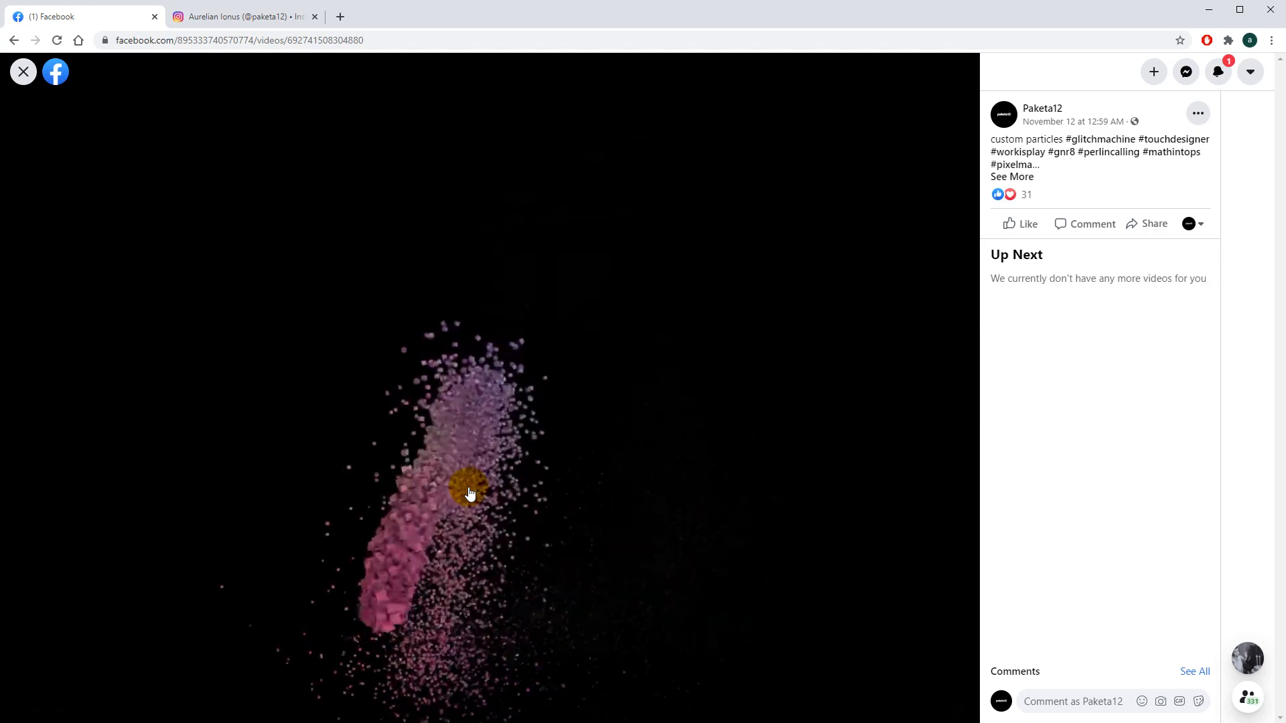
Step: Close the custom particles video and open the dreadlocks video from the page's video list
click(23, 72)
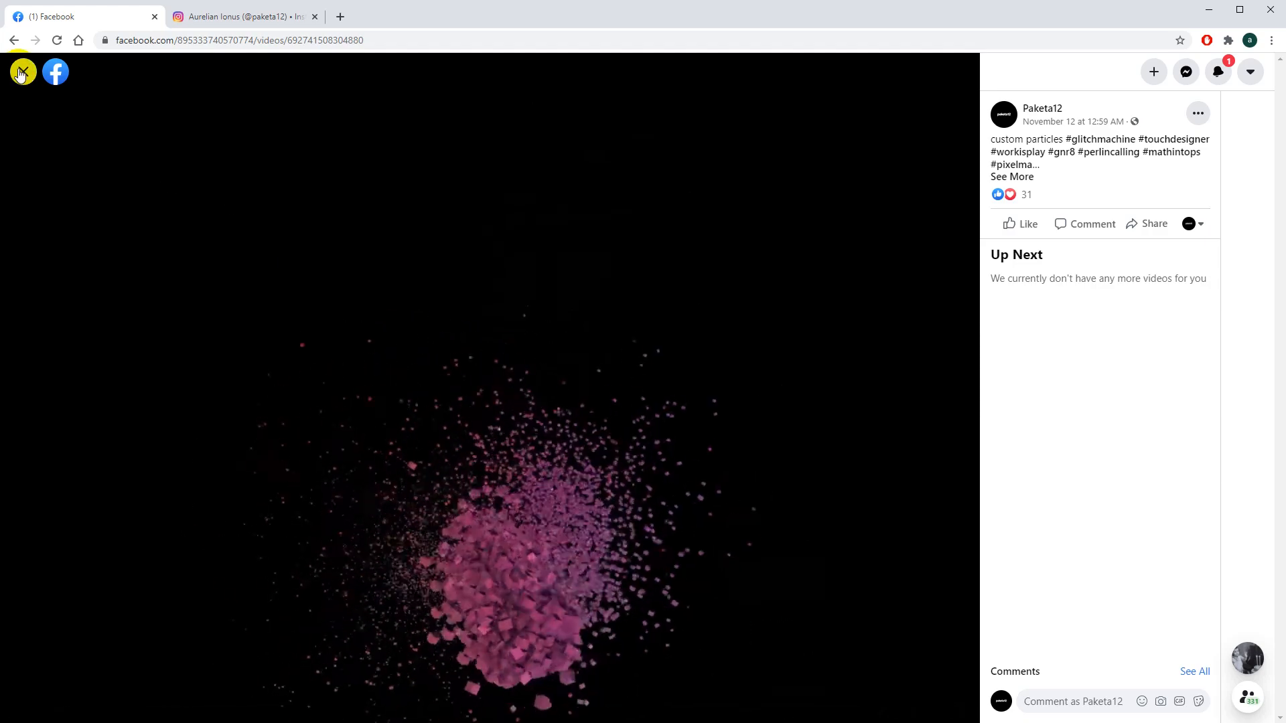
click(558, 334)
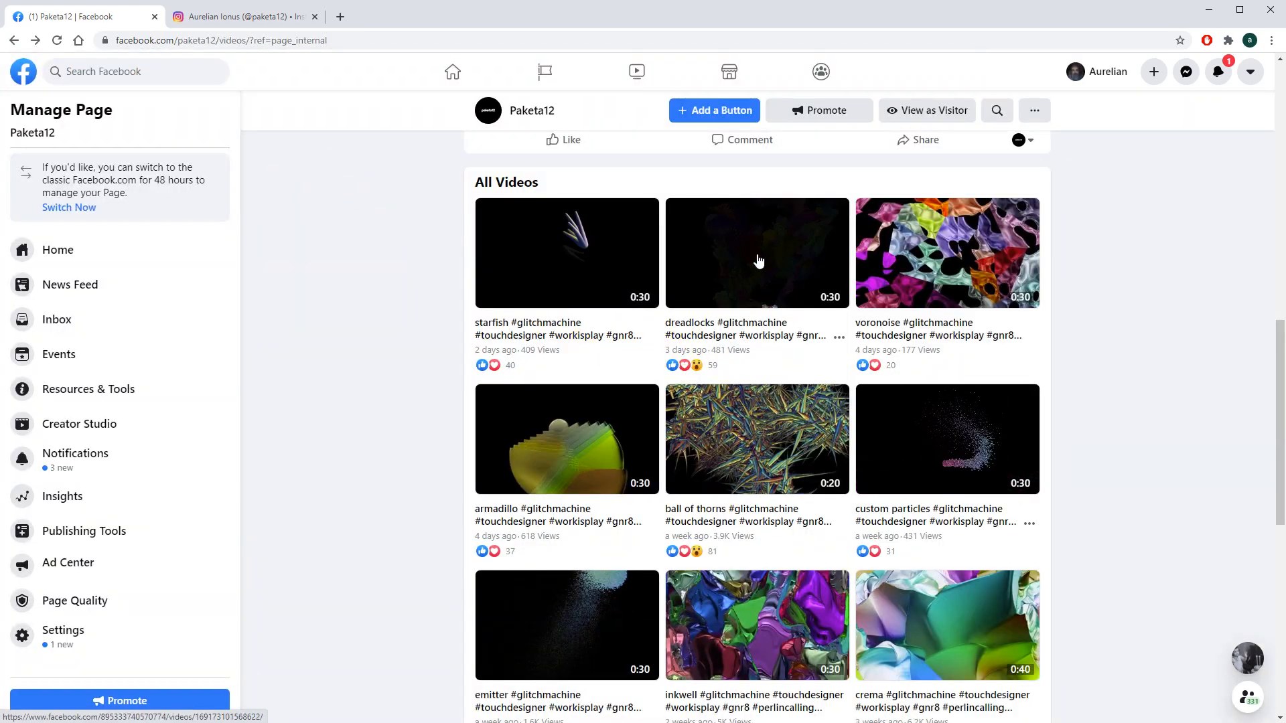
click(757, 263)
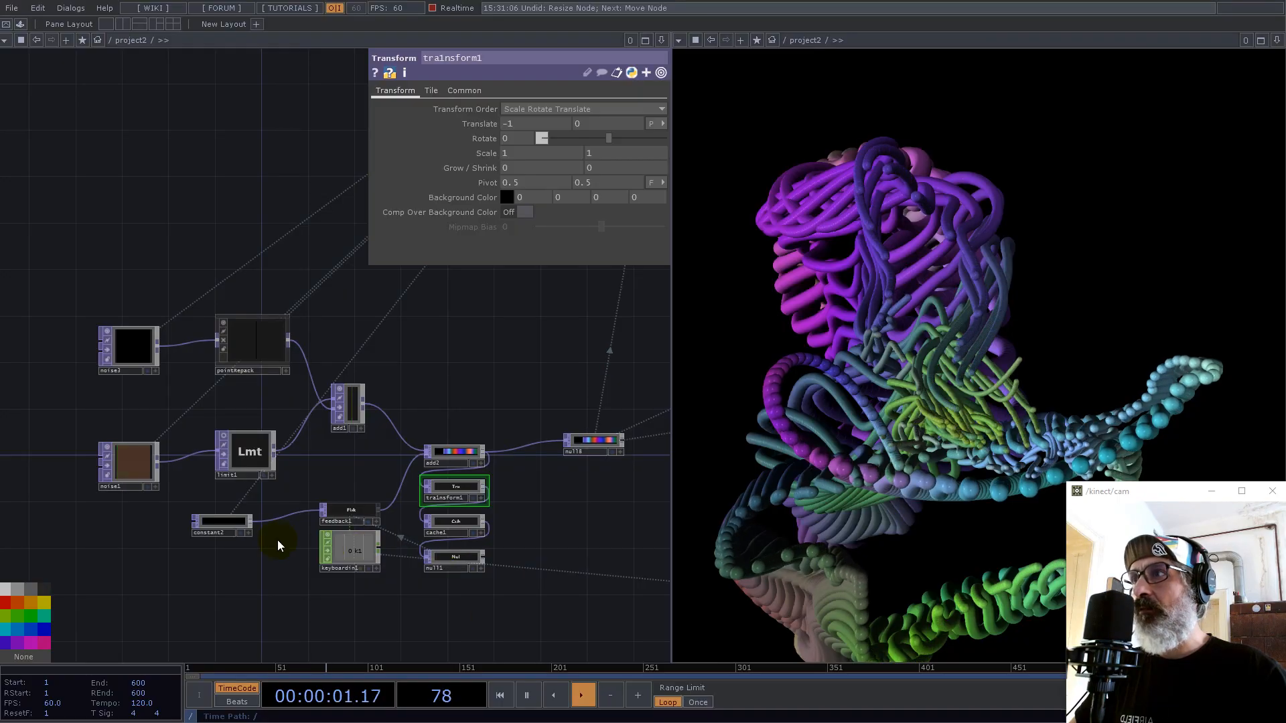
Step: In TouchDesigner, leave the project2 network and enter the project1 container
scroll(329, 524, down, 10)
scroll(329, 525, down, 10)
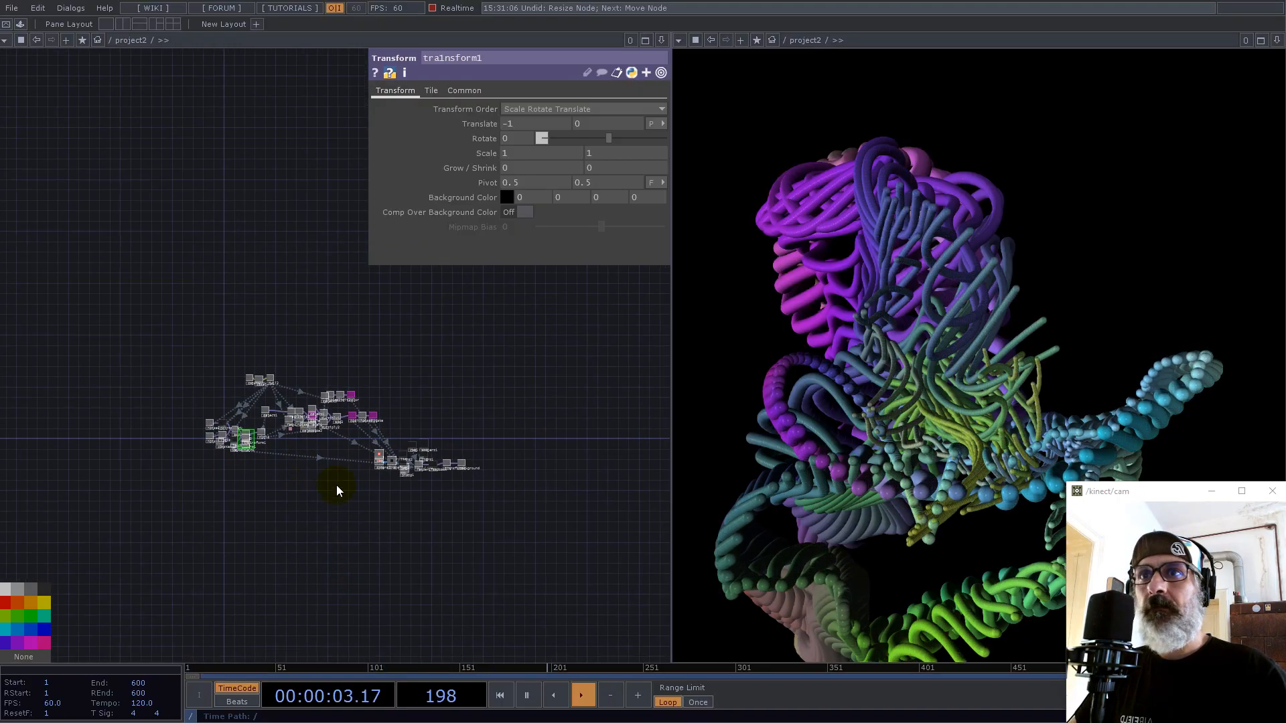
scroll(306, 490, down, 3)
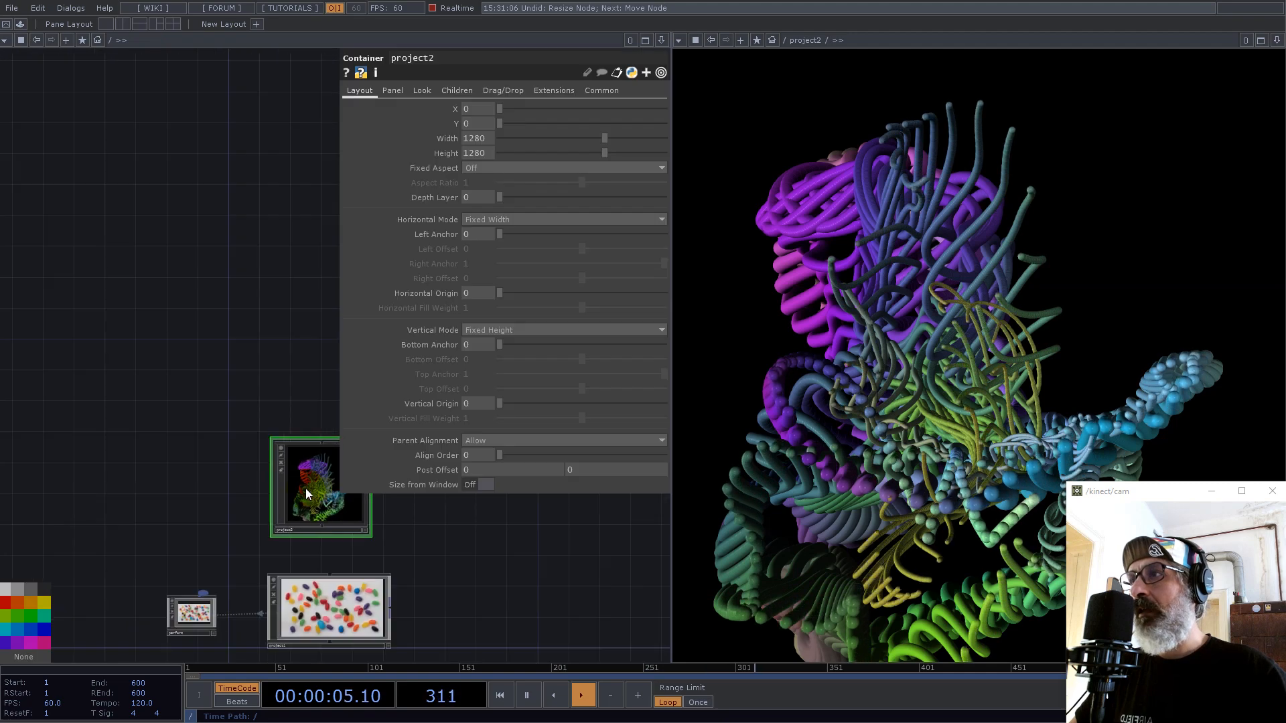
double_click(339, 608)
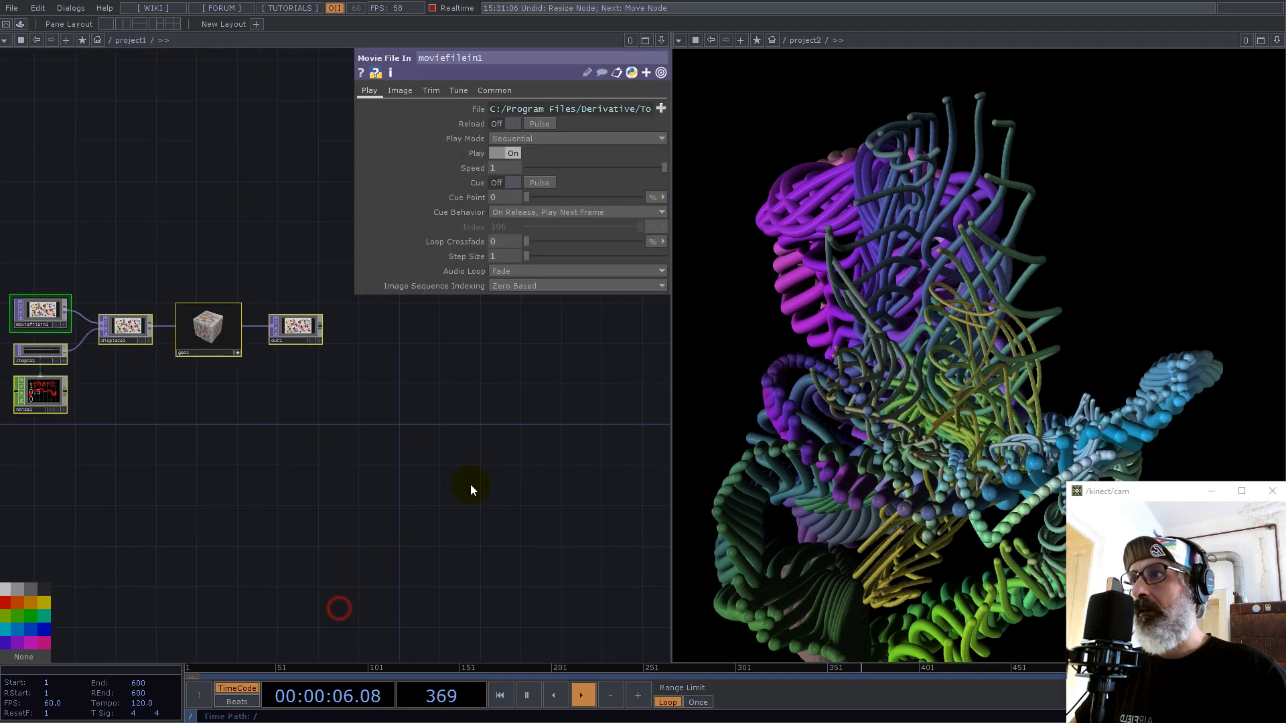
Step: Reduce the workspace to a single network pane and delete all the default operators in project1
click(1277, 40)
click(1219, 131)
drag(433, 445, 806, 545)
drag(806, 545, 170, 307)
key(Delete)
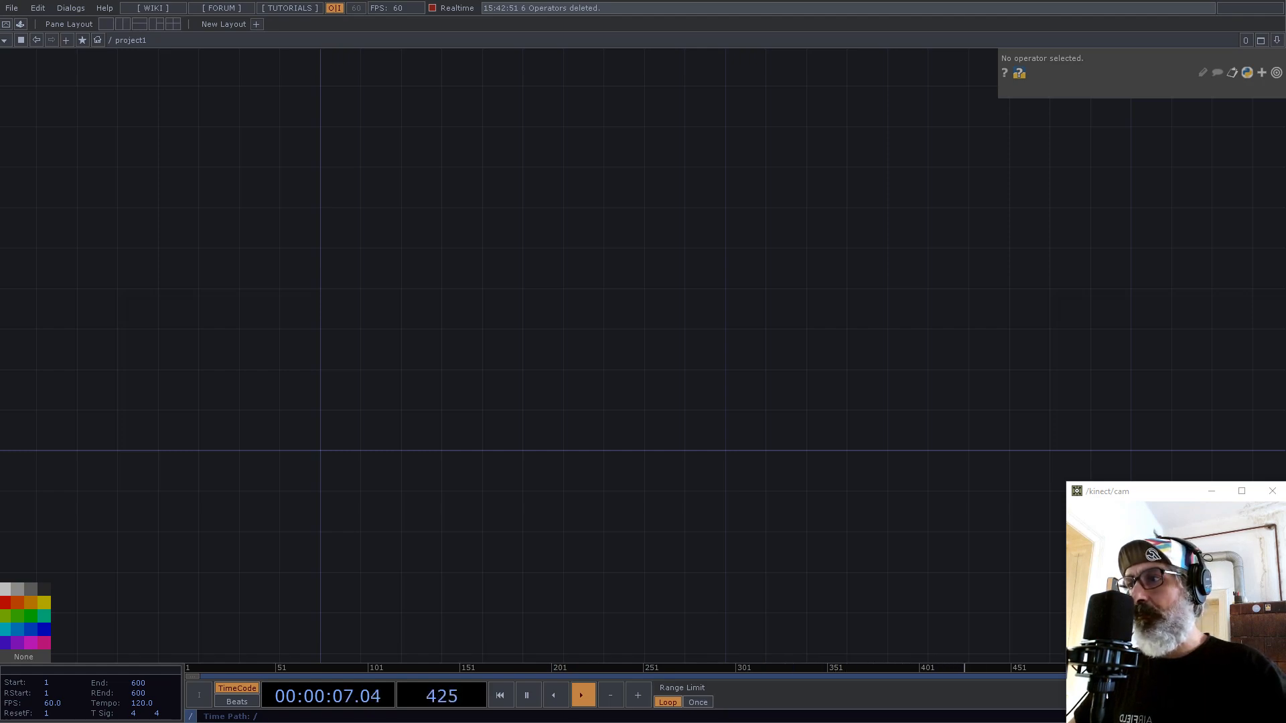
Step: Switch to Paint and draw a white S-shaped curve with six dots spaced along it from its upper end
key(alt+Tab)
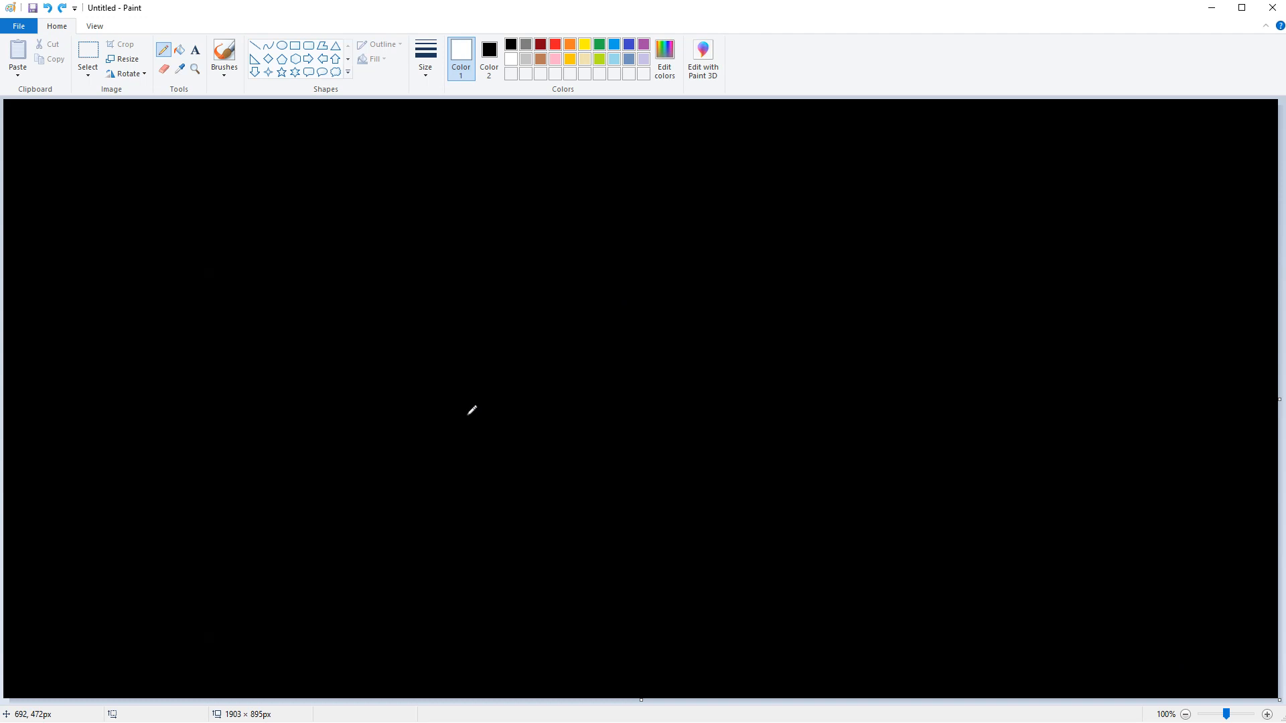
mouse_move(300, 501)
mouse_down()
mouse_move(327, 517)
mouse_move(709, 319)
mouse_move(750, 337)
mouse_up()
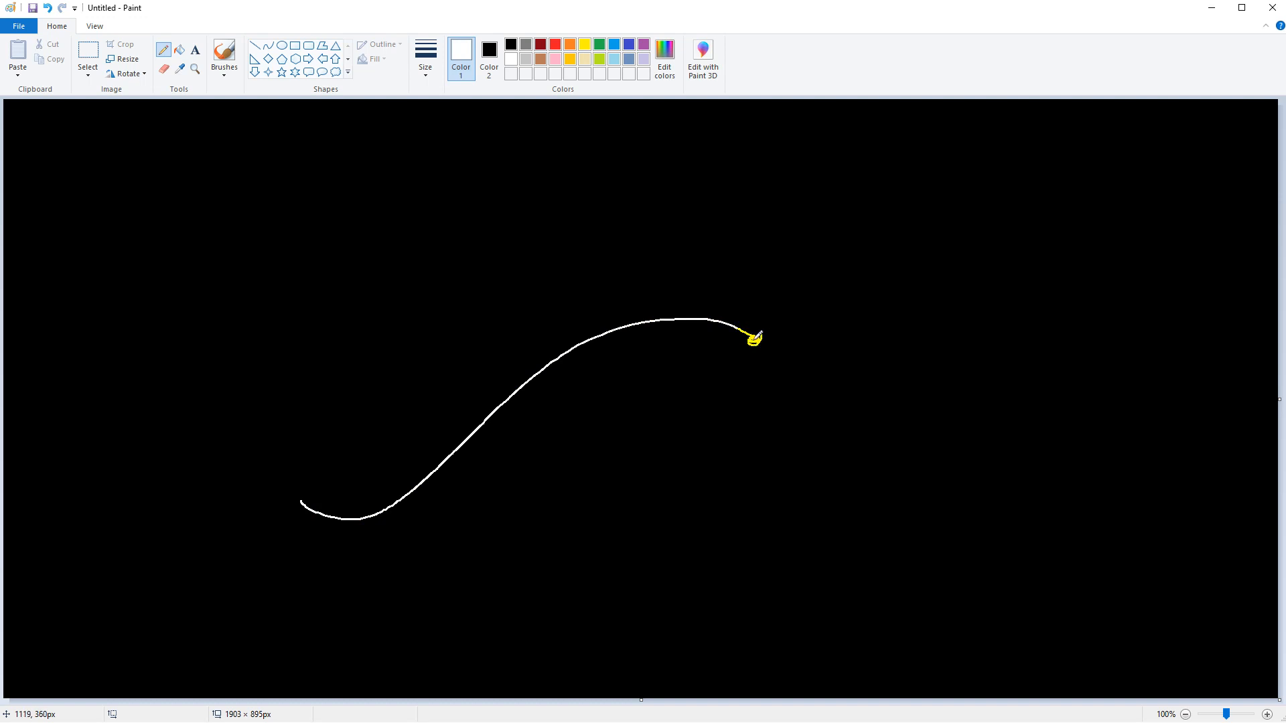
drag(694, 315, 695, 319)
drag(612, 331, 617, 327)
drag(540, 371, 539, 368)
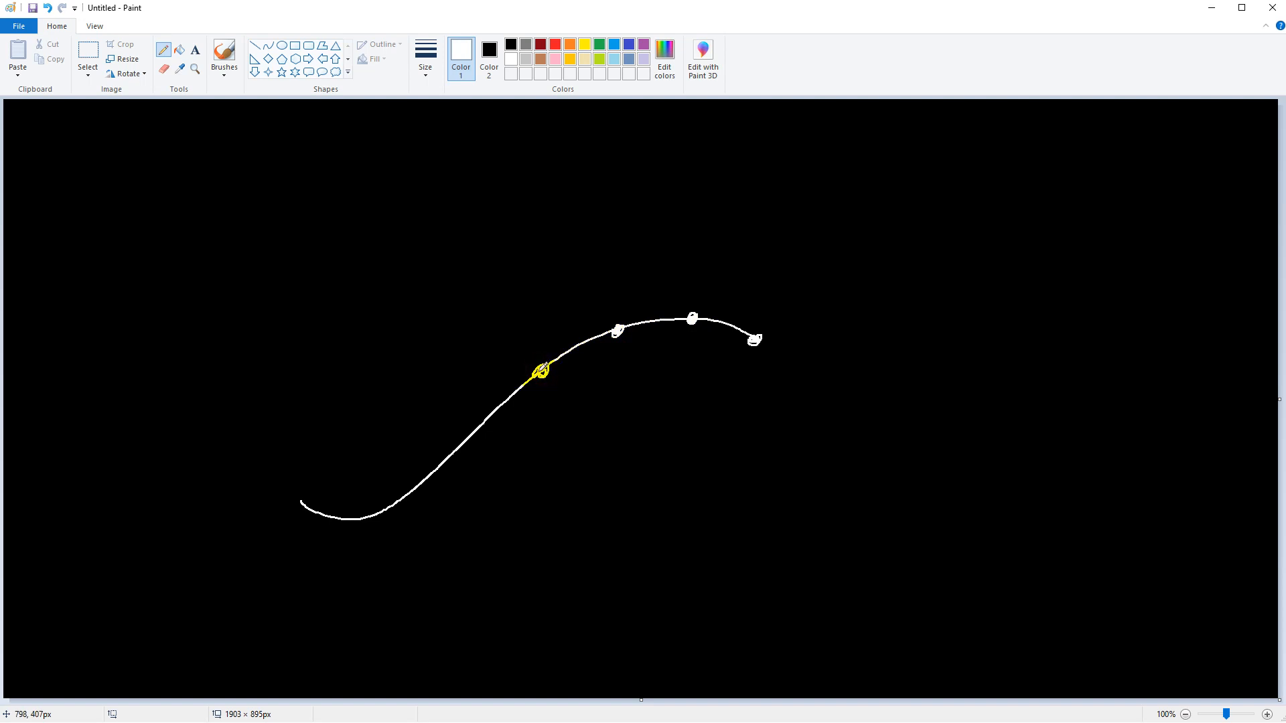
drag(483, 421, 482, 422)
drag(429, 474, 423, 481)
Step: Draw red circles around the dots on the curve, each one larger than the previous, starting from the upper end
click(556, 45)
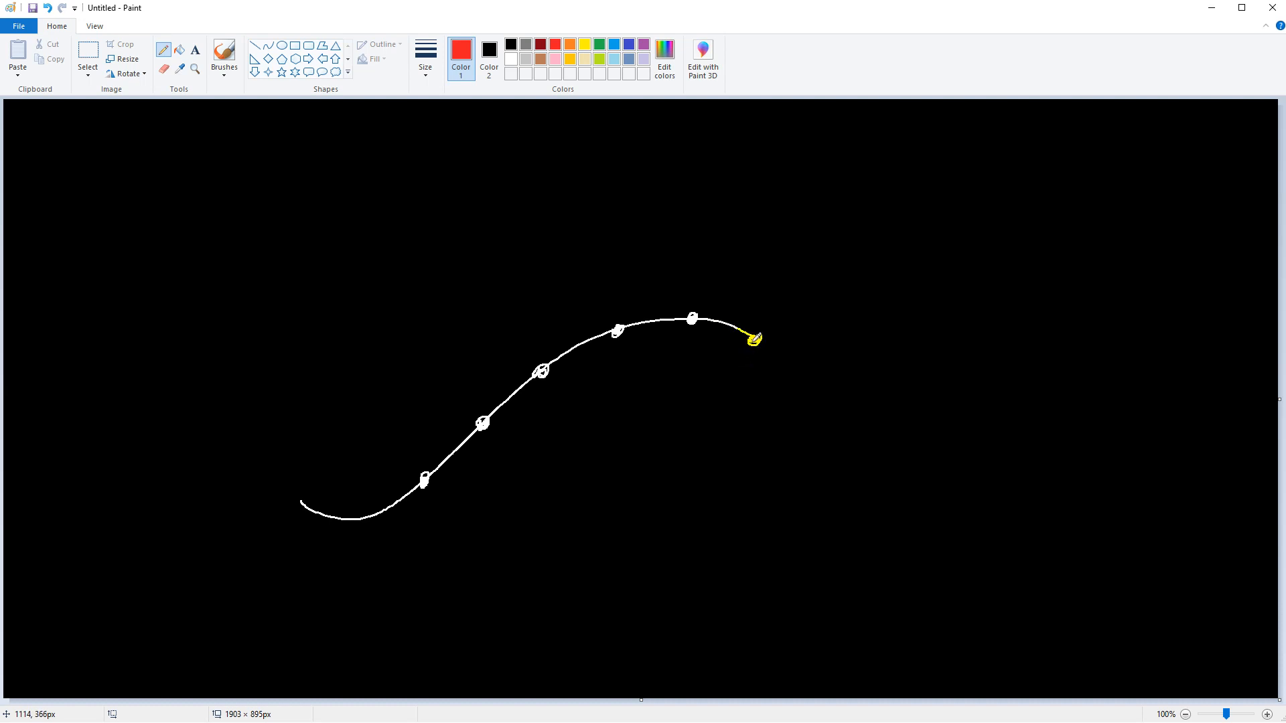
mouse_move(750, 332)
mouse_down()
mouse_move(738, 346)
mouse_move(746, 333)
mouse_up()
drag(679, 303, 686, 342)
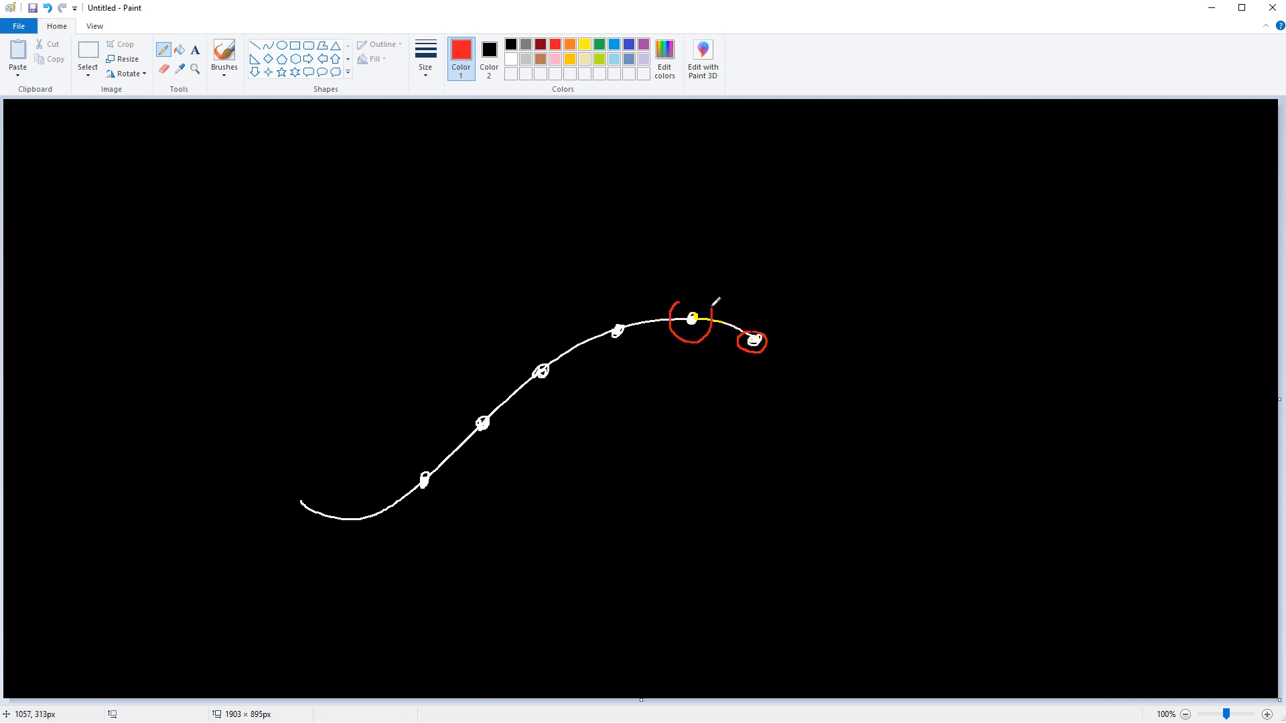
mouse_move(605, 302)
mouse_down()
mouse_move(590, 313)
mouse_move(612, 364)
mouse_up()
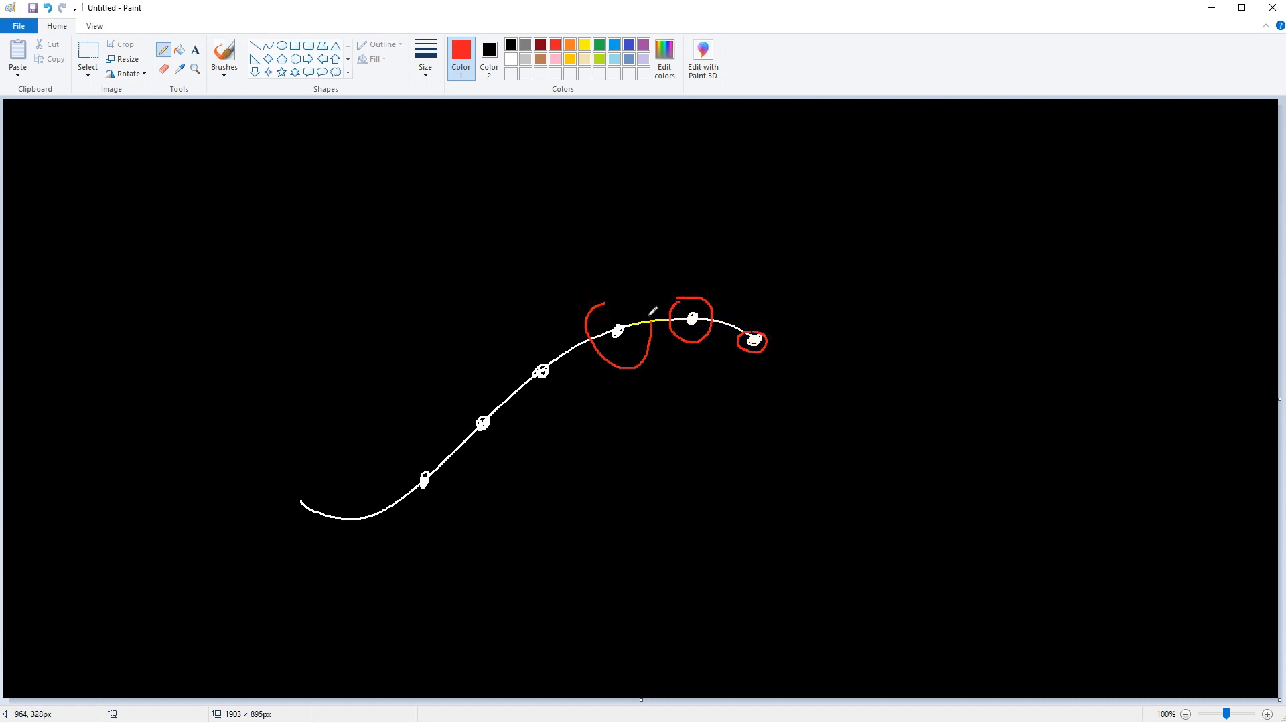
mouse_move(516, 323)
mouse_down()
mouse_move(499, 384)
mouse_move(594, 383)
mouse_move(549, 321)
mouse_up()
mouse_move(445, 335)
mouse_down()
mouse_move(492, 469)
mouse_move(554, 385)
mouse_move(434, 350)
mouse_move(342, 467)
mouse_move(522, 531)
mouse_move(443, 353)
mouse_move(358, 350)
mouse_up()
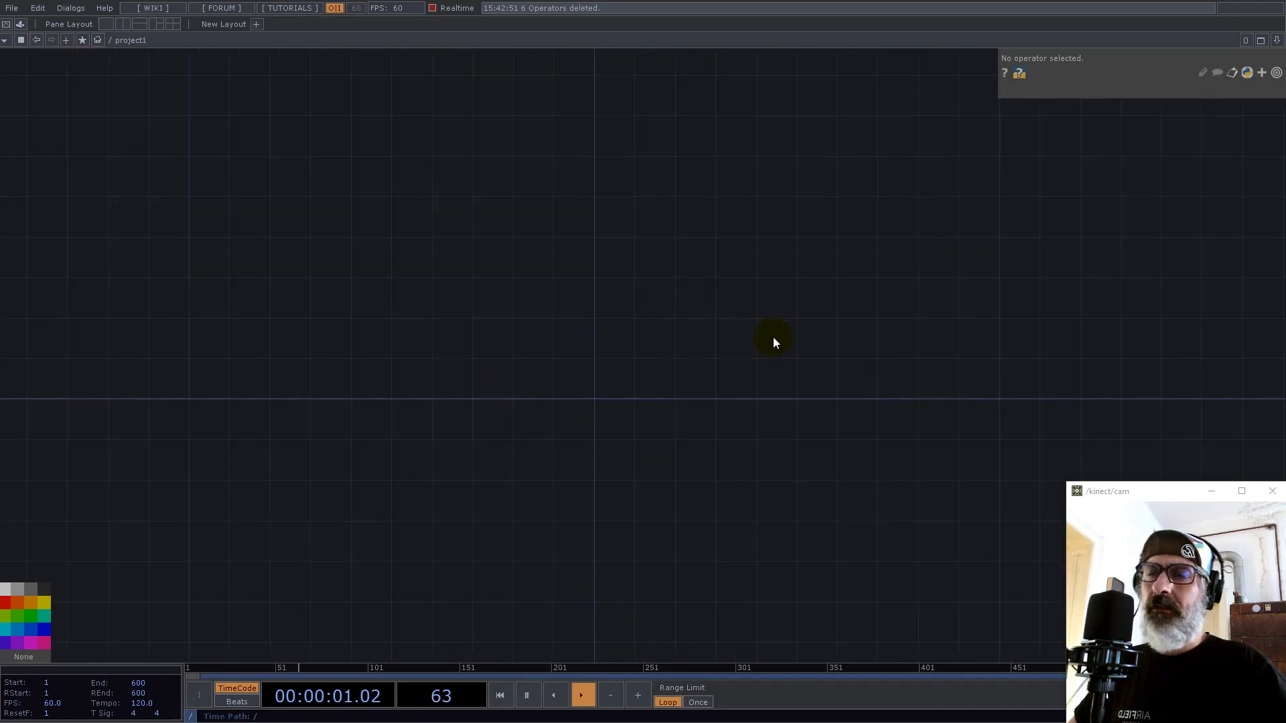
Step: Switch back to TouchDesigner and place a Constant CHOP in the empty project1 network
key(Tab)
text(c)
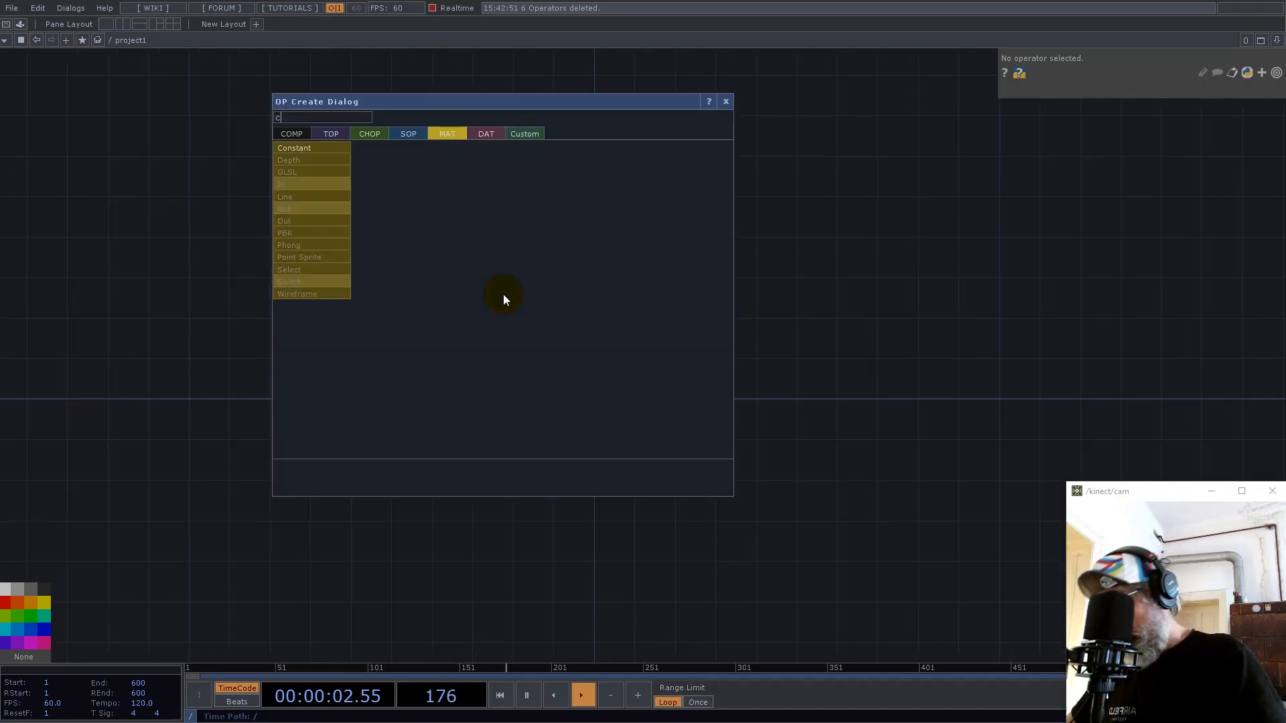
click(366, 133)
click(376, 193)
click(621, 378)
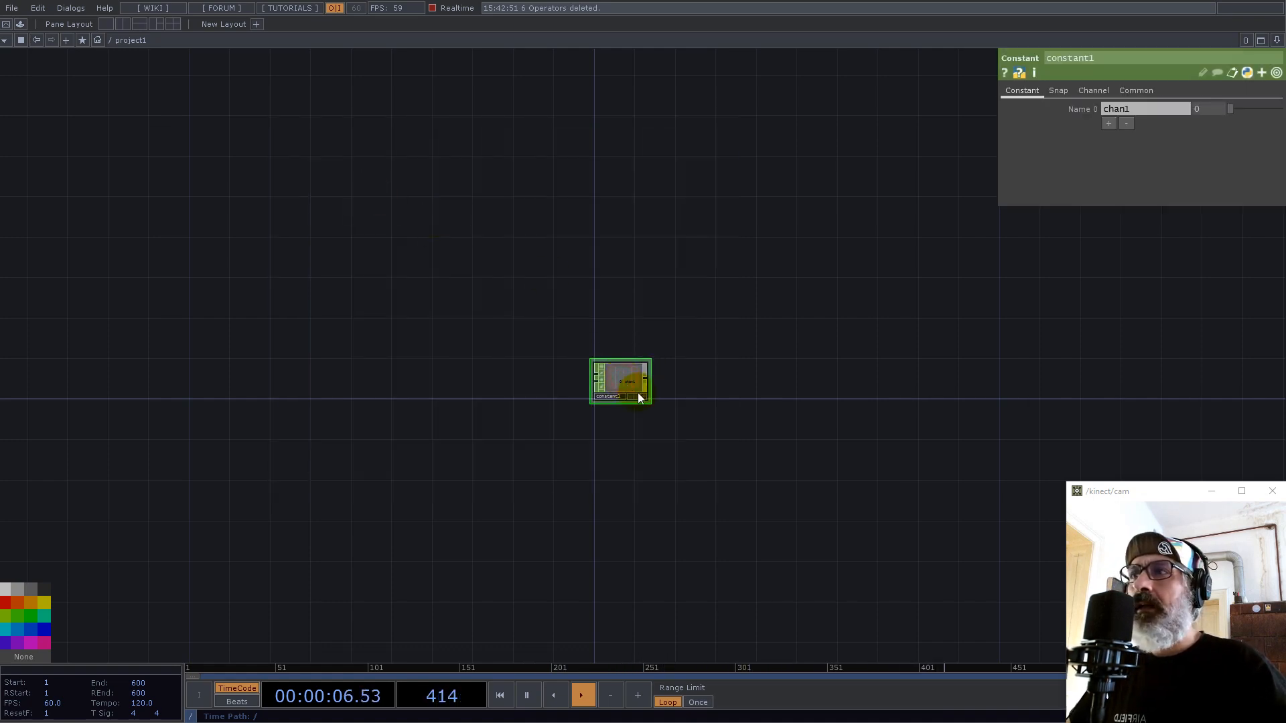
Step: Add a second channel to the Constant CHOP, and name the first channel birth with a value of 32
scroll(633, 388, up, 5)
click(1109, 123)
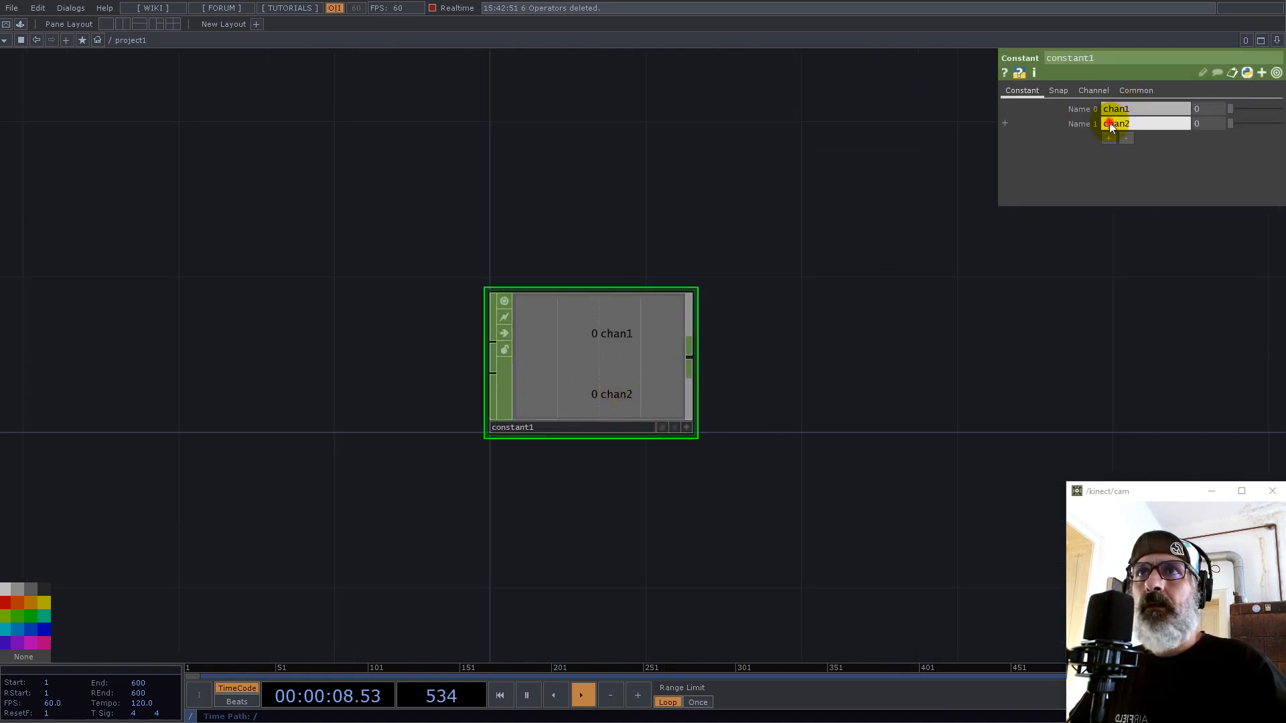
click(1128, 110)
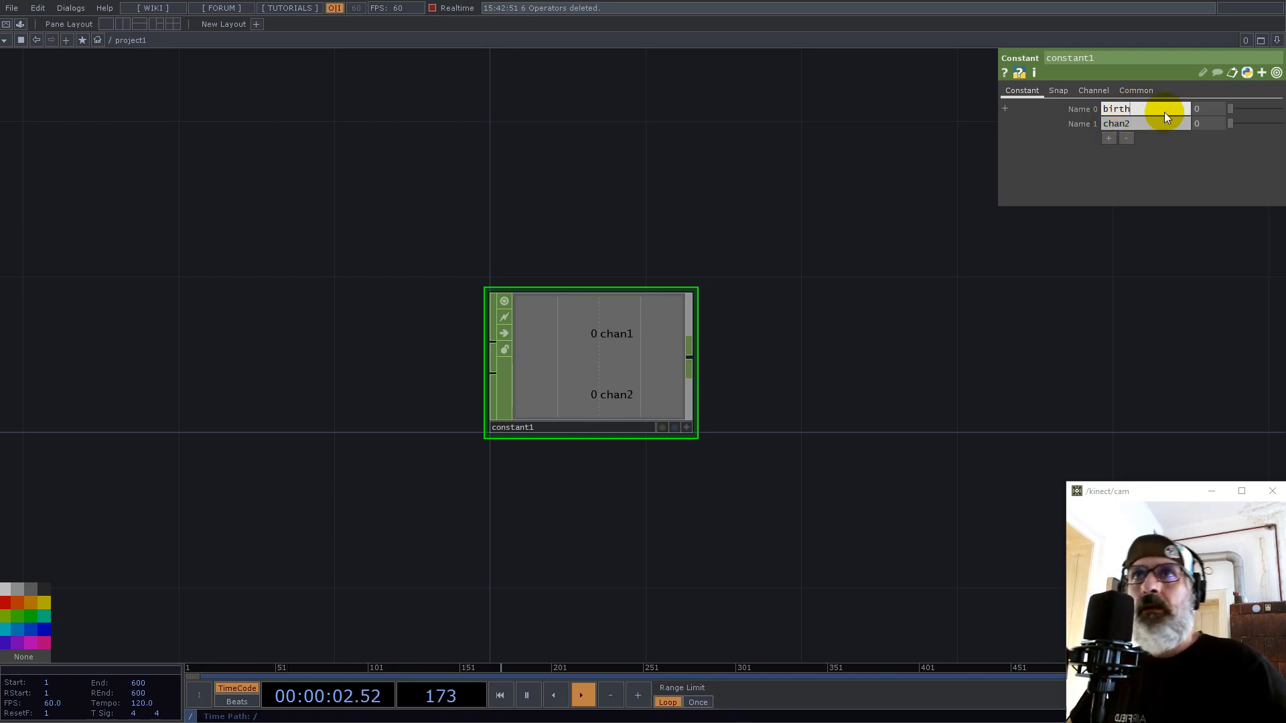
drag(1215, 115, 1190, 113)
text(32)
key(Return)
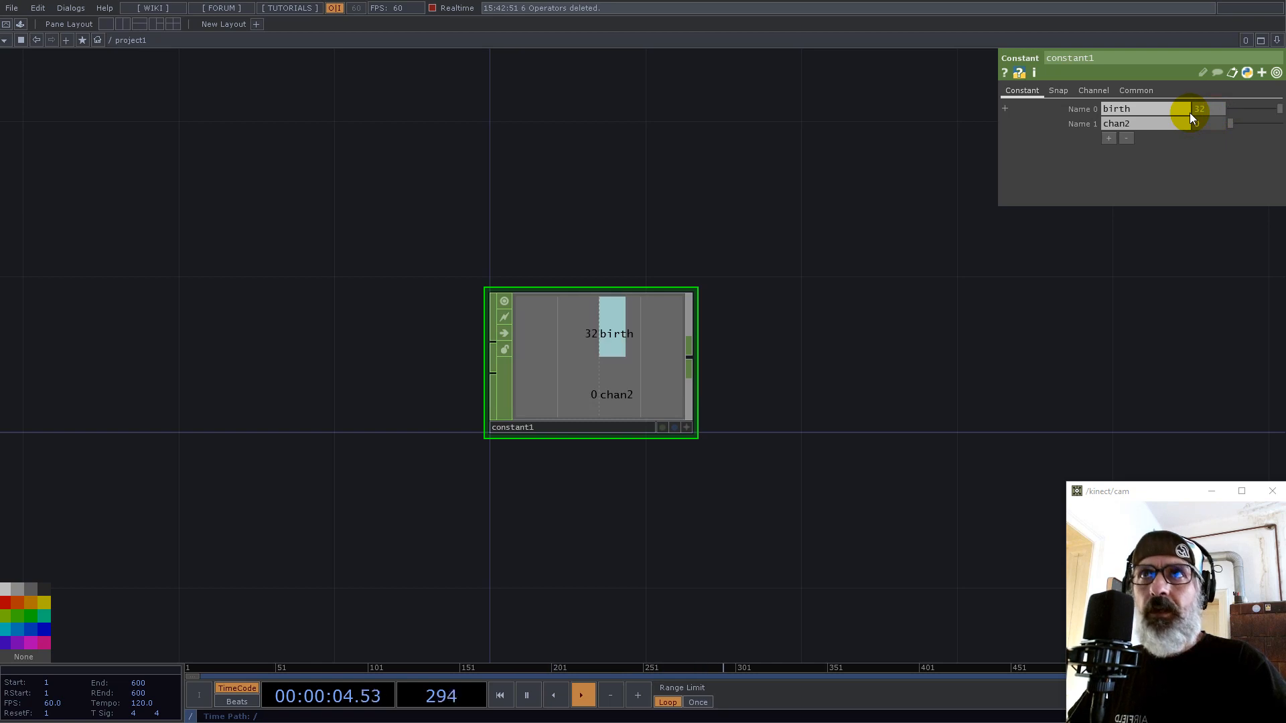
Step: Name the Constant CHOP's second channel trail and set its value to 128
click(1141, 120)
text(tr)
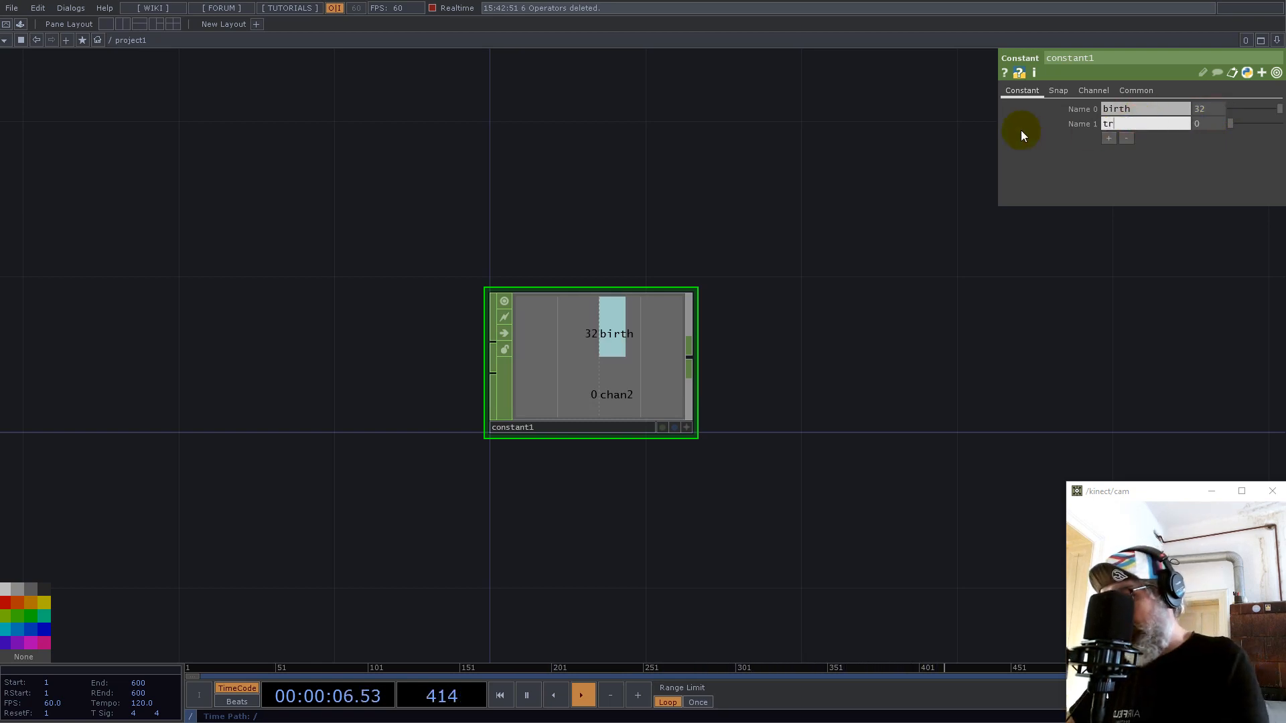
text(ail)
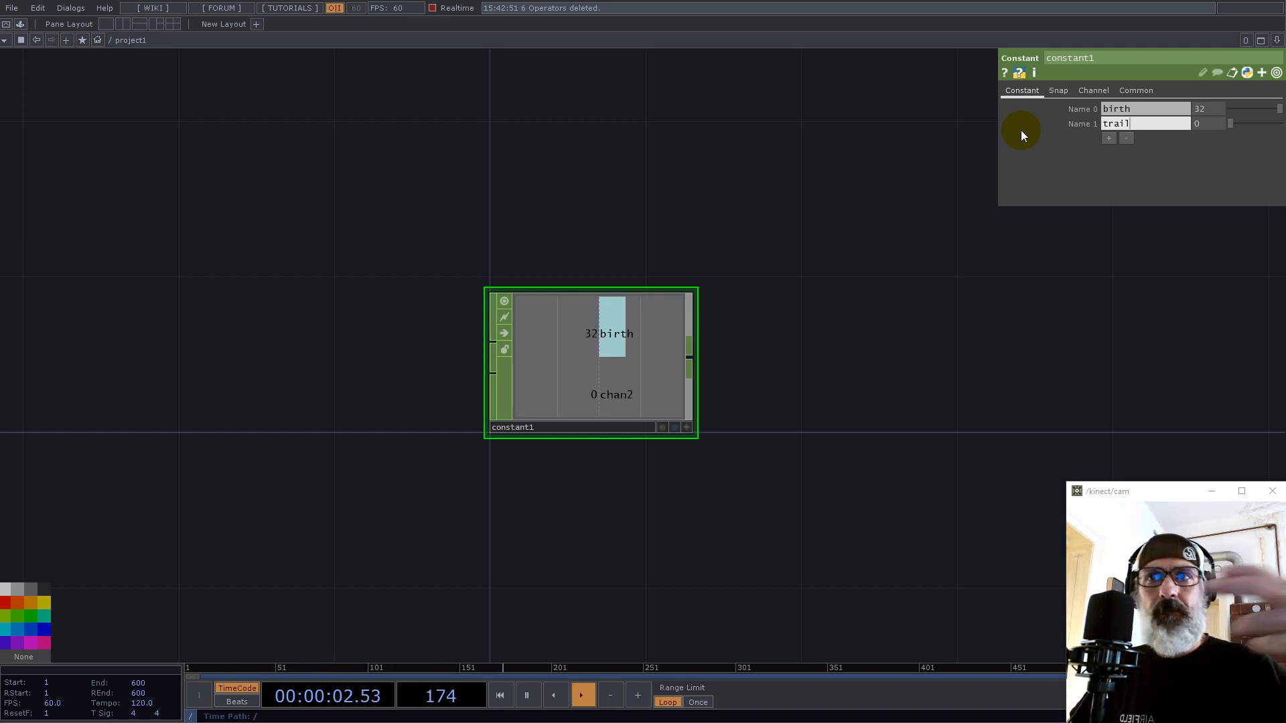
click(1212, 125)
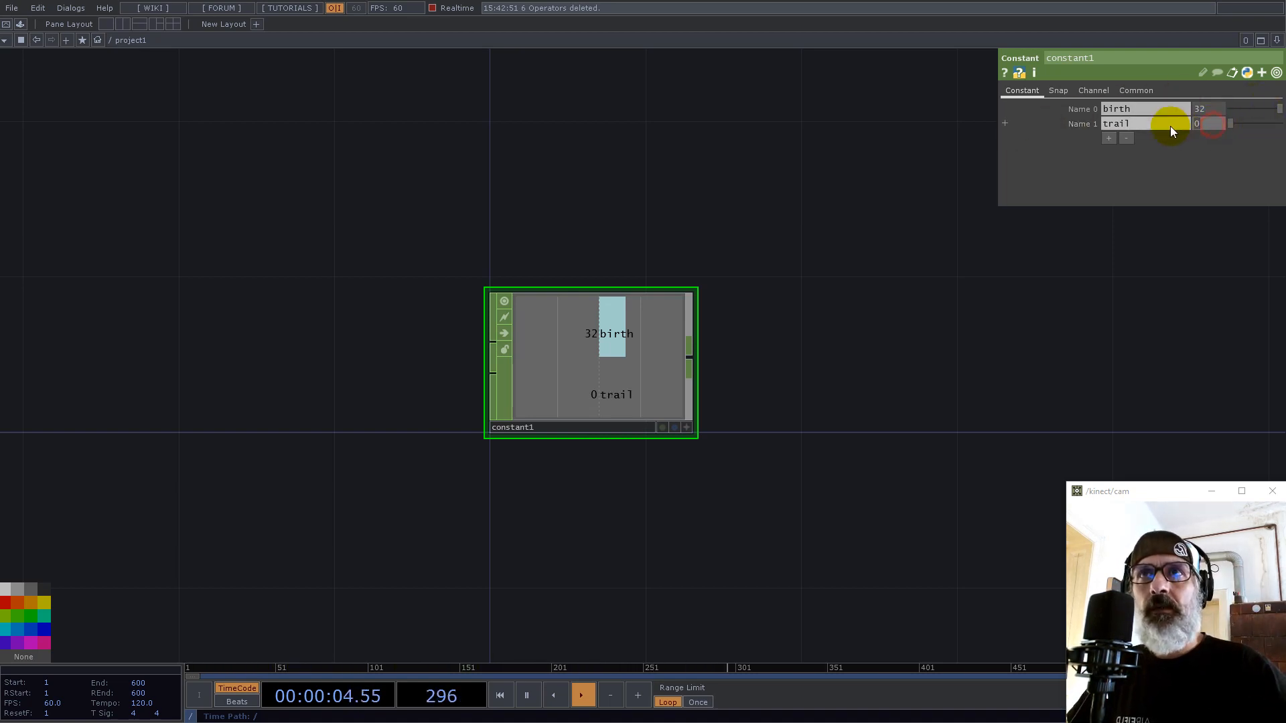
text(128)
key(Return)
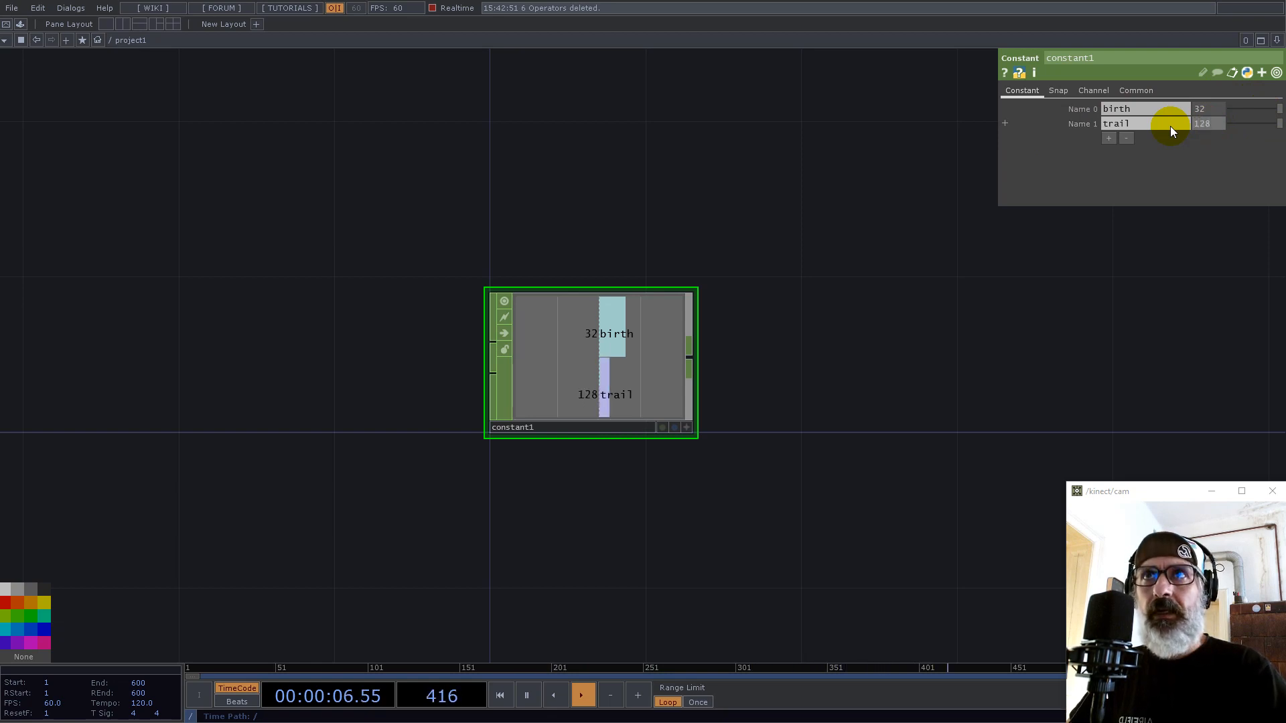
Step: Add a third channel to the Constant CHOP named speed with a value of 0.1
click(1109, 140)
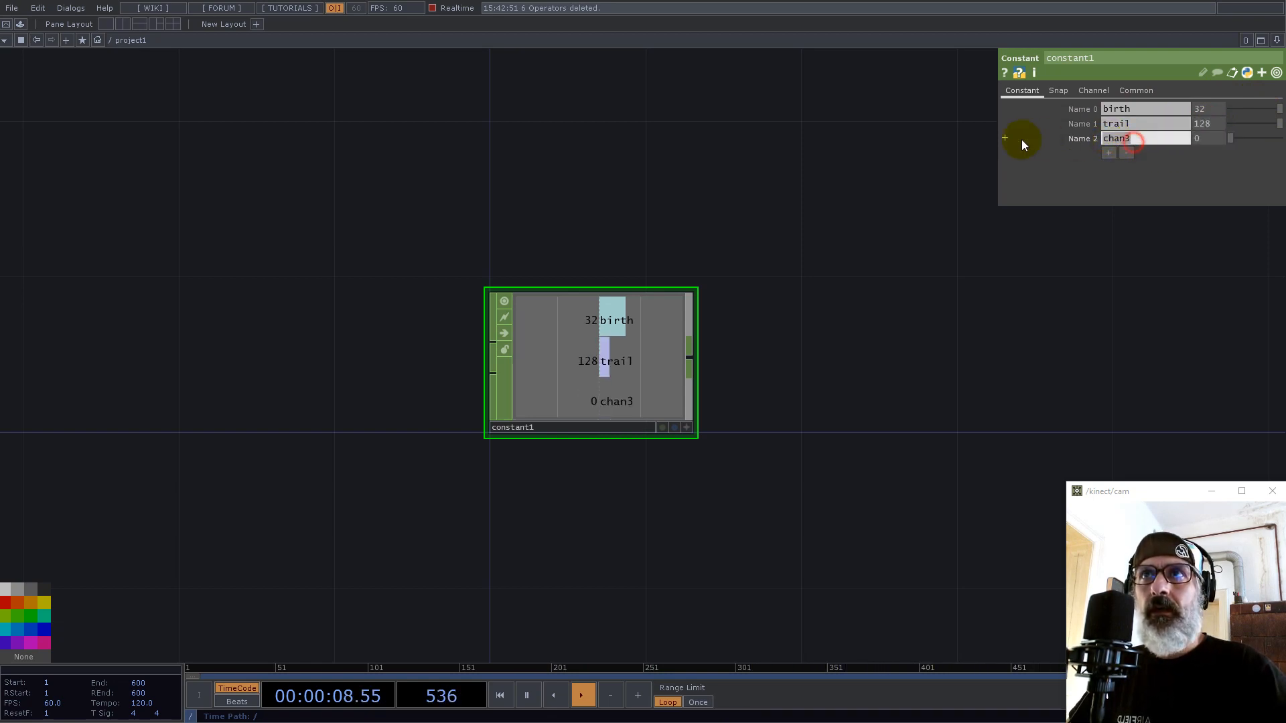
text(spe)
key(BackSpace)
text(peed)
key(Return)
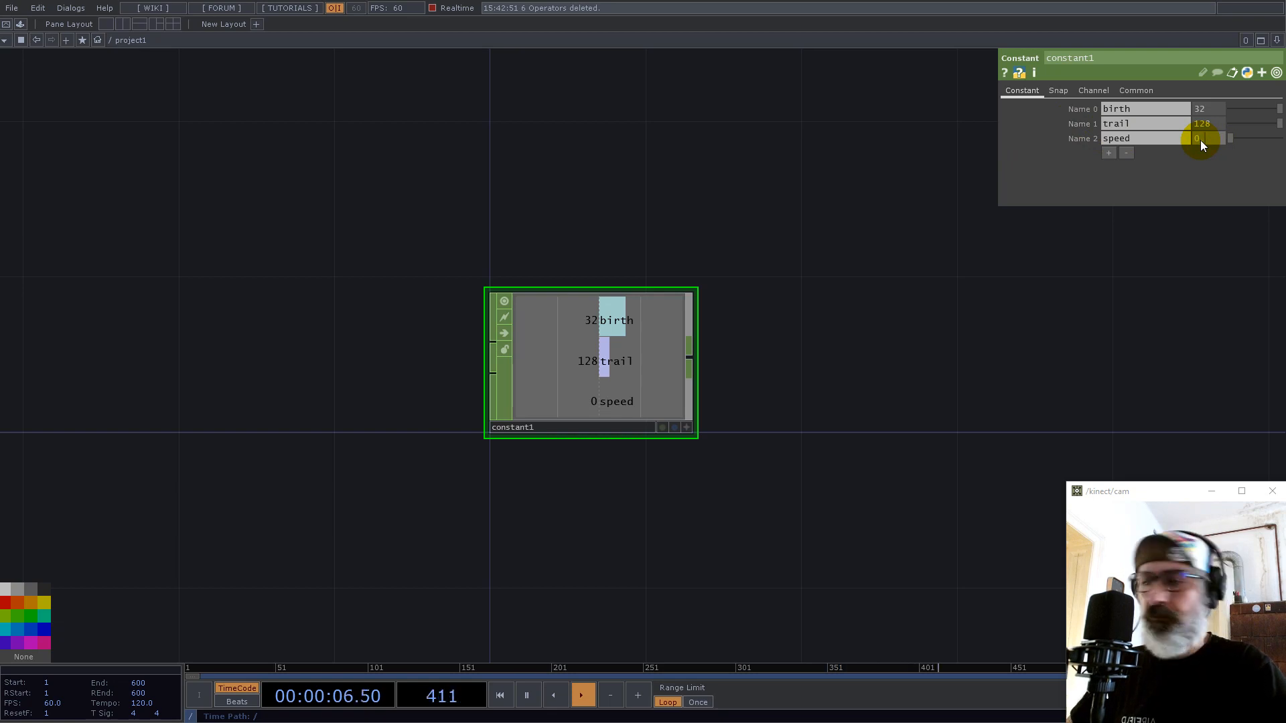
key(Return)
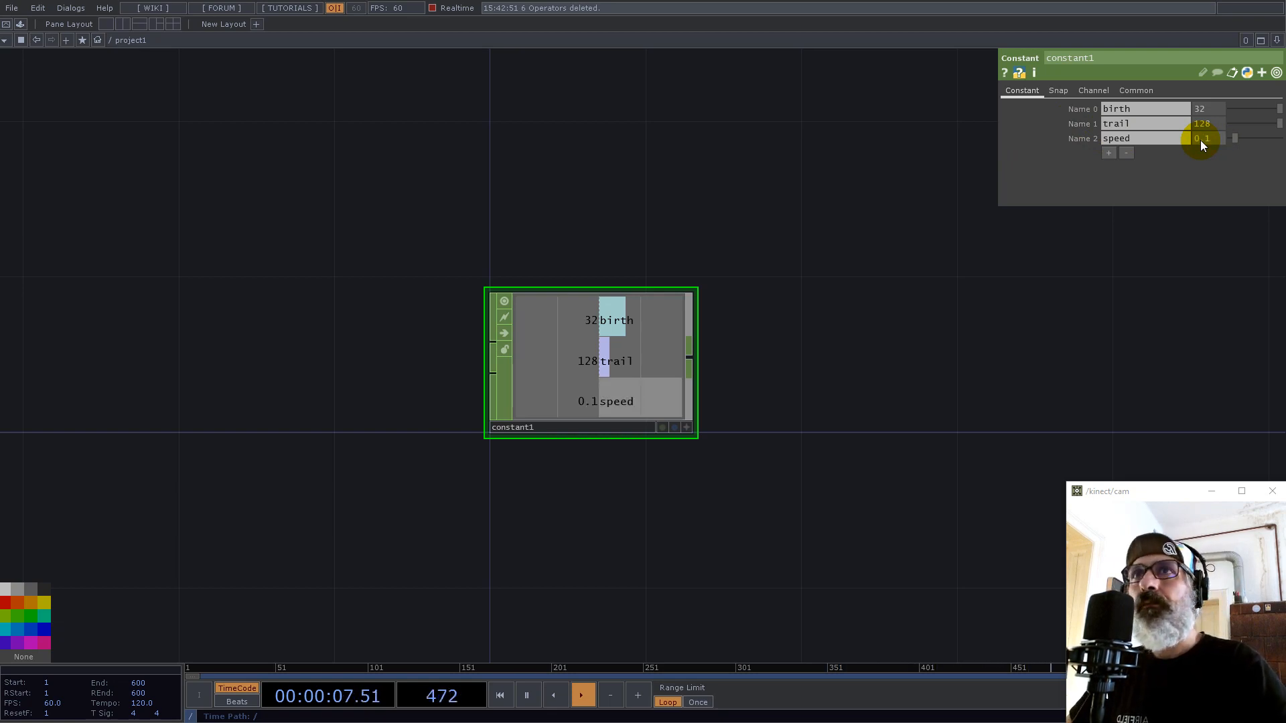
Step: Append a Null CHOP to the Constant and insert a second Null CHOP between the two
right_click(693, 357)
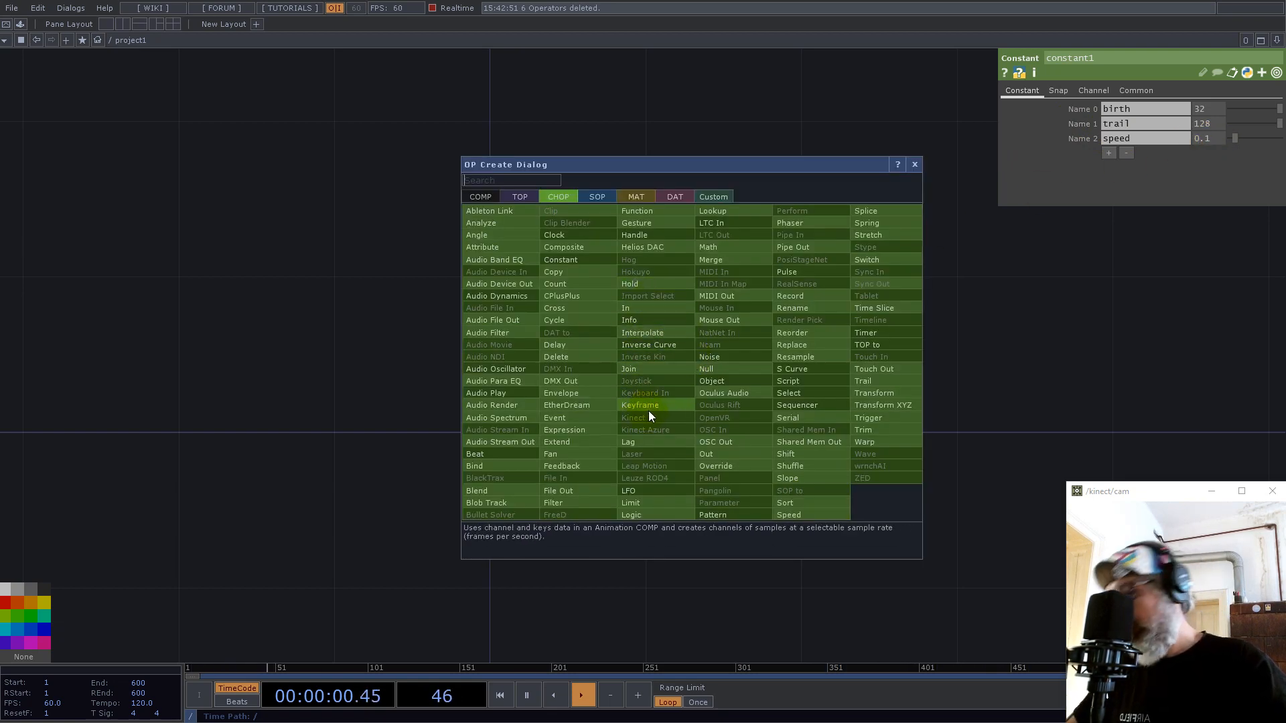
click(702, 370)
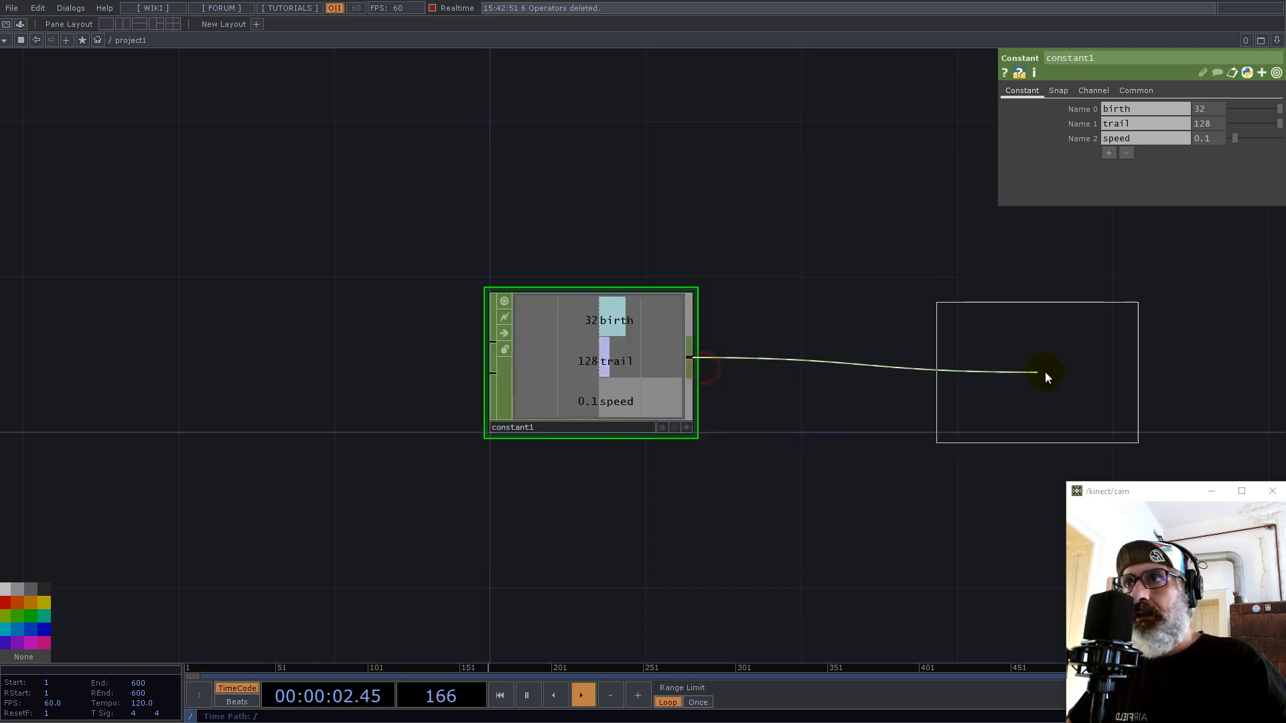
click(1047, 376)
right_click(816, 357)
click(834, 344)
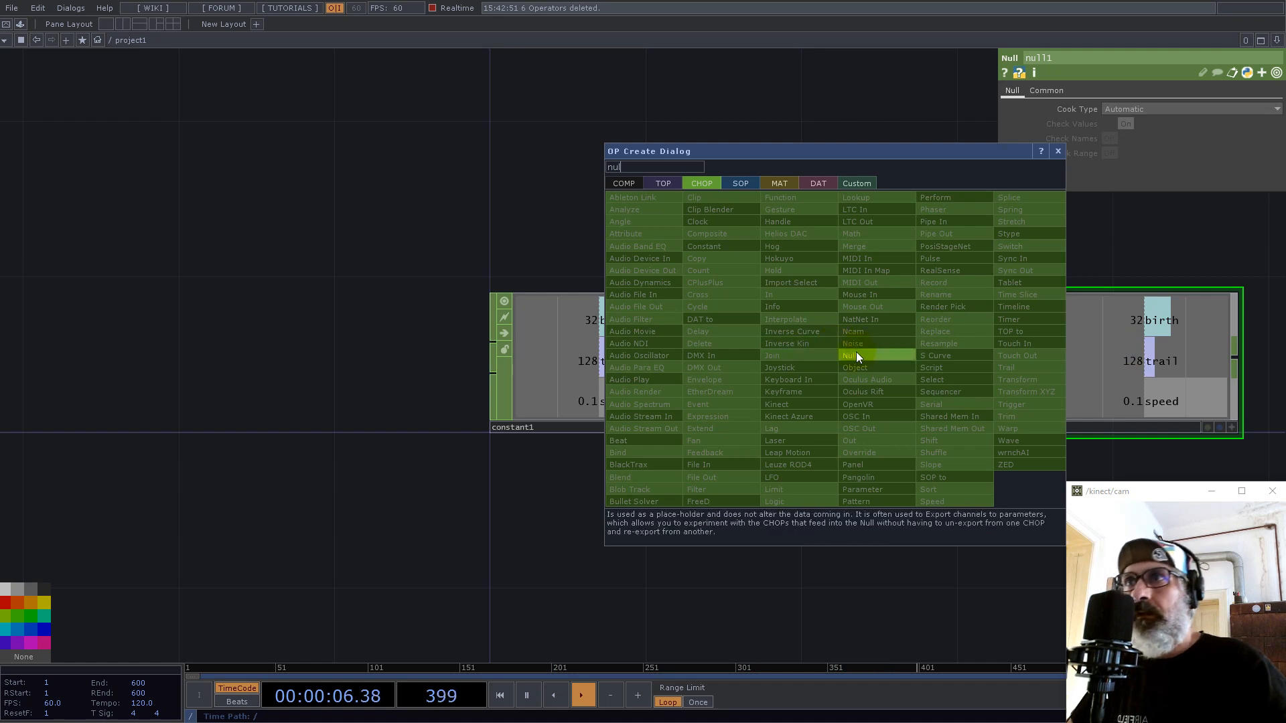
click(854, 355)
click(852, 370)
Step: Collapse the middle Null CHOP into a Base component, then delete the Null between its In and Out operators
right_click(840, 325)
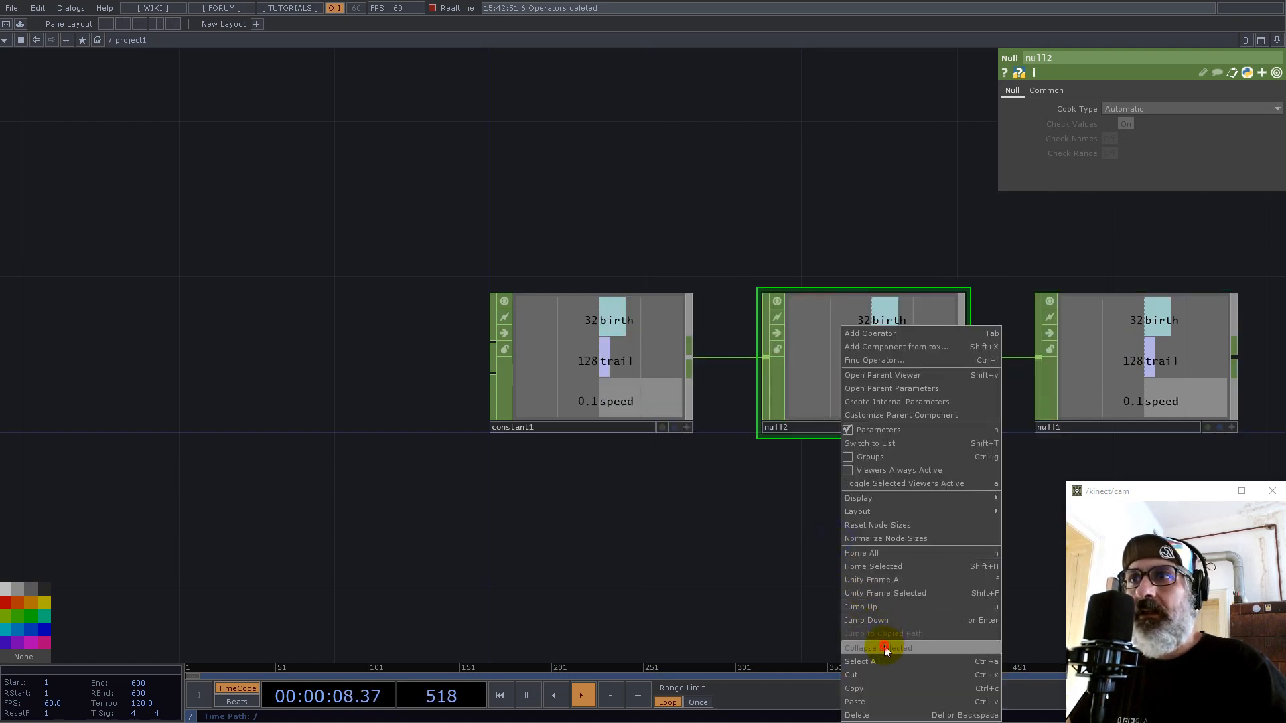
click(884, 647)
drag(605, 376, 489, 337)
drag(683, 460, 377, 478)
drag(797, 373, 876, 334)
double_click(516, 348)
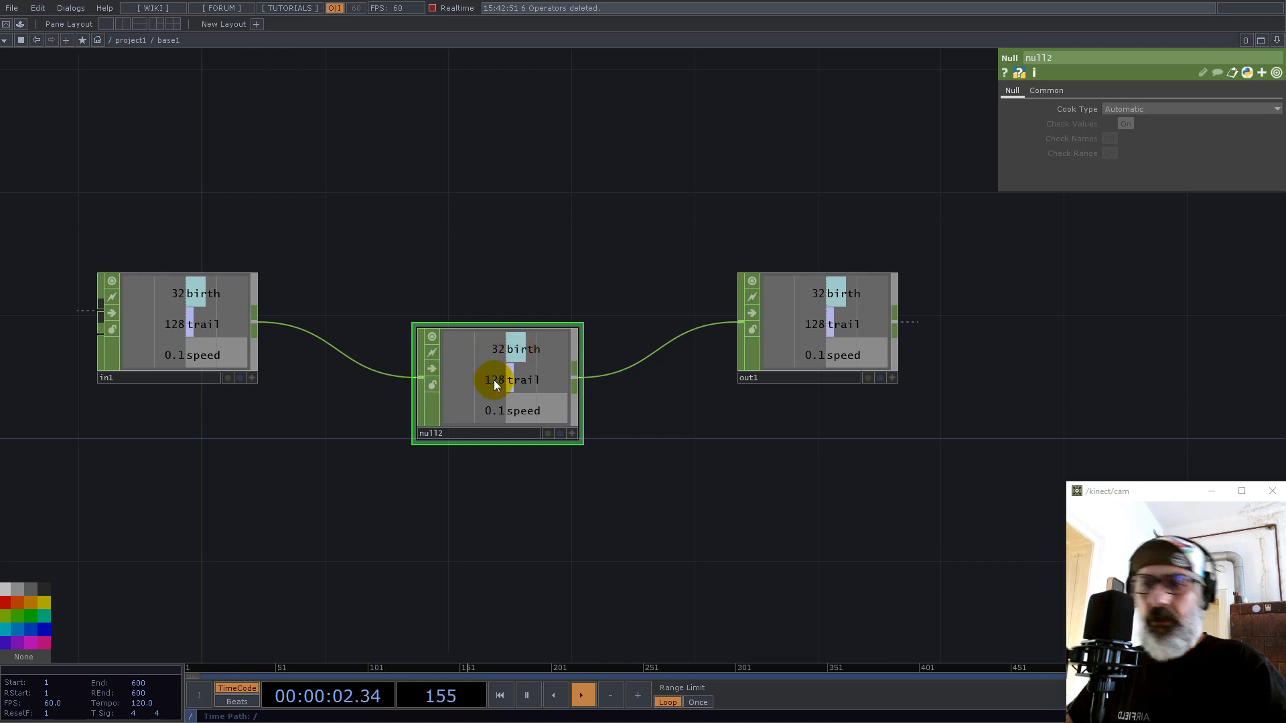
key(Delete)
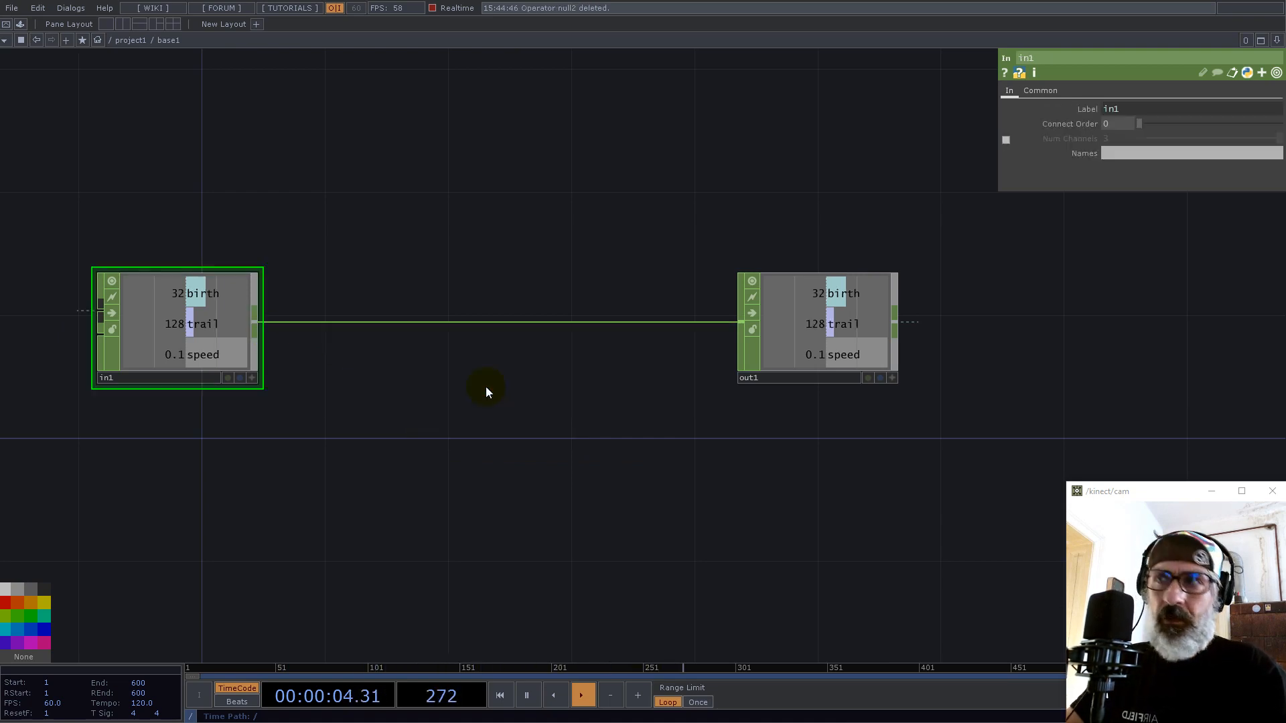
Step: Branch a Select CHOP off in1 that picks the birth channel and renames it to map
right_click(253, 324)
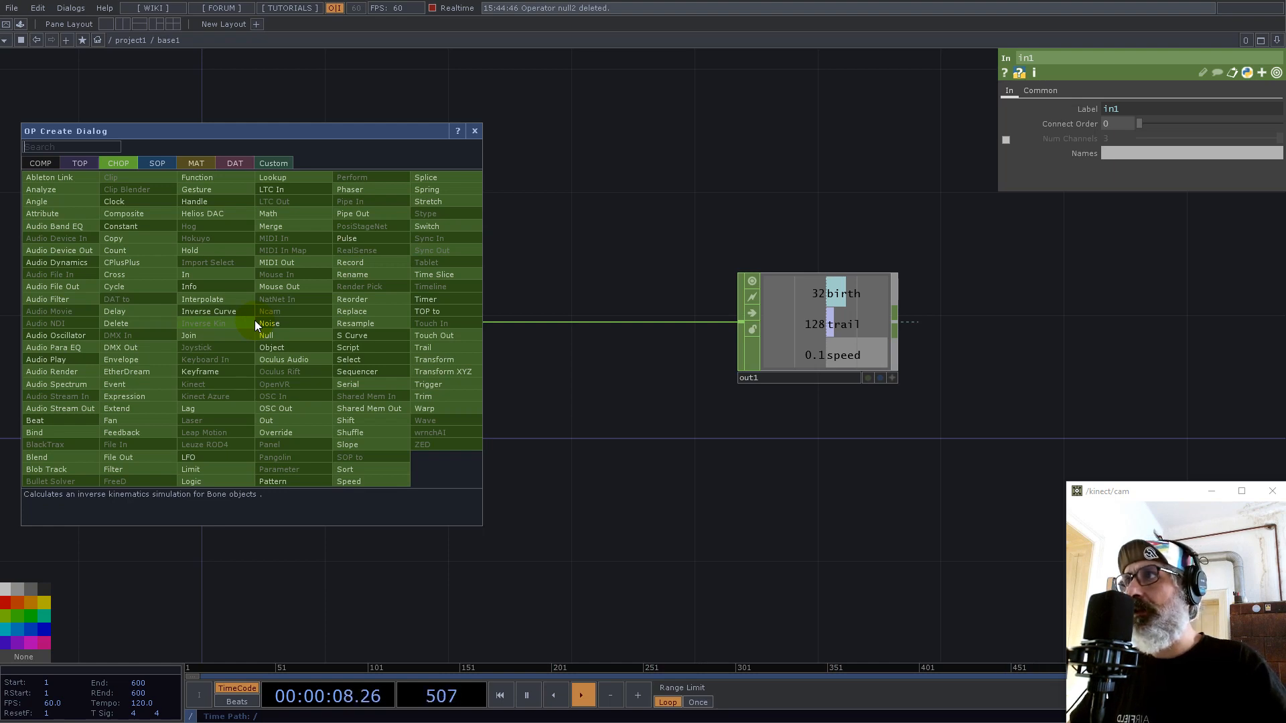
click(358, 360)
click(408, 415)
click(1274, 124)
click(1265, 147)
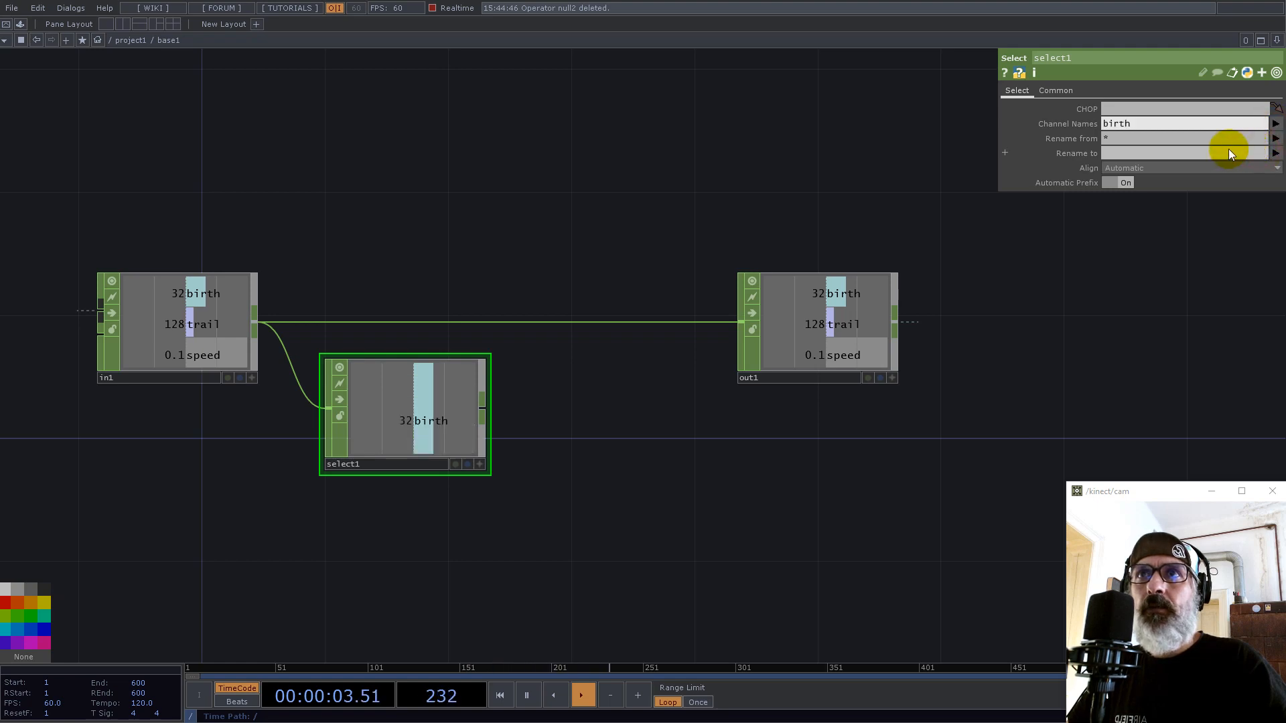
click(1120, 153)
text(map)
key(Return)
Step: Append a Math CHOP to the map Select, with Channel Pre OP set to Root and Integer set to Ceiling
right_click(484, 412)
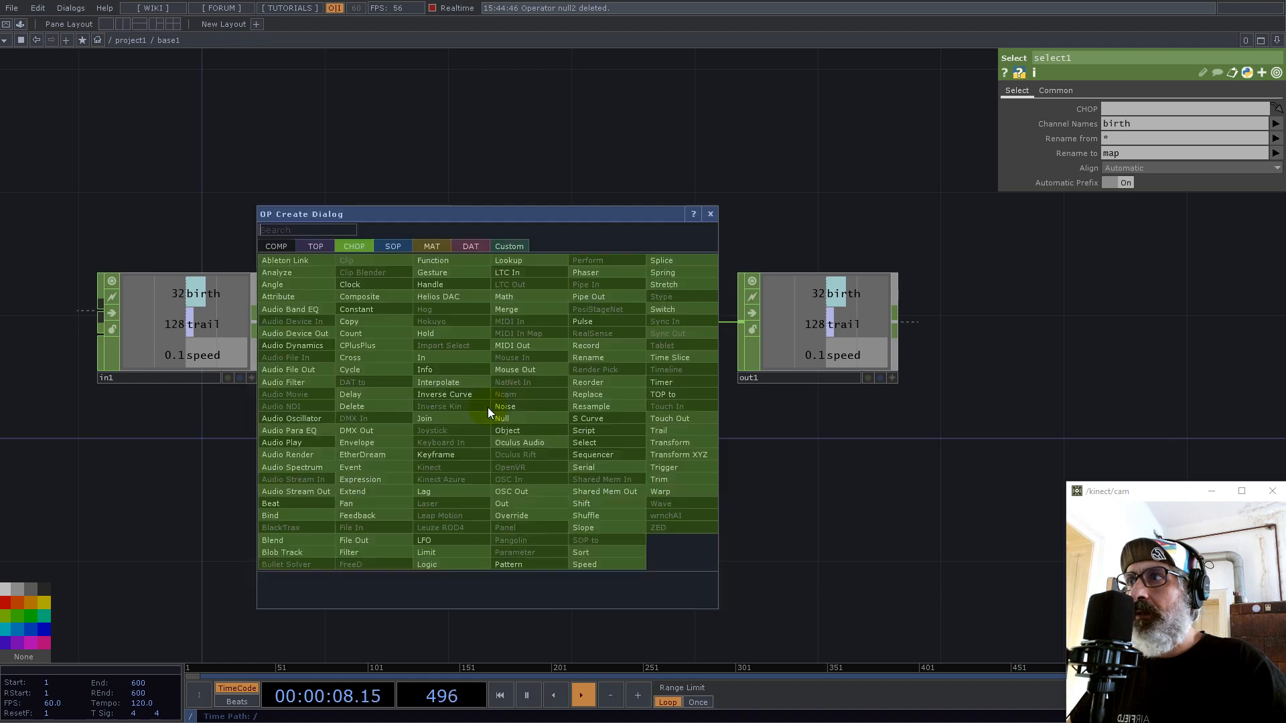
text(math)
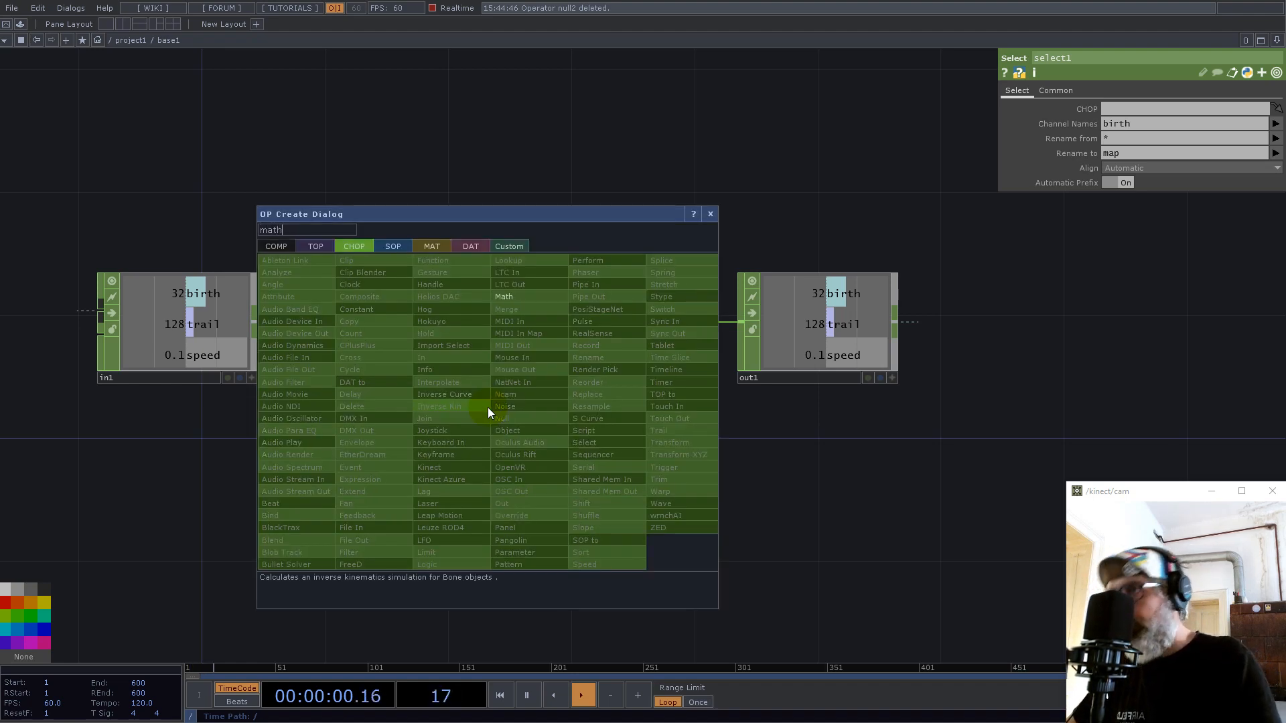
click(501, 299)
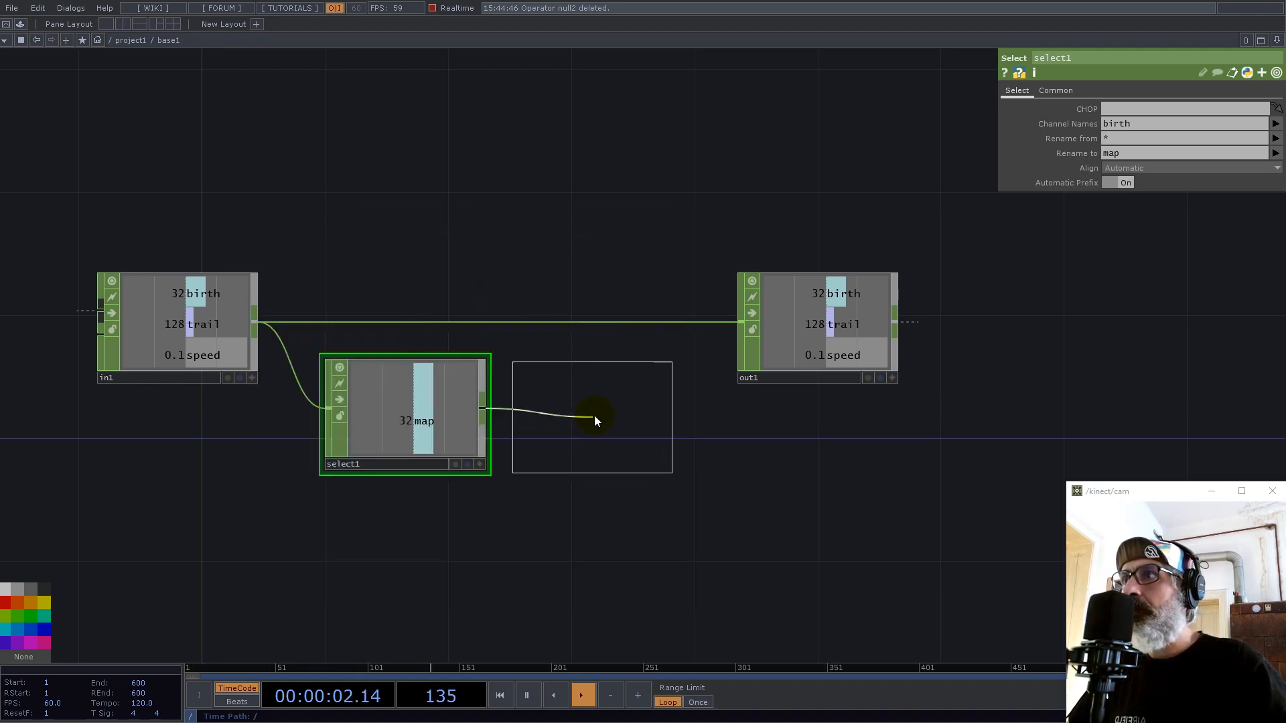
click(595, 419)
click(1116, 108)
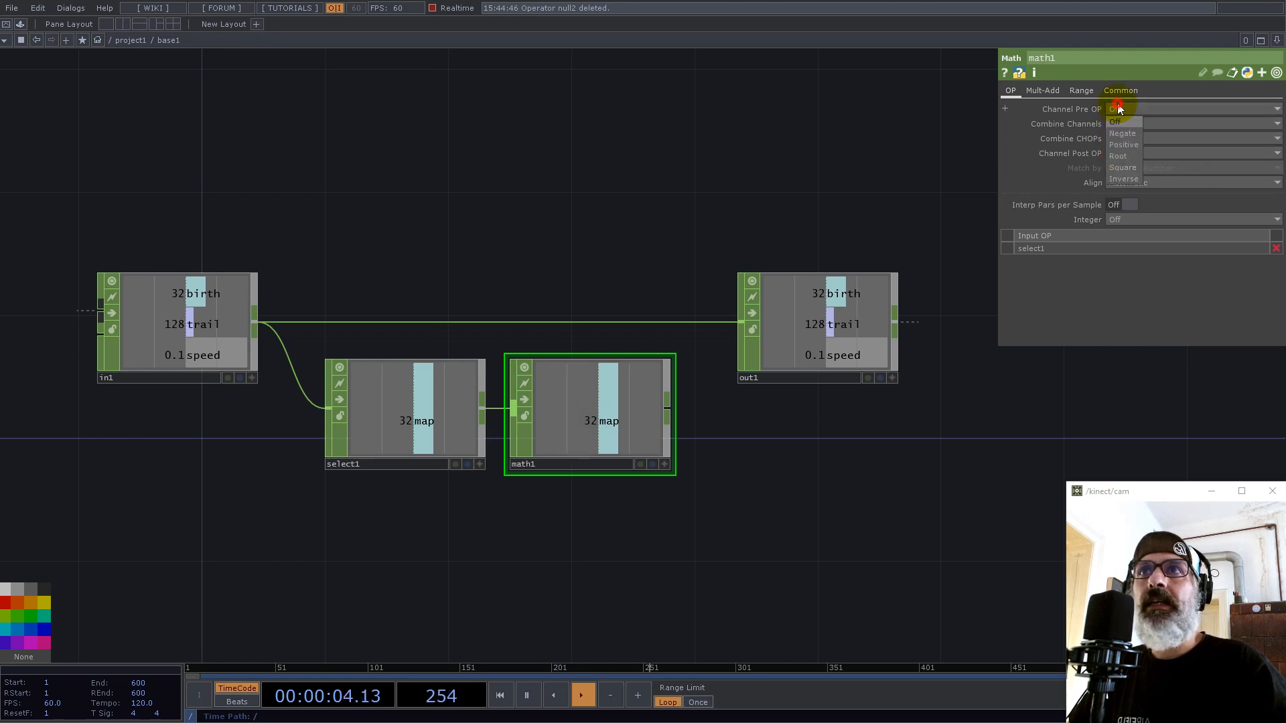
click(1119, 155)
click(1124, 219)
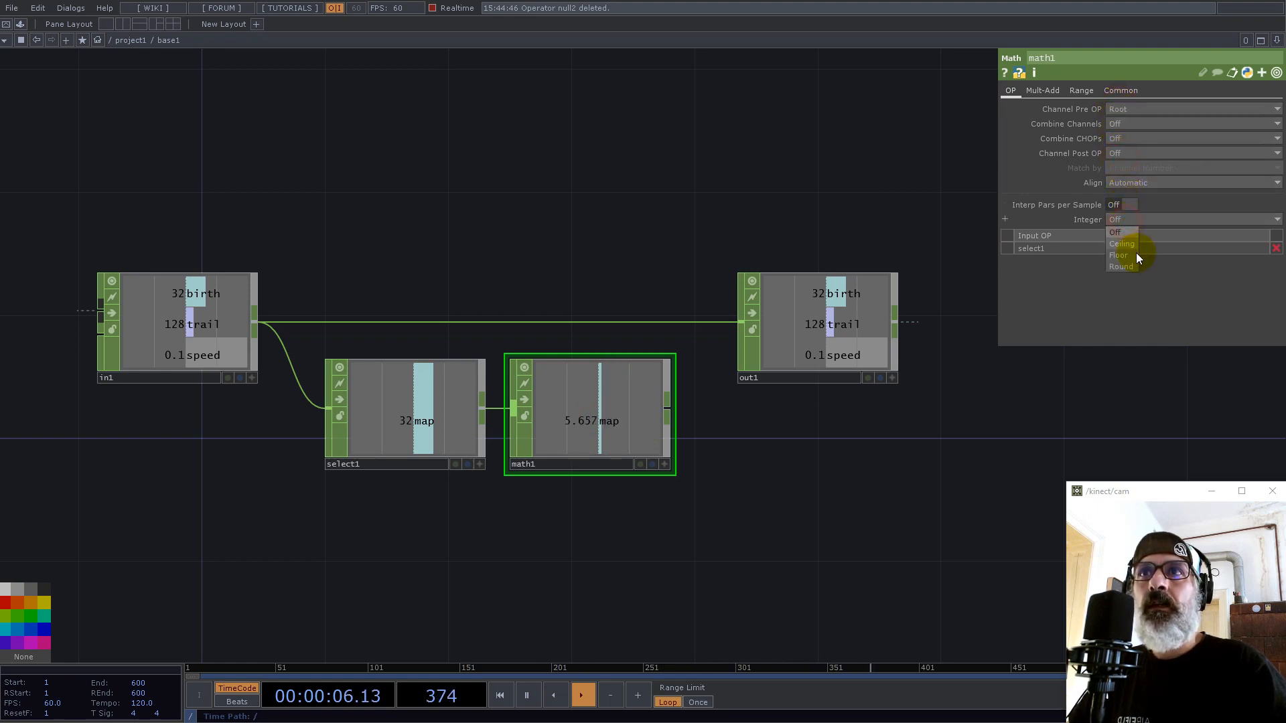
click(1128, 245)
Step: Move out1 farther away, insert a Merge CHOP between in1 and out1, and wire math1 into the Merge
drag(795, 528, 620, 639)
drag(628, 456, 862, 388)
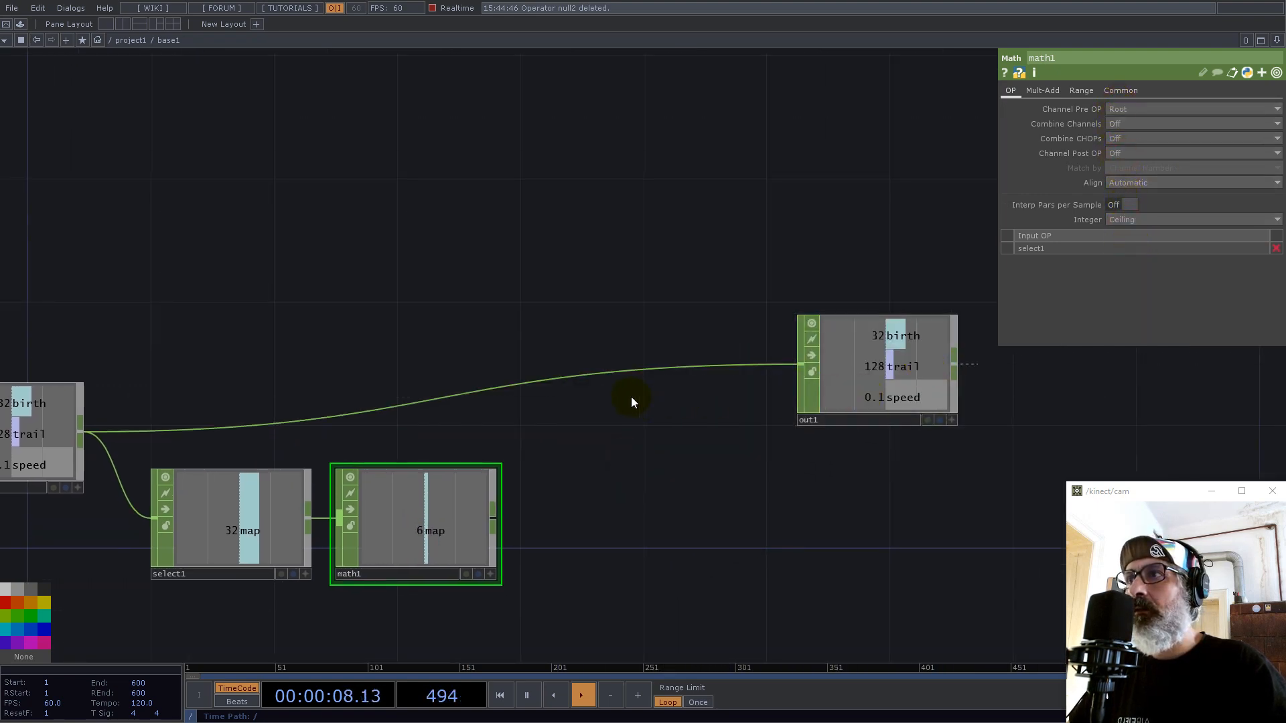
right_click(600, 371)
click(622, 355)
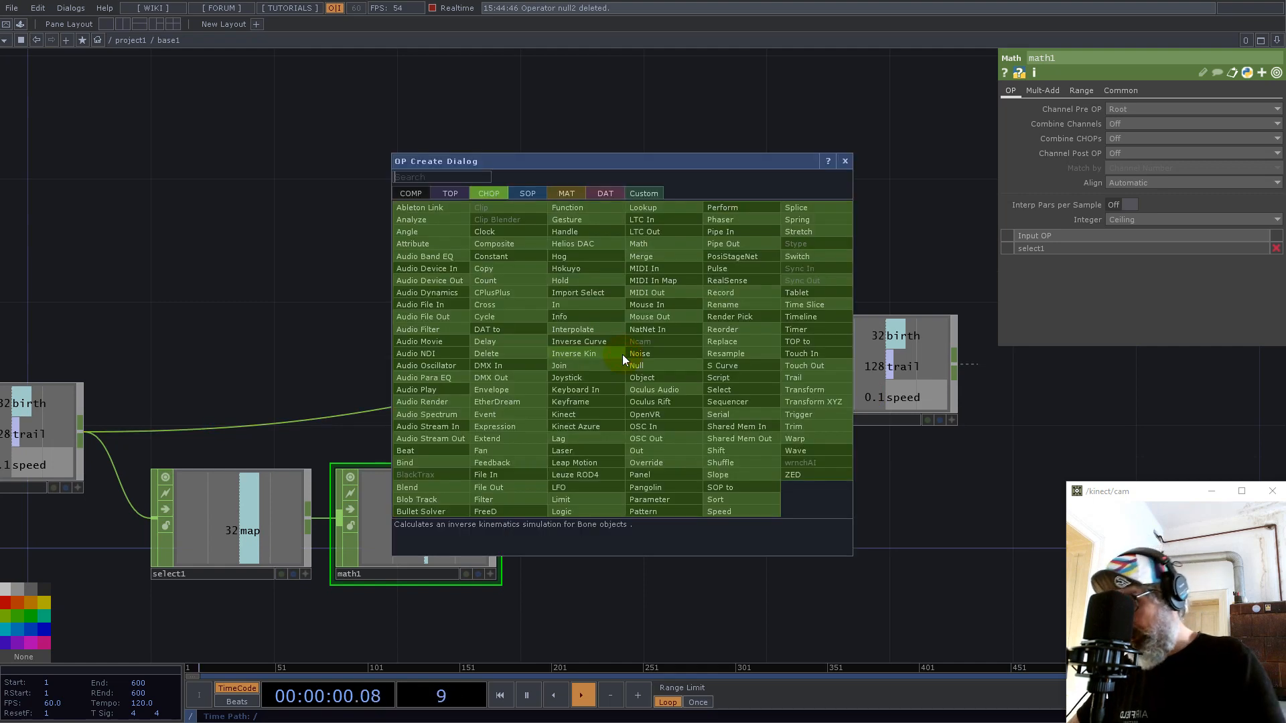
click(661, 257)
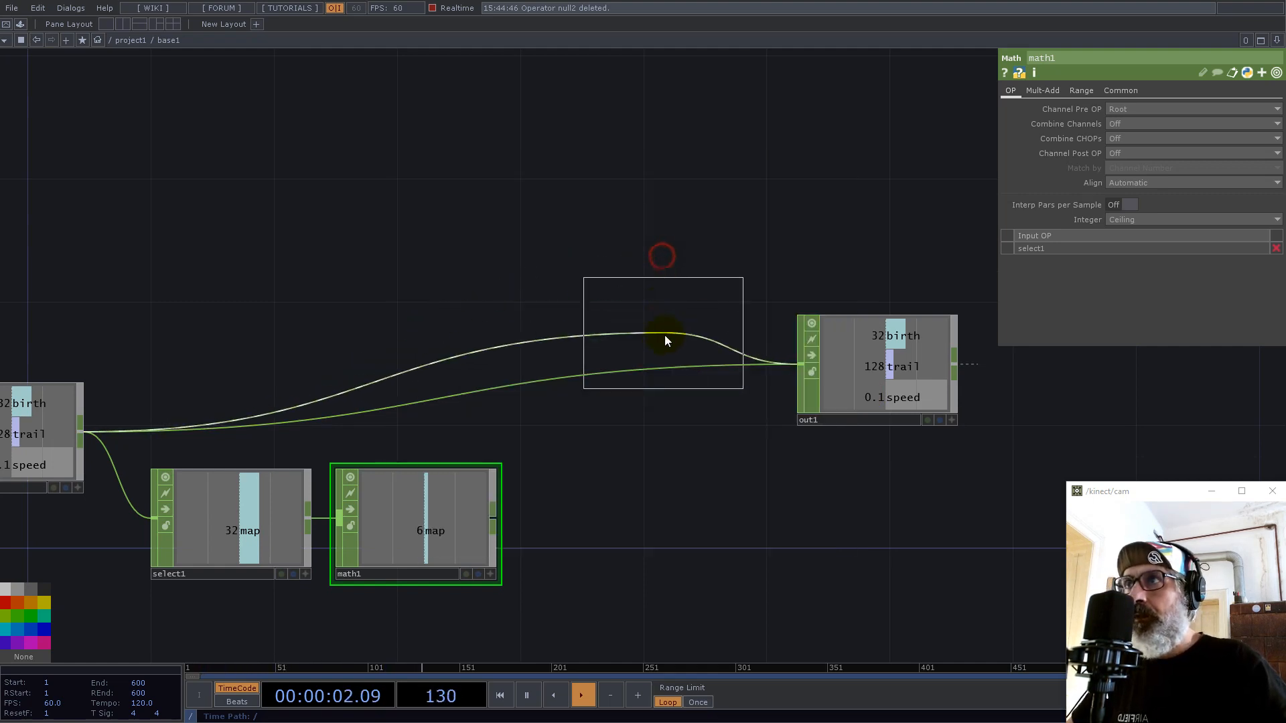
click(664, 332)
drag(496, 517, 582, 374)
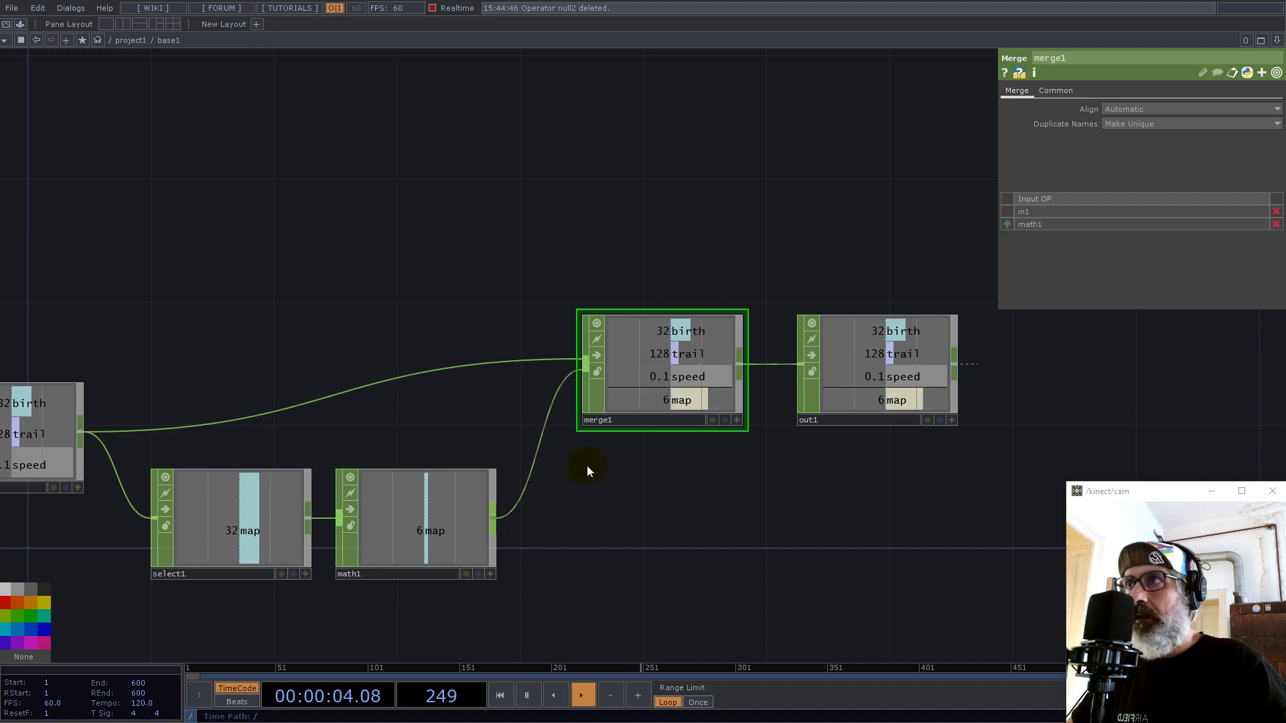
Step: Branch a second Select CHOP off in1, placed above the existing wire to the Merge
key(h)
drag(776, 385, 841, 408)
scroll(324, 420, up, 2)
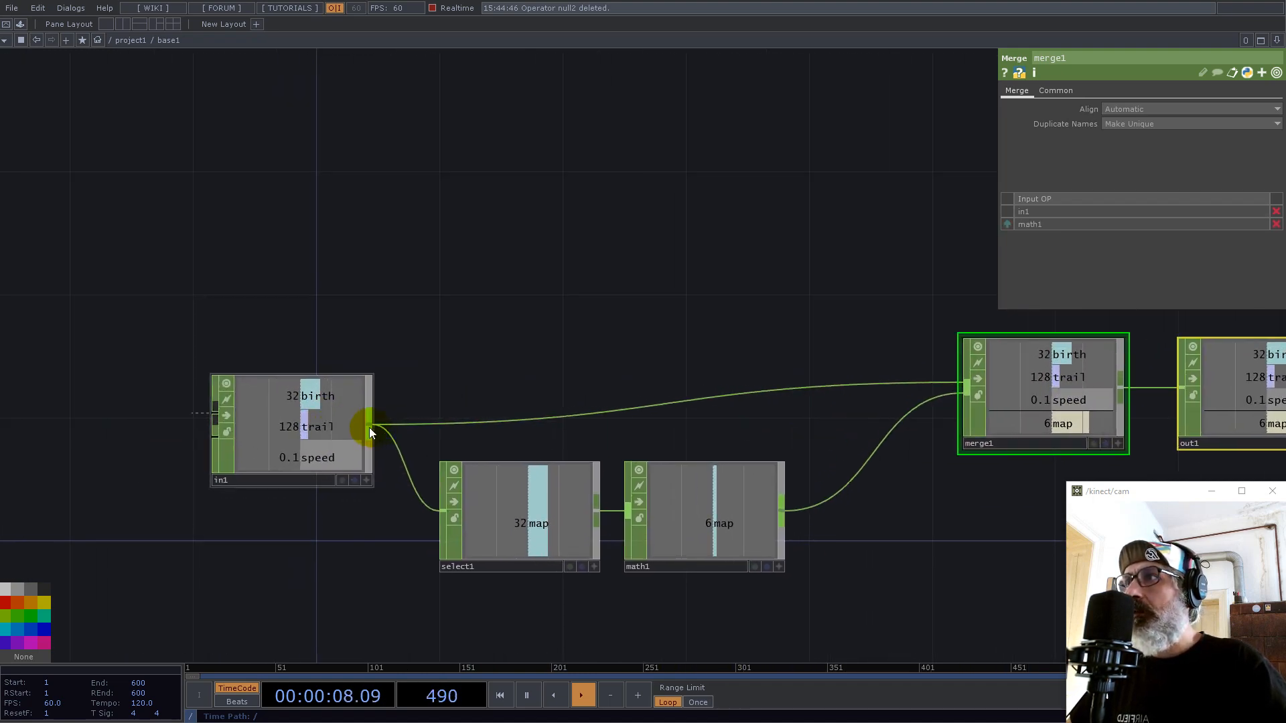
right_click(369, 428)
text(sel)
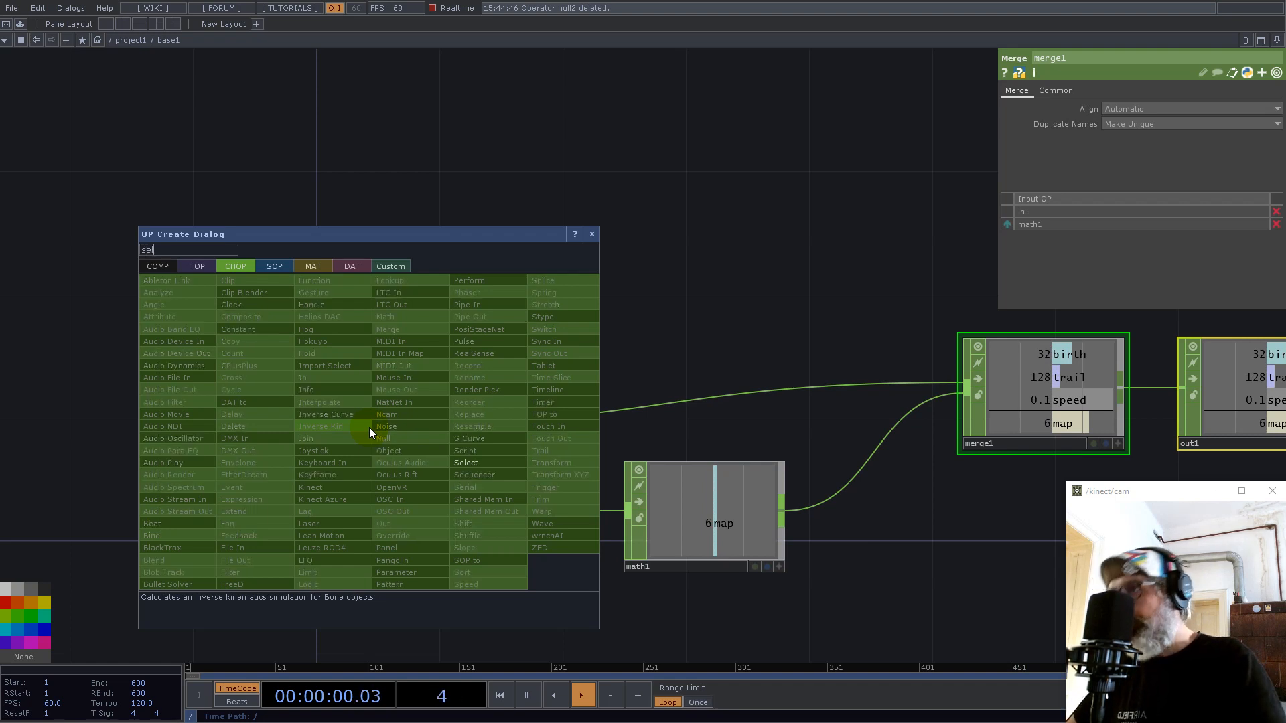
click(468, 462)
click(565, 299)
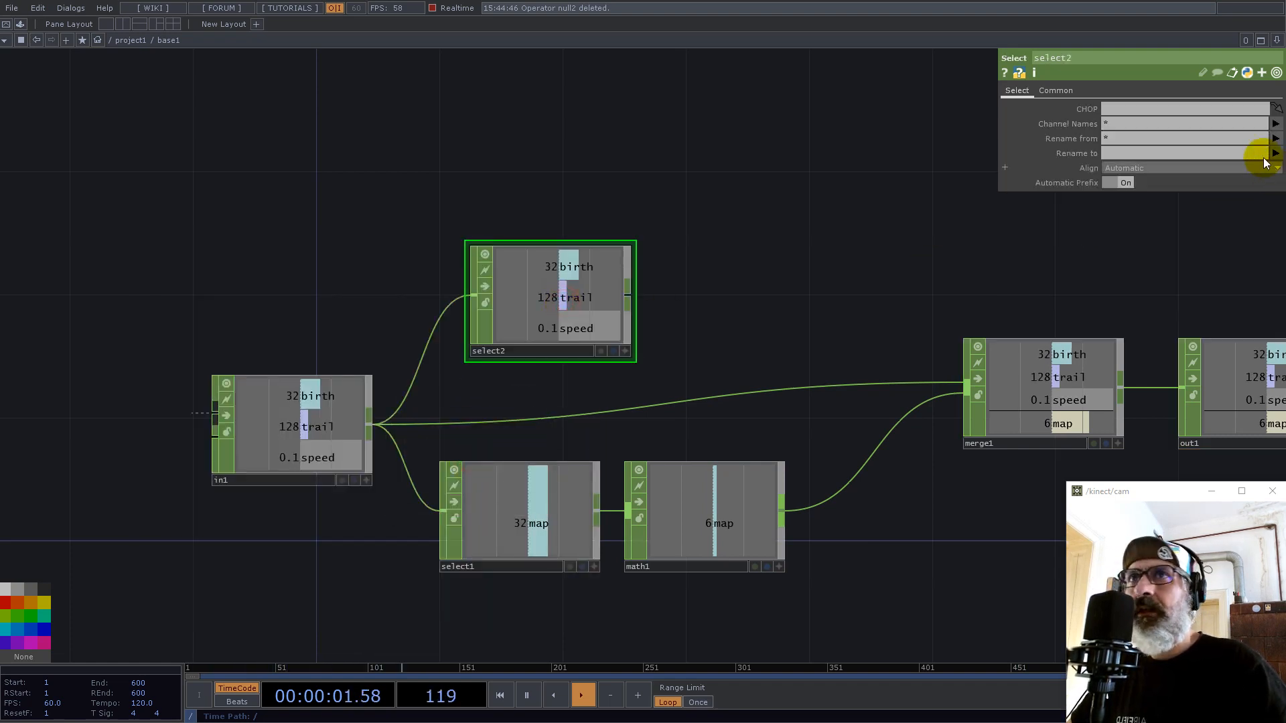
Step: Make select2 pick the speed channel and rename it to time
click(1274, 123)
click(1267, 171)
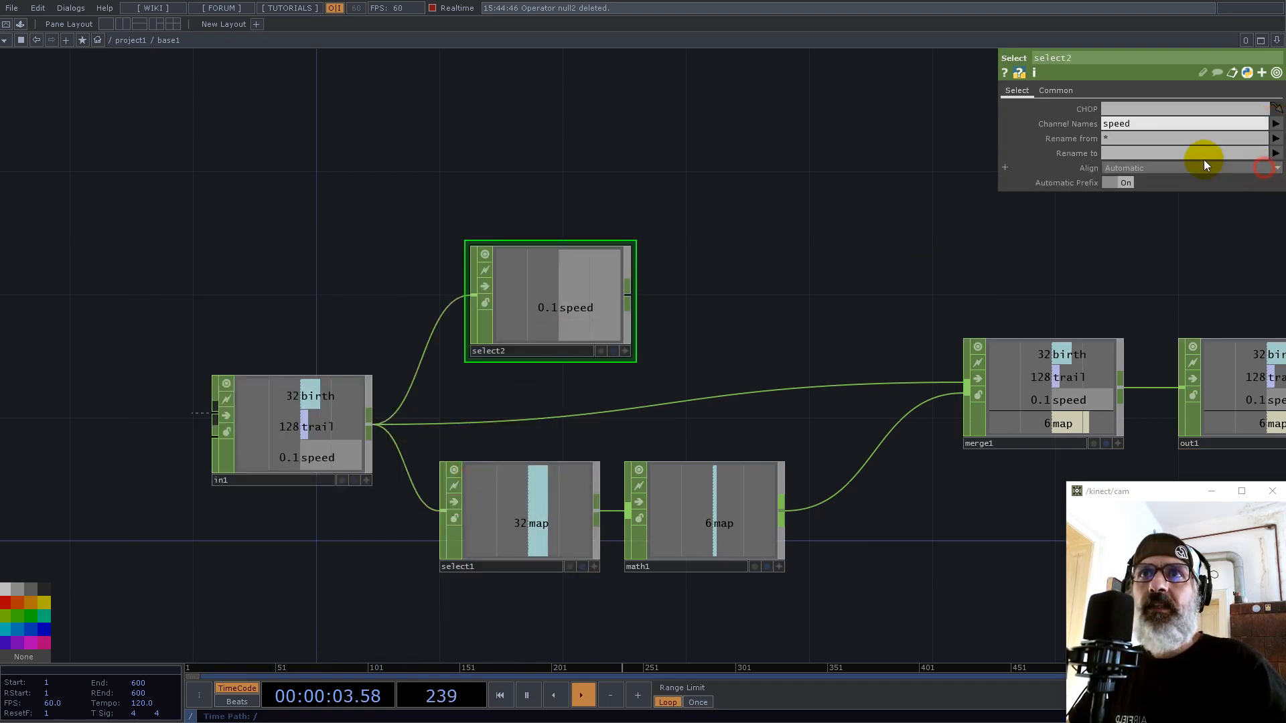
click(1172, 154)
text(time)
key(Return)
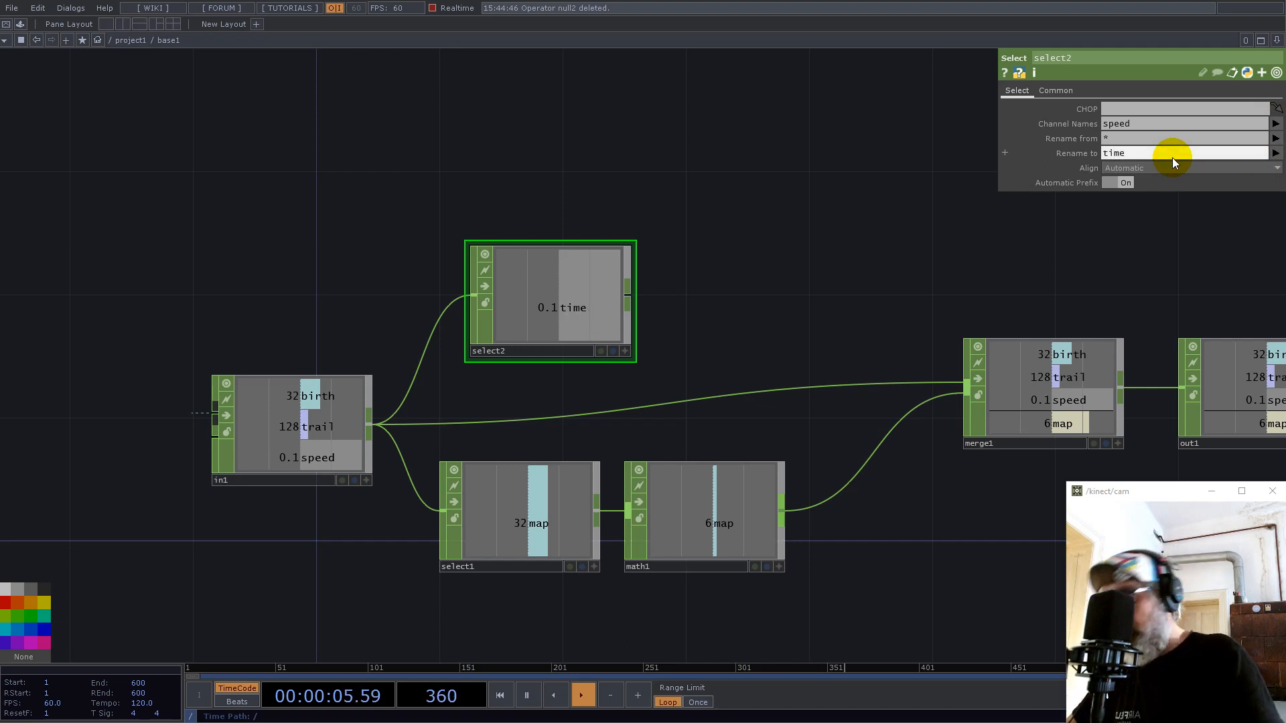
Step: Append a Speed CHOP to select2 and wire its output into the Merge CHOP
right_click(628, 297)
text(spee)
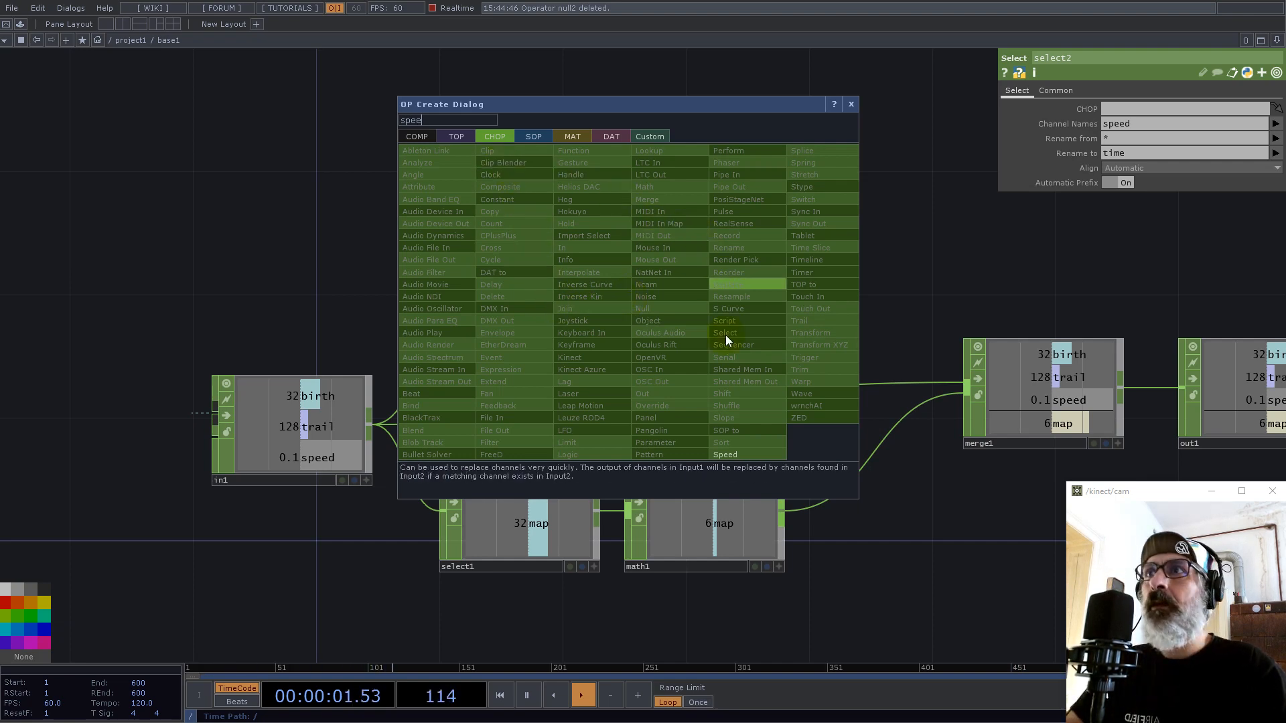
click(729, 456)
click(763, 286)
drag(846, 298, 966, 394)
Step: Return to the parent project1 network and add a Noise TOP below null1
key(u)
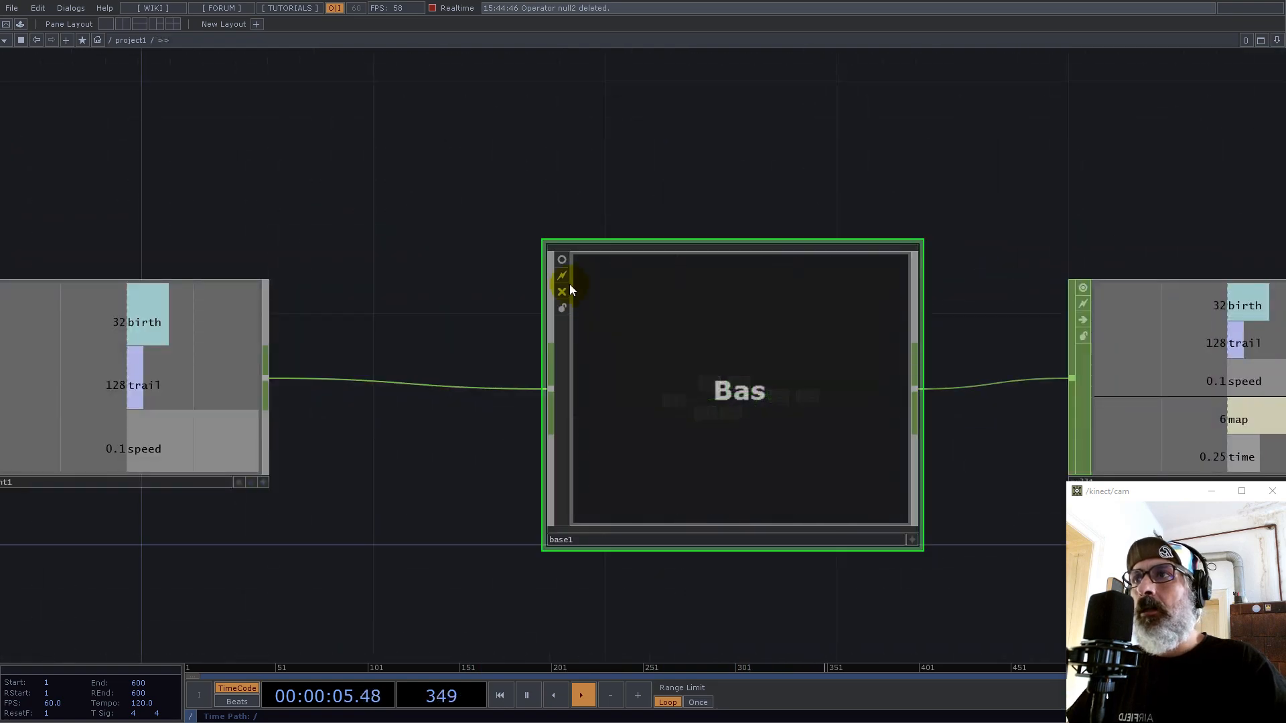
key(Tab)
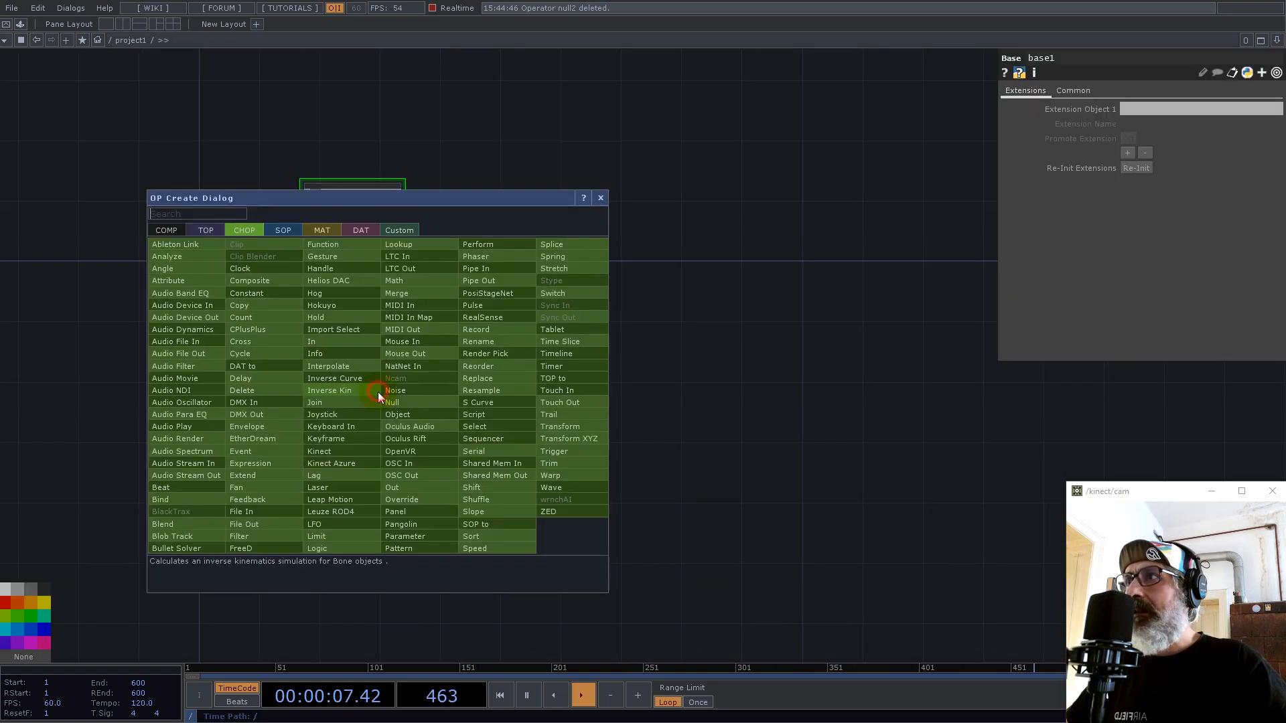
text(noise)
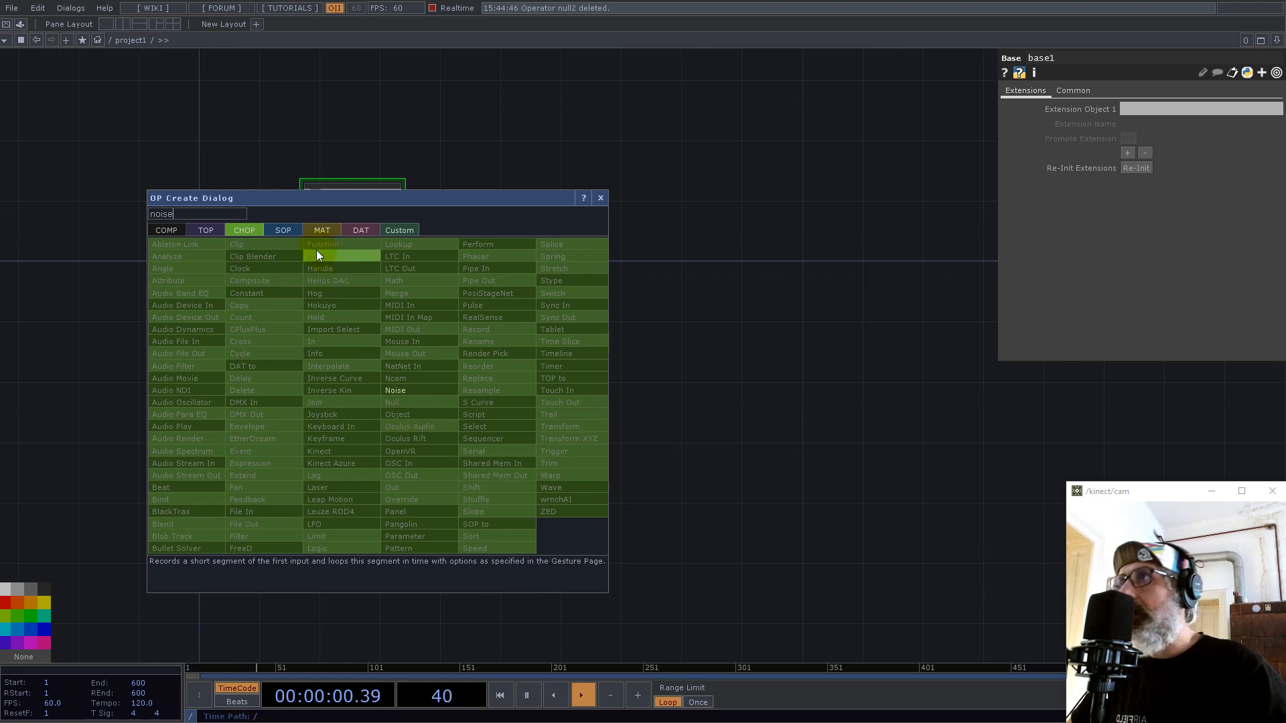
click(209, 229)
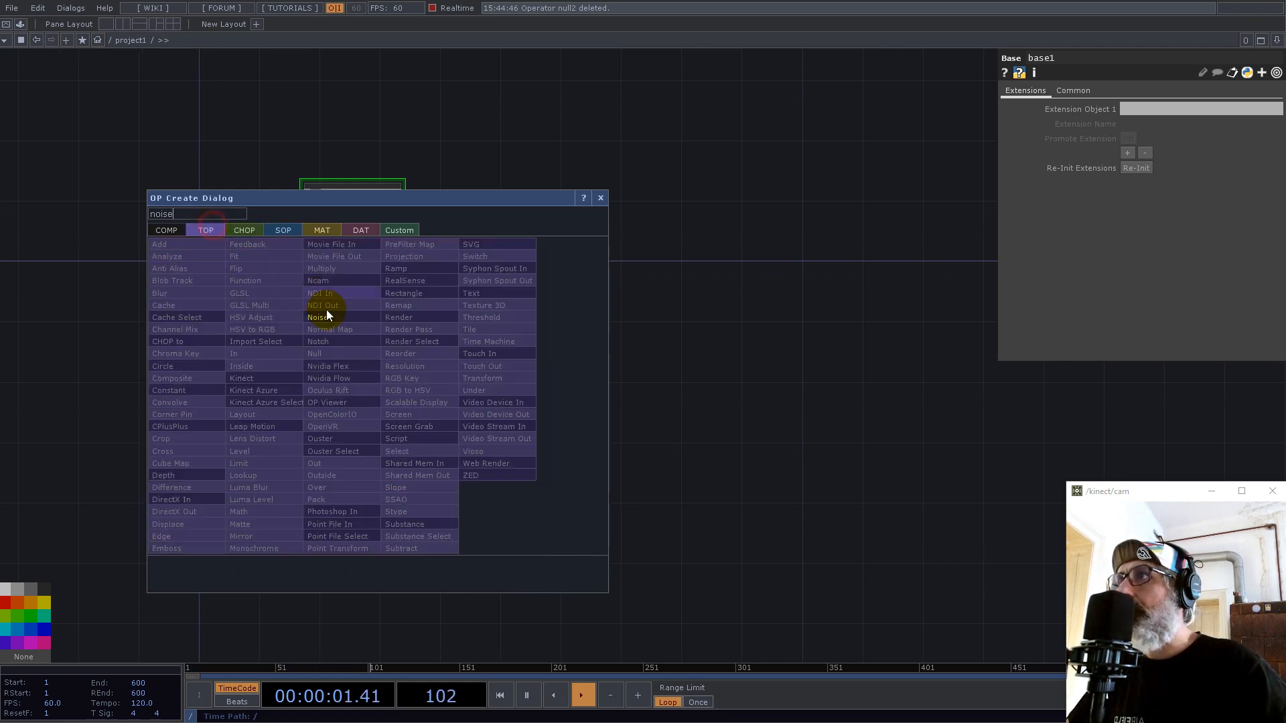
click(328, 315)
click(478, 335)
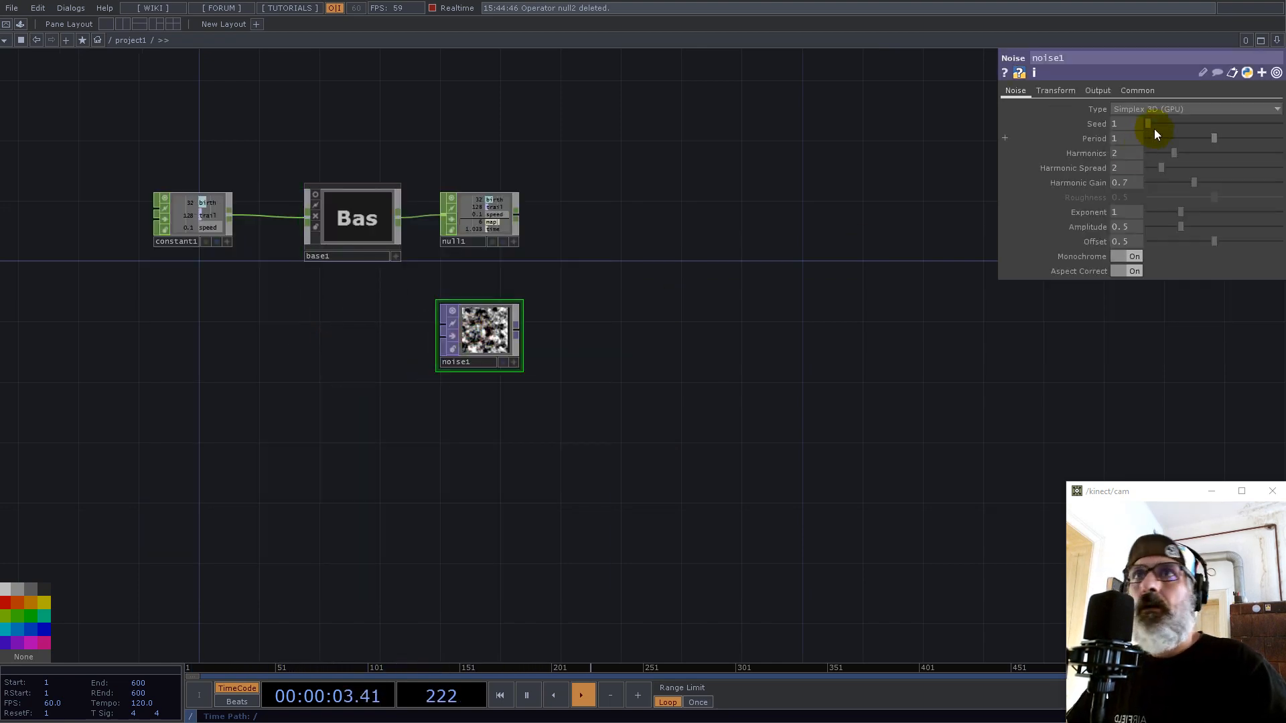
Step: Set noise1 to a 1 by 1 resolution and the 32-bit float (RGB) pixel format, and turn Monochrome off
click(1138, 92)
text(1)
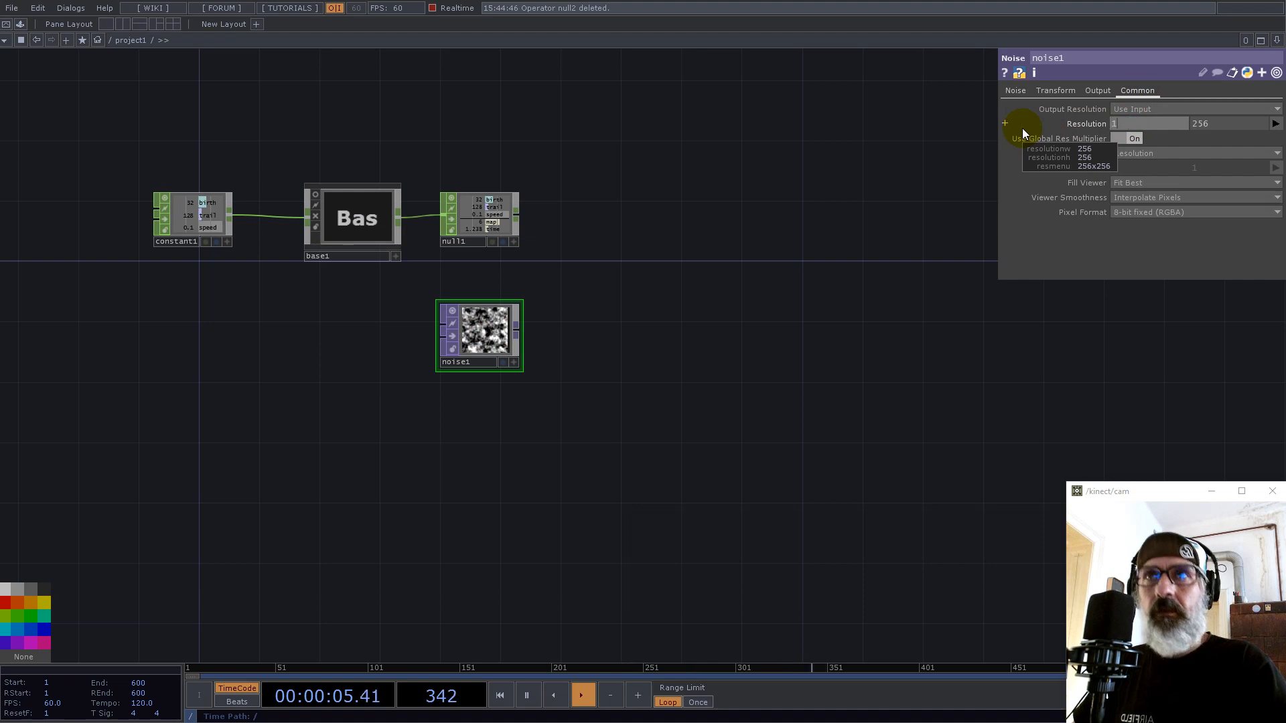
key(Tab)
text(1)
key(Return)
click(1142, 212)
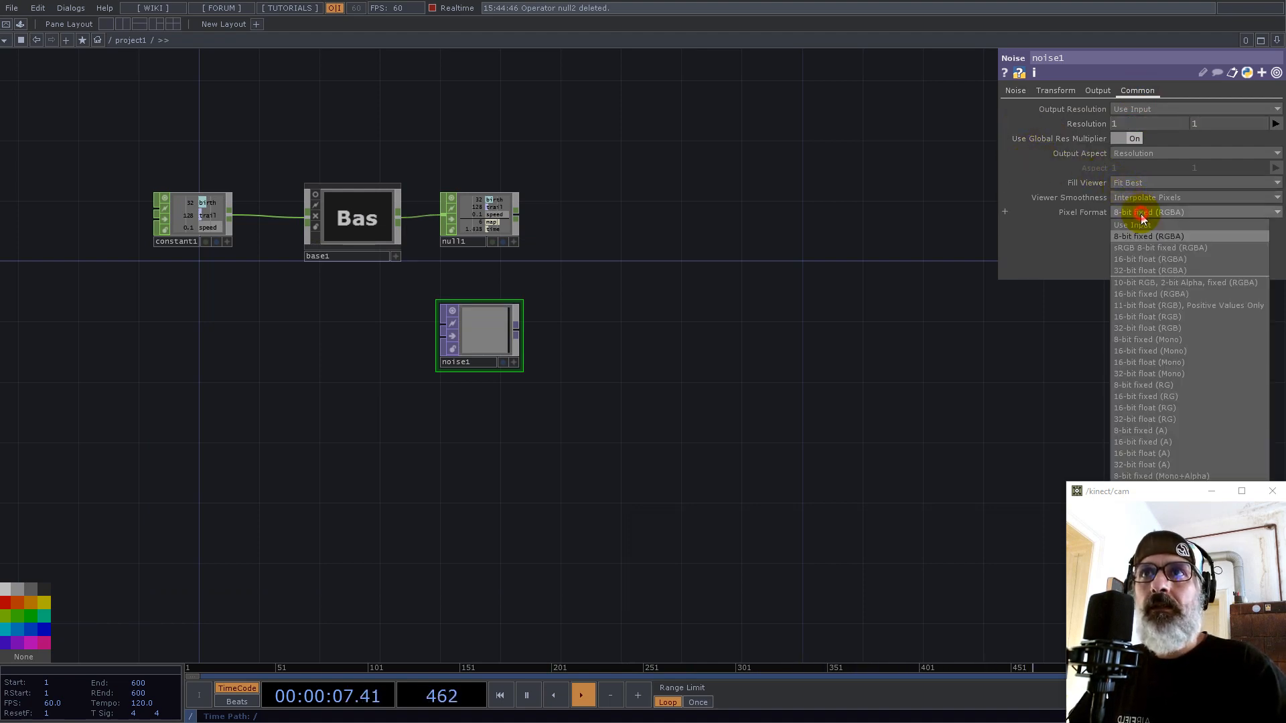
click(1167, 331)
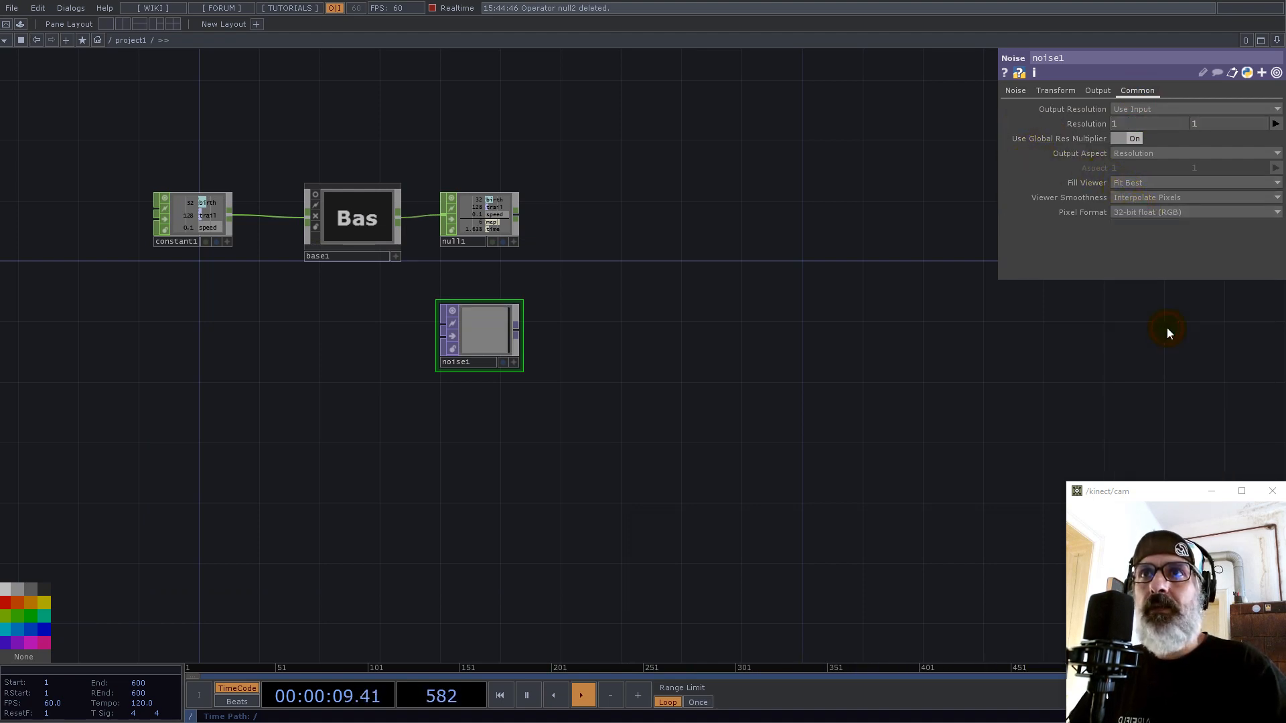
click(1015, 92)
click(1134, 256)
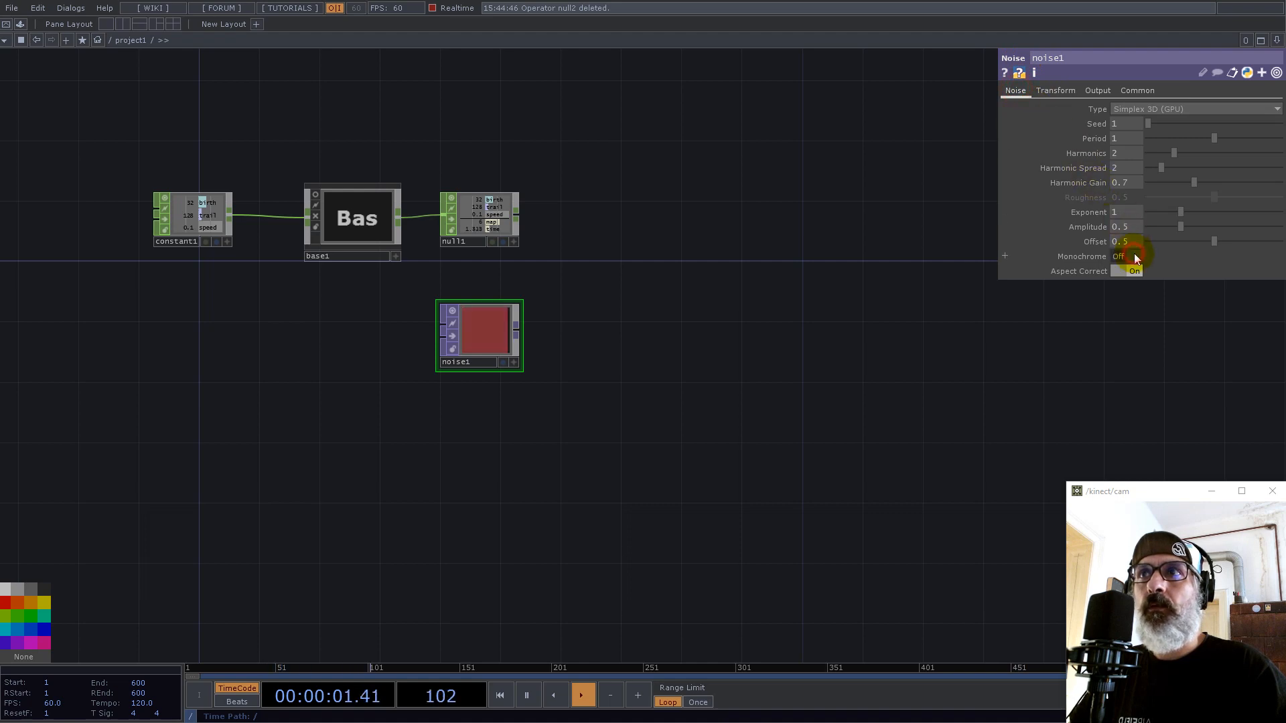
Step: Move noise1 farther down and add a second Noise TOP between it and null1
drag(479, 324, 421, 539)
scroll(462, 373, up, 10)
scroll(450, 383, down, 8)
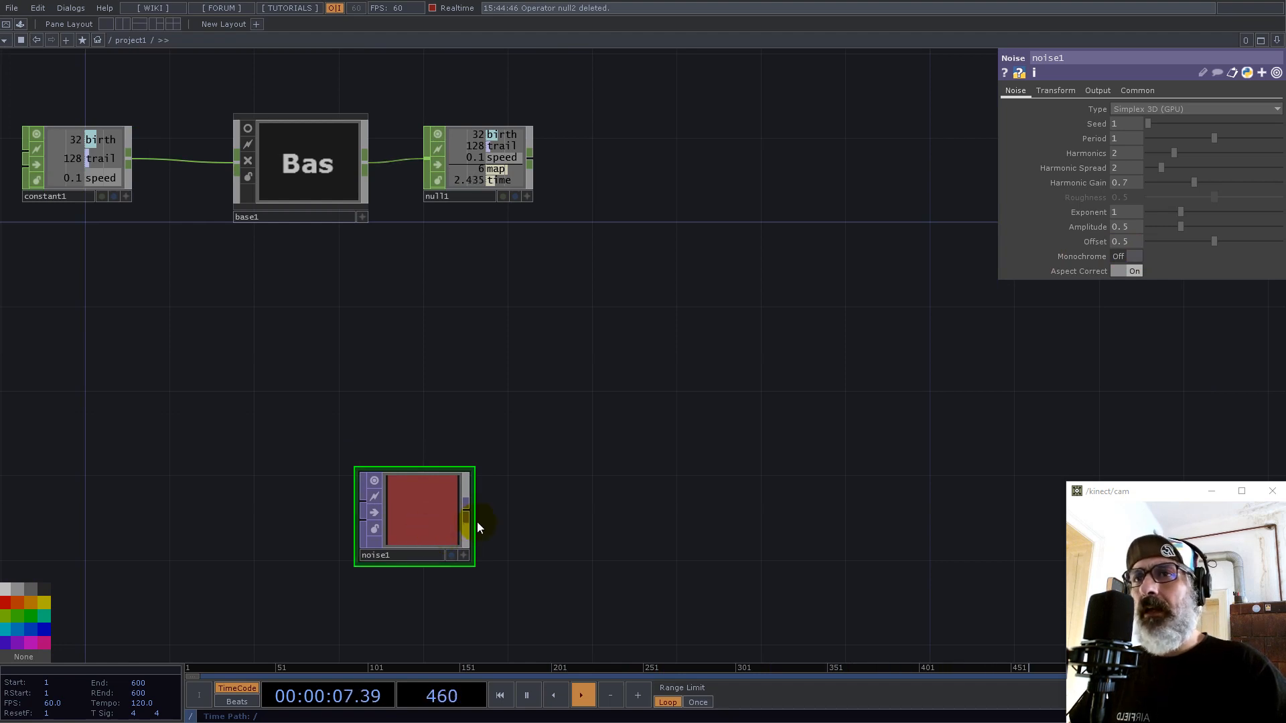
double_click(410, 368)
text(noise)
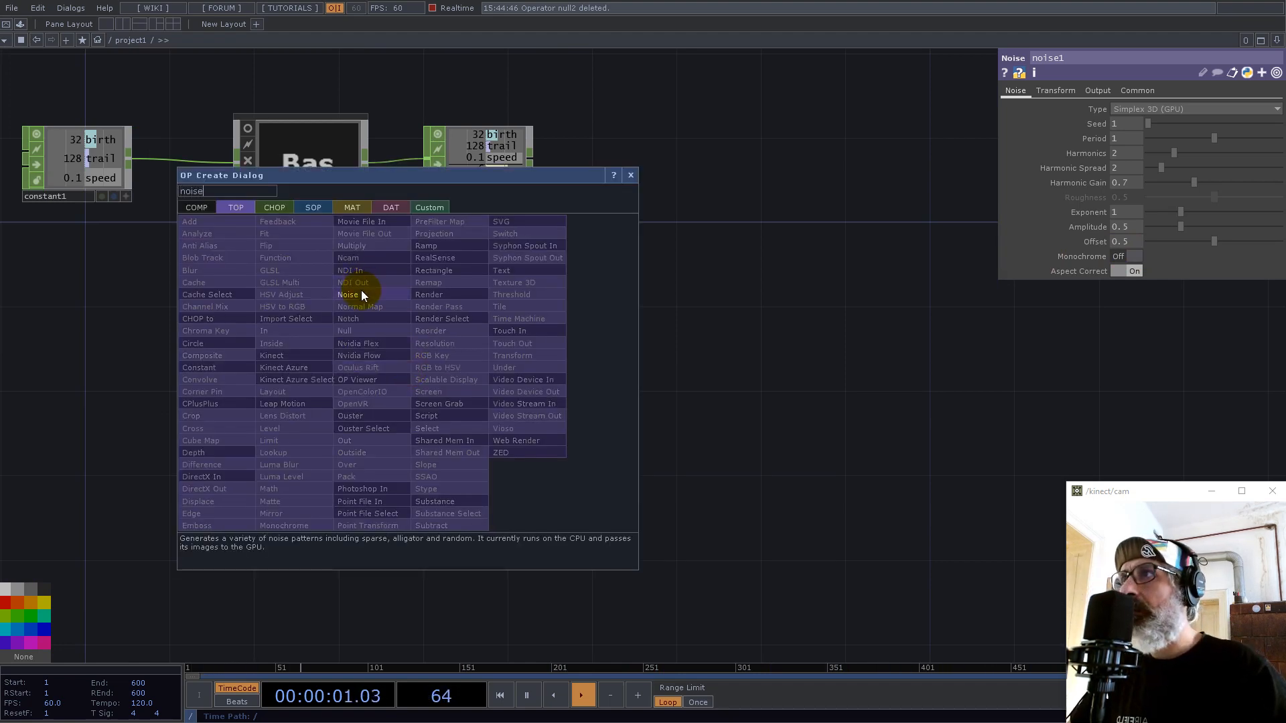
click(359, 292)
click(439, 331)
Step: Activate null1's viewer and link its map channel to both the width and height of noise2's resolution
click(529, 197)
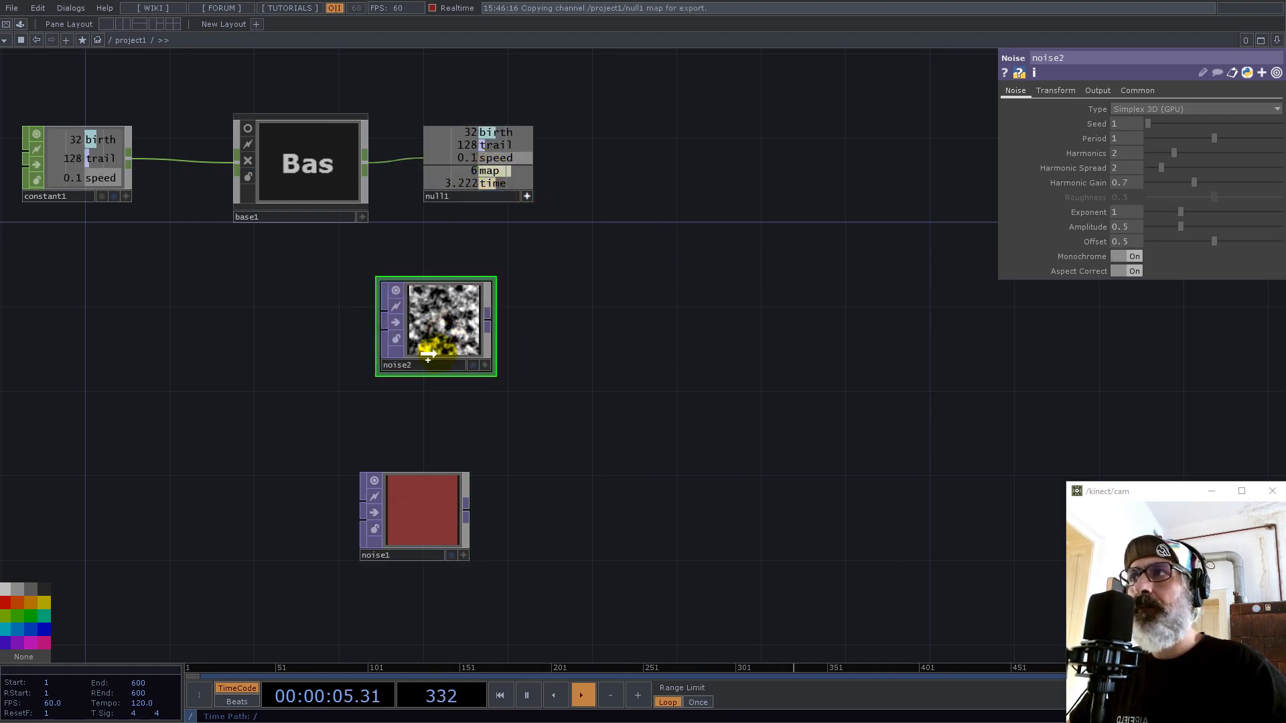
click(1135, 90)
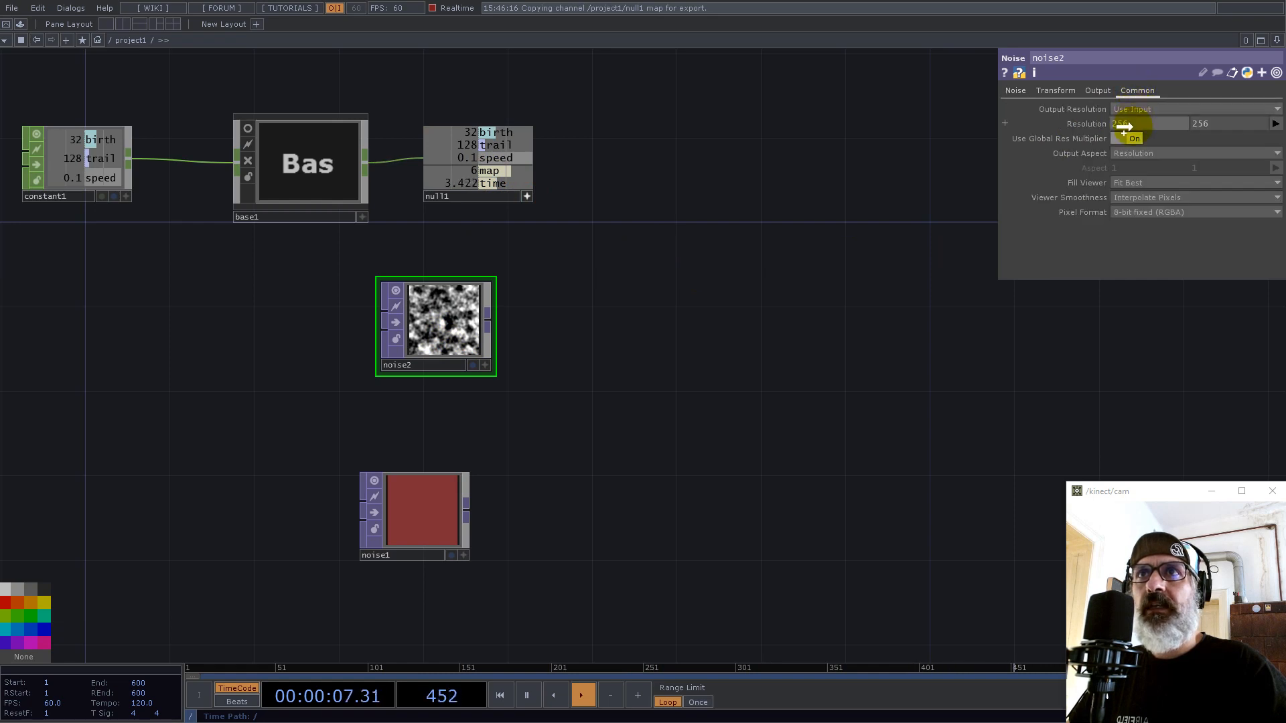
click(1134, 122)
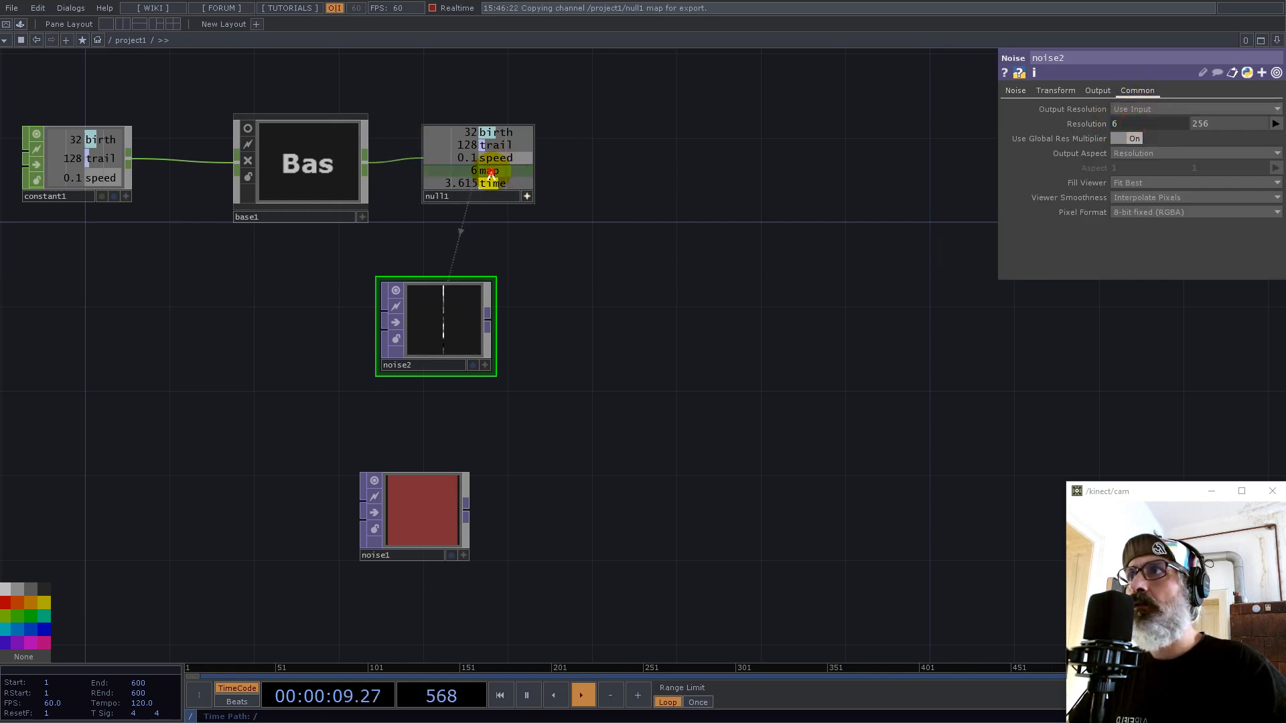
drag(490, 176, 1233, 124)
click(1244, 119)
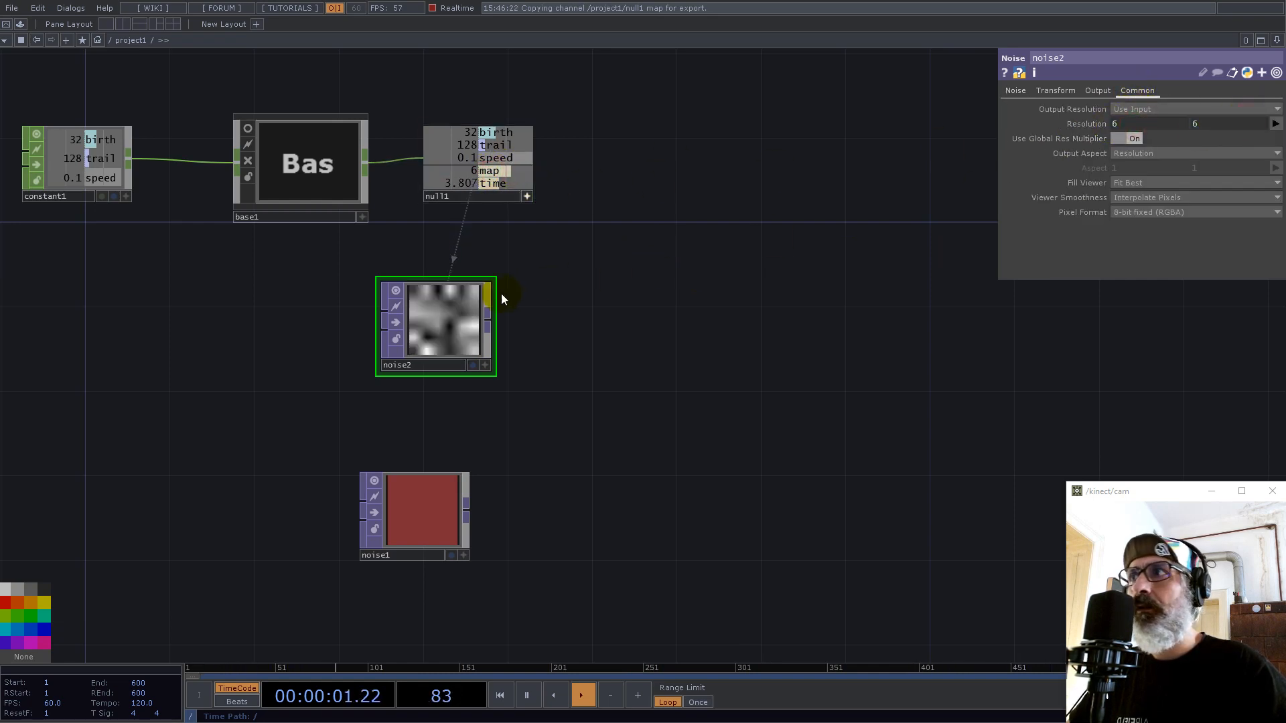
Step: Set noise2's pixel format to 32-bit float (RGB) and turn its Monochrome option off
click(1138, 212)
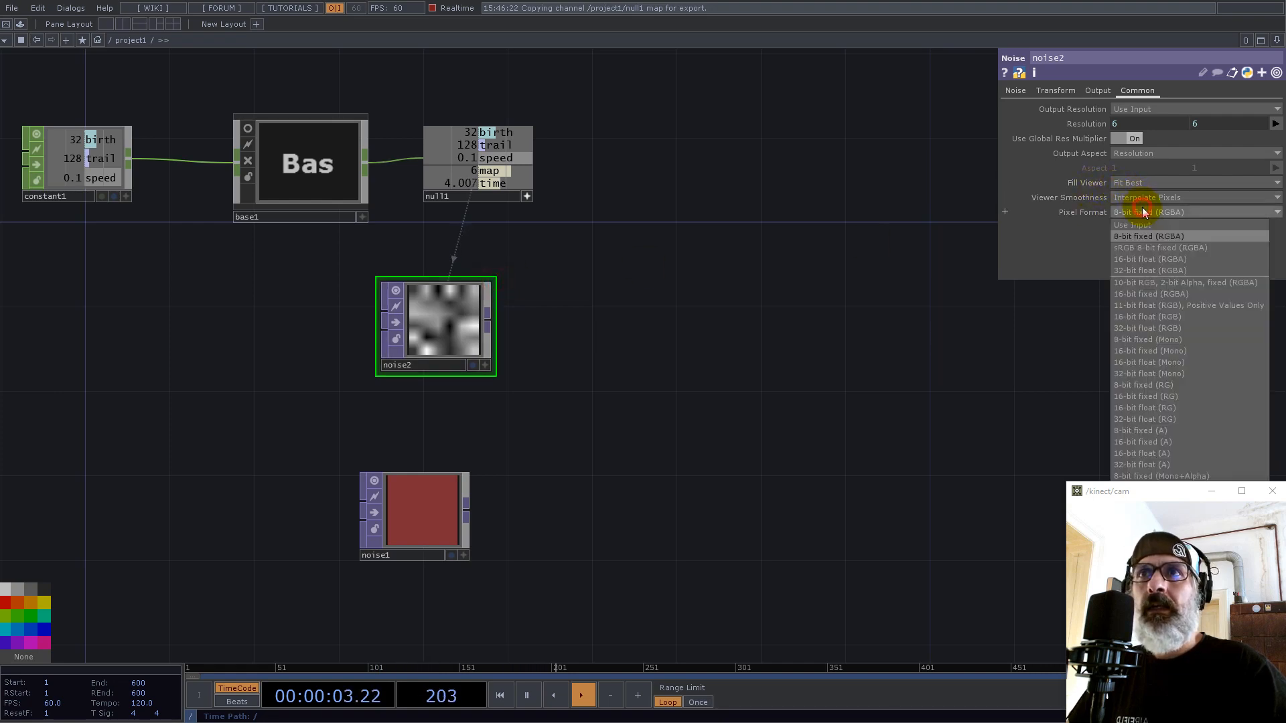
click(1161, 329)
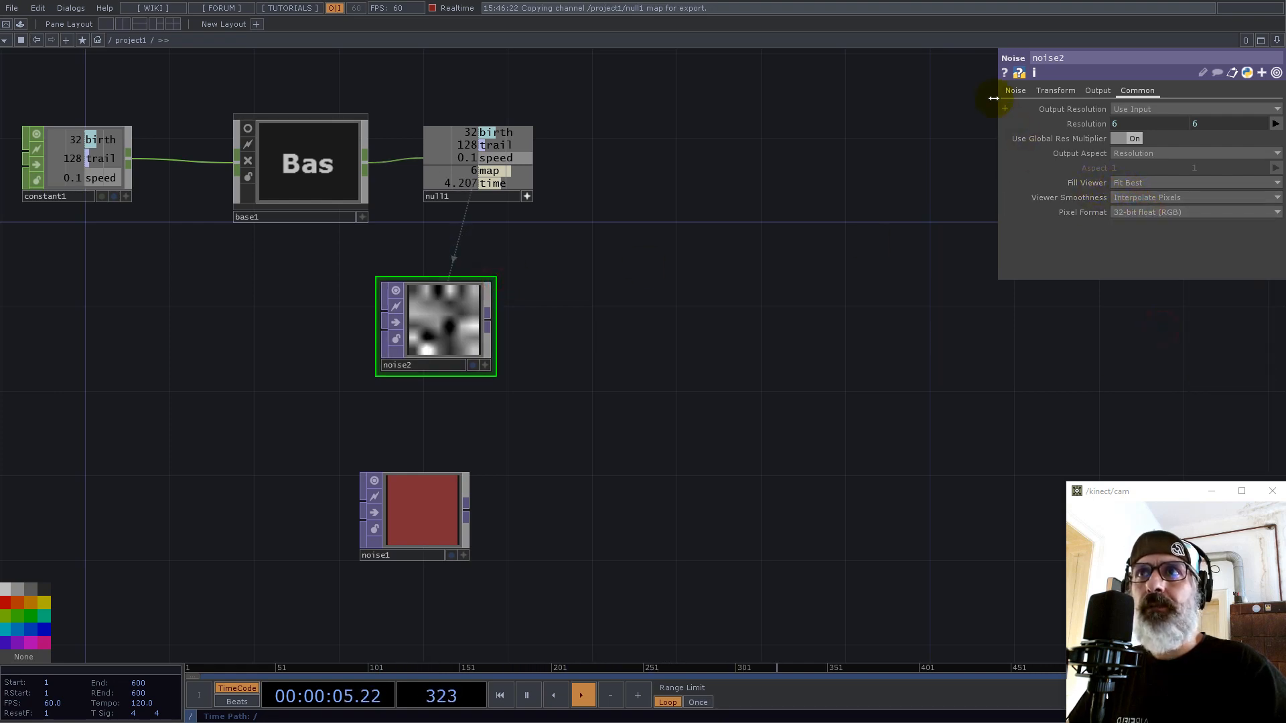
click(1015, 92)
click(1133, 256)
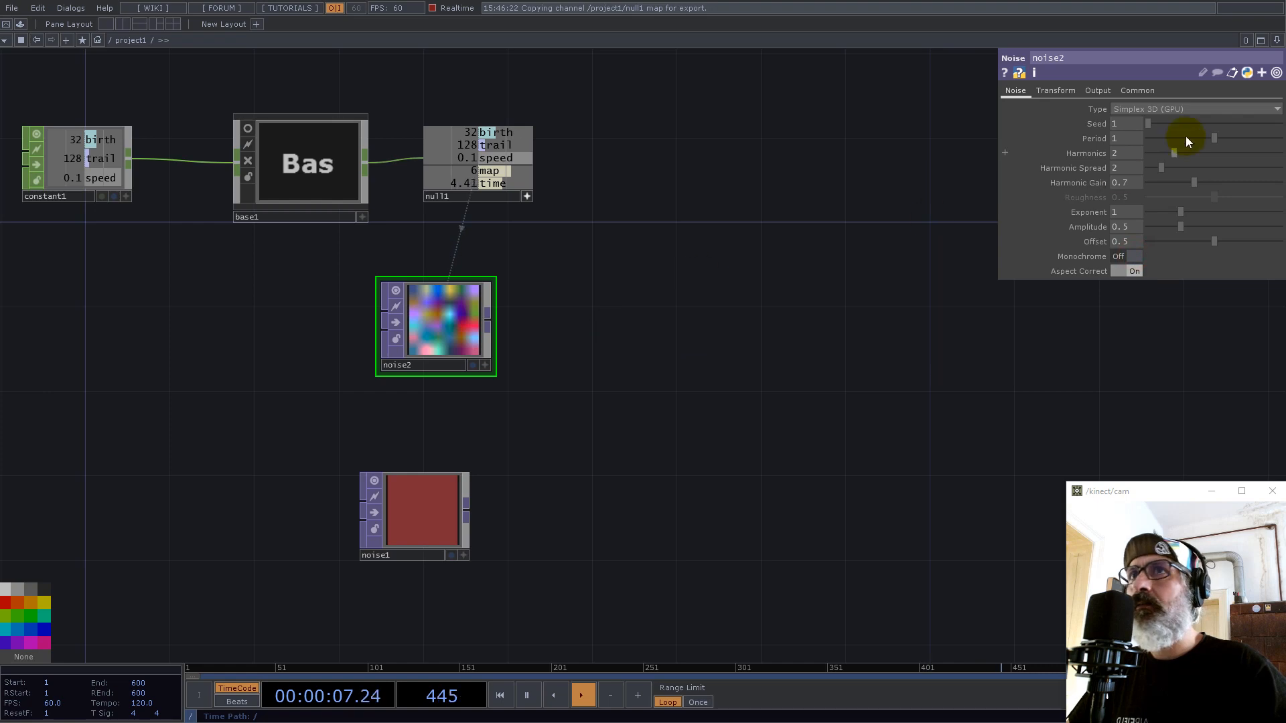
Step: Set noise2's Viewer Smoothness to Nearest Pixel and move the node down, just above noise1
click(1138, 93)
click(1149, 209)
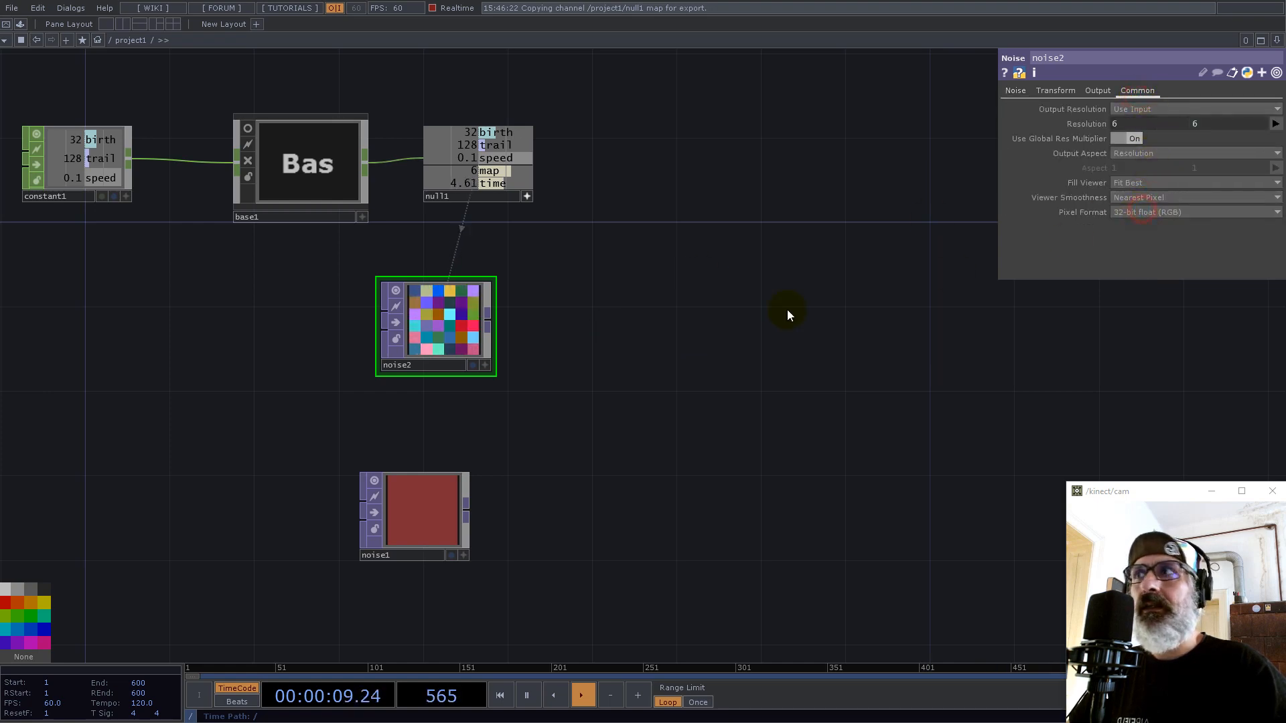
drag(426, 306, 383, 369)
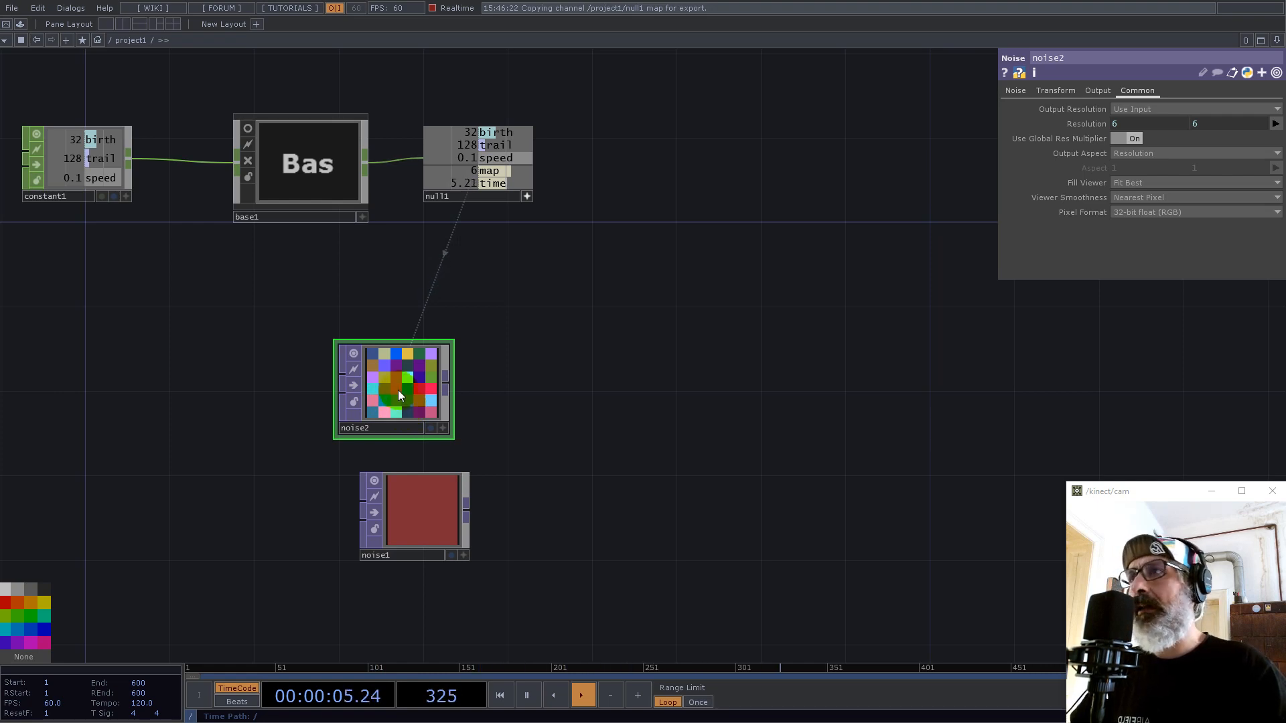
Step: Add the pointRepack component from the Point Clouds palette and connect noise2's output to its input
click(73, 158)
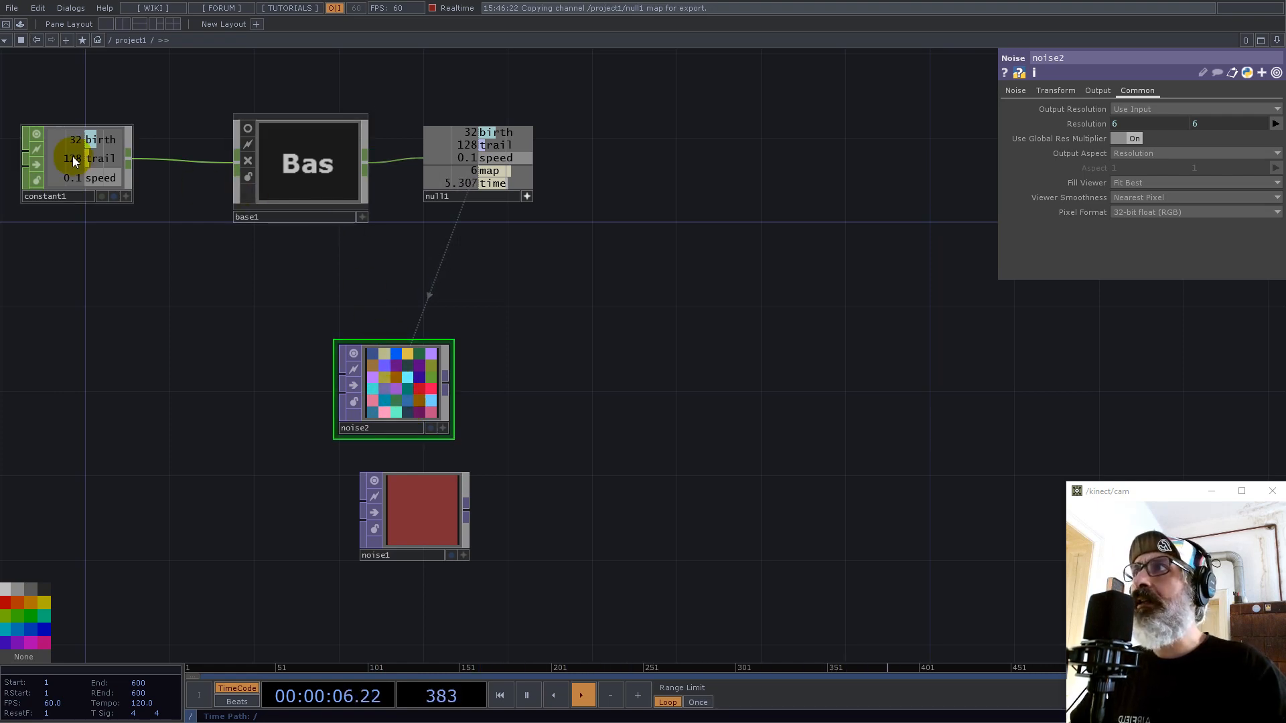
click(20, 24)
click(51, 123)
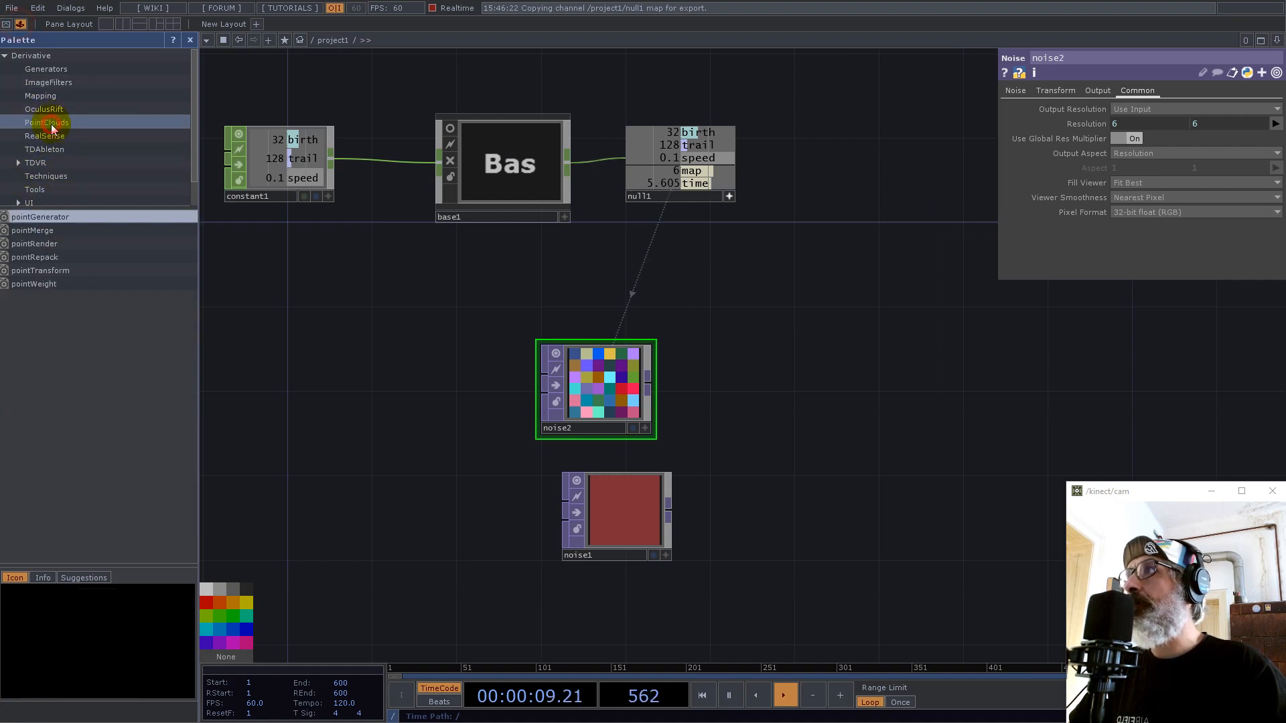
drag(42, 257, 772, 390)
click(190, 42)
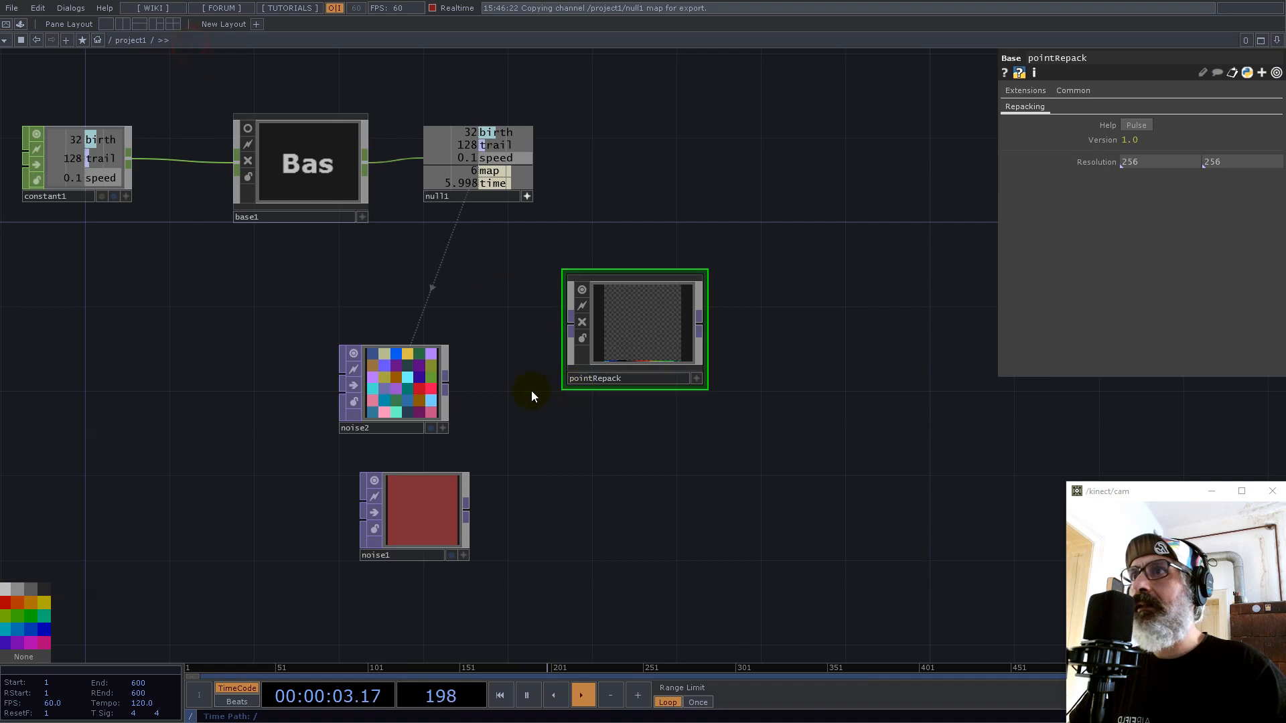
drag(446, 387, 495, 379)
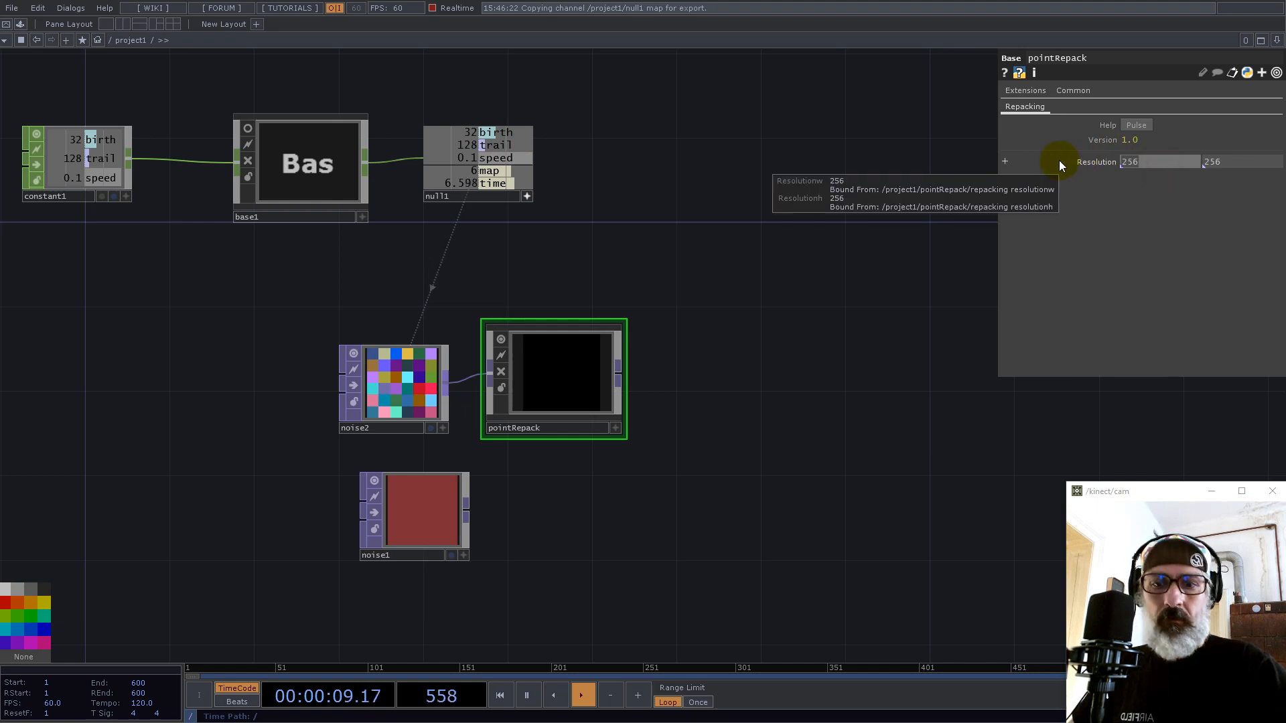
Step: Set pointRepack's resolution width to 1 and link its resolution height to null1's birth channel
text(1)
key(Return)
drag(526, 138, 1228, 160)
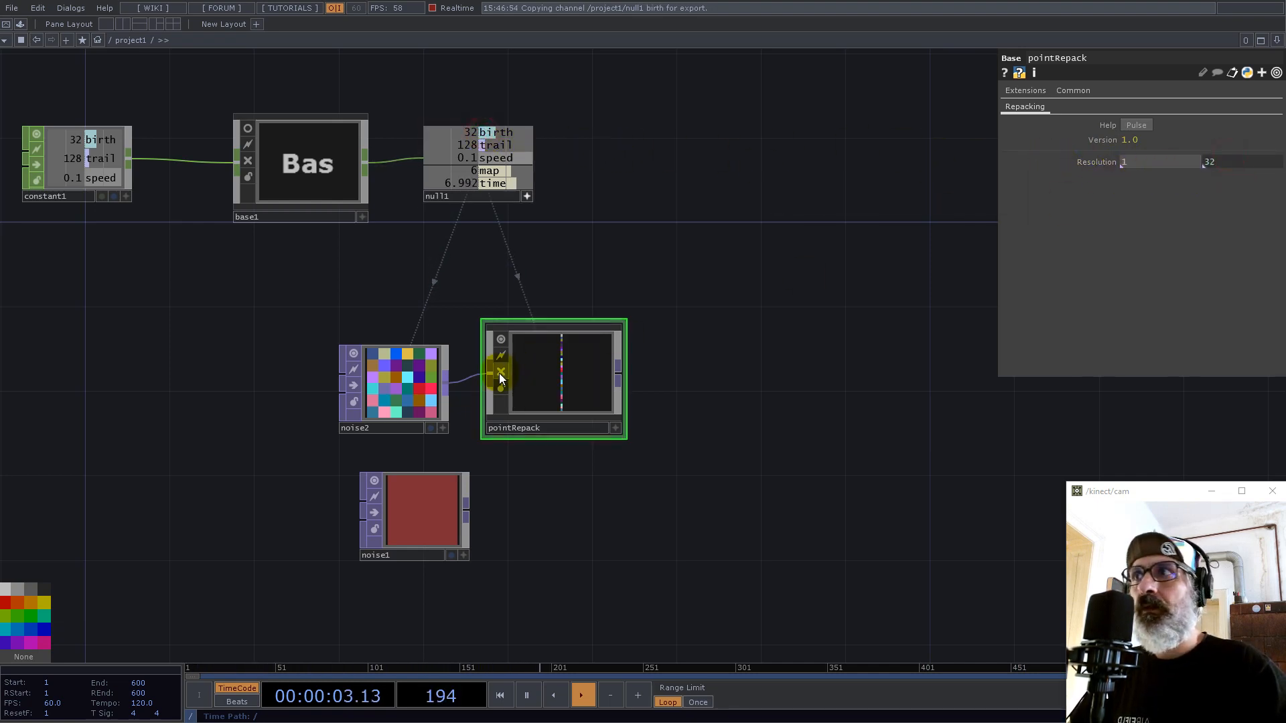
Step: Add an Add TOP after pointRepack and connect noise1 to its second input, lowering pointRepack and noise1 to make room
drag(563, 348, 563, 370)
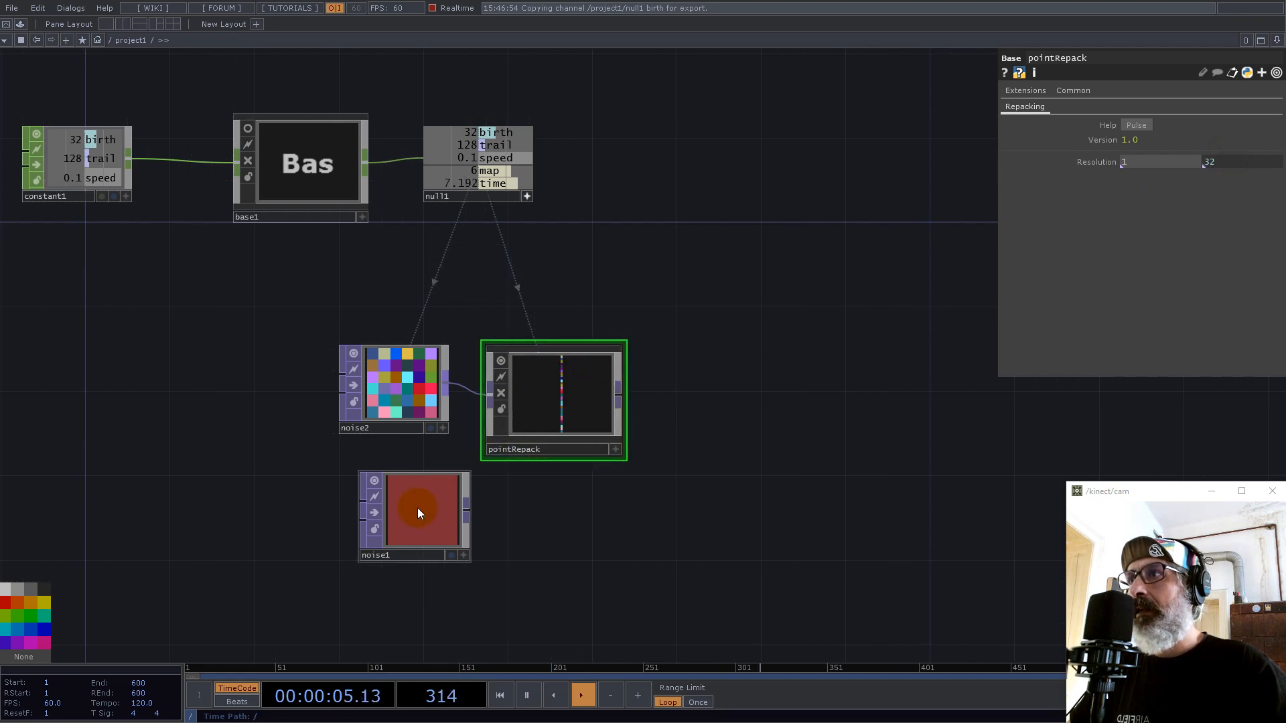
drag(416, 511, 414, 574)
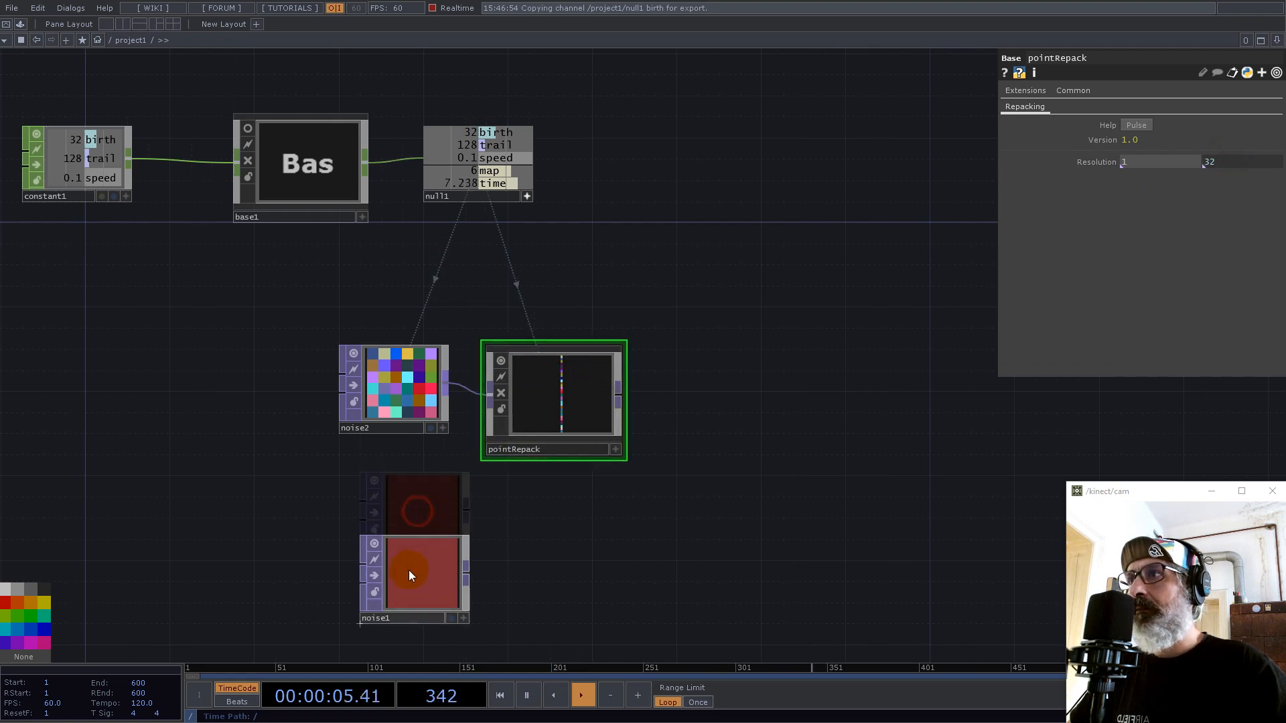
click(617, 399)
text(ad)
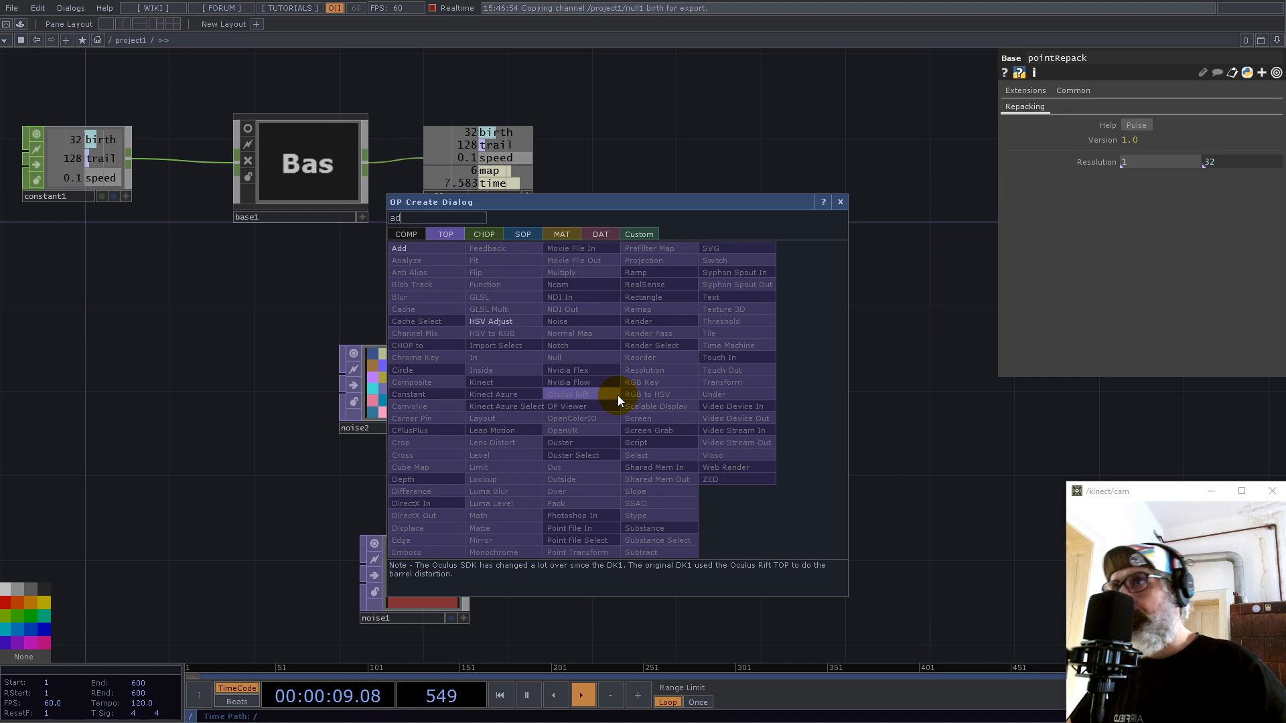
click(401, 249)
click(750, 453)
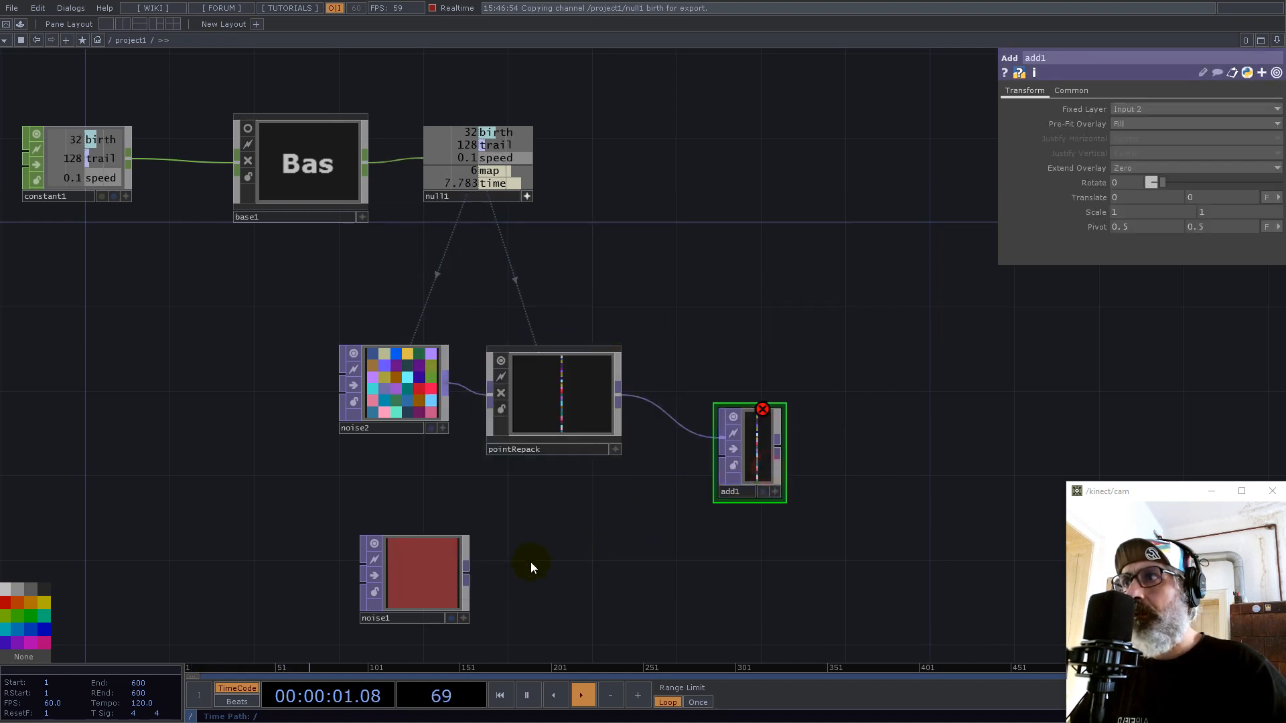
drag(444, 569, 591, 549)
drag(749, 456, 751, 477)
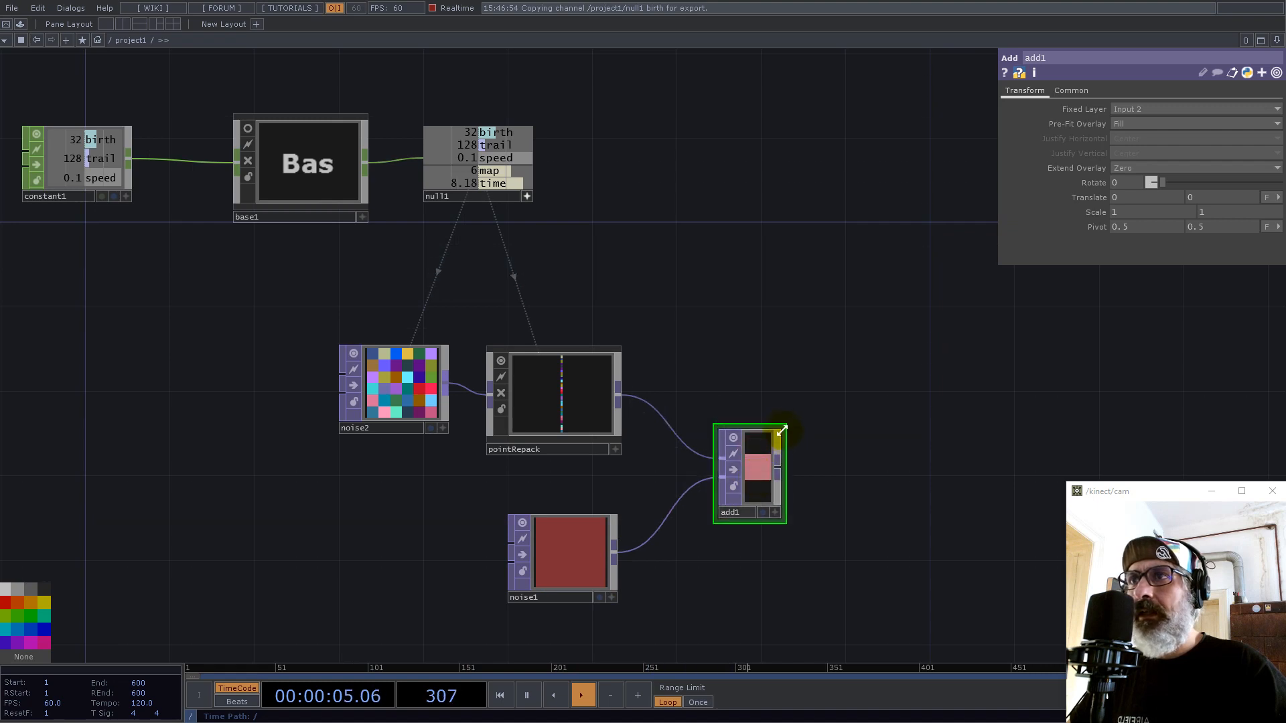
Step: Swap add1's two inputs so that noise1 comes first and pointRepack second
double_click(783, 427)
scroll(743, 467, up, 5)
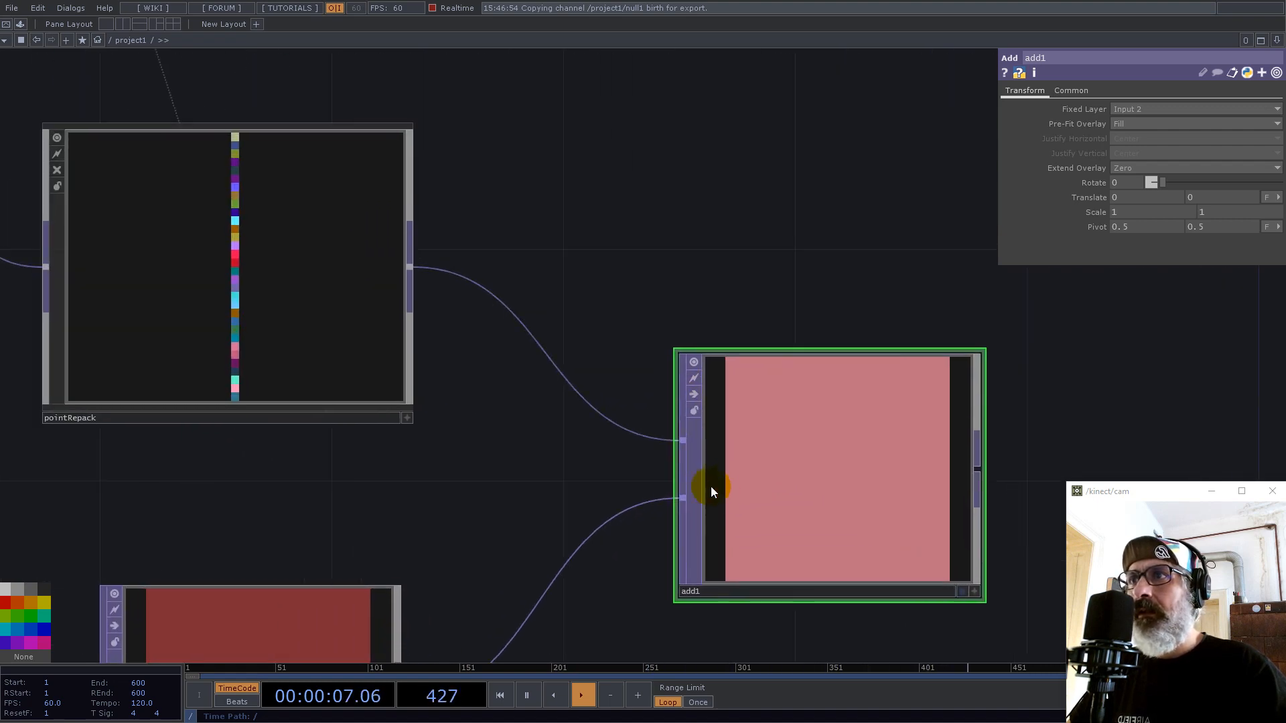
drag(684, 497, 683, 447)
Step: Set add1's Input Smoothness and Viewer Smoothness to Nearest Pixel
click(1078, 91)
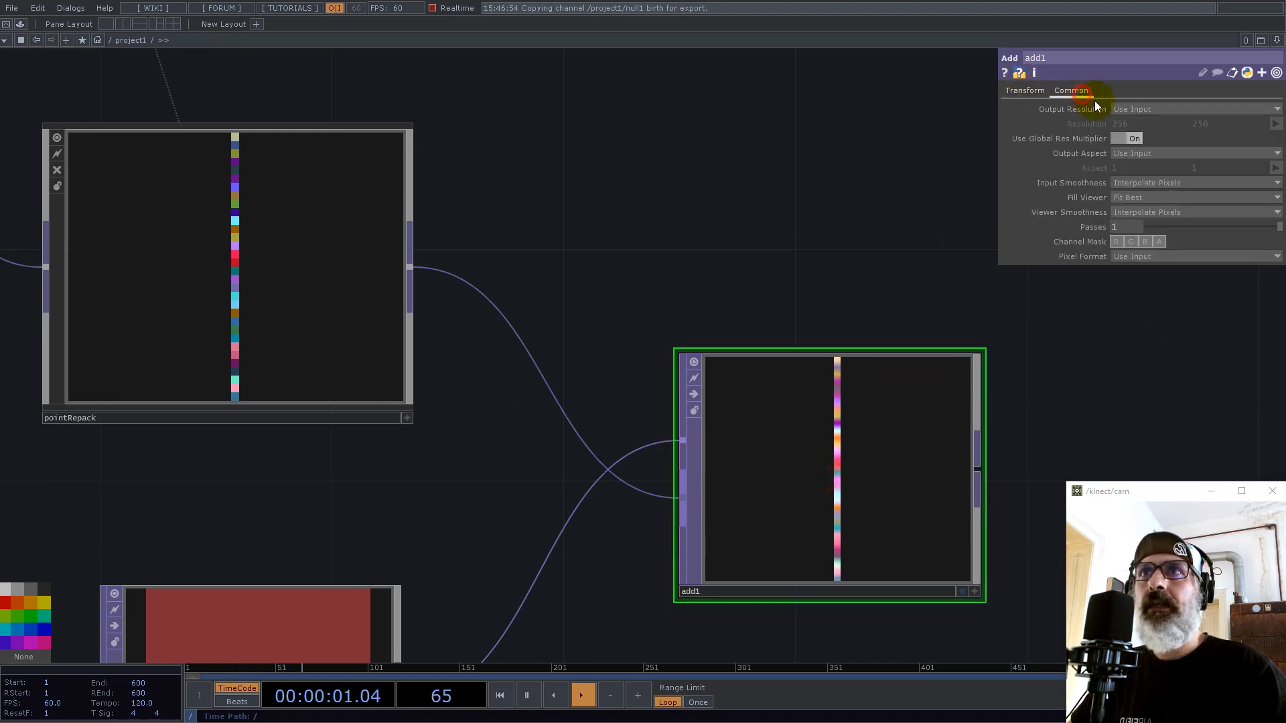
click(1139, 226)
click(1139, 182)
click(1139, 195)
click(1025, 92)
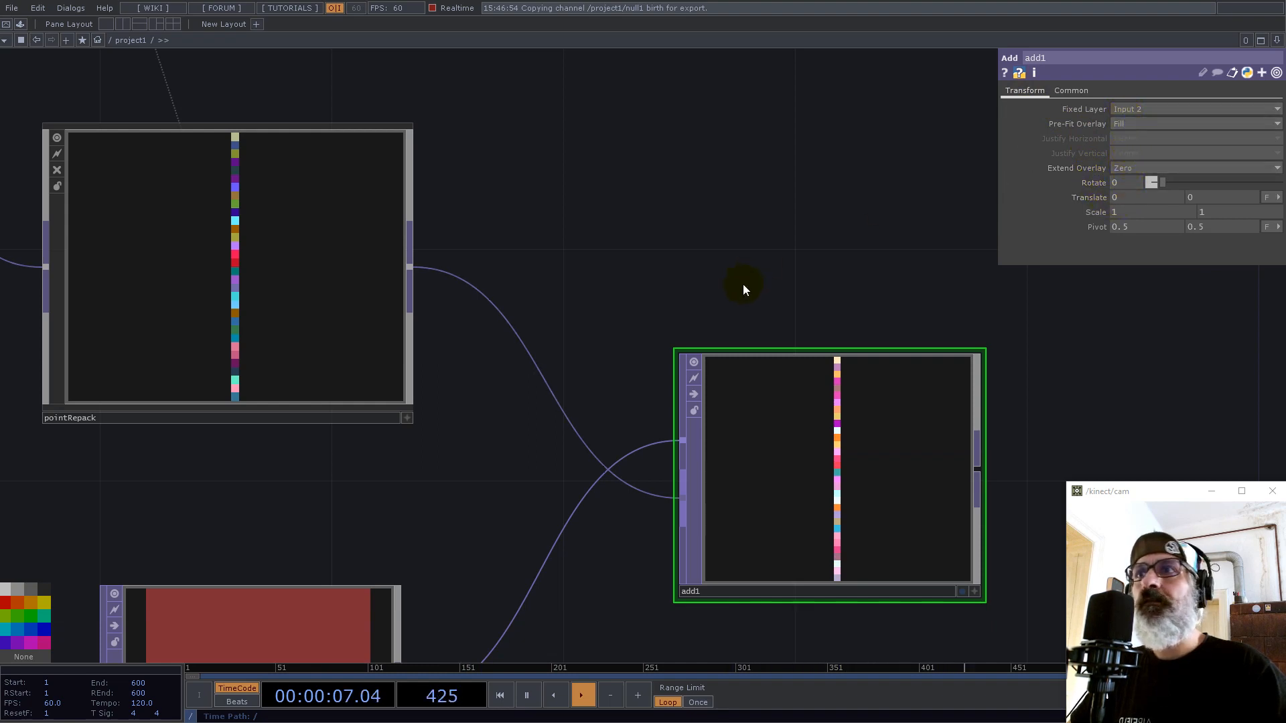
Step: Set noise2's Offset to 0 and its Amplitude to 0.1
scroll(742, 290, down, 5)
click(325, 347)
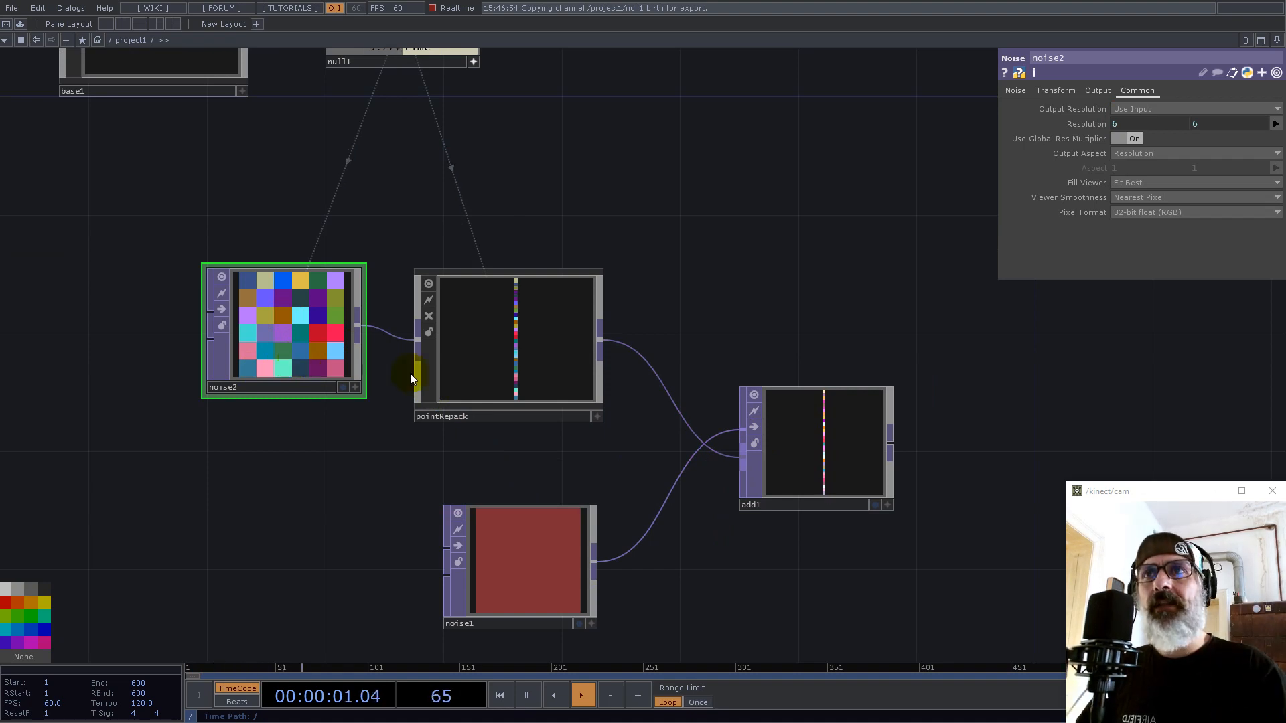
click(1018, 92)
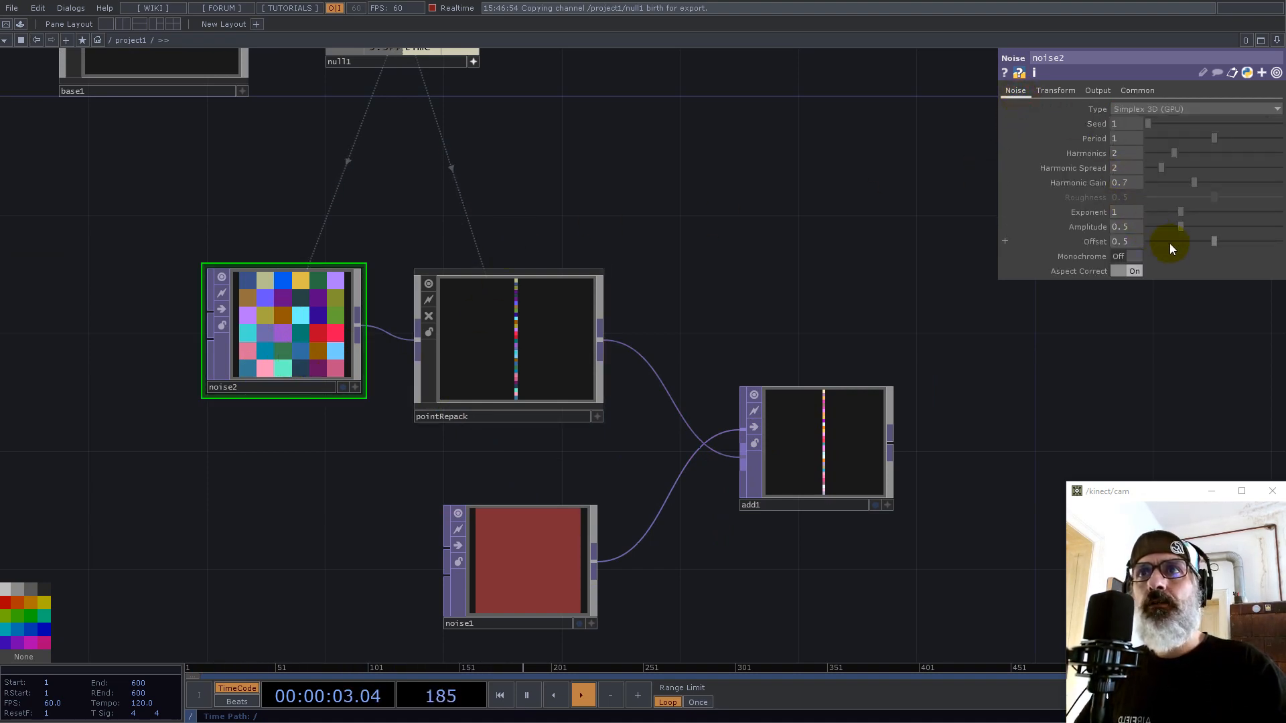
drag(1196, 241, 1079, 243)
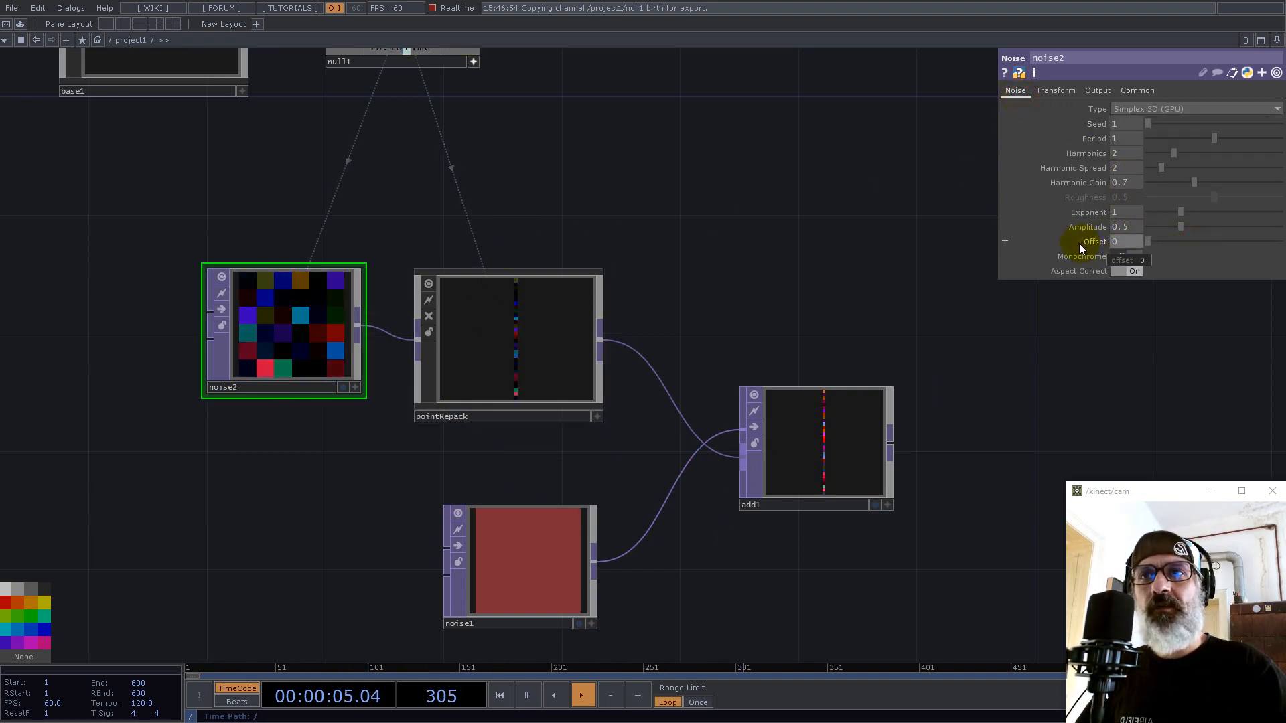
drag(1171, 231, 1163, 225)
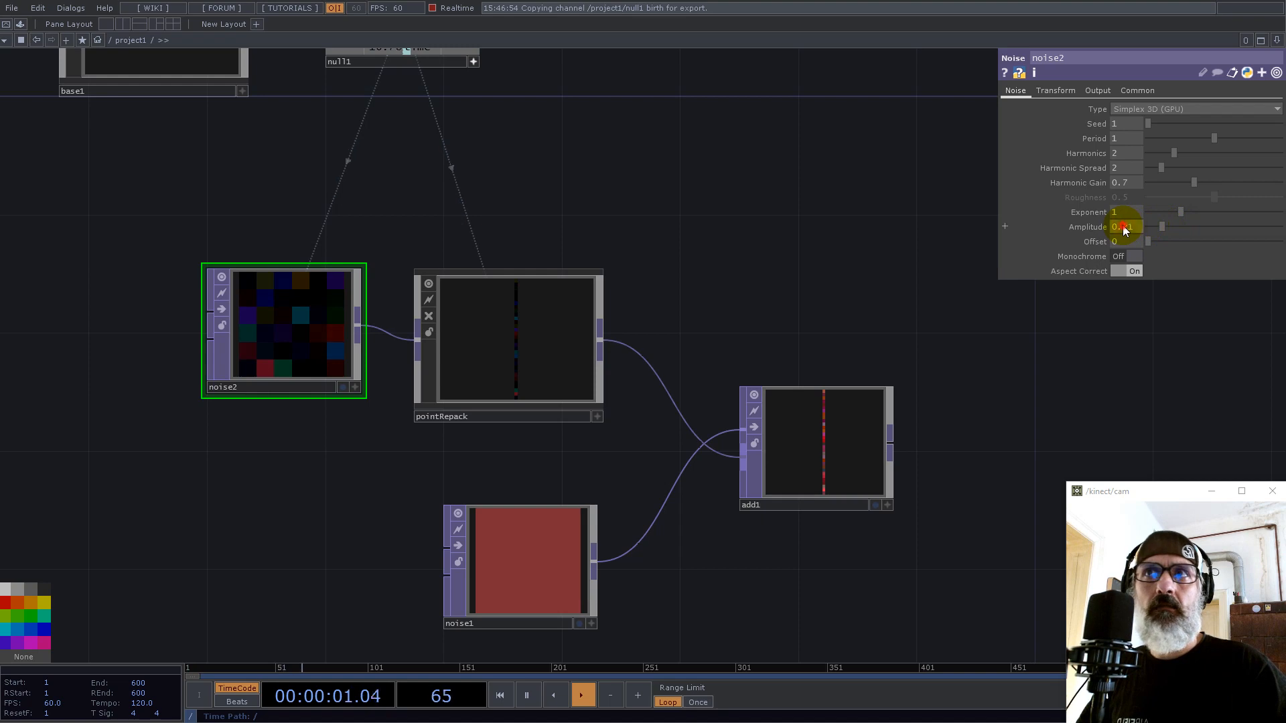
key(Return)
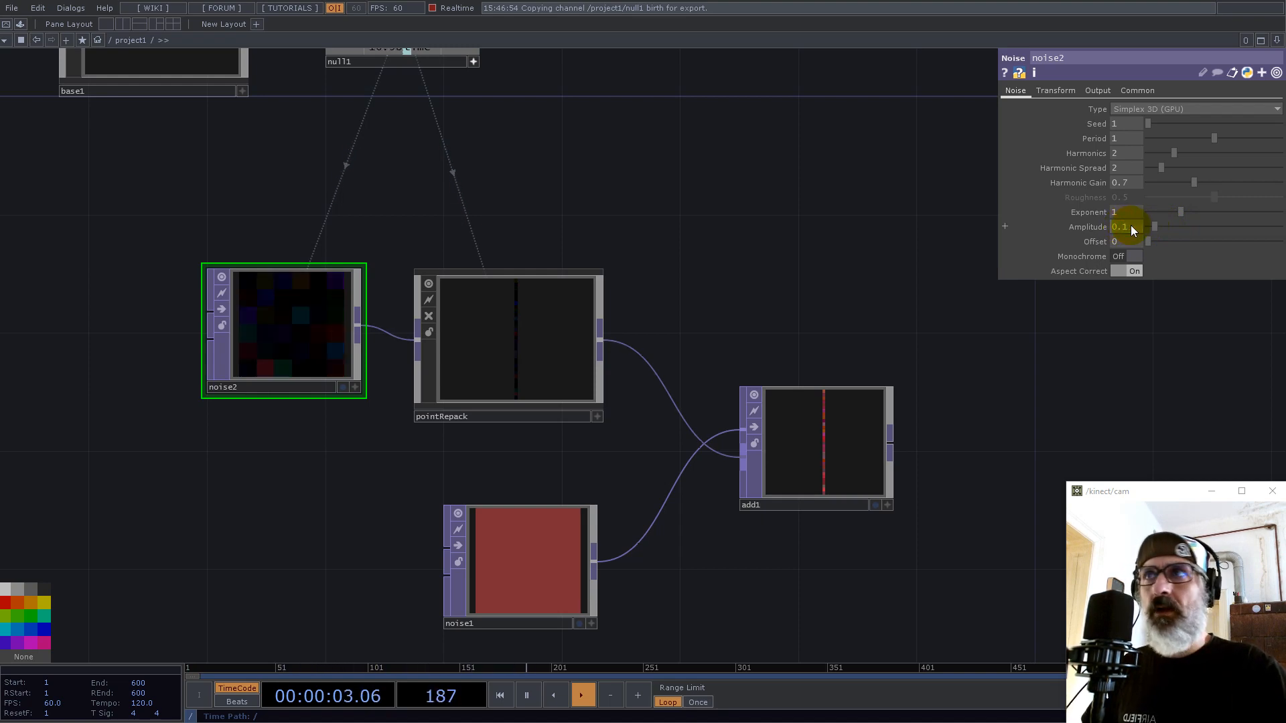
Step: Narrow the add1 node, raise it slightly, and align noise1 directly below pointRepack
scroll(371, 497, down, 3)
scroll(560, 521, up, 3)
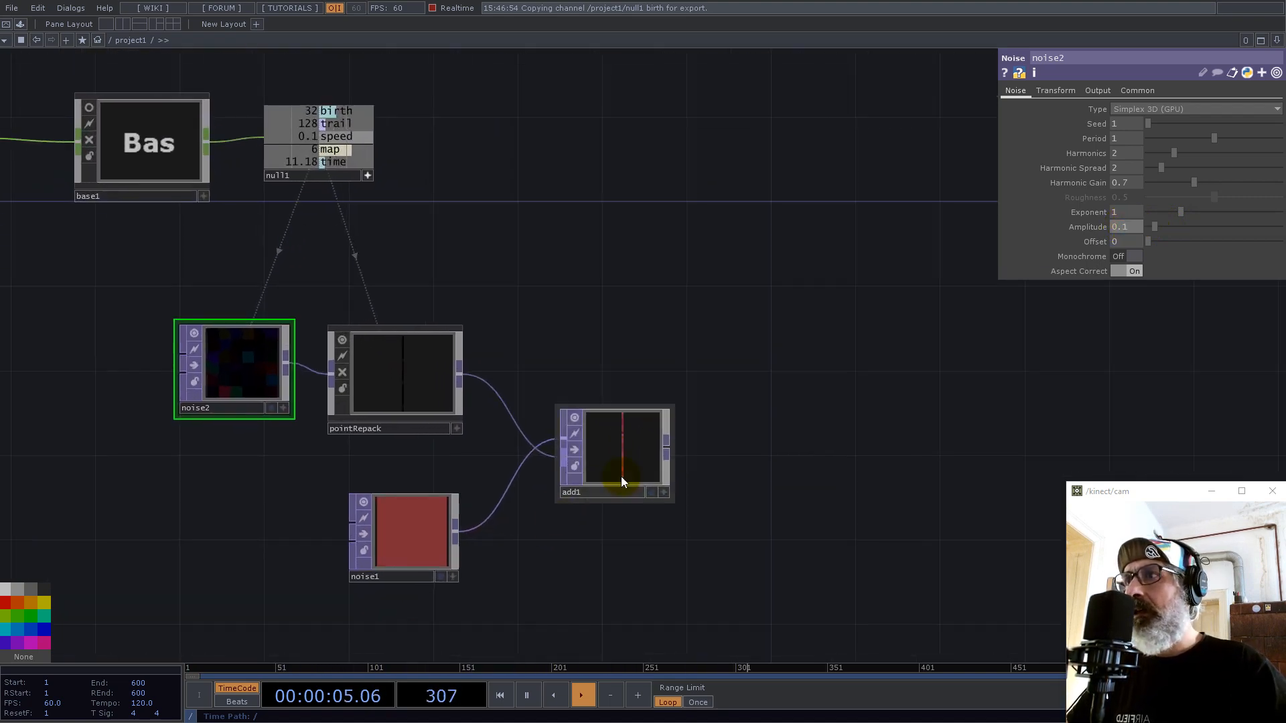
drag(666, 408, 666, 404)
click(585, 460)
drag(585, 462, 586, 440)
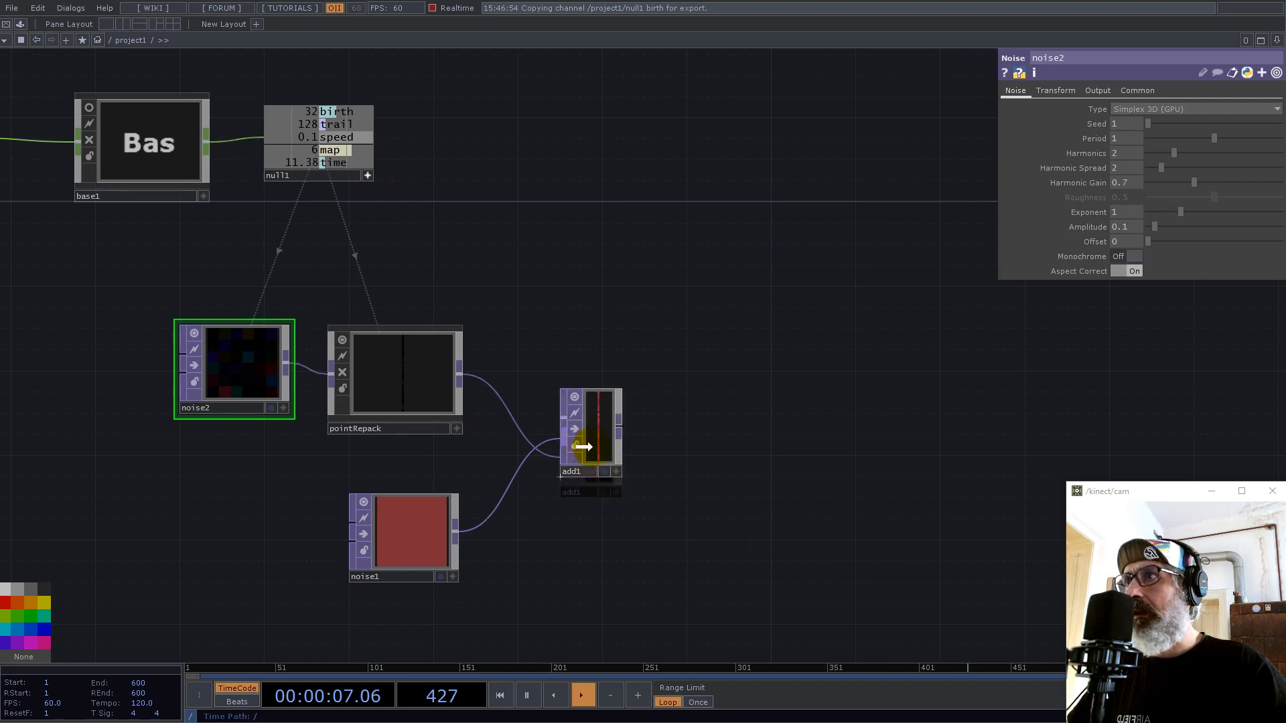
drag(420, 538, 397, 516)
Step: Link null1's time channel to the Z value of noise1's Translate parameter
click(397, 515)
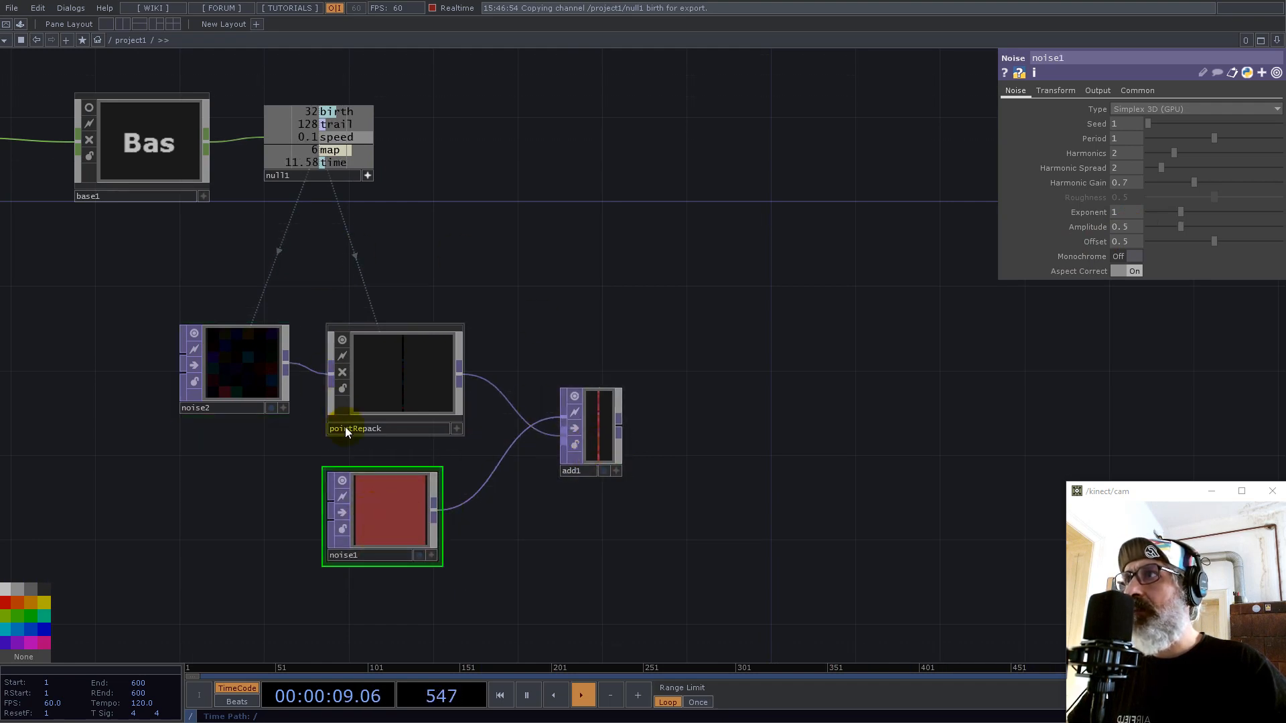
drag(320, 160, 1239, 139)
click(1251, 134)
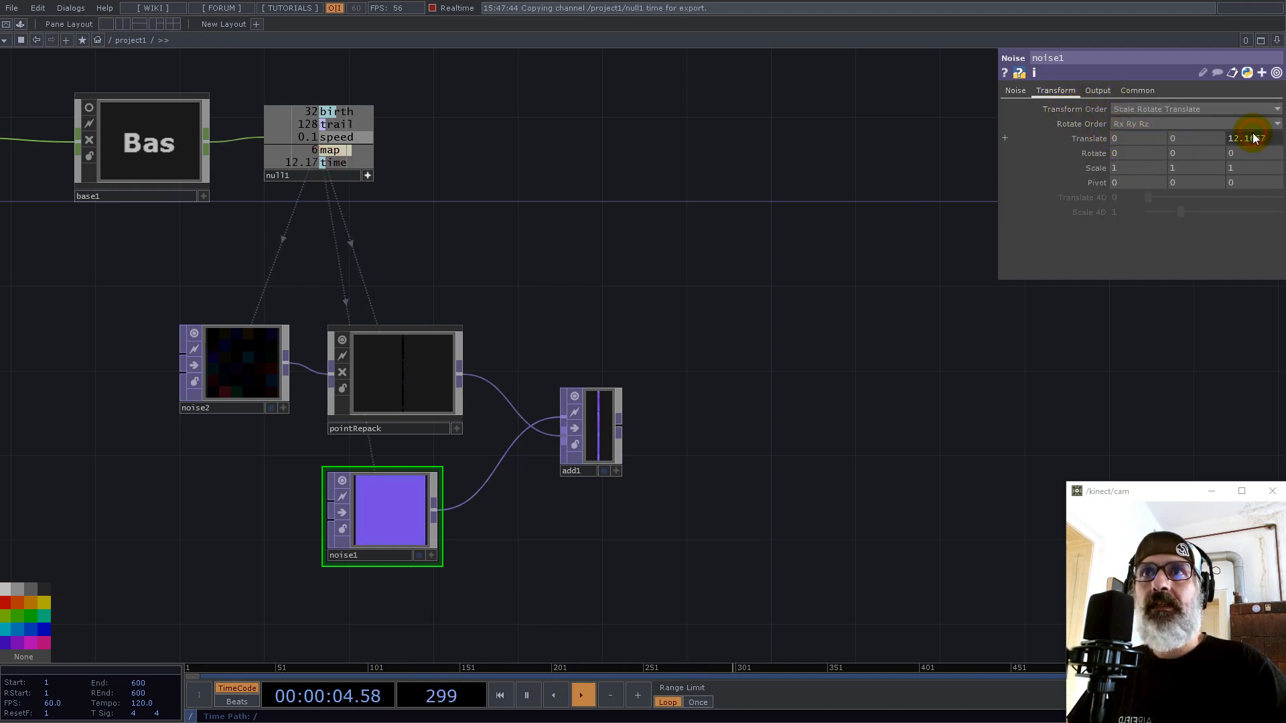
scroll(589, 448, up, 5)
scroll(616, 430, down, 5)
drag(741, 459, 693, 331)
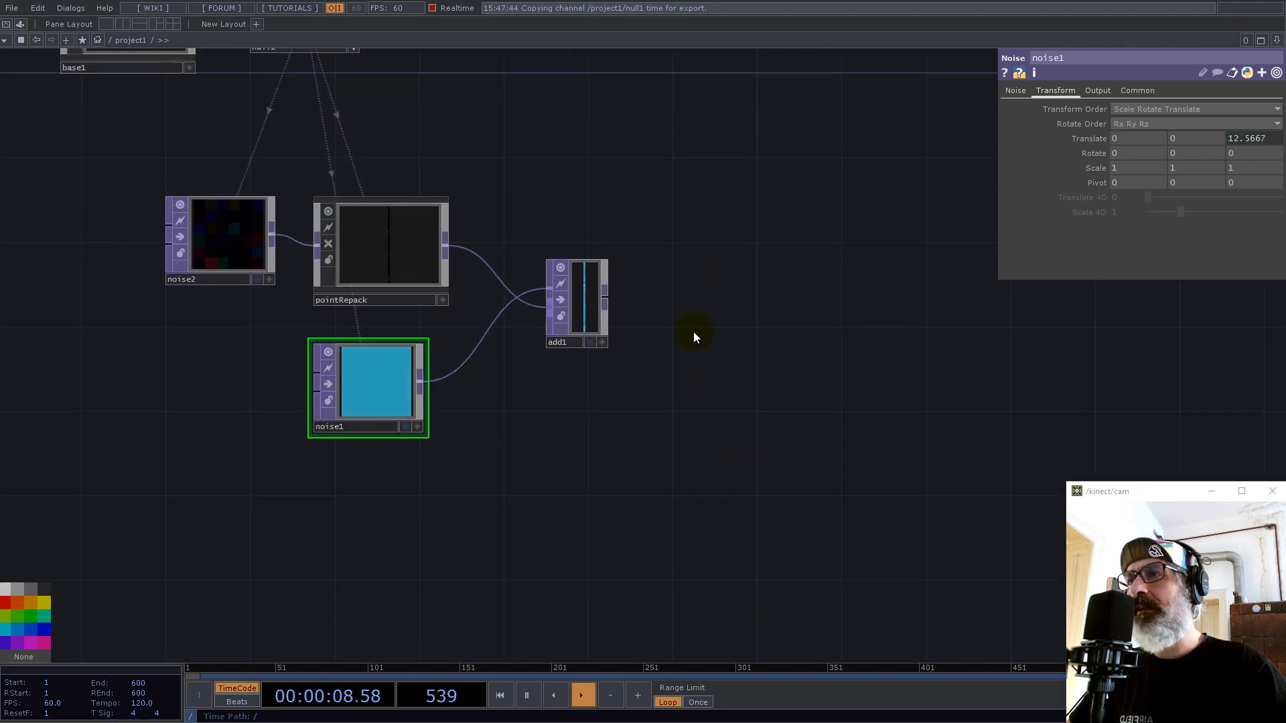
scroll(586, 289, up, 5)
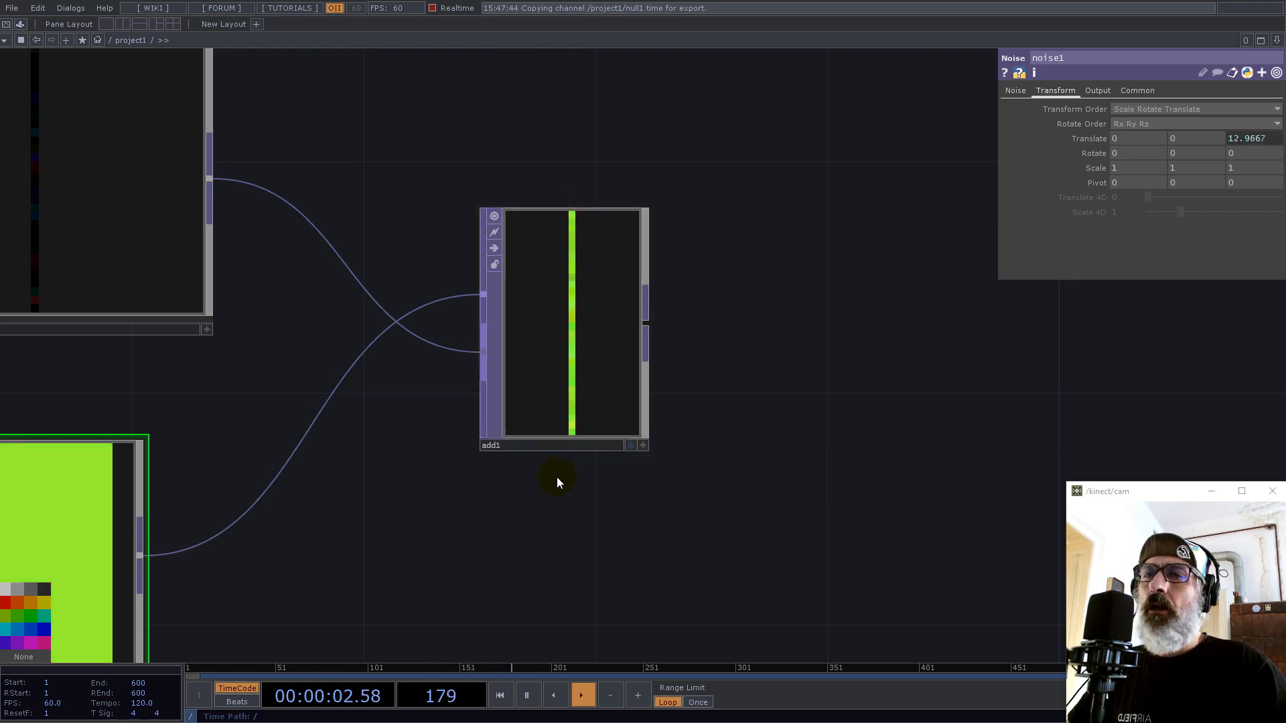
scroll(715, 368, down, 5)
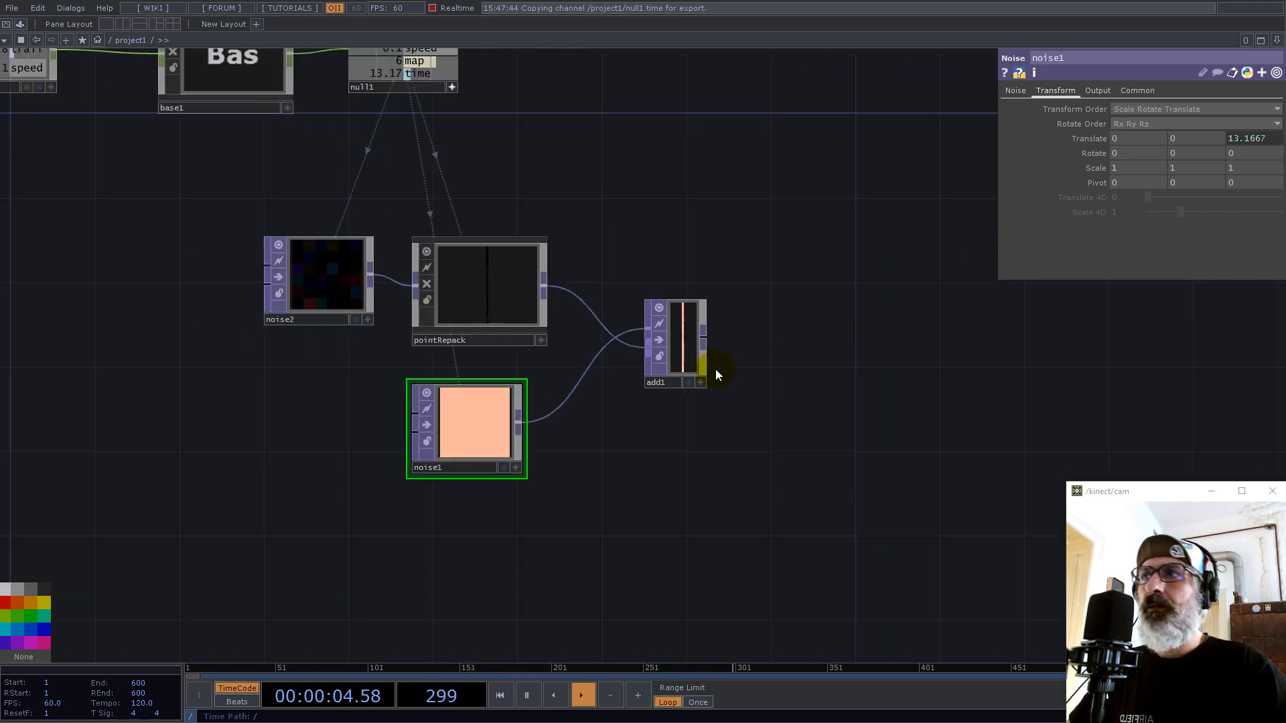
double_click(467, 569)
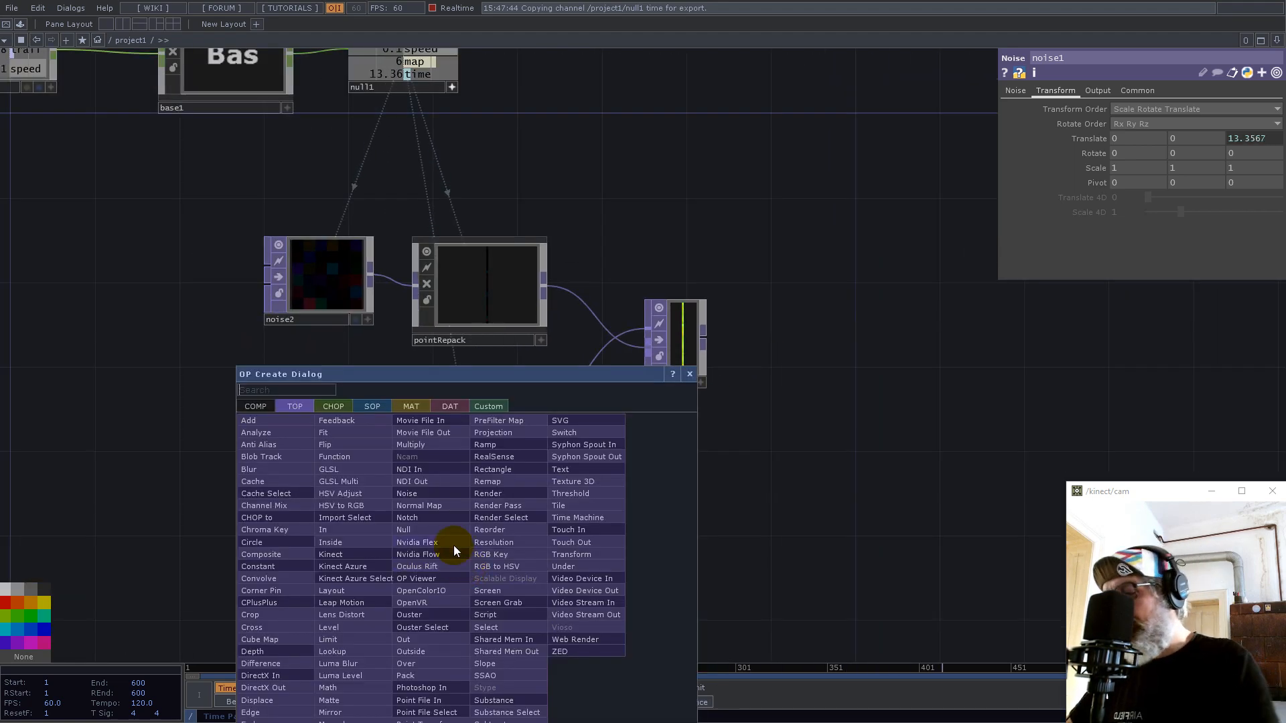
text(co)
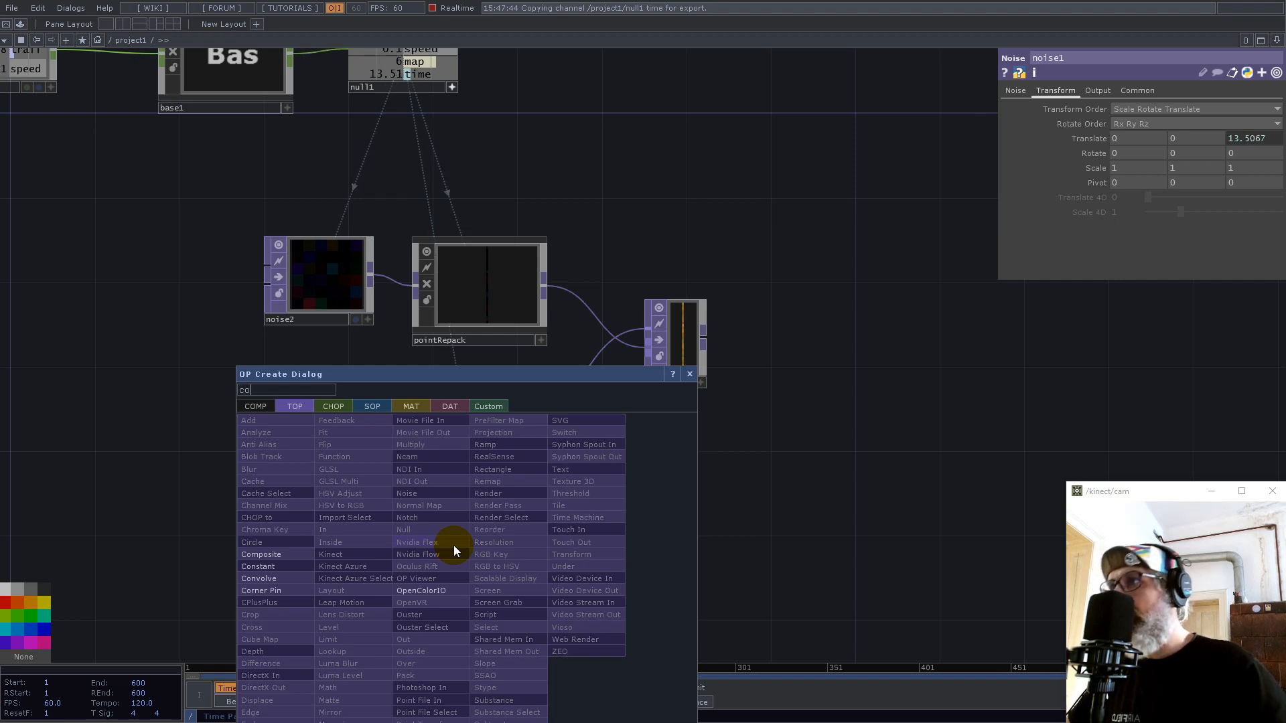
click(297, 555)
click(479, 566)
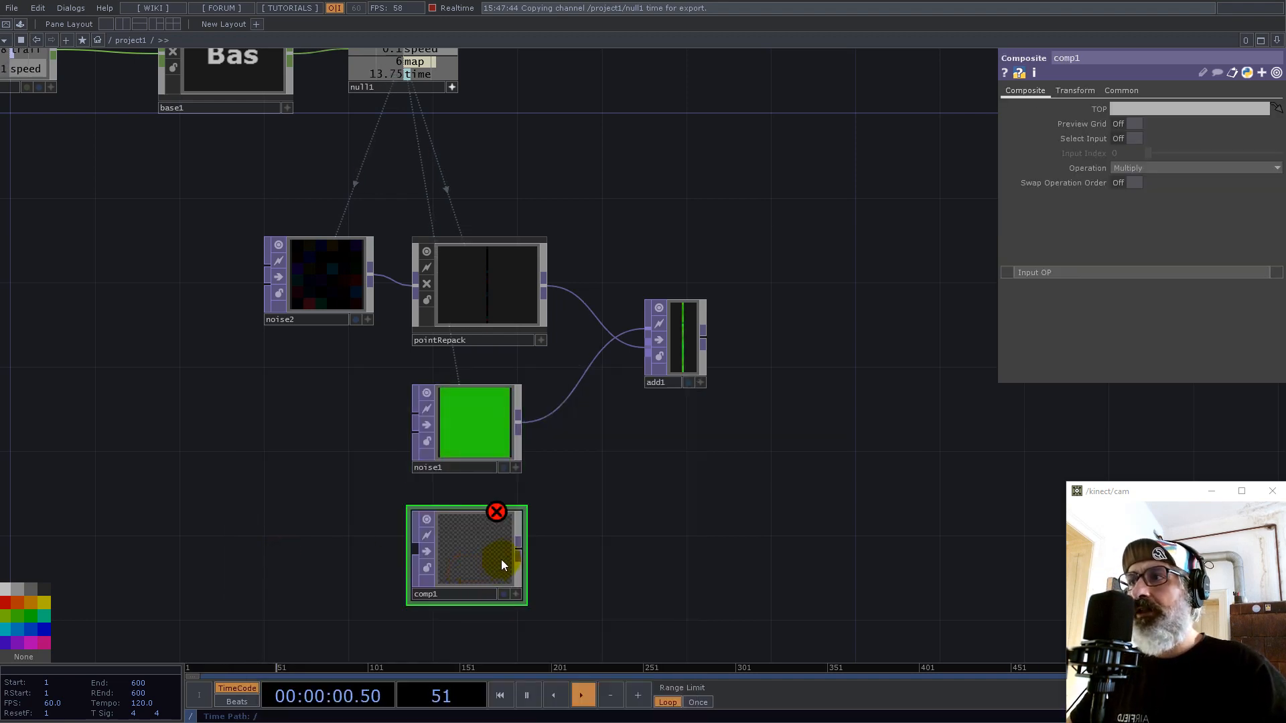
drag(619, 172, 703, 408)
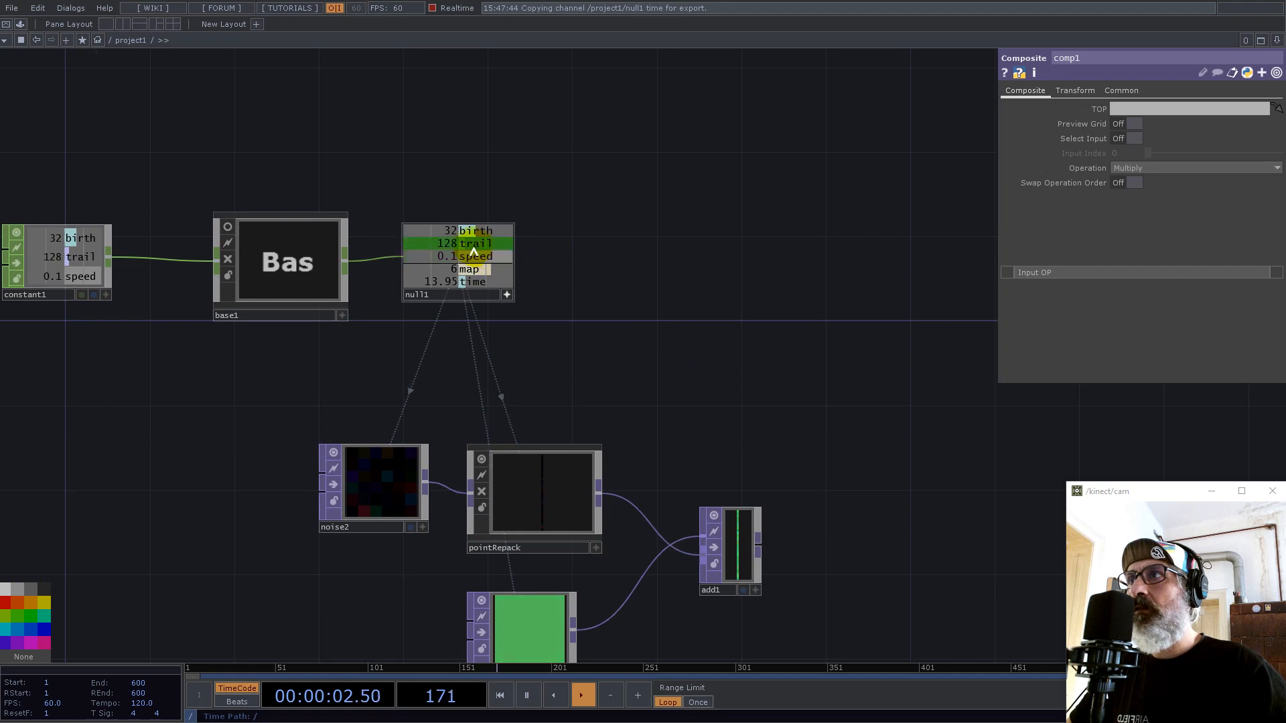
drag(463, 243, 1129, 124)
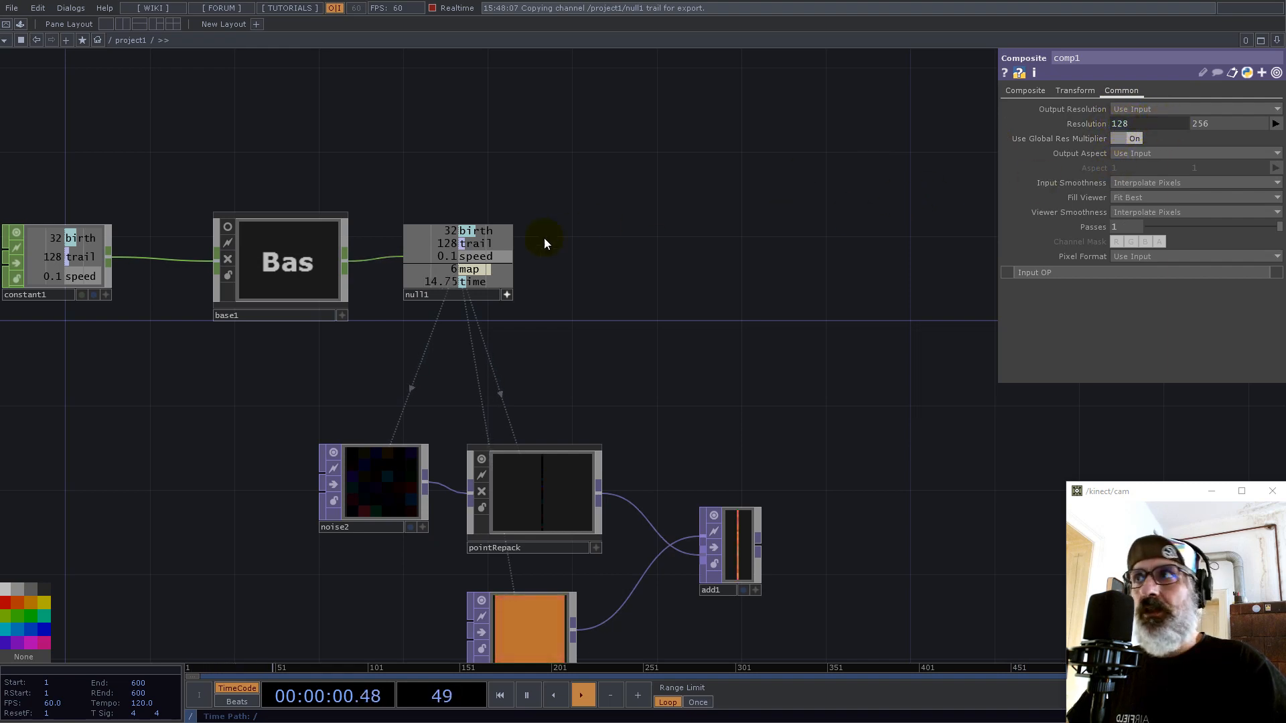
drag(475, 231, 1254, 124)
scroll(574, 279, down, 5)
scroll(549, 450, up, 5)
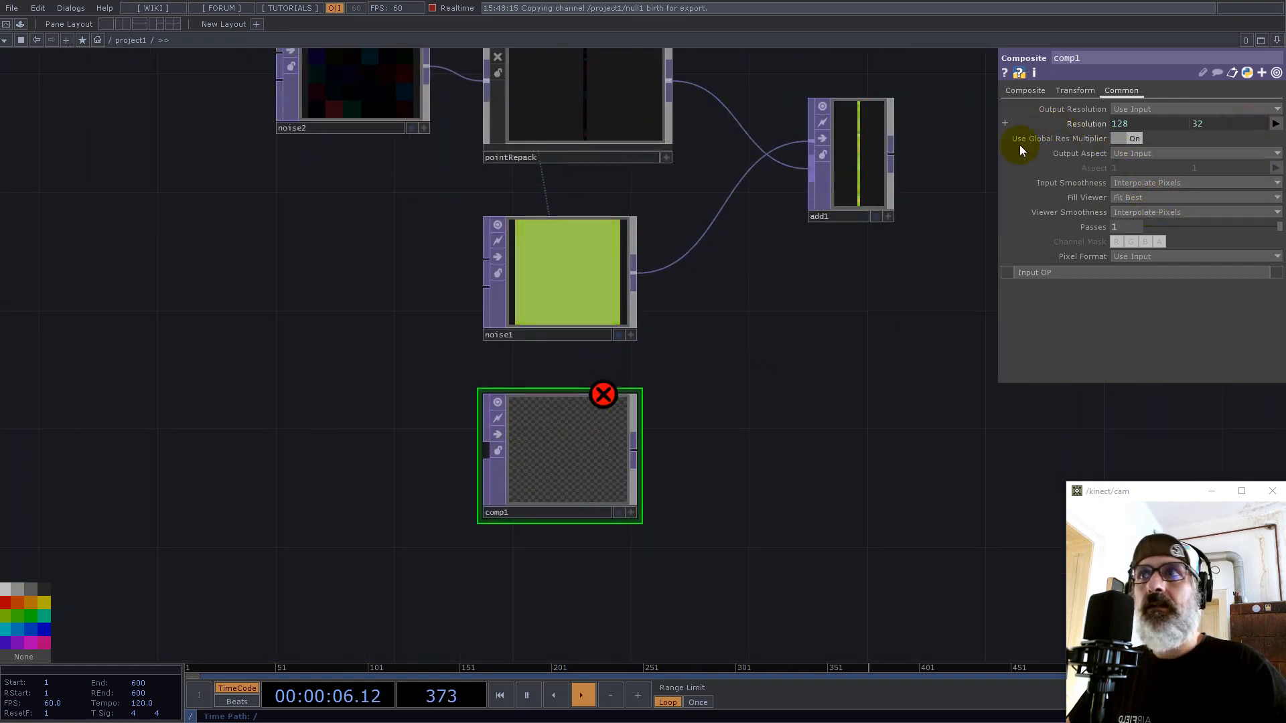
middle_click(580, 485)
click(757, 377)
click(569, 443)
key(Delete)
Step: Add a Constant TOP in the empty space below noise1
drag(569, 441, 570, 449)
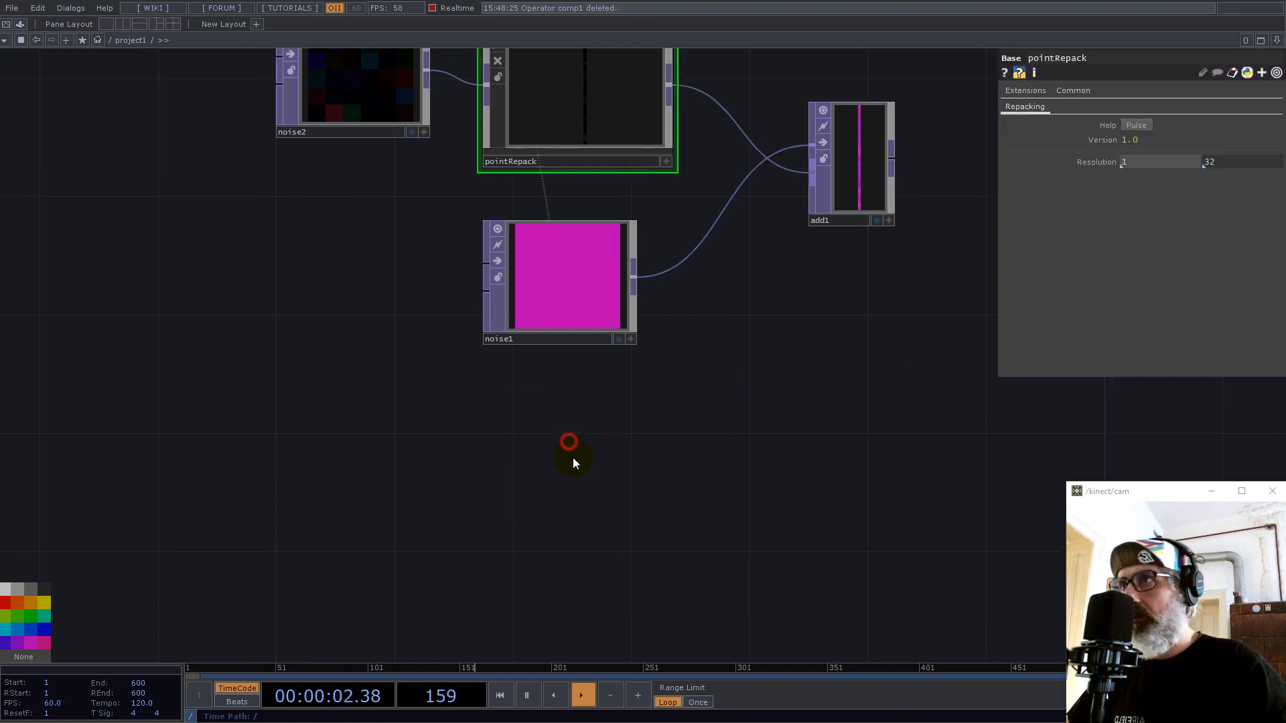
double_click(565, 484)
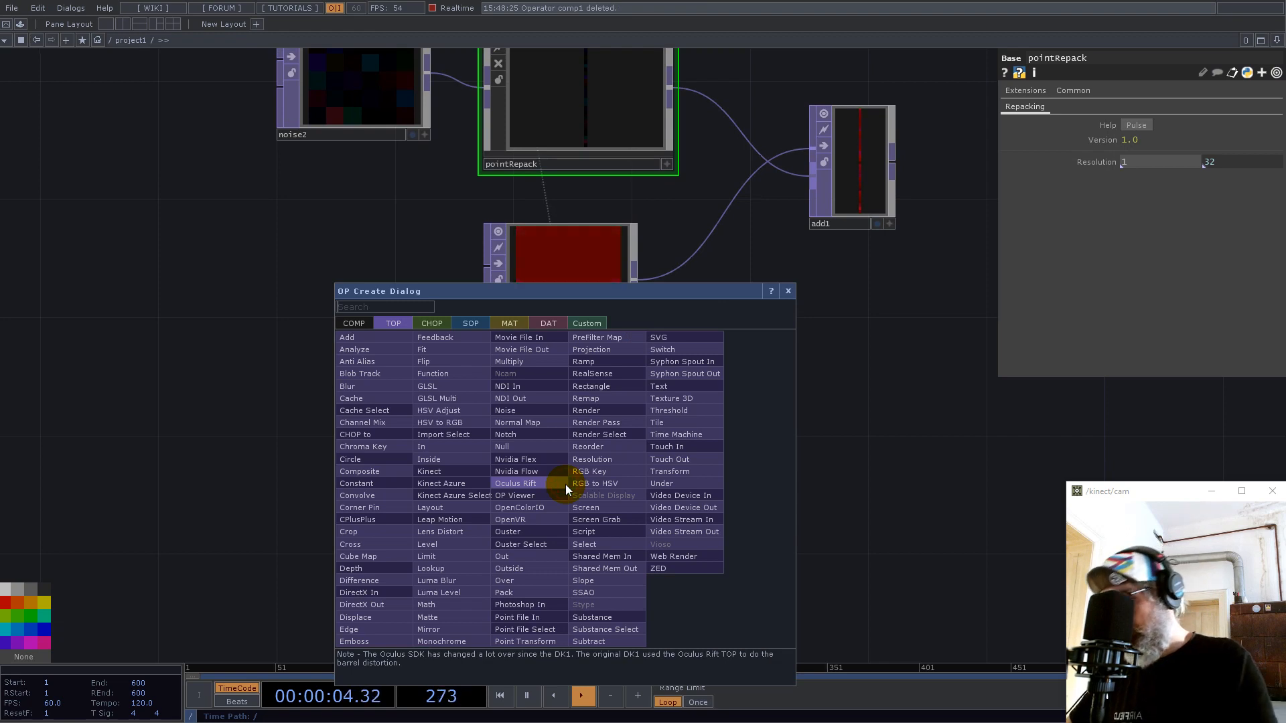
text(con)
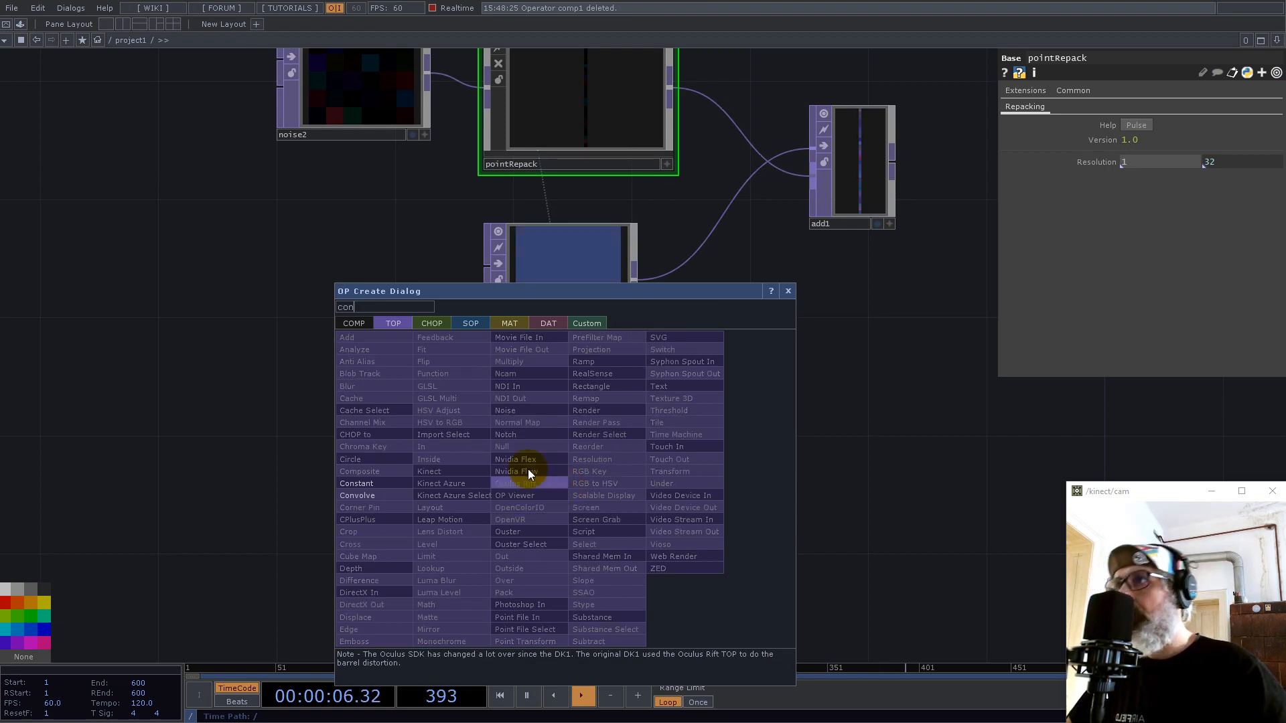
click(363, 483)
click(554, 495)
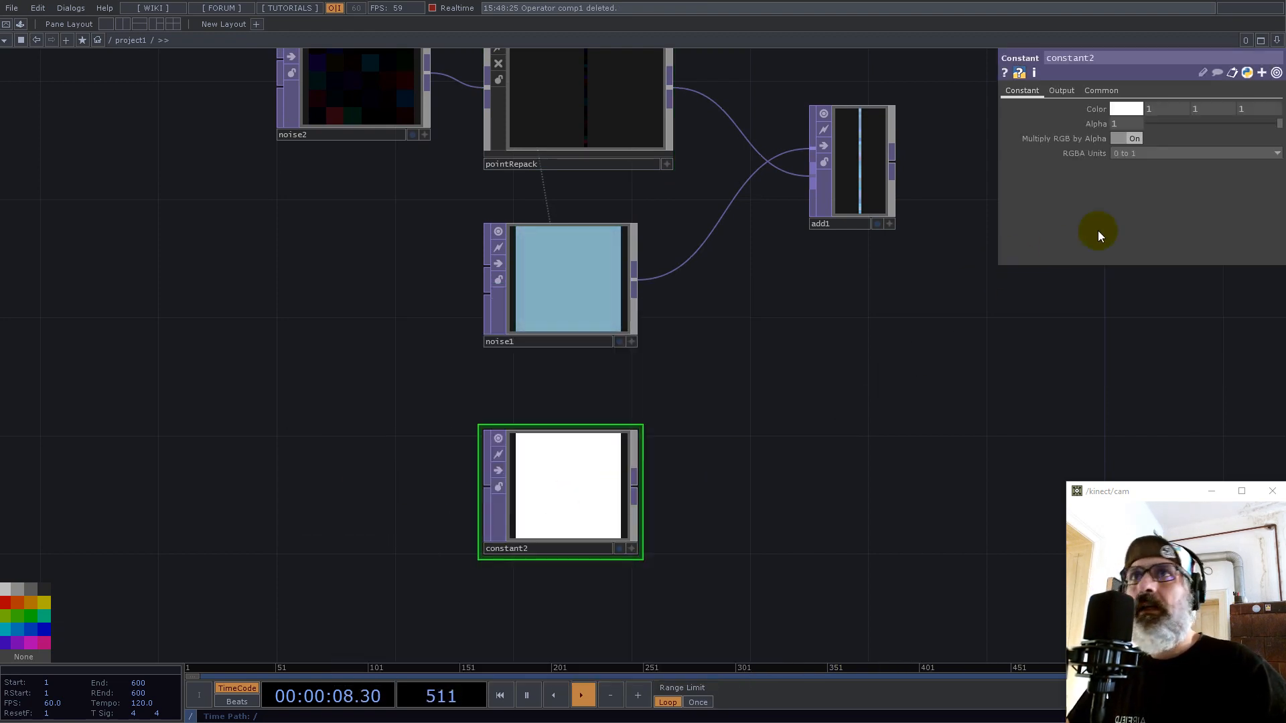
Step: Set constant2's colour to black and its pixel format to 32-bit float (RGB)
middle_drag(1097, 110, 795, 95)
click(1104, 91)
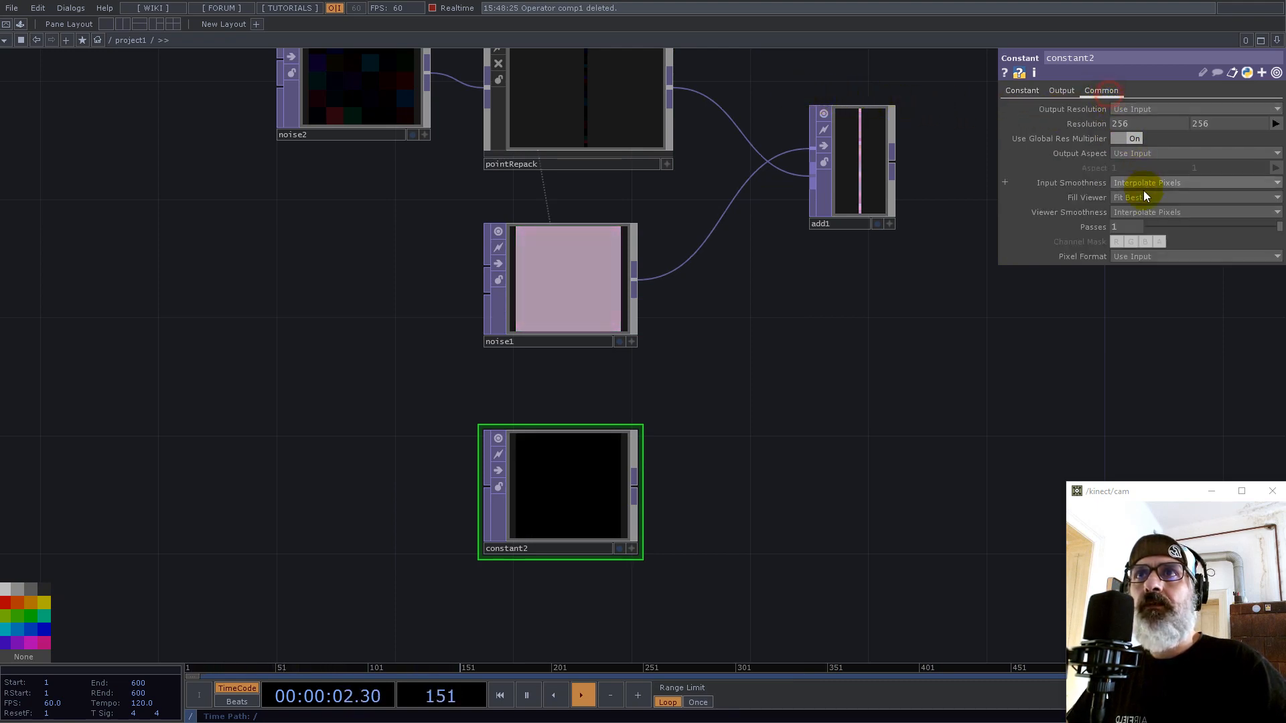
click(1153, 260)
click(1165, 429)
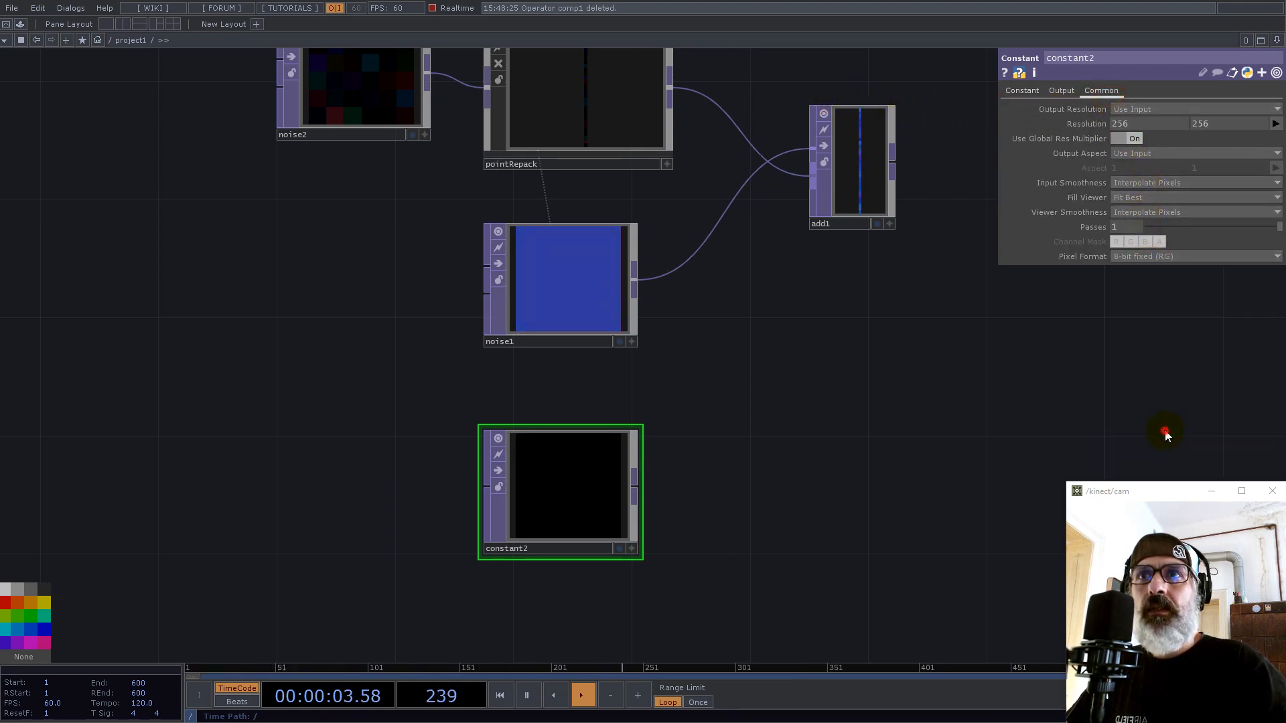
click(1162, 260)
click(1120, 373)
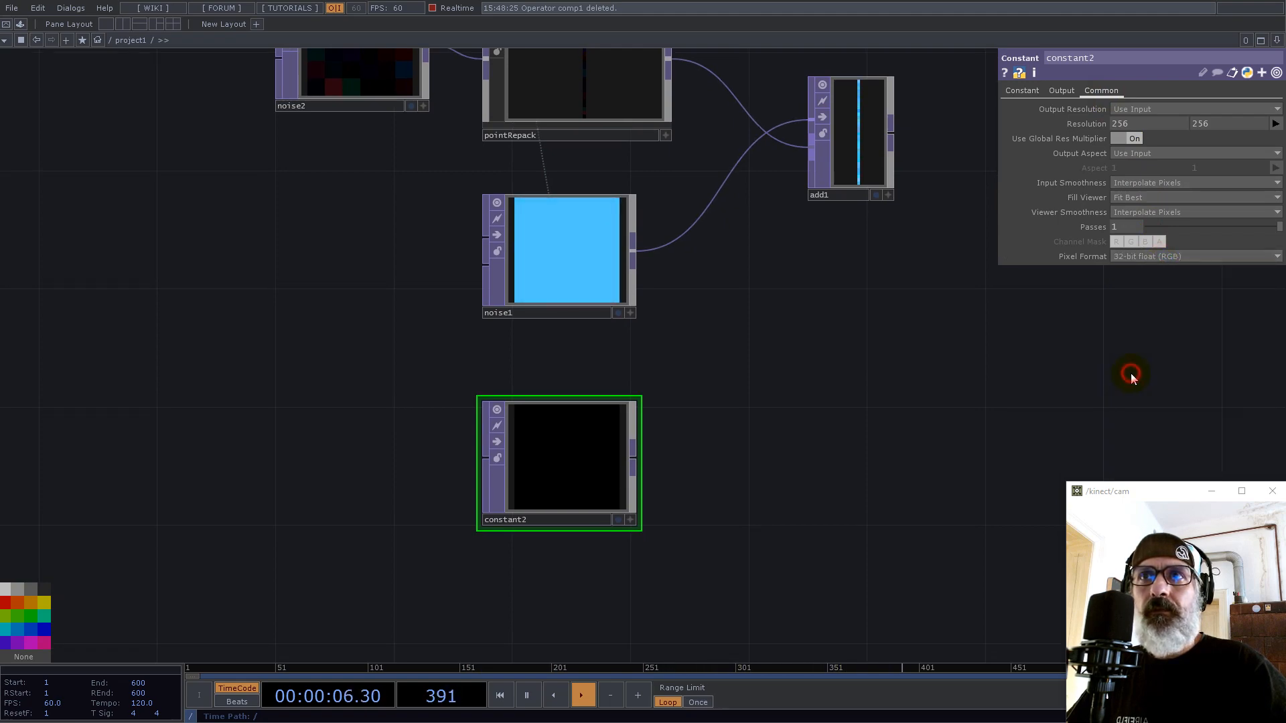
Step: Link null1's trail channel to constant2's resolution width and the birth channel to its resolution height
scroll(781, 576, down, 6)
scroll(703, 268, up, 5)
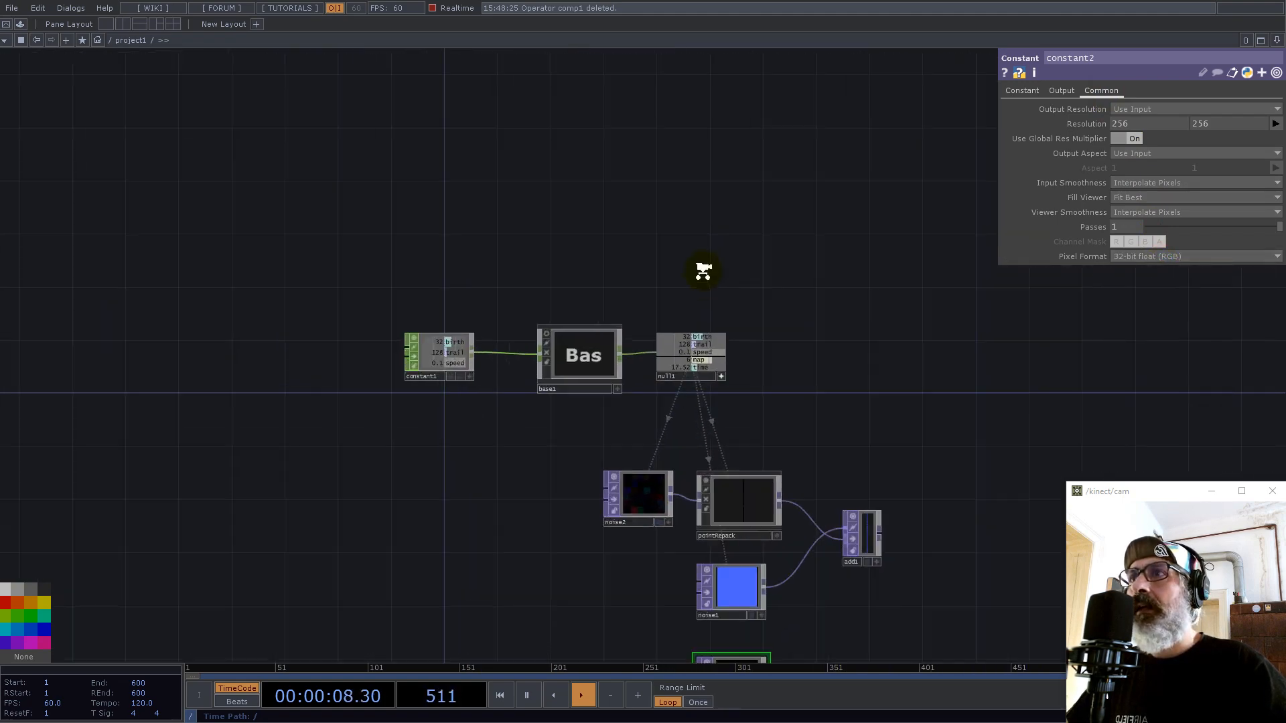
drag(700, 406, 1134, 122)
drag(691, 391, 1229, 124)
scroll(594, 326, down, 5)
scroll(640, 396, up, 5)
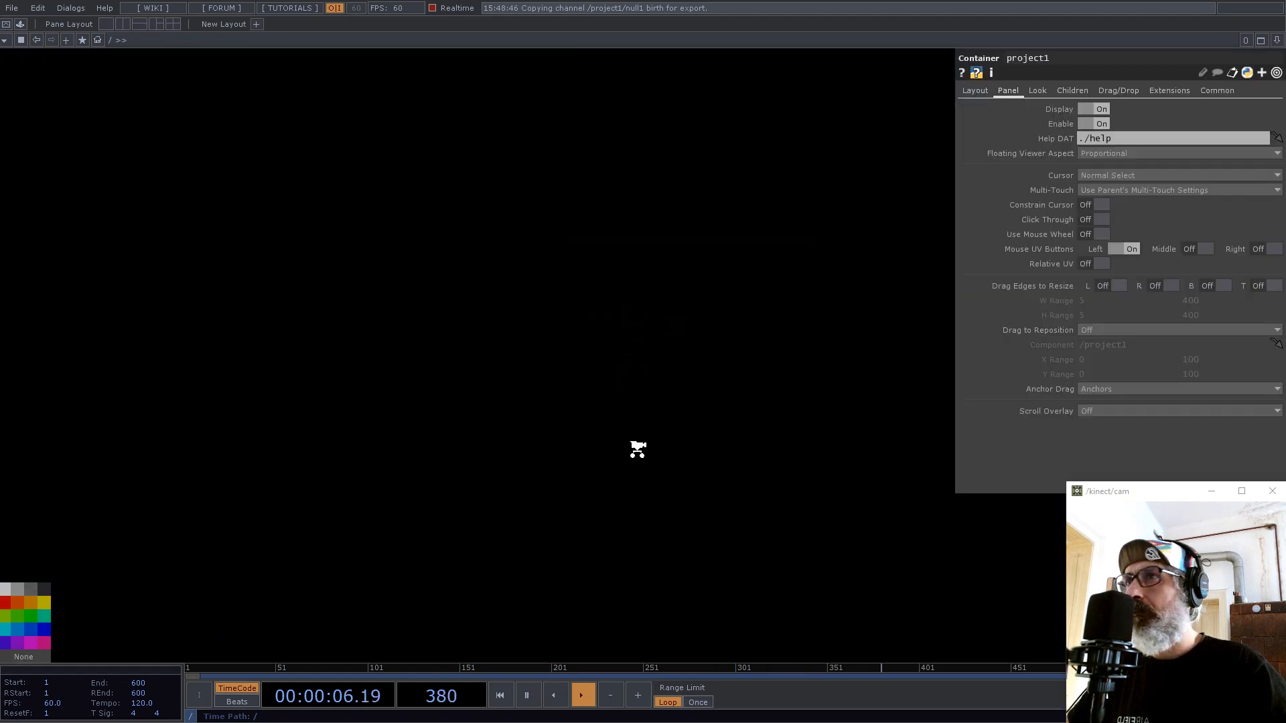
scroll(638, 447, up, 2)
click(657, 554)
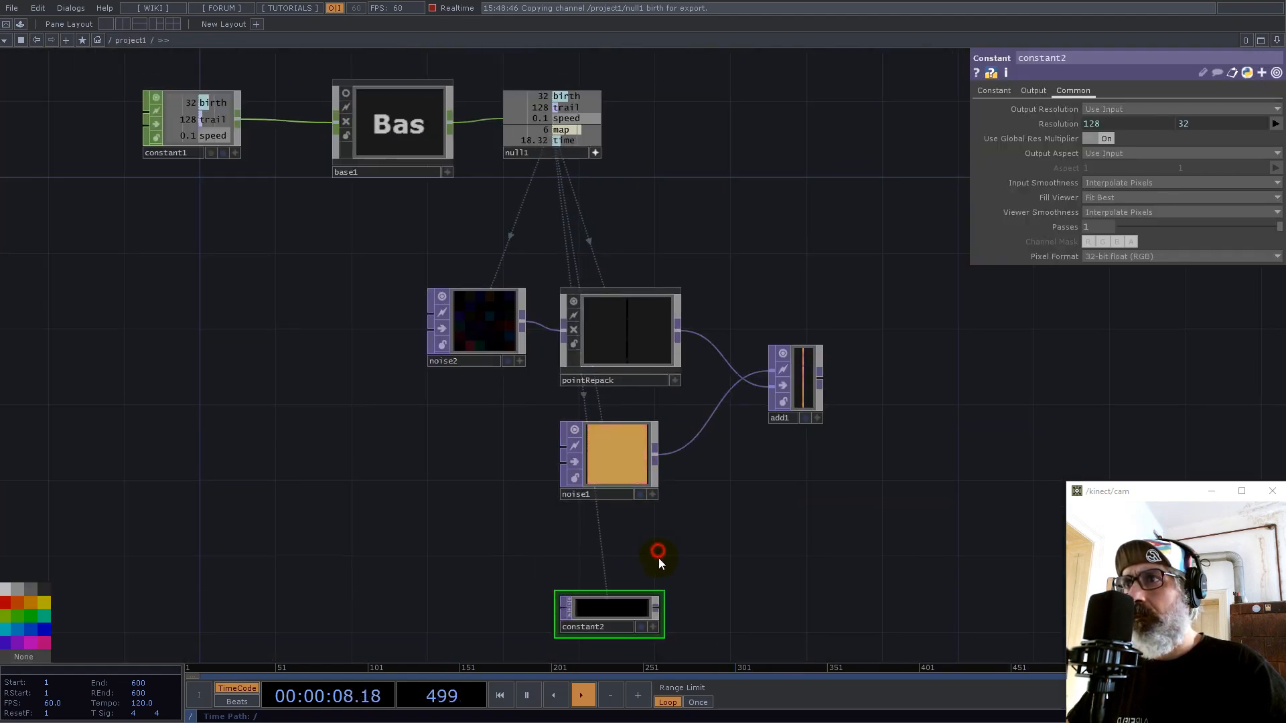
Step: Add a Feedback TOP connected to constant2's output, placed beside it
right_click(585, 480)
text(fee)
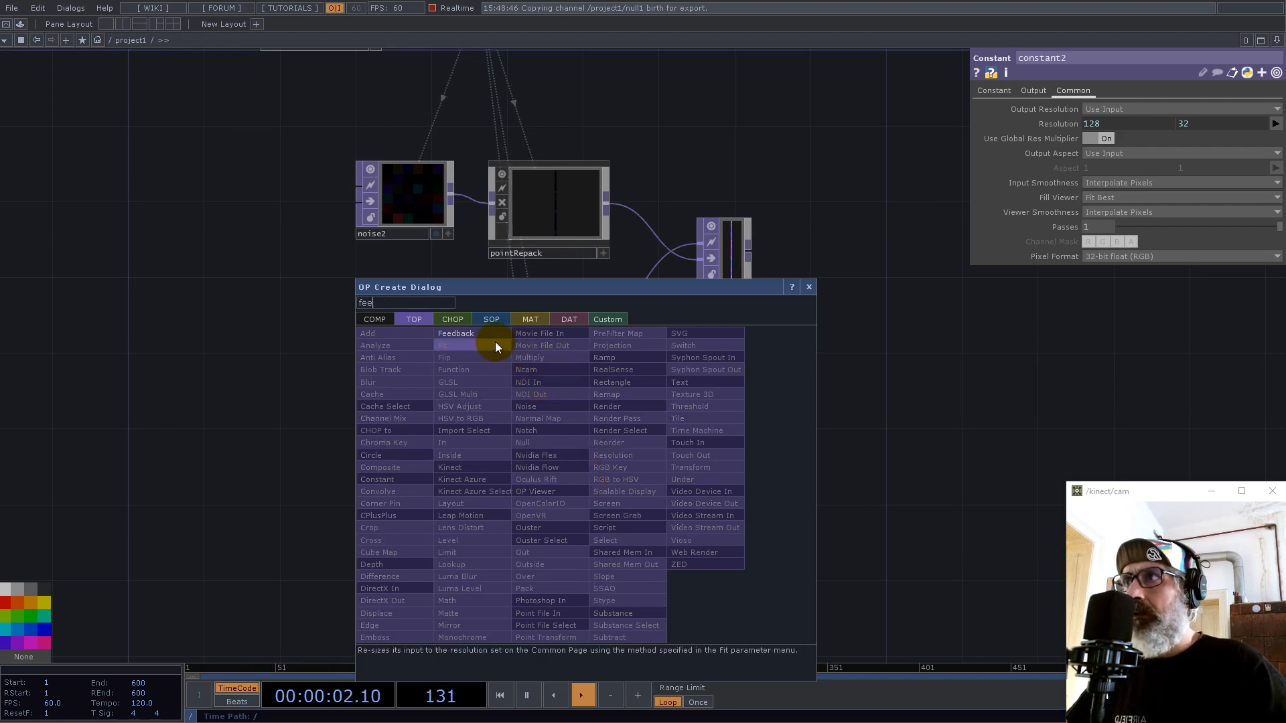
key(Return)
click(660, 496)
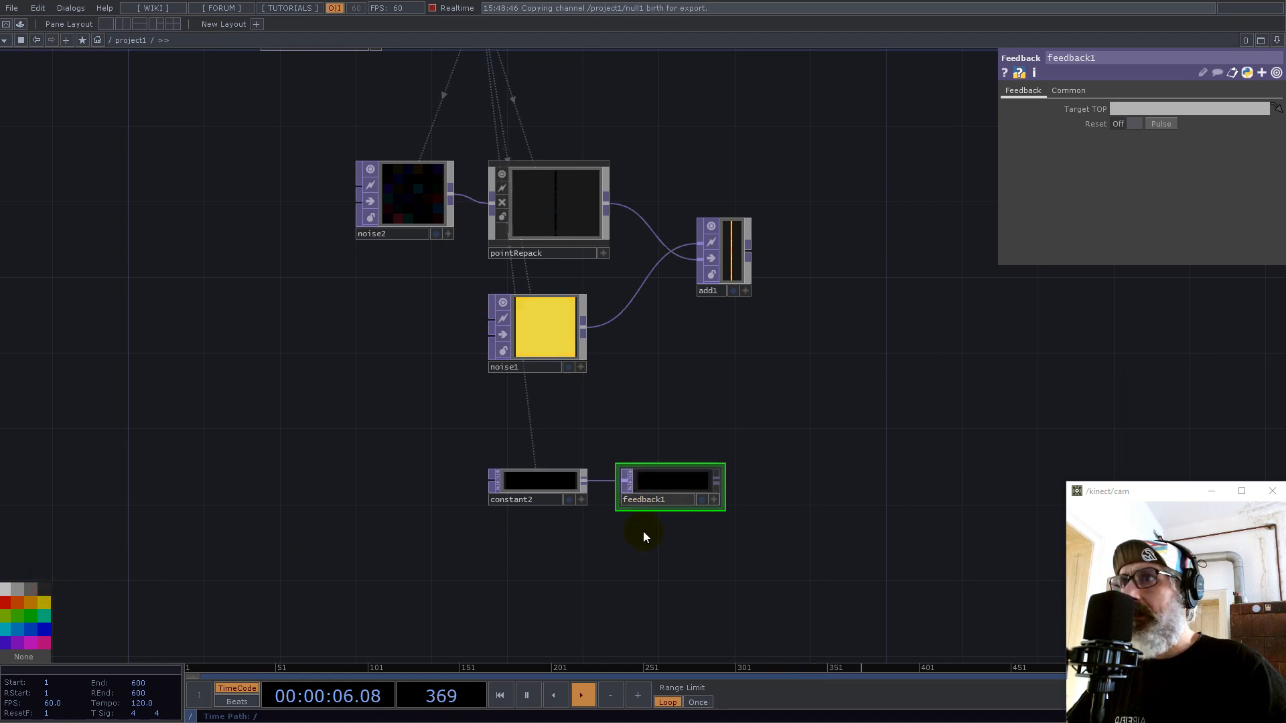
Step: Add a Keyboard In CHOP below feedback1 and link its k1 channel to feedback1's Reset
key(Tab)
text(ke)
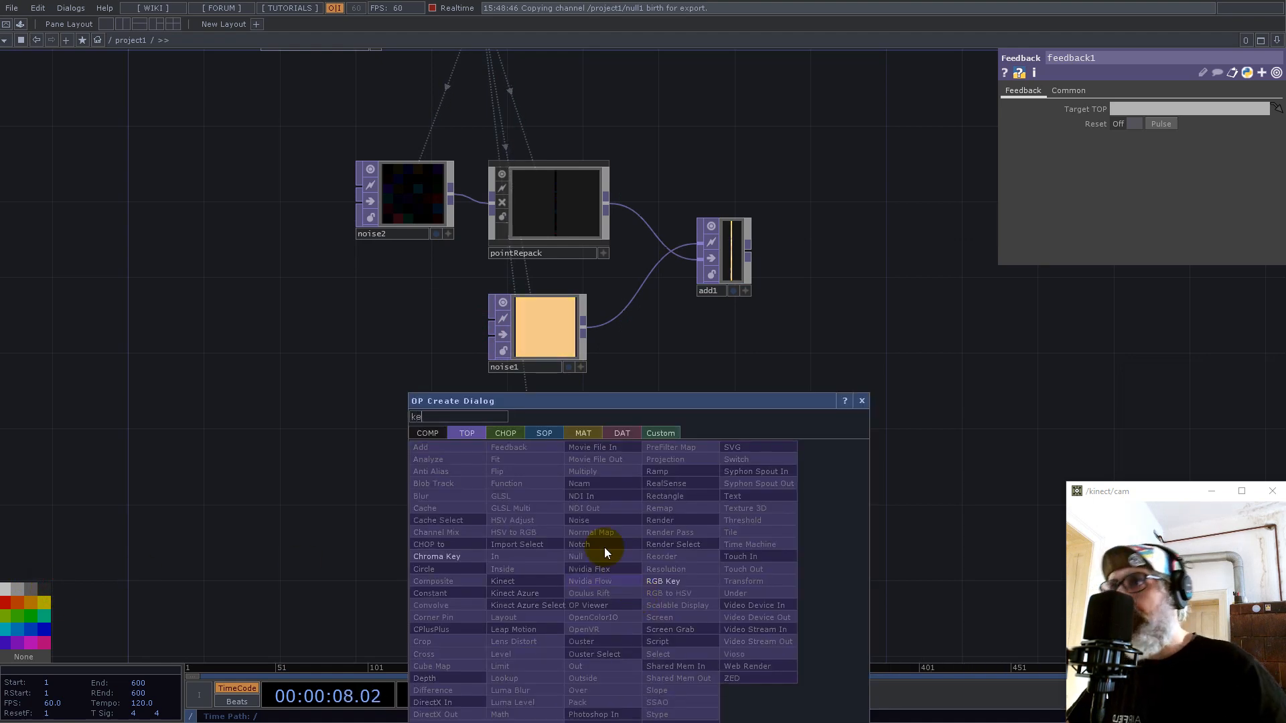
click(514, 430)
click(604, 628)
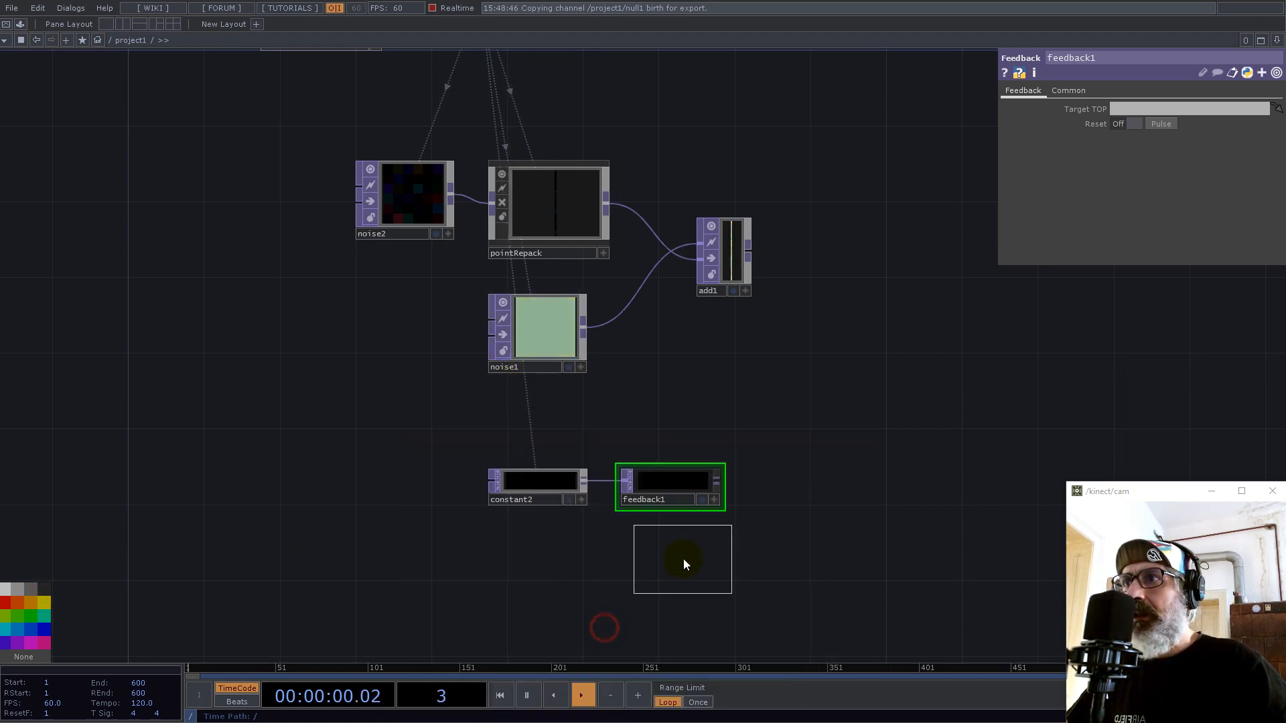
click(661, 564)
drag(671, 566, 1164, 124)
click(1164, 125)
drag(1085, 199, 1130, 126)
click(1134, 125)
Step: Add a second Add TOP that combines add1 with feedback1, placed between and beyond the two nodes
drag(880, 405, 629, 442)
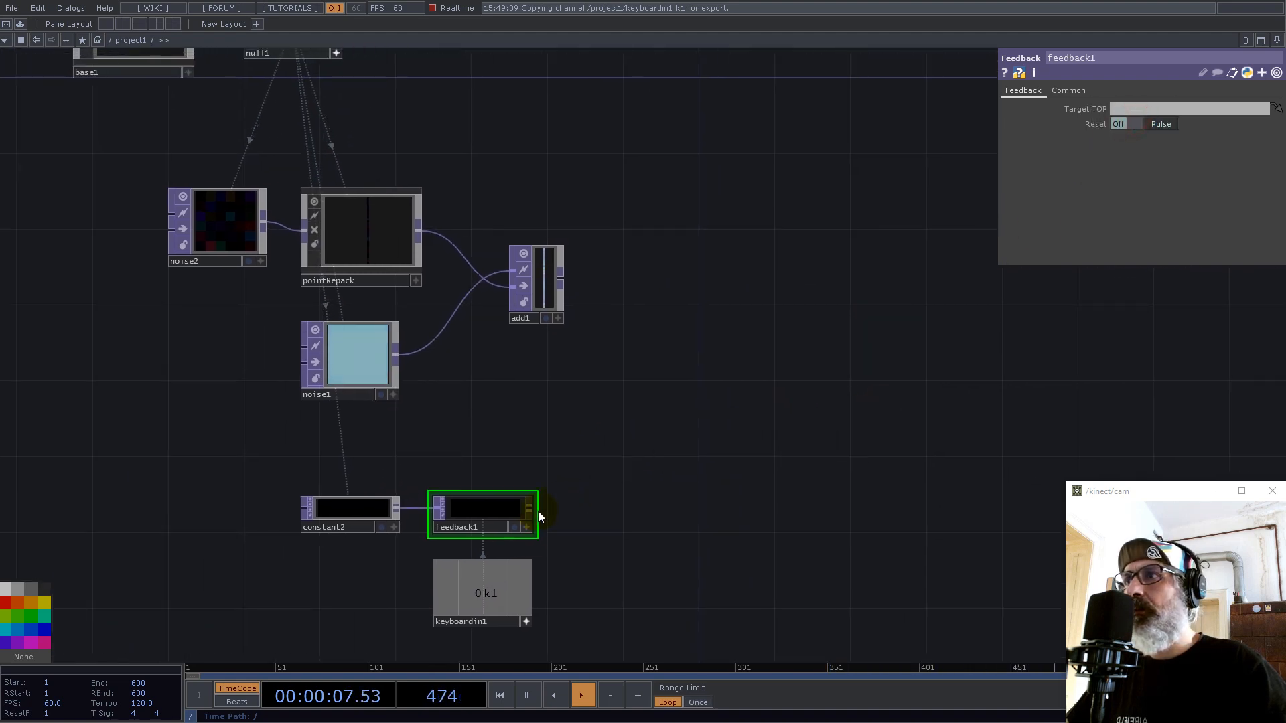
right_click(560, 277)
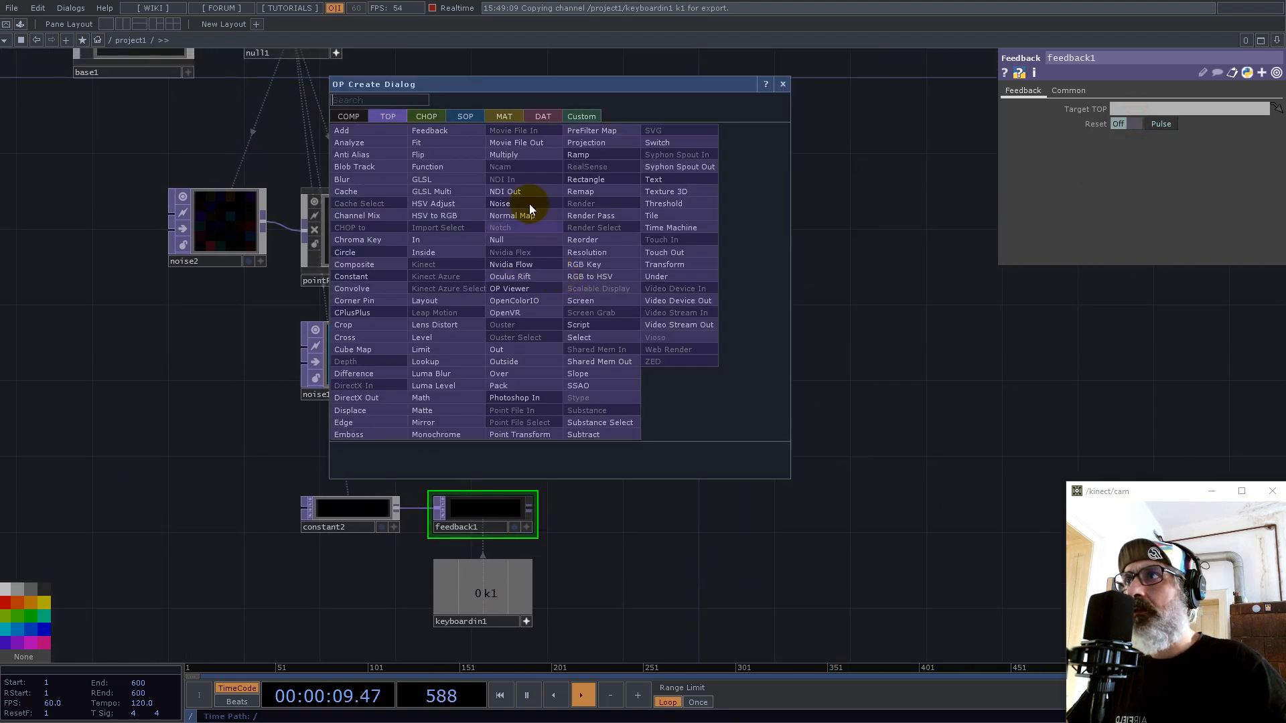
click(347, 135)
click(691, 432)
click(529, 508)
click(680, 430)
drag(681, 430, 710, 403)
click(718, 375)
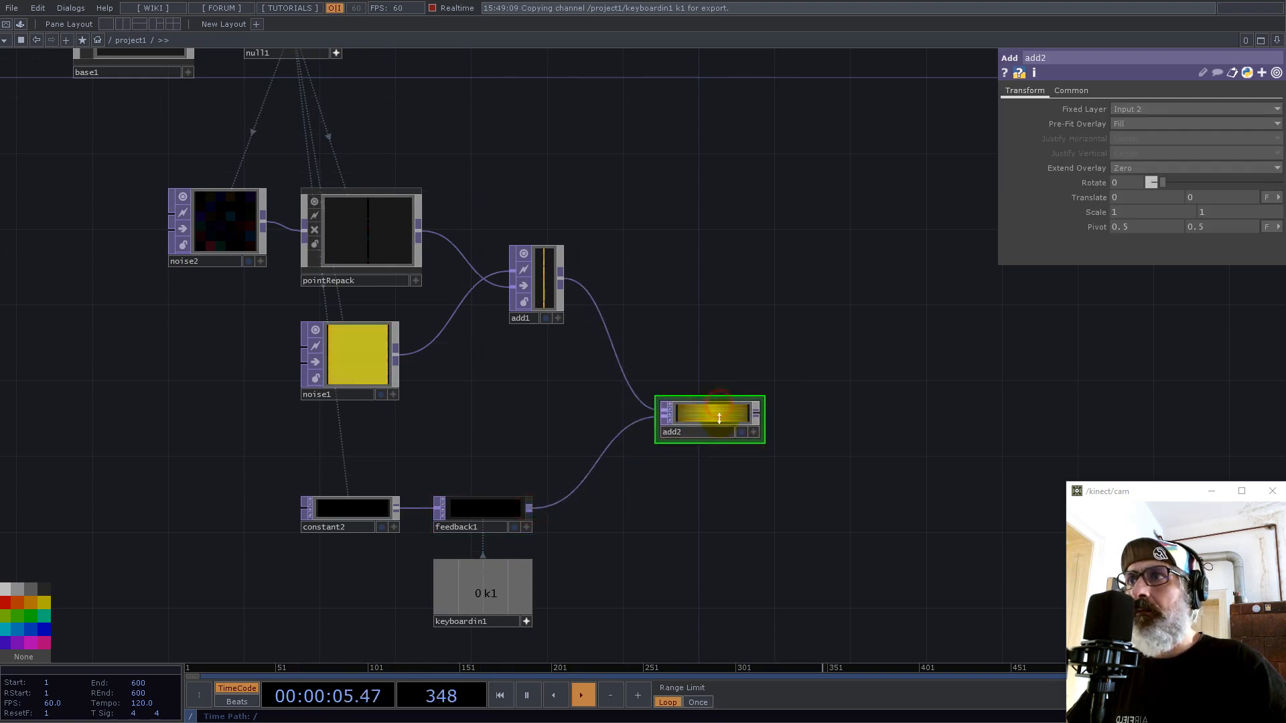
Step: Set add2's Input Smoothness and Viewer Smoothness to Nearest Pixel
click(1070, 90)
click(1145, 188)
click(1140, 198)
click(1140, 213)
click(1141, 227)
Step: Set add2's Pre-Fit Overlay to Native Resolution and its Justify Horizontal to Right
scroll(822, 409, up, 5)
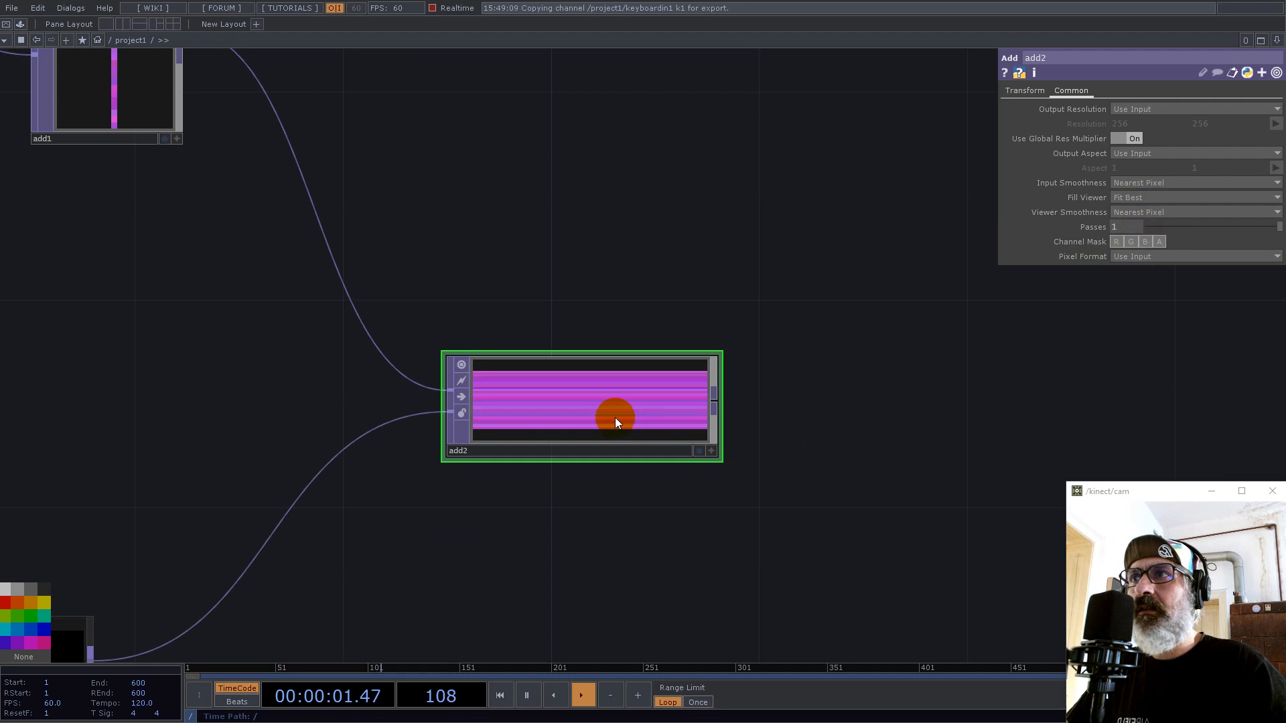
click(1024, 90)
click(1139, 123)
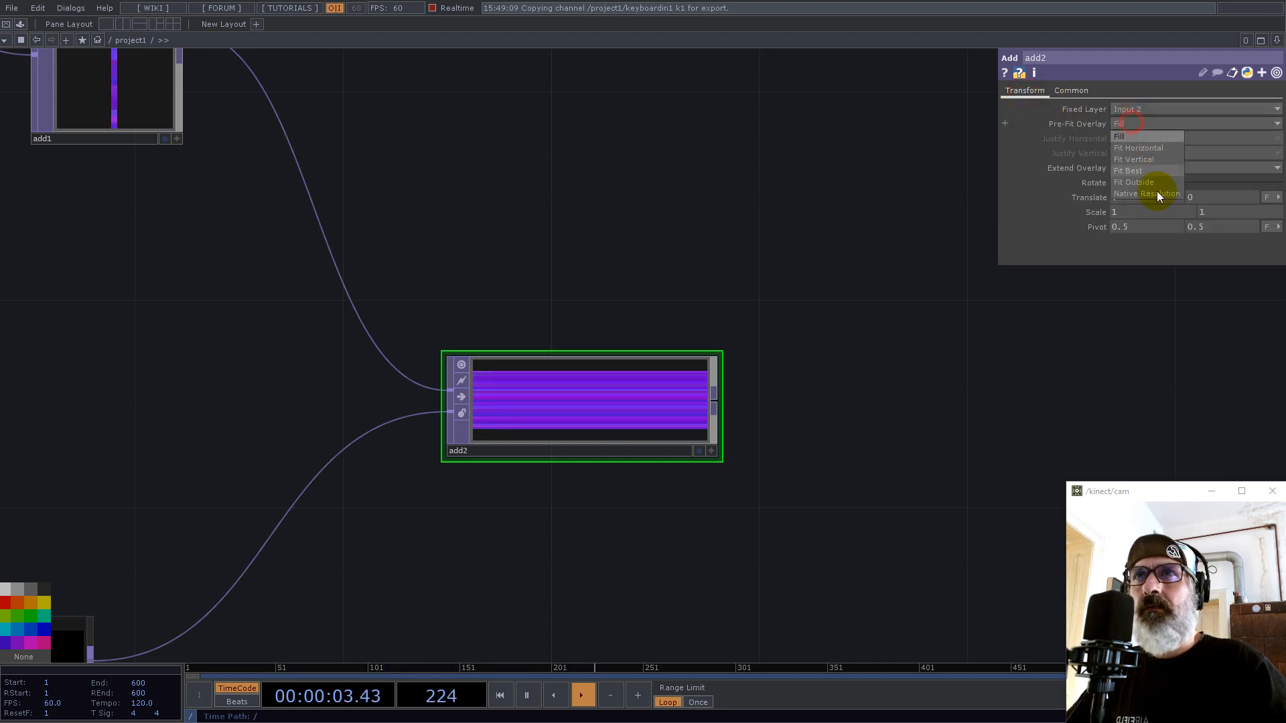
click(1147, 195)
scroll(588, 431, up, 6)
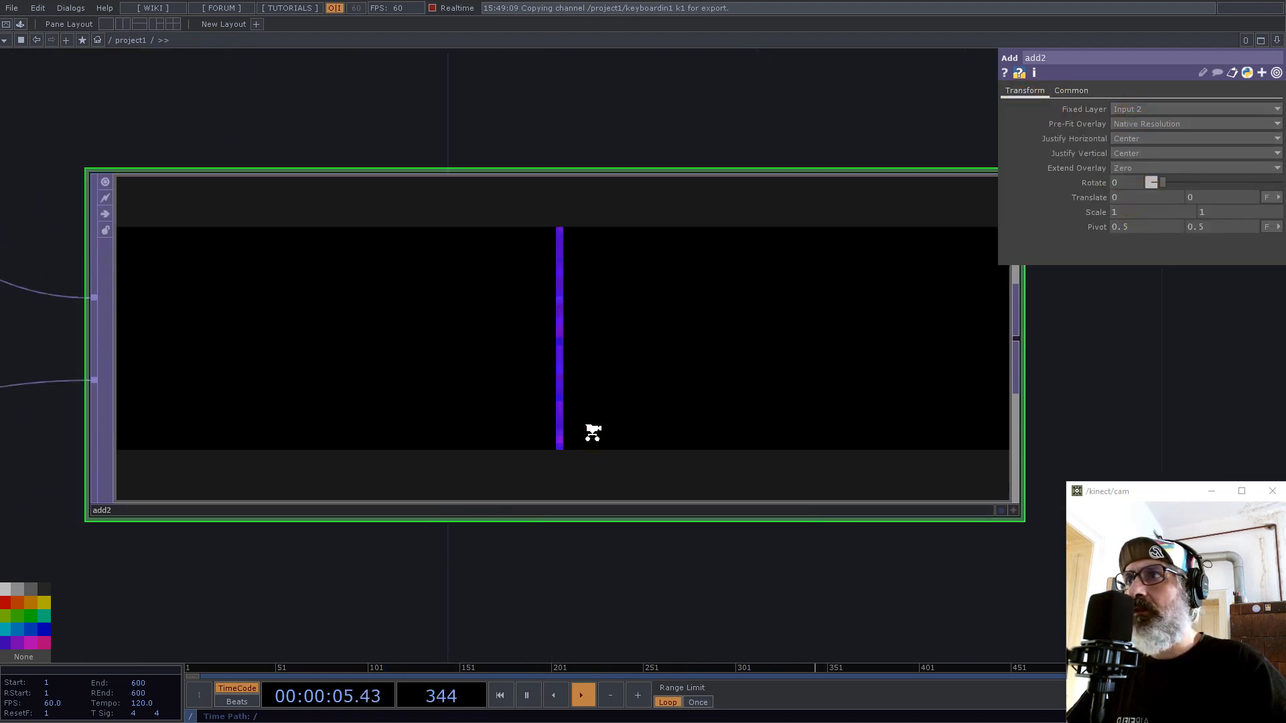
scroll(590, 432, down, 5)
scroll(732, 393, down, 4)
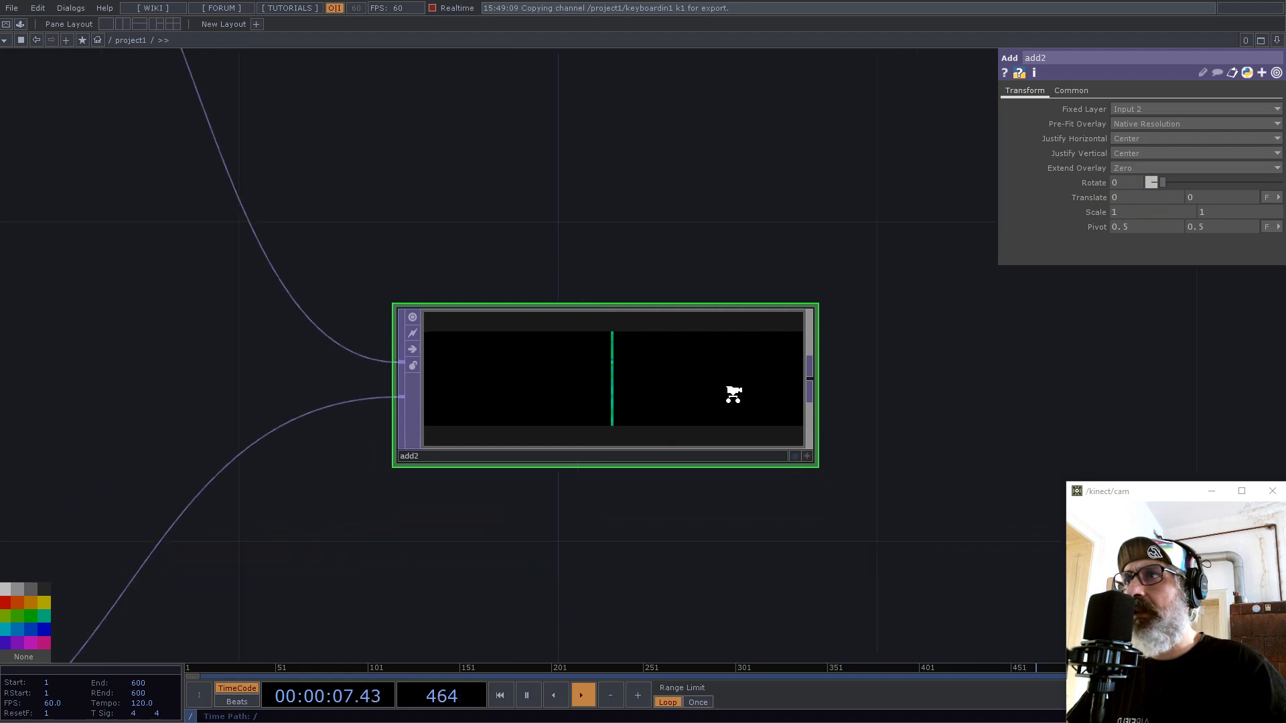
drag(340, 138, 623, 378)
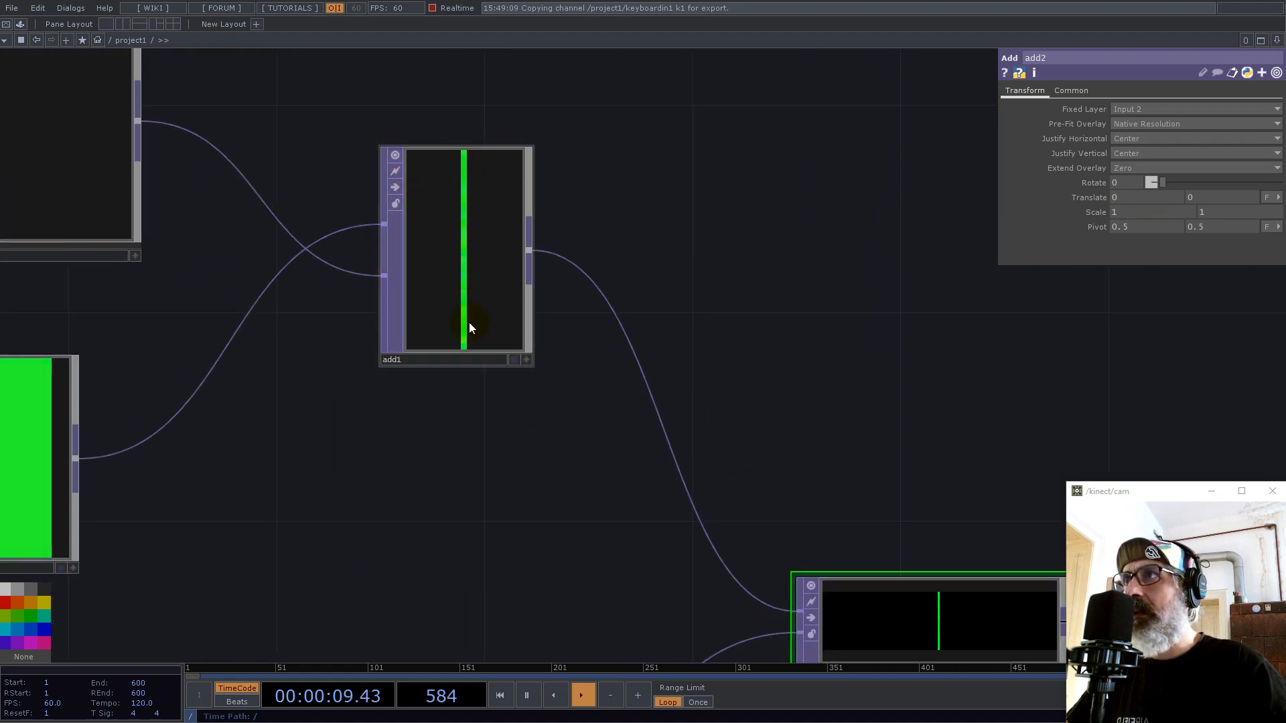
drag(629, 533, 310, 184)
scroll(618, 291, up, 1)
scroll(617, 291, up, 3)
click(1139, 139)
click(1123, 175)
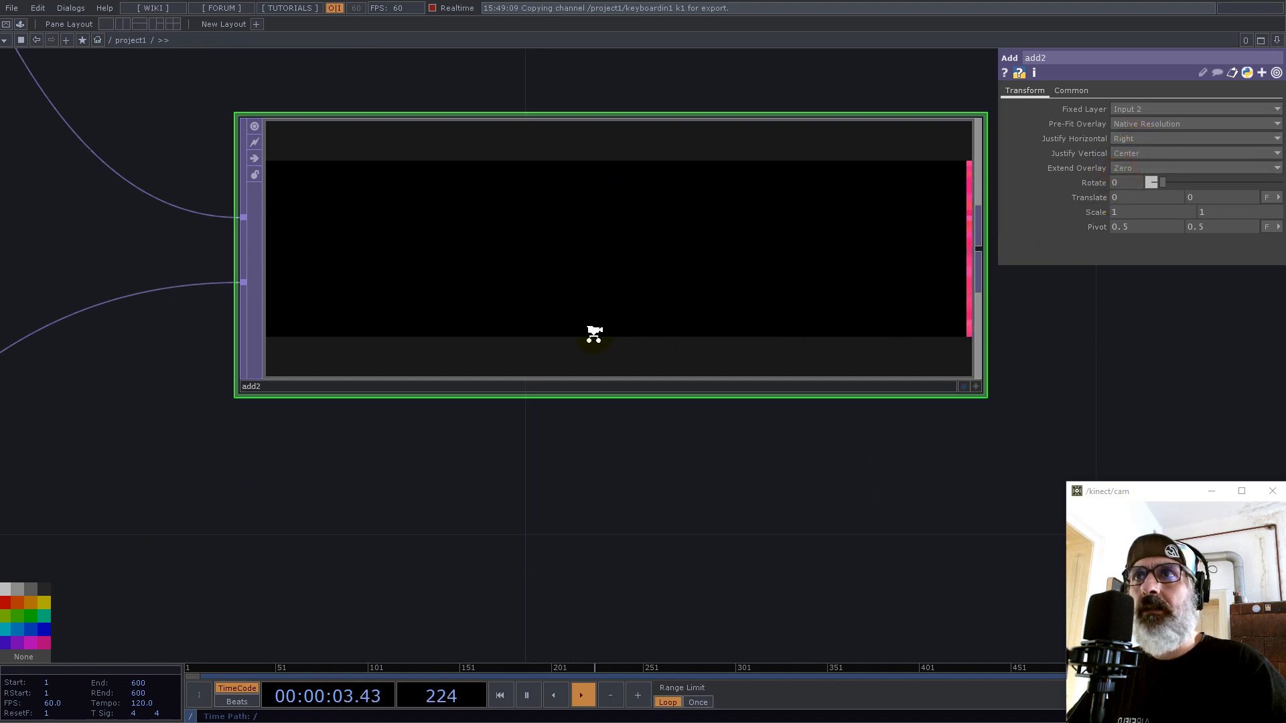
Step: Add a Transform TOP connected to add2's output, placed just below and beyond it
scroll(594, 333, down, 4)
right_click(691, 308)
text(tr)
click(786, 298)
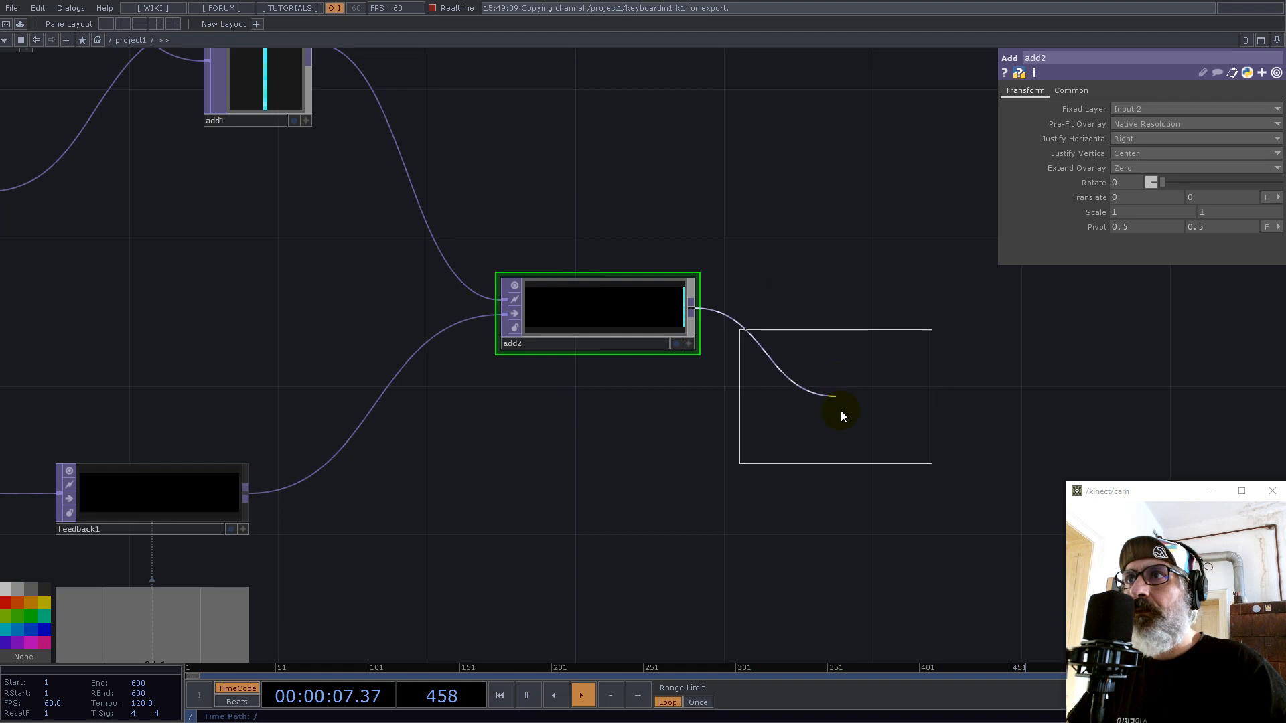
click(898, 451)
drag(970, 270, 744, 279)
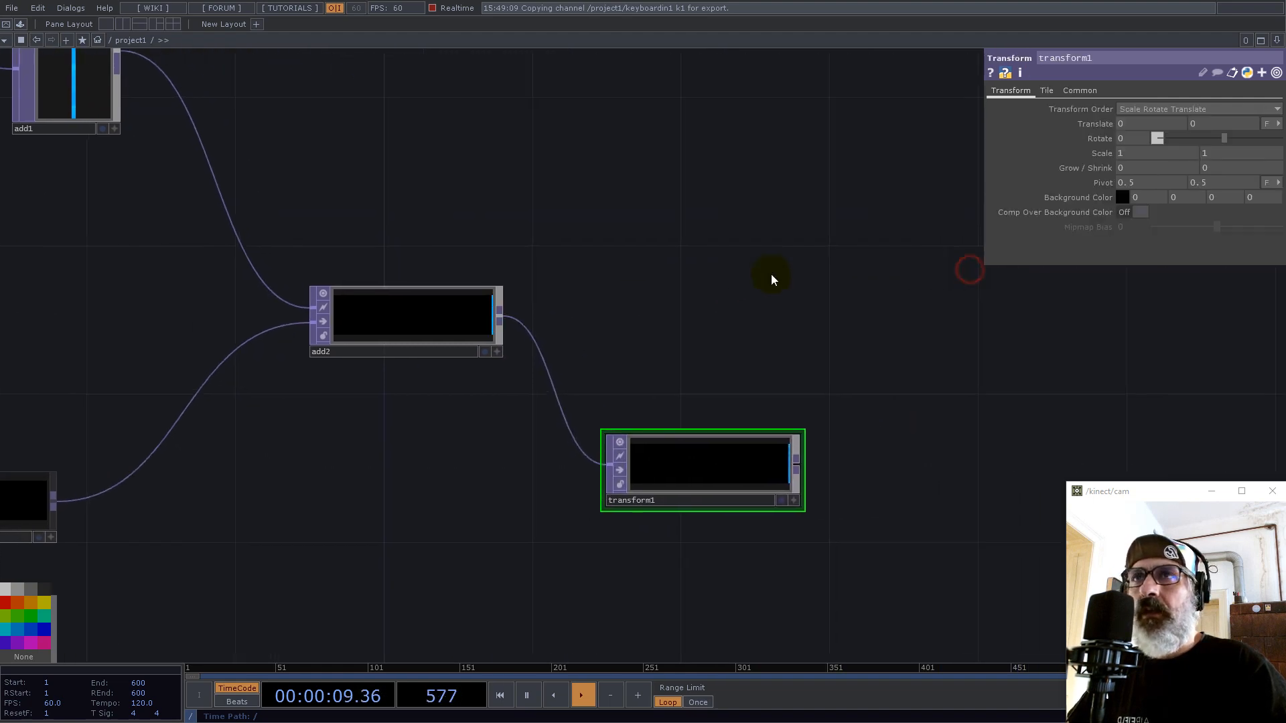
Step: Set transform1's Translate X to -1 pixel
click(1276, 125)
click(1243, 135)
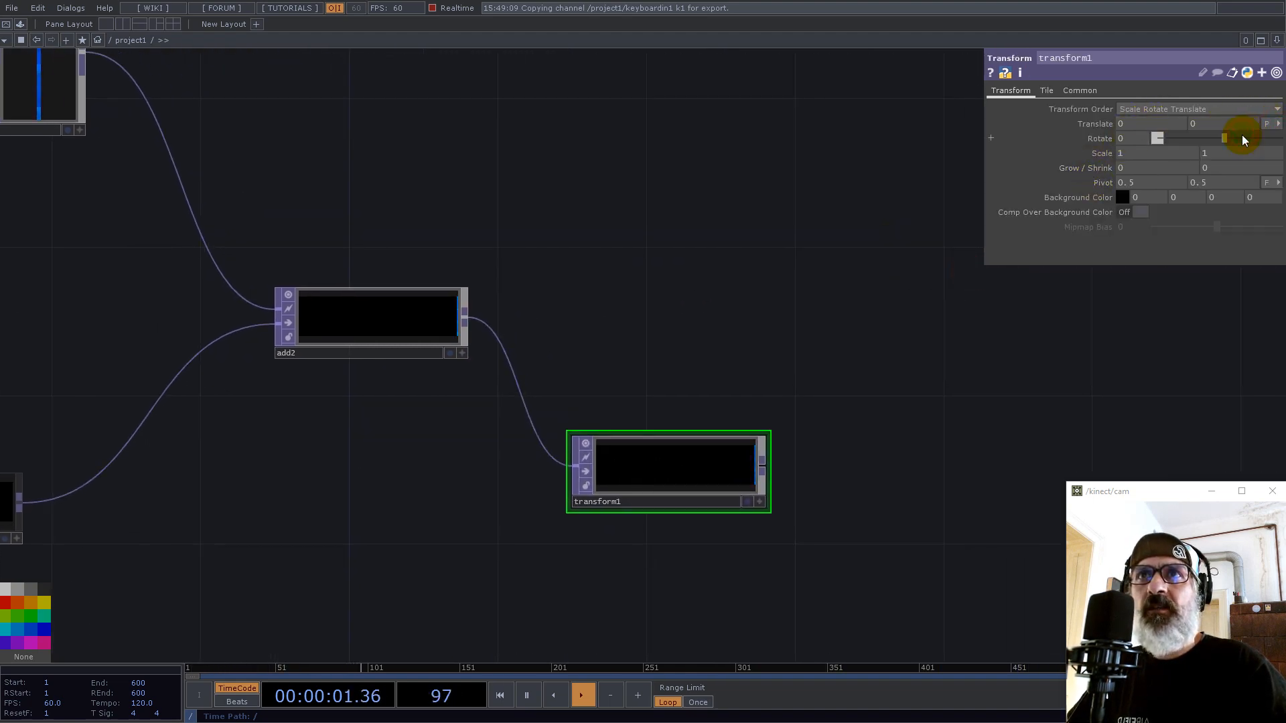
drag(1120, 128, 1086, 127)
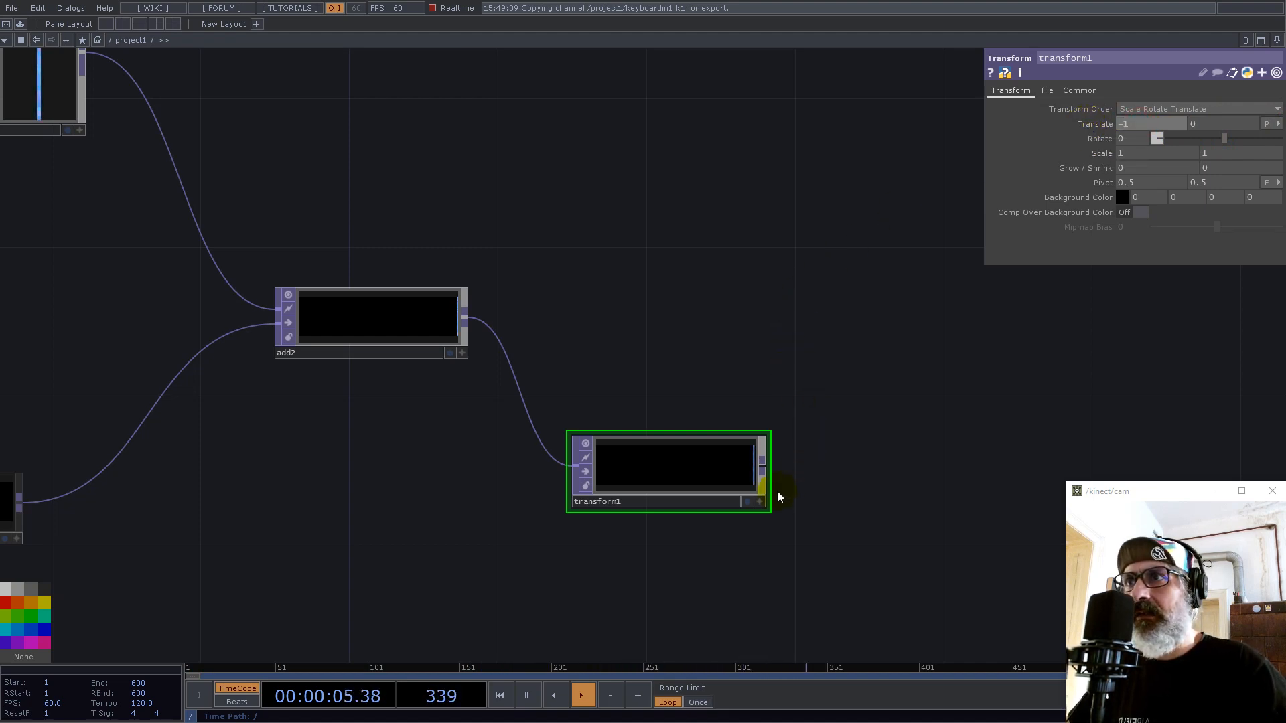
Step: Set transform1's Input Smoothness and Viewer Smoothness to Nearest Pixel
scroll(778, 491, up, 6)
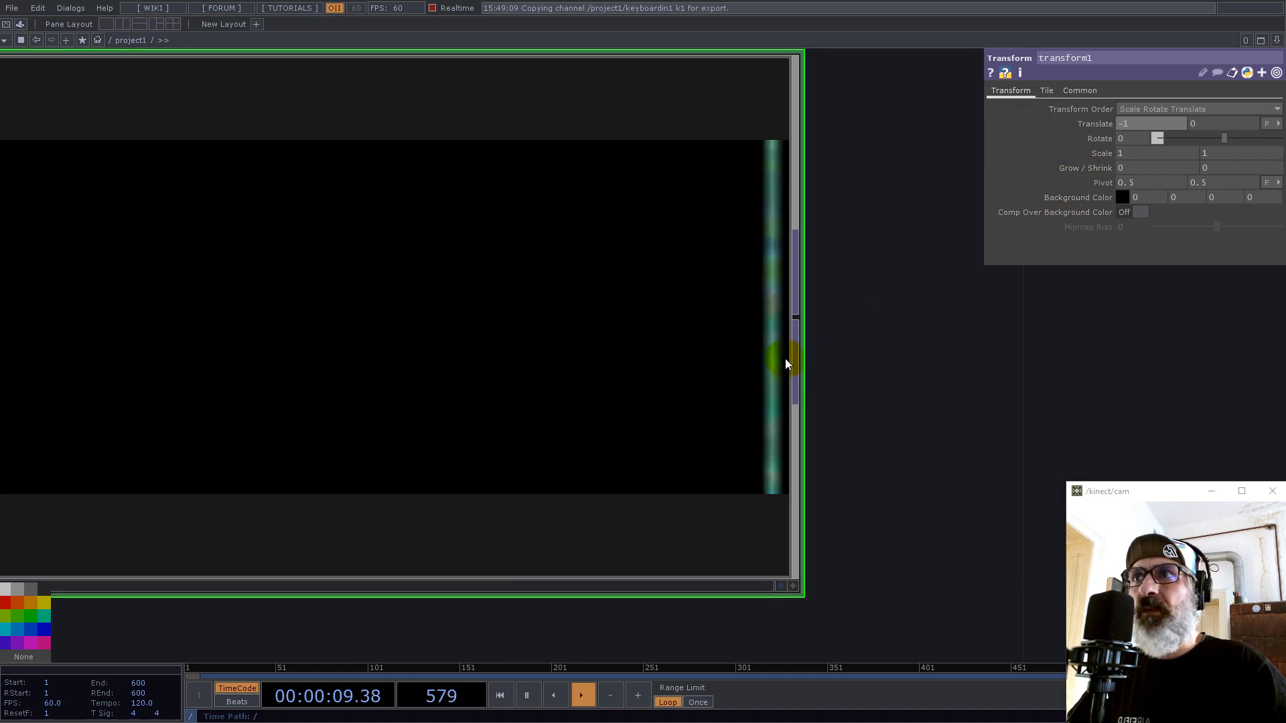
click(1080, 90)
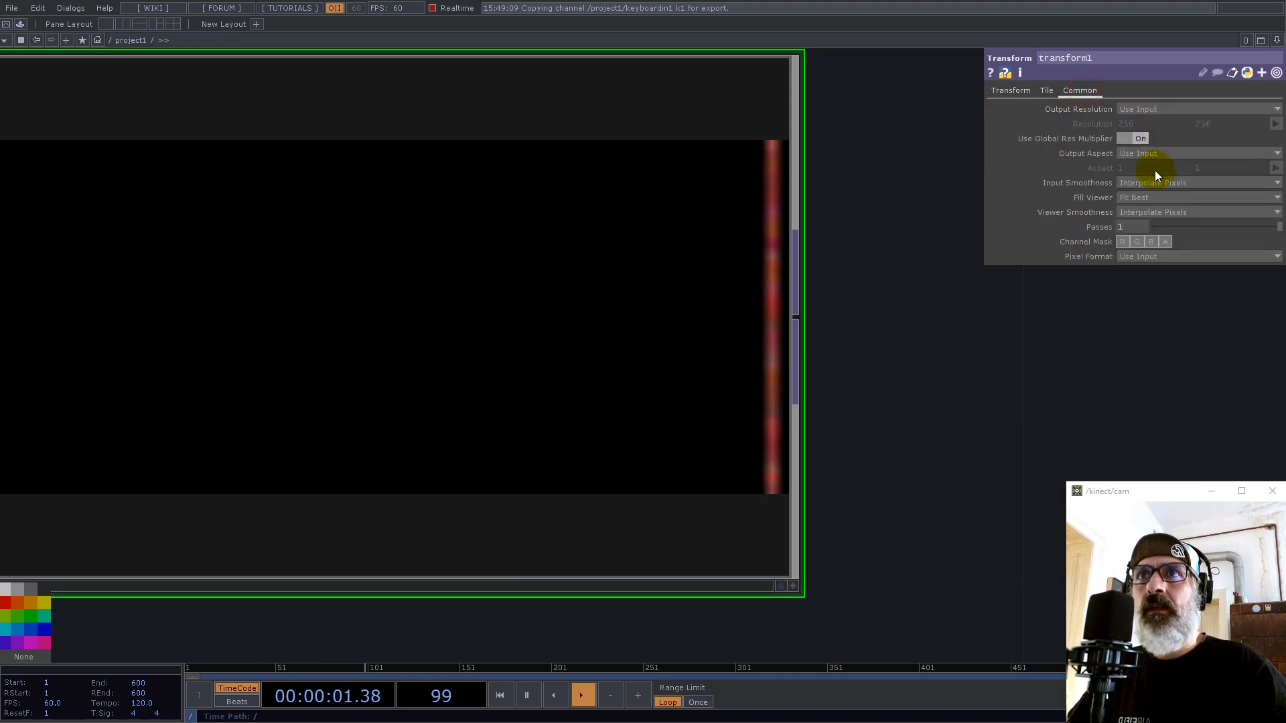
click(1146, 211)
click(1142, 228)
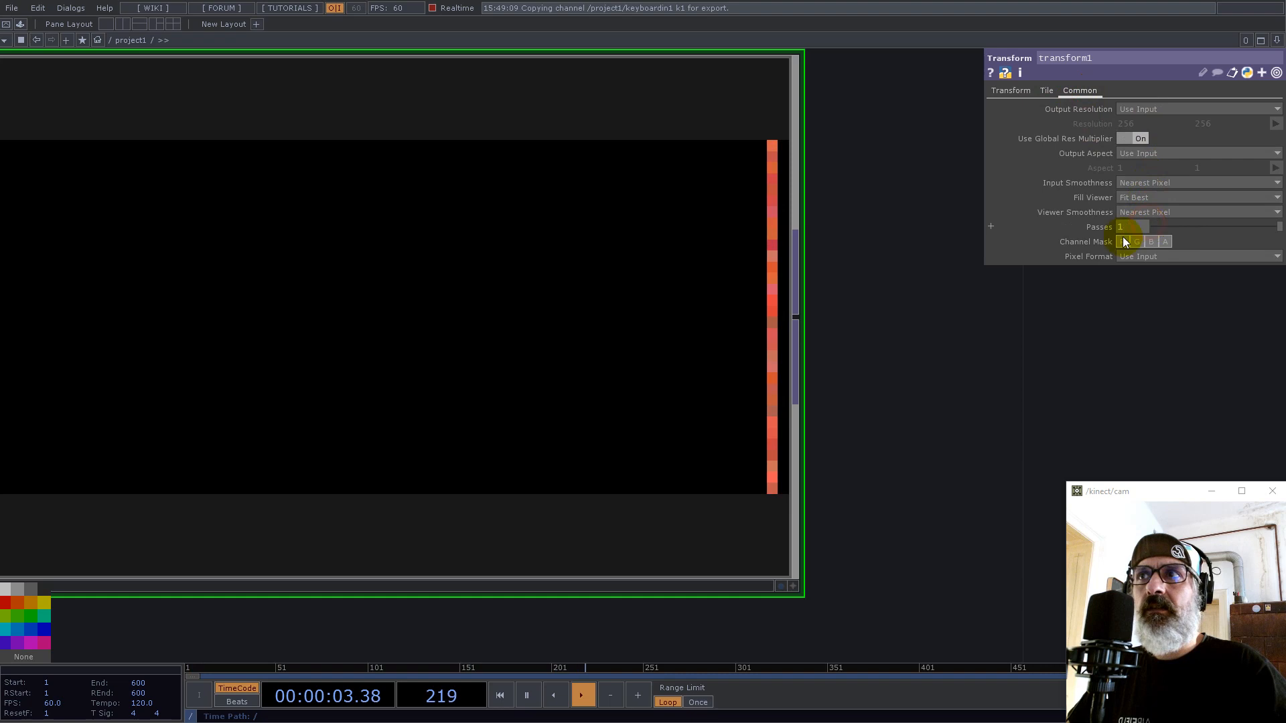
Step: Add a Null TOP connected to transform1's output
scroll(774, 358, down, 5)
right_click(774, 356)
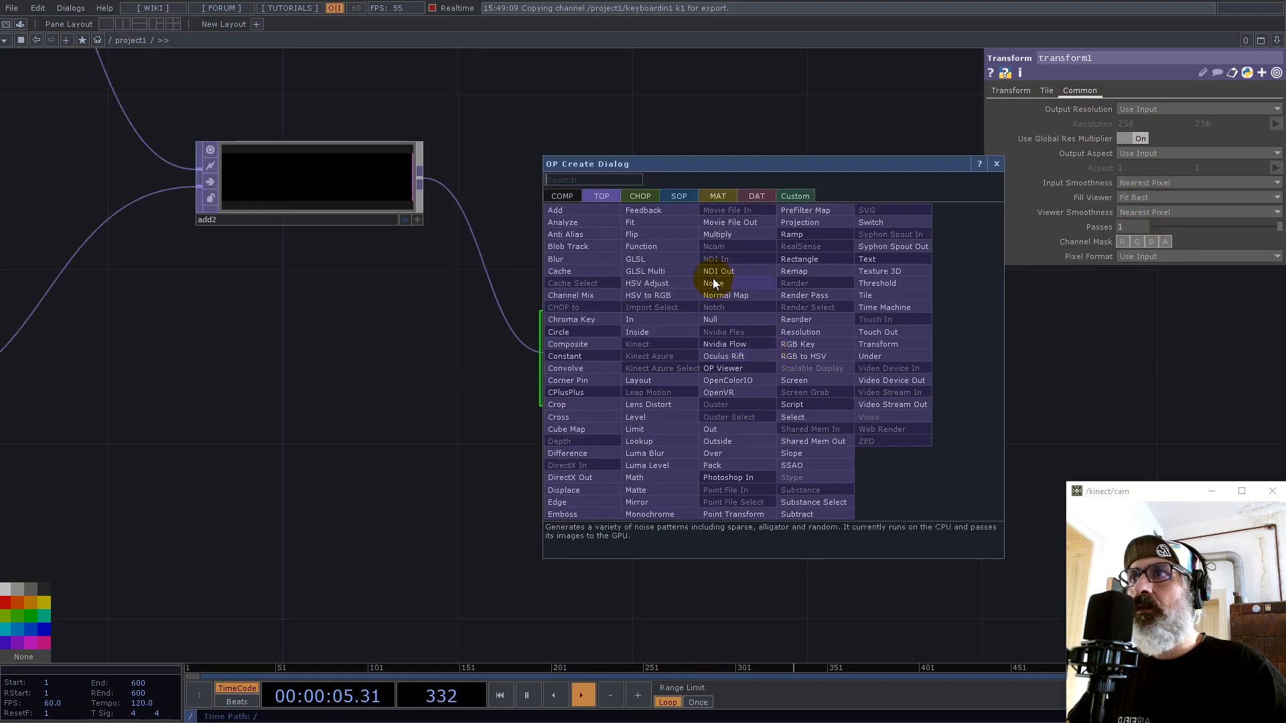
click(711, 319)
click(1004, 399)
Step: Assign null2 as feedback1's Target TOP and align null2 with transform1
scroll(937, 401, down, 5)
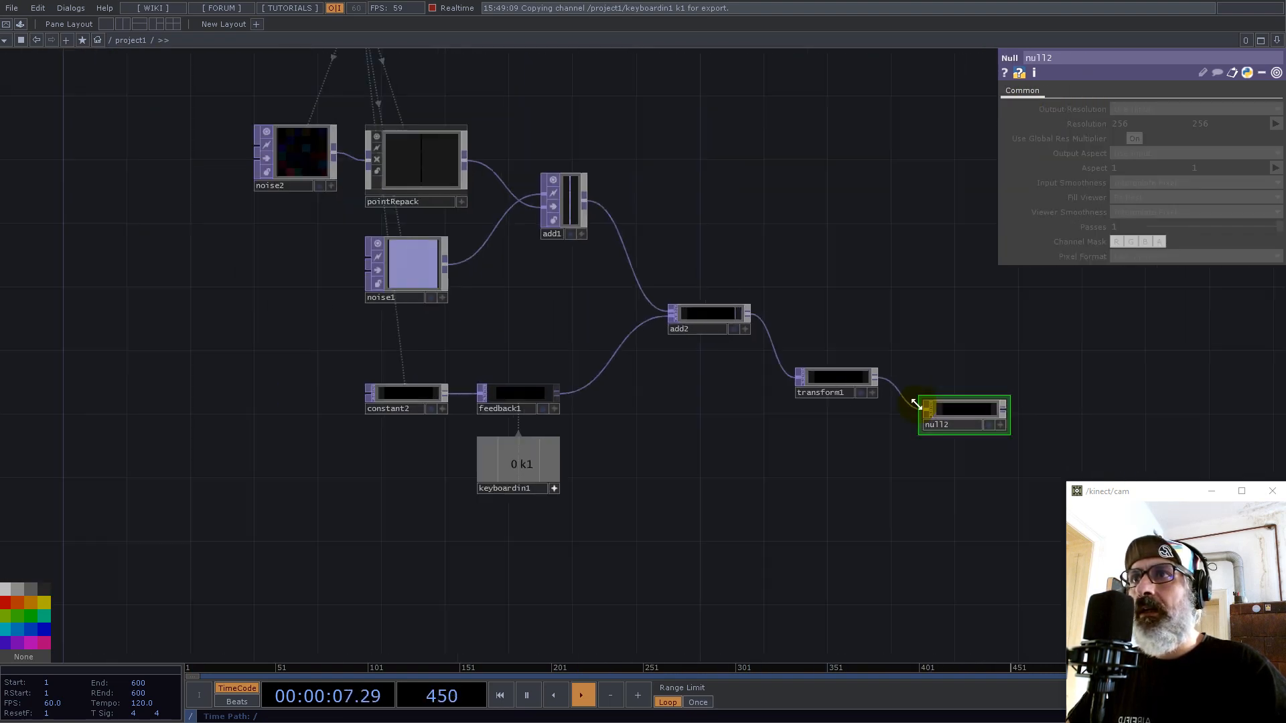
click(561, 399)
drag(947, 407, 1146, 108)
drag(966, 412, 916, 378)
Step: Branch a second Null TOP off add2's output, placed in the empty space above transform1
drag(884, 279, 659, 359)
right_click(522, 394)
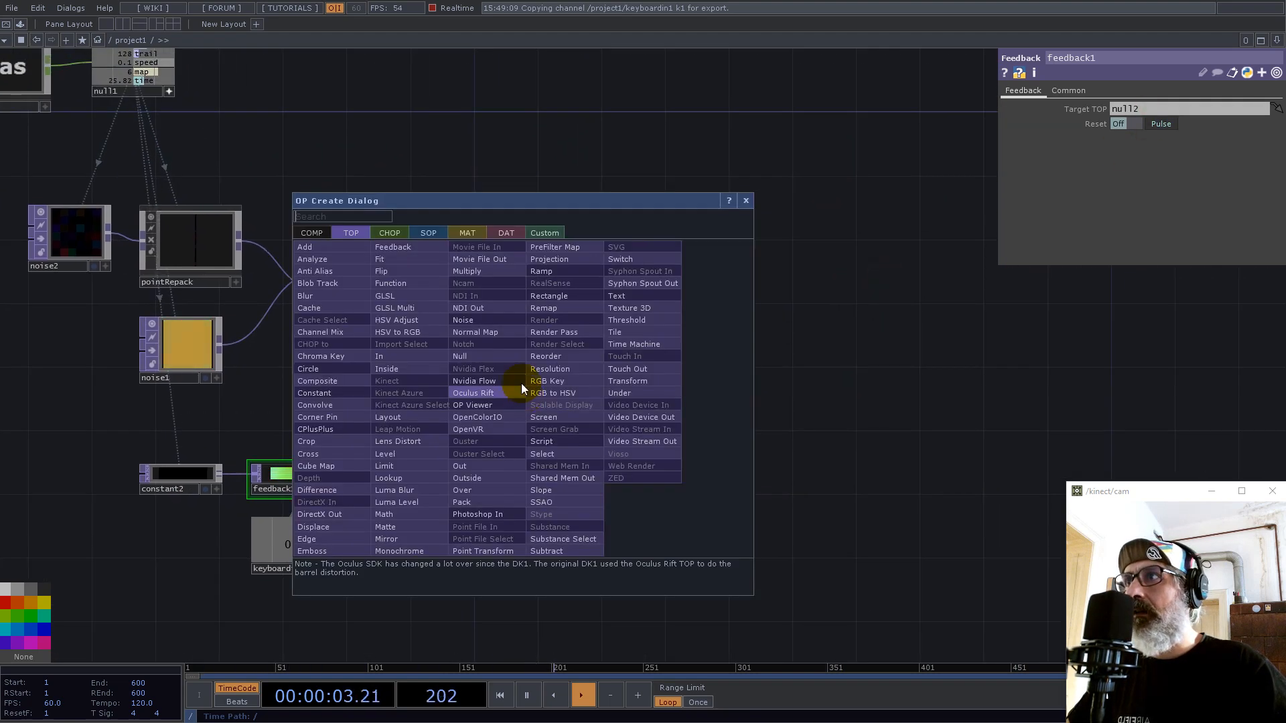
click(461, 325)
click(947, 356)
drag(947, 356, 976, 304)
Step: Rename the Null TOP branching off add2 as particles
scroll(891, 341, up, 5)
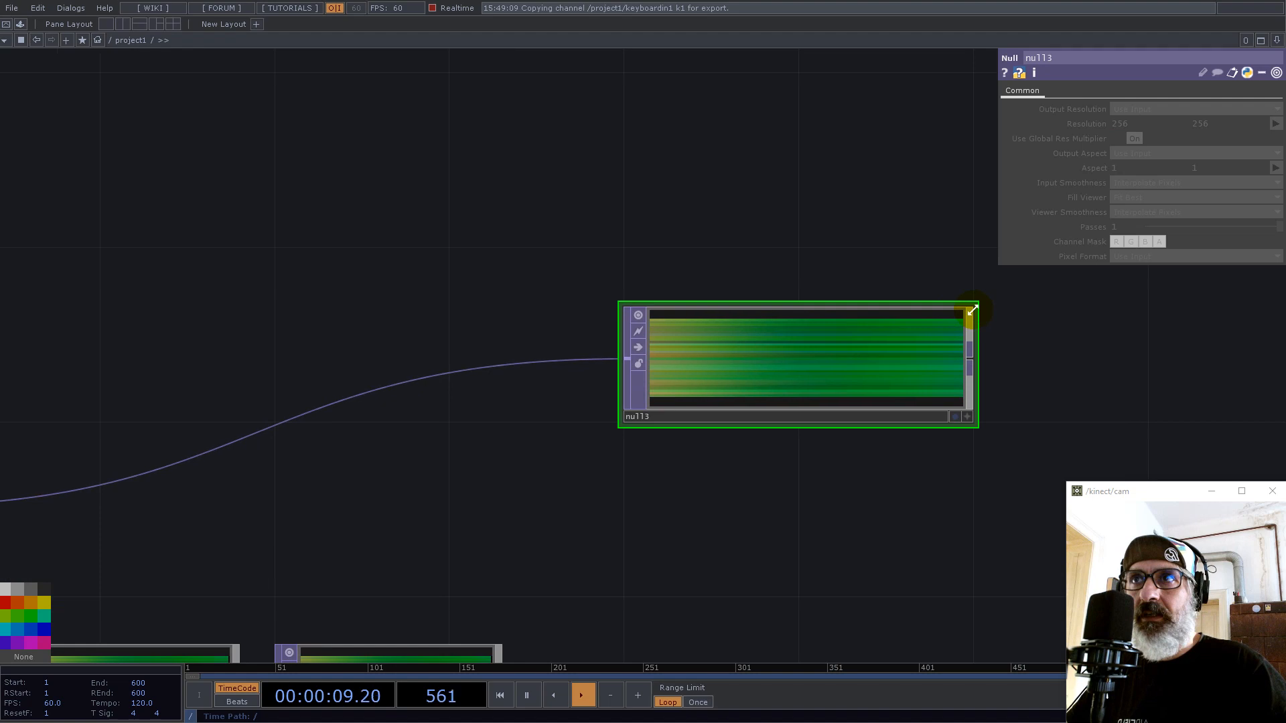
click(715, 418)
text(pa)
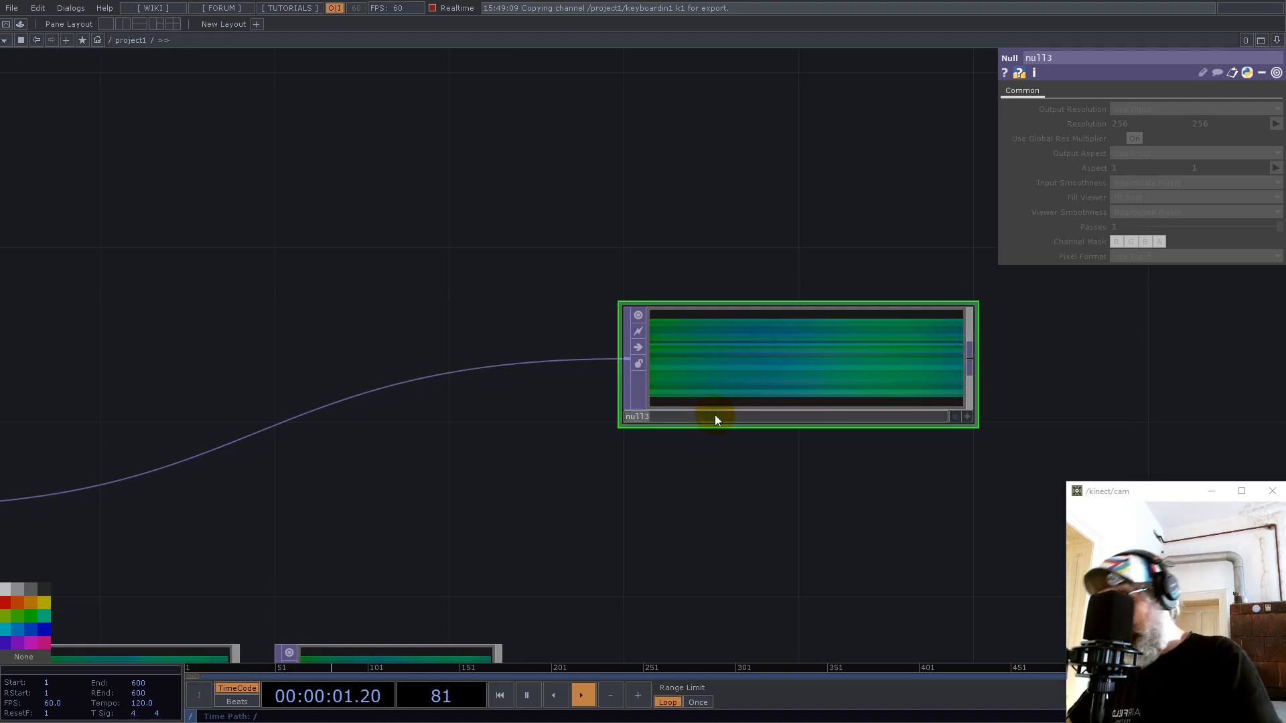
text(rticles)
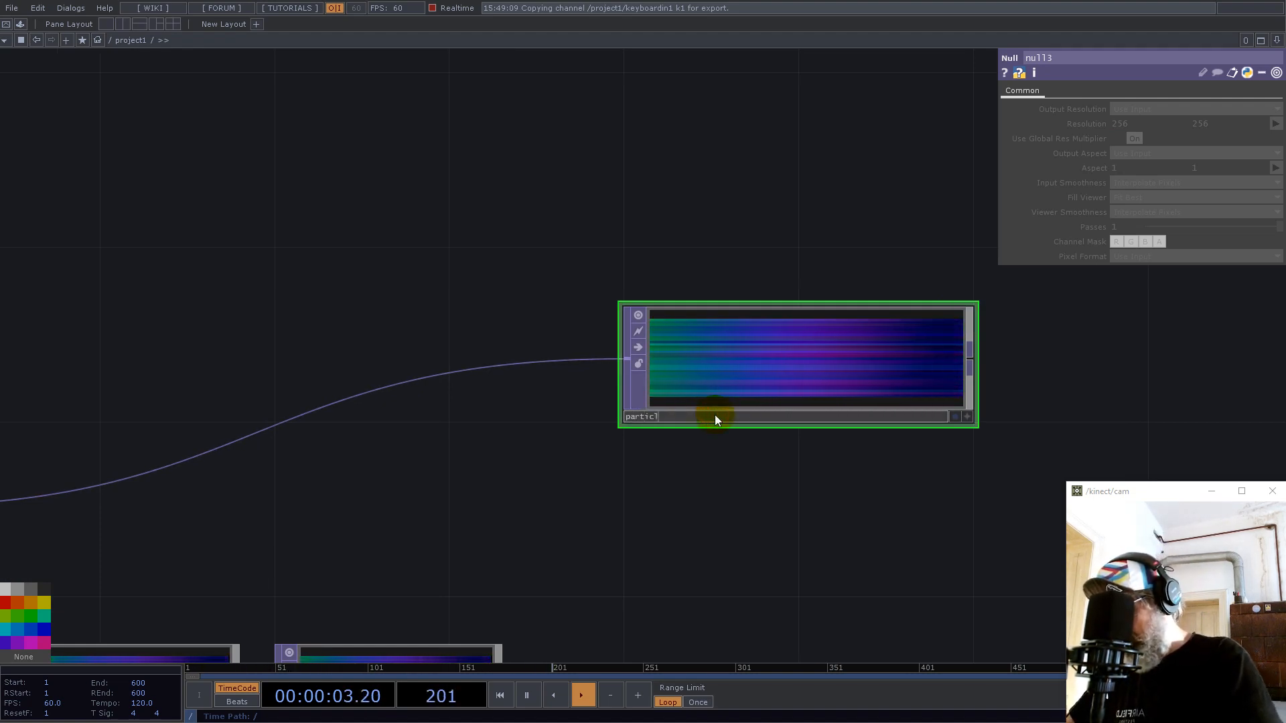
key(Return)
Step: Add a Box SOP in the empty space below the particles node
scroll(505, 416, down, 6)
scroll(536, 418, up, 3)
scroll(586, 380, down, 3)
drag(785, 458, 724, 318)
key(Tab)
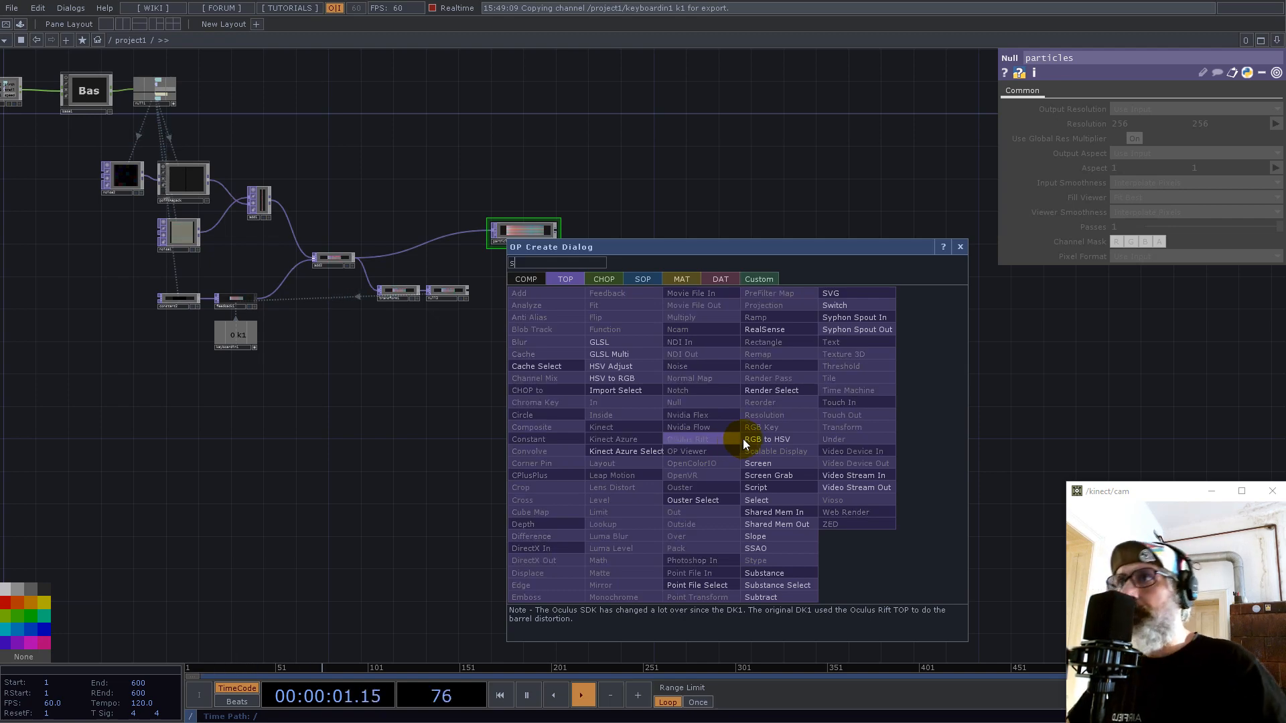
click(642, 280)
text(s)
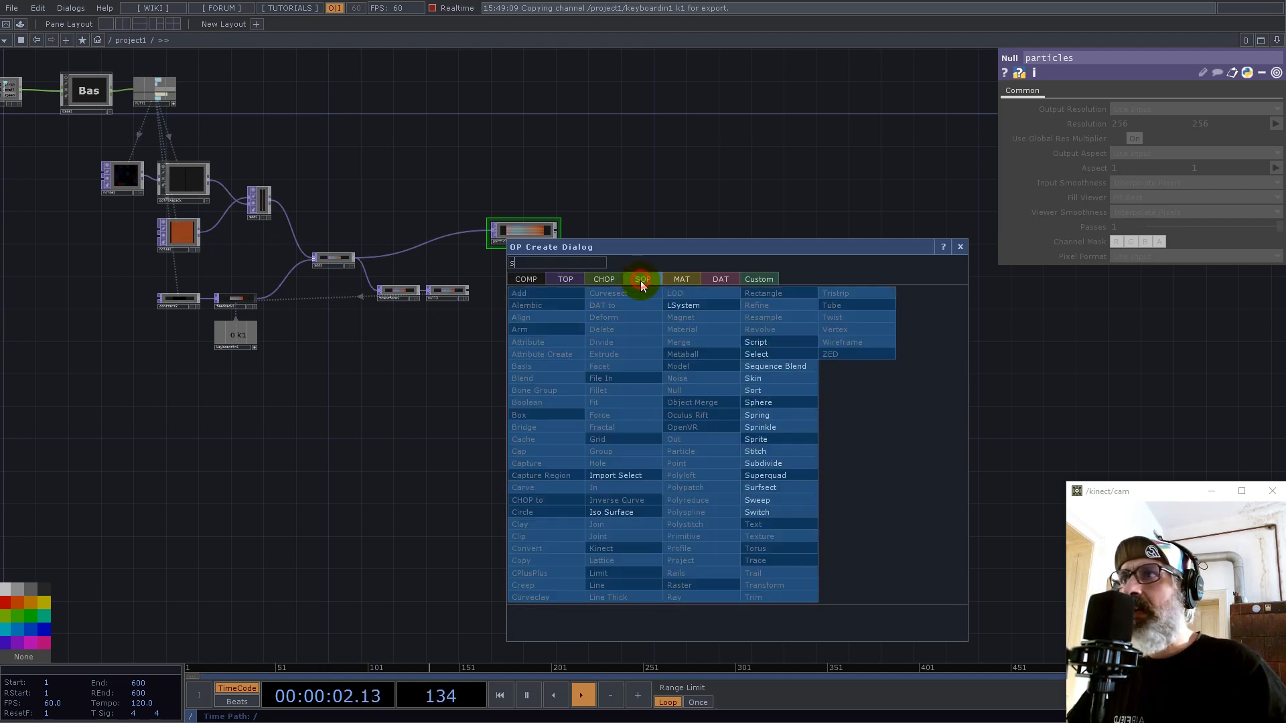
click(521, 416)
click(724, 466)
Step: Append a Transform SOP to box1 and set its Uniform Scale to 0.01
key(Tab)
text(tr)
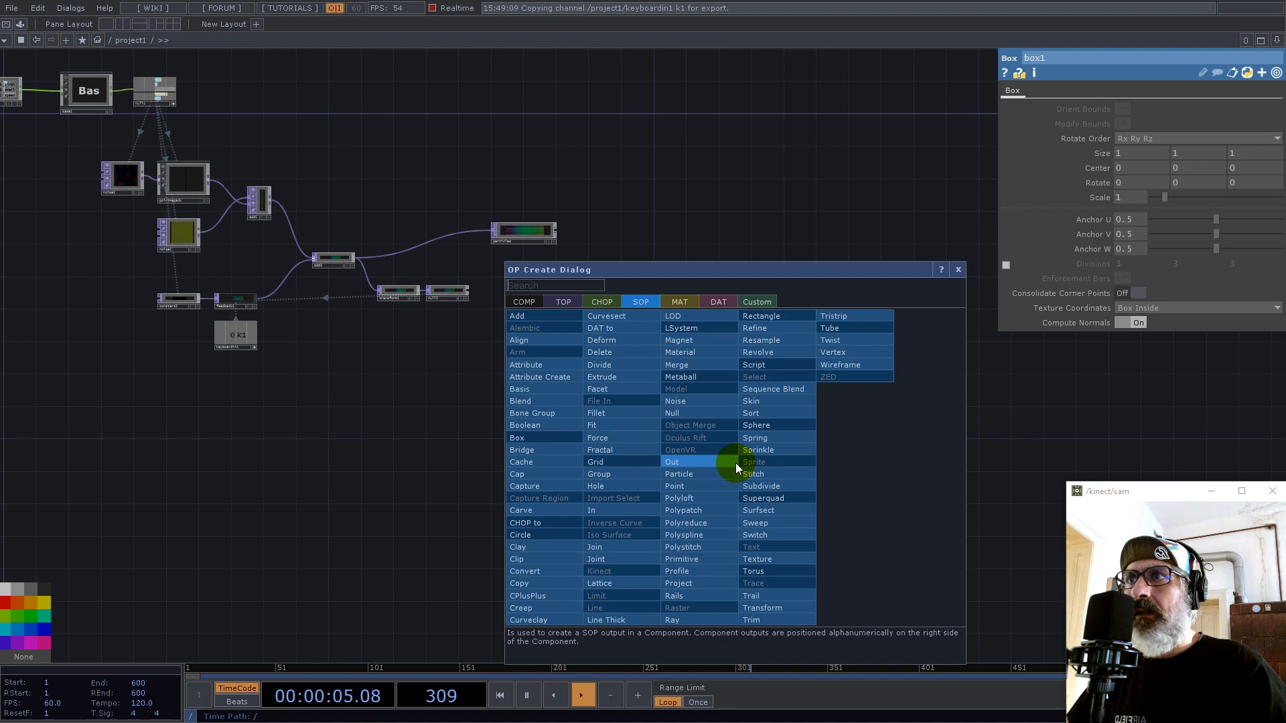
click(766, 606)
click(770, 469)
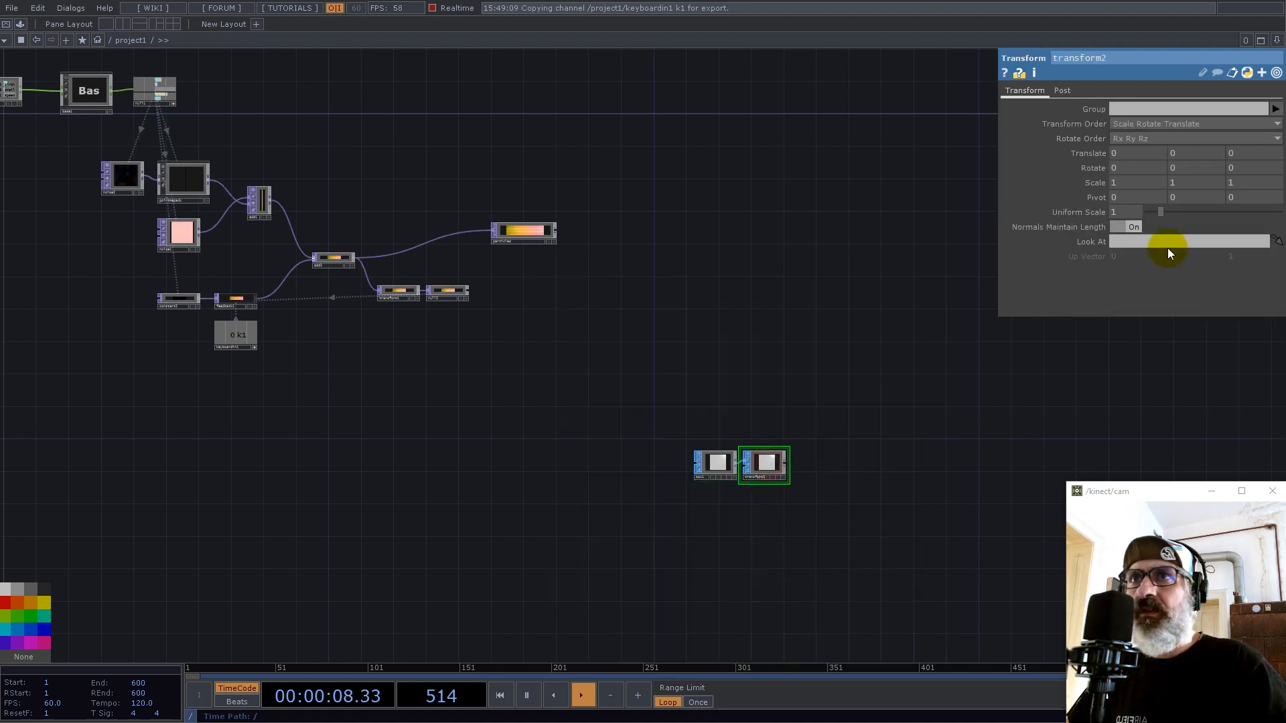
click(1128, 212)
text(1/10)
key(Return)
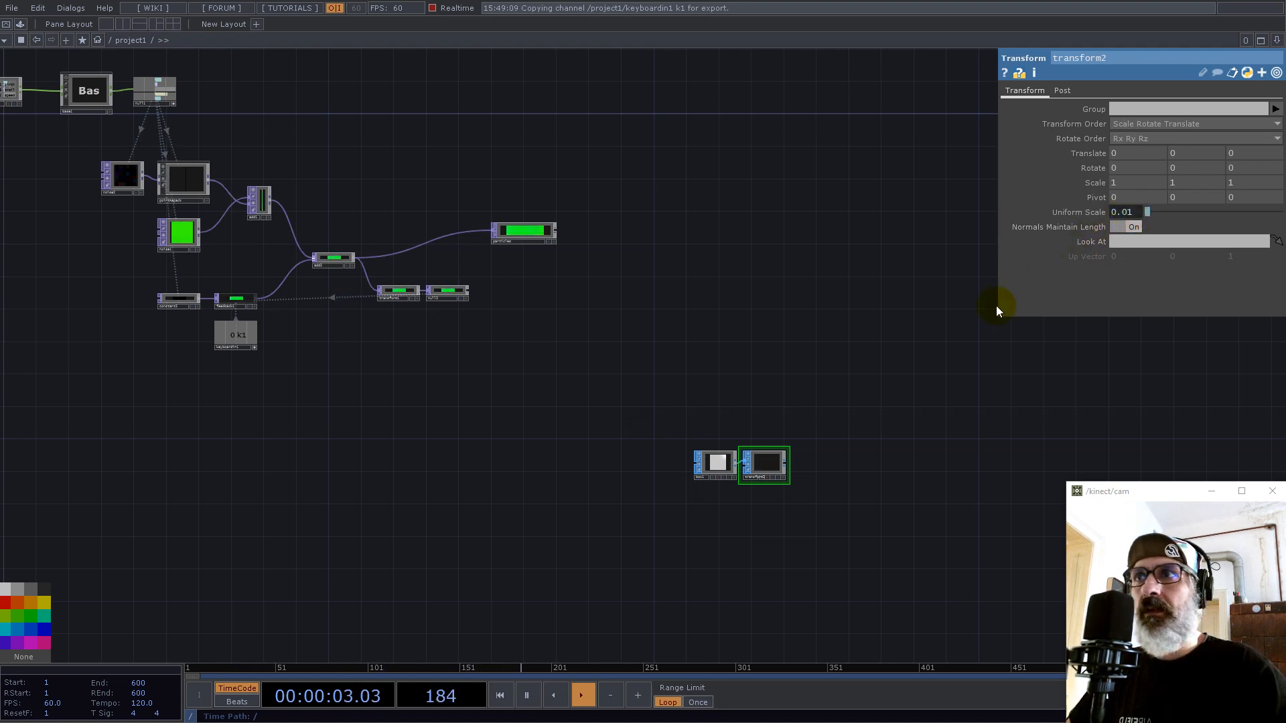
Step: Append a Geometry COMP to transform2's output, placed just beside it
key(Tab)
text(ge)
click(573, 298)
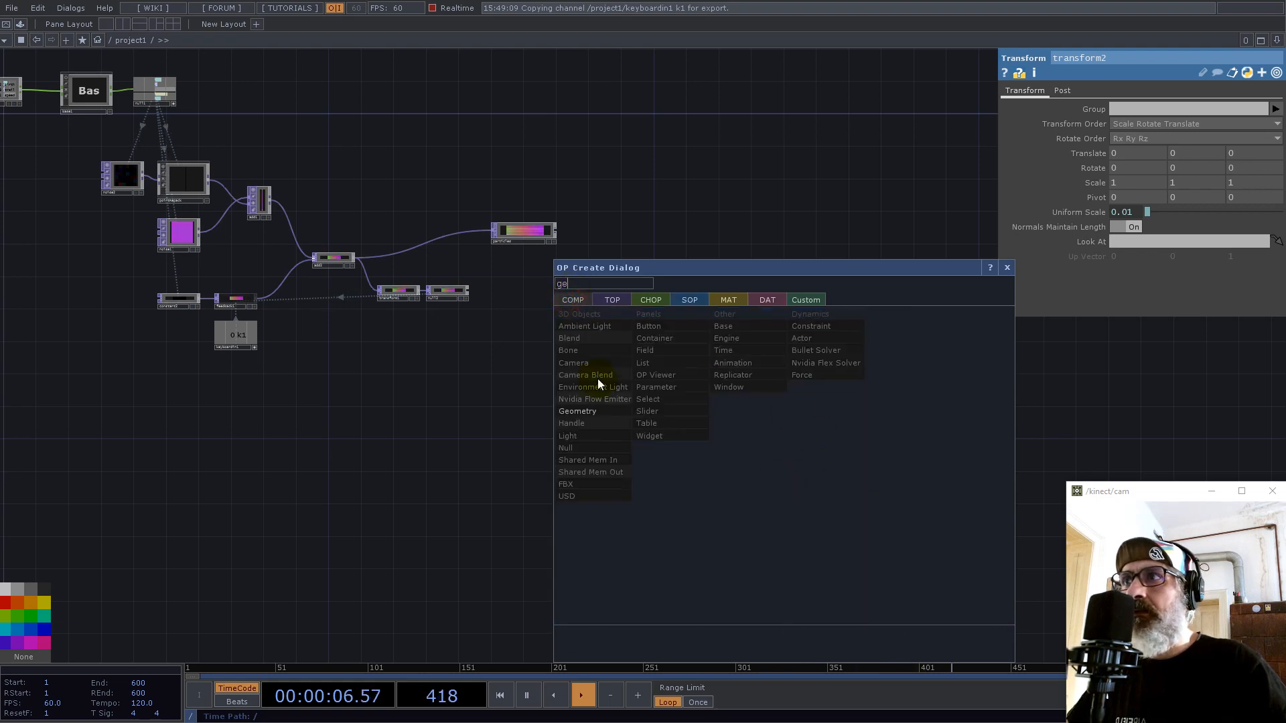
click(586, 411)
click(862, 474)
Step: Add a Select TOP that references particles and place it near the box geometry chain
drag(796, 345, 477, 387)
key(Tab)
text(sel)
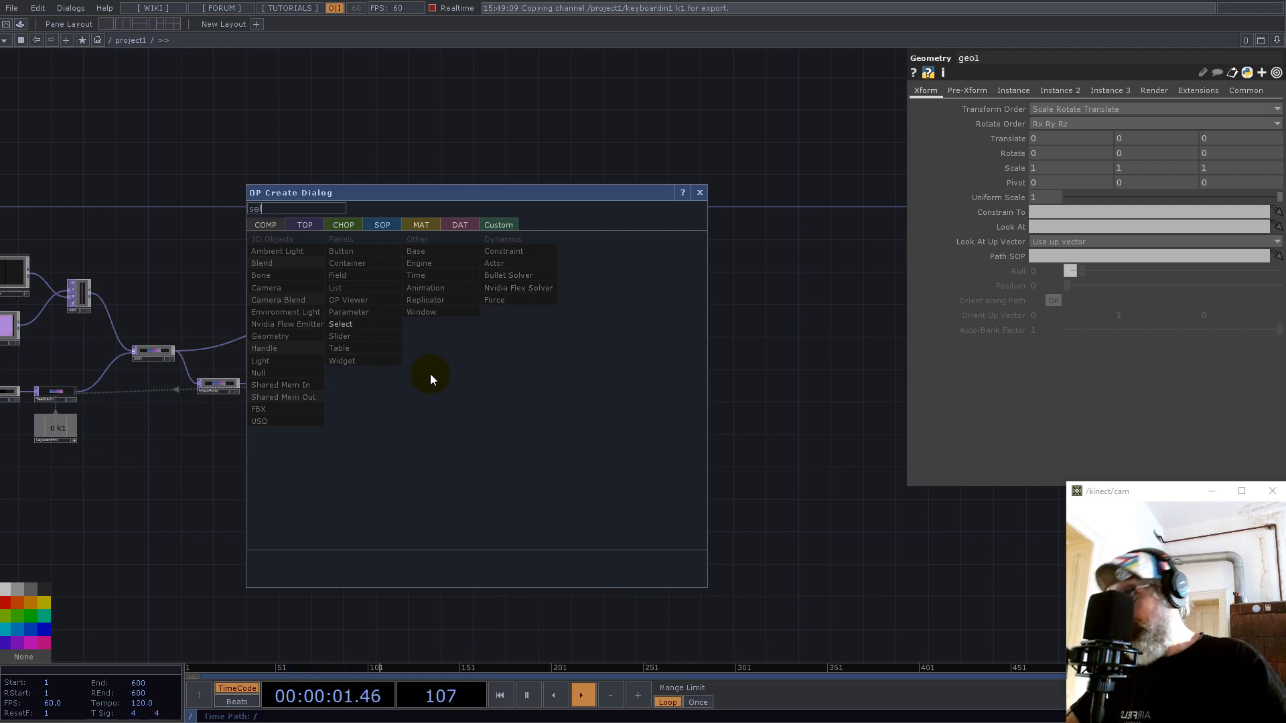
click(301, 223)
click(495, 446)
click(384, 433)
drag(347, 320, 1089, 108)
key(ctrl+z)
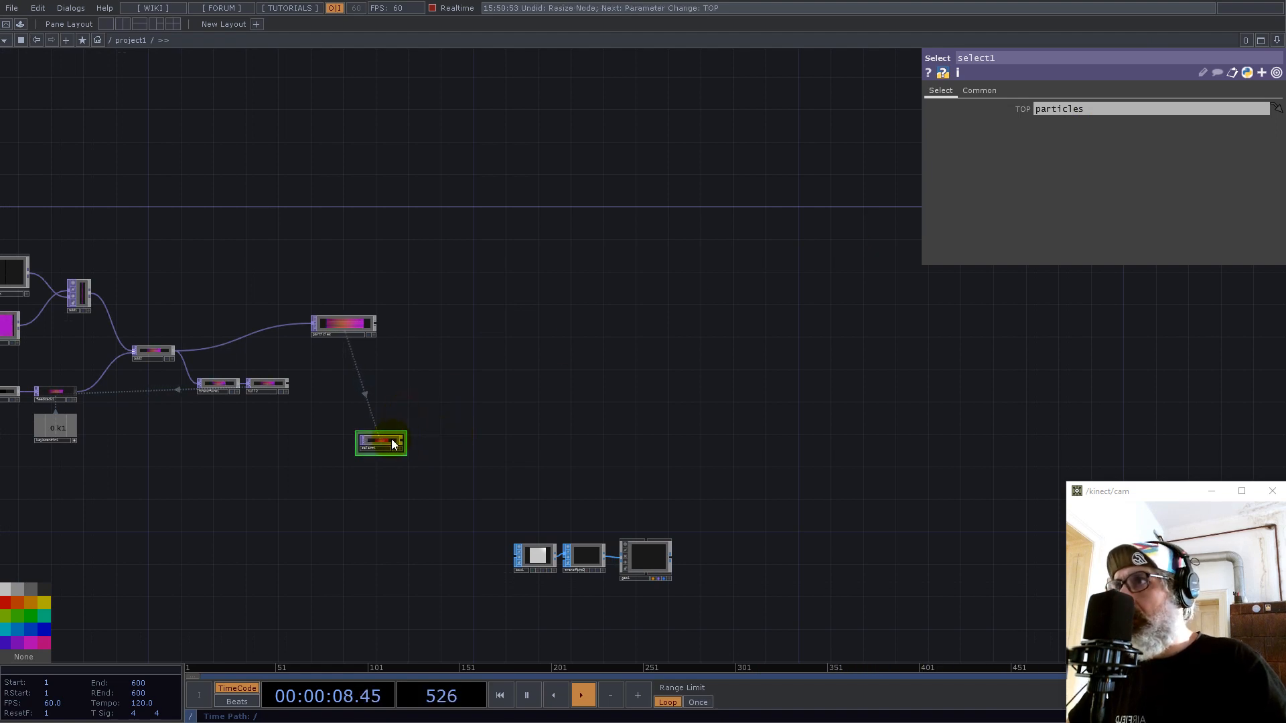
key(ctrl+z)
drag(402, 444, 548, 485)
Step: Append a Null TOP to select1's output, placed above geo1
scroll(593, 494, up, 2)
scroll(593, 493, up, 2)
right_click(471, 460)
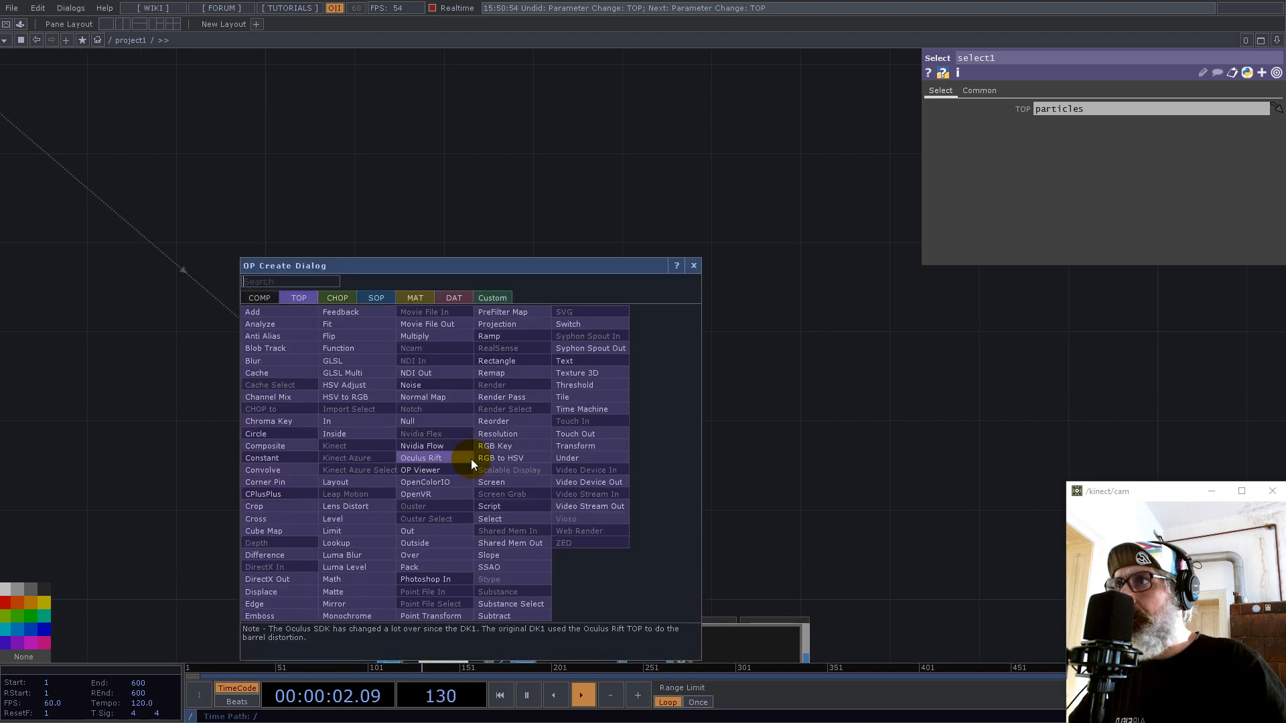
click(419, 418)
click(750, 513)
drag(843, 660, 689, 444)
Step: Turn on instancing for geo1
click(634, 468)
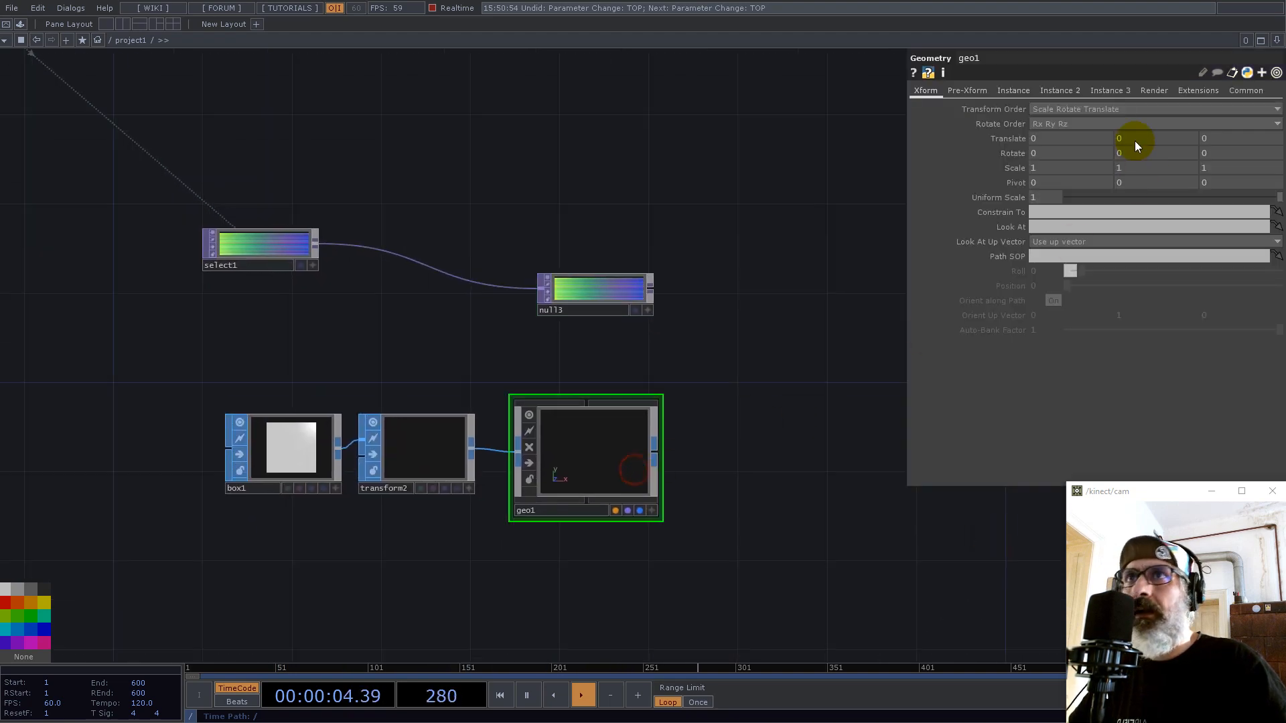
click(1018, 90)
click(1051, 108)
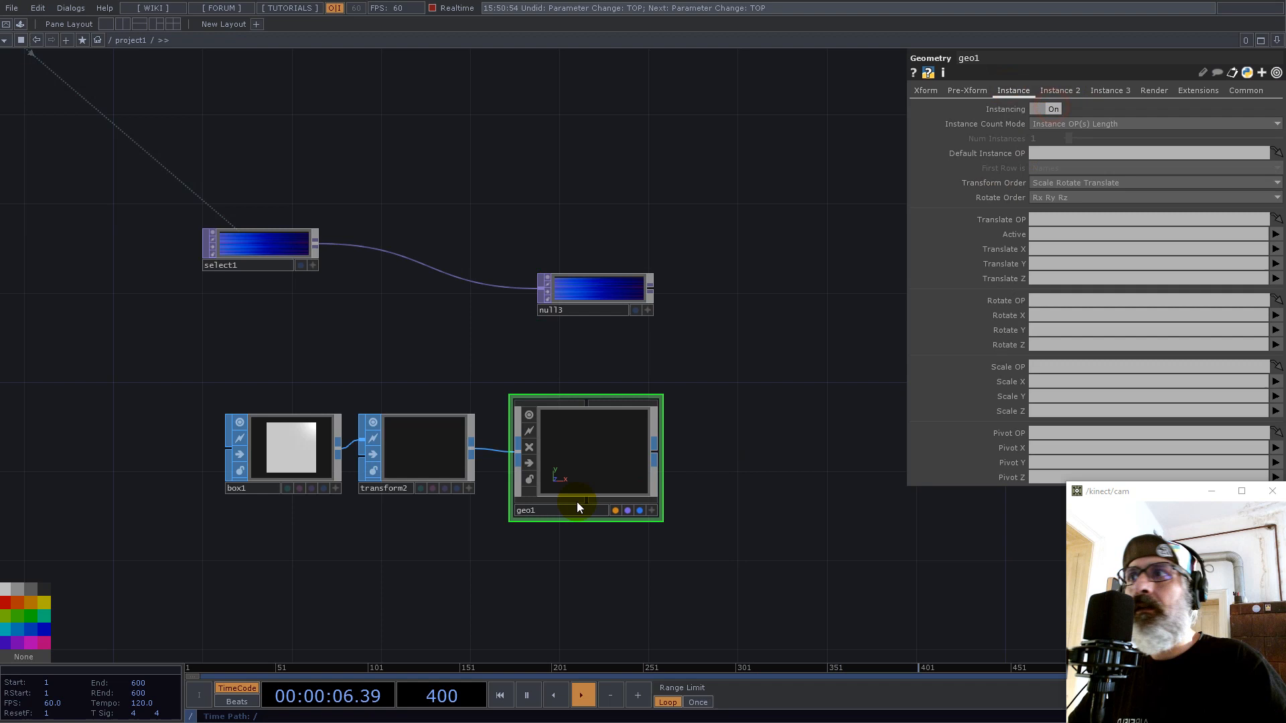
Step: Assign null3 as geo1's instance Translate OP and map Translate X, Y and Z to r, g and b
drag(617, 286, 1048, 219)
click(1034, 250)
text(r)
click(1031, 263)
text(g)
click(1038, 280)
text(b)
click(777, 324)
Step: Split the network pane into two side by side and show a Geometry Viewer of the instanced trails in the second one
click(1277, 42)
click(1188, 70)
click(651, 42)
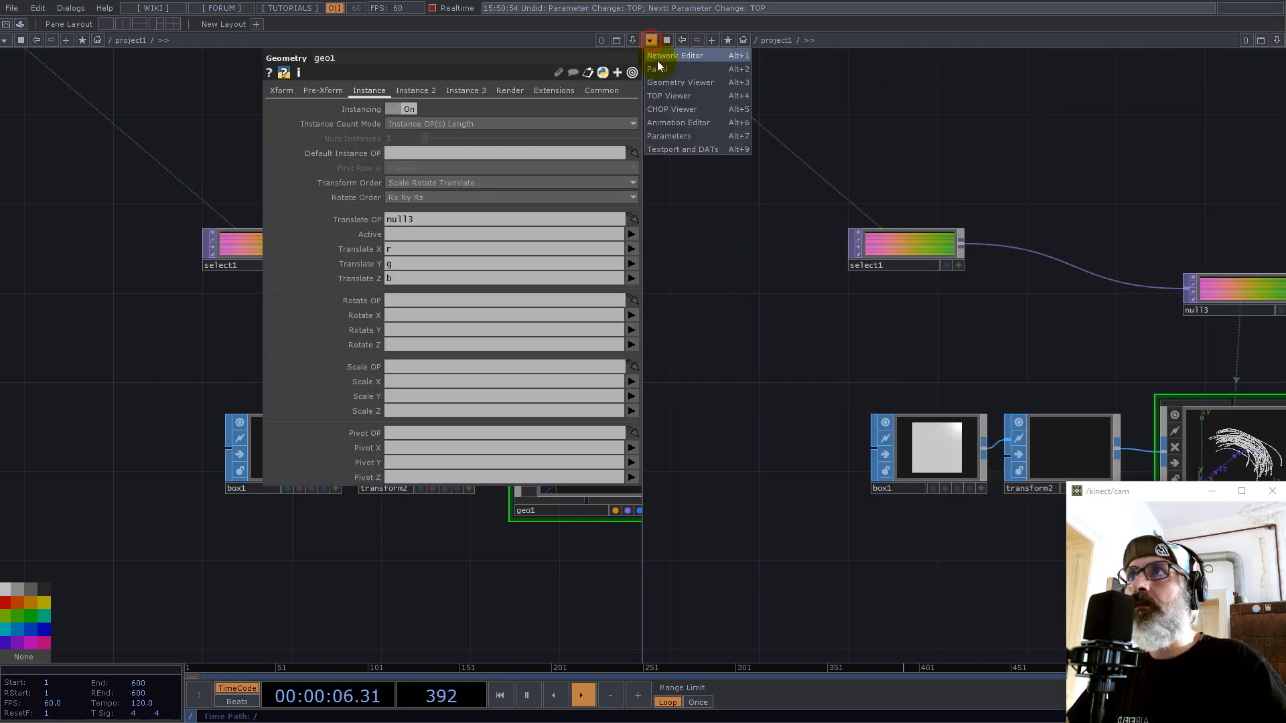
click(663, 82)
drag(1028, 330, 954, 375)
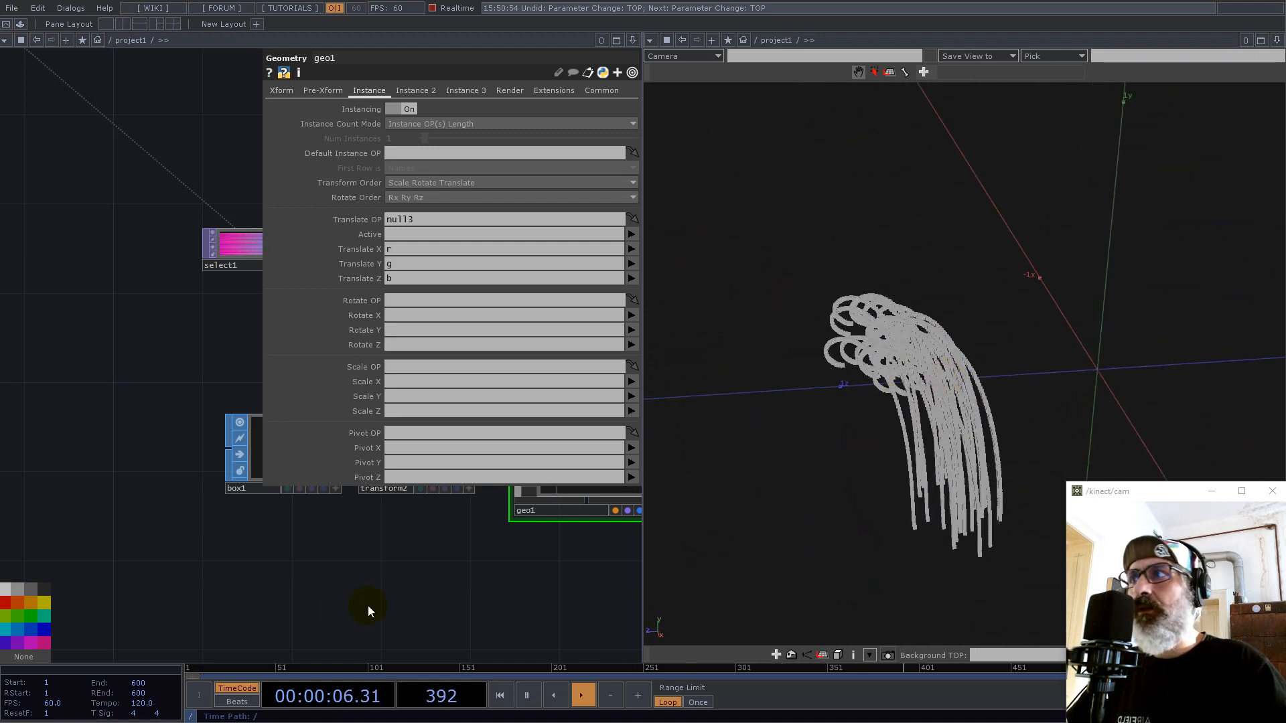
Step: Set noise2's Amplitude to 0.01 and view the resulting trails from another angle
scroll(296, 605, down, 7)
drag(158, 561, 275, 604)
scroll(208, 565, up, 7)
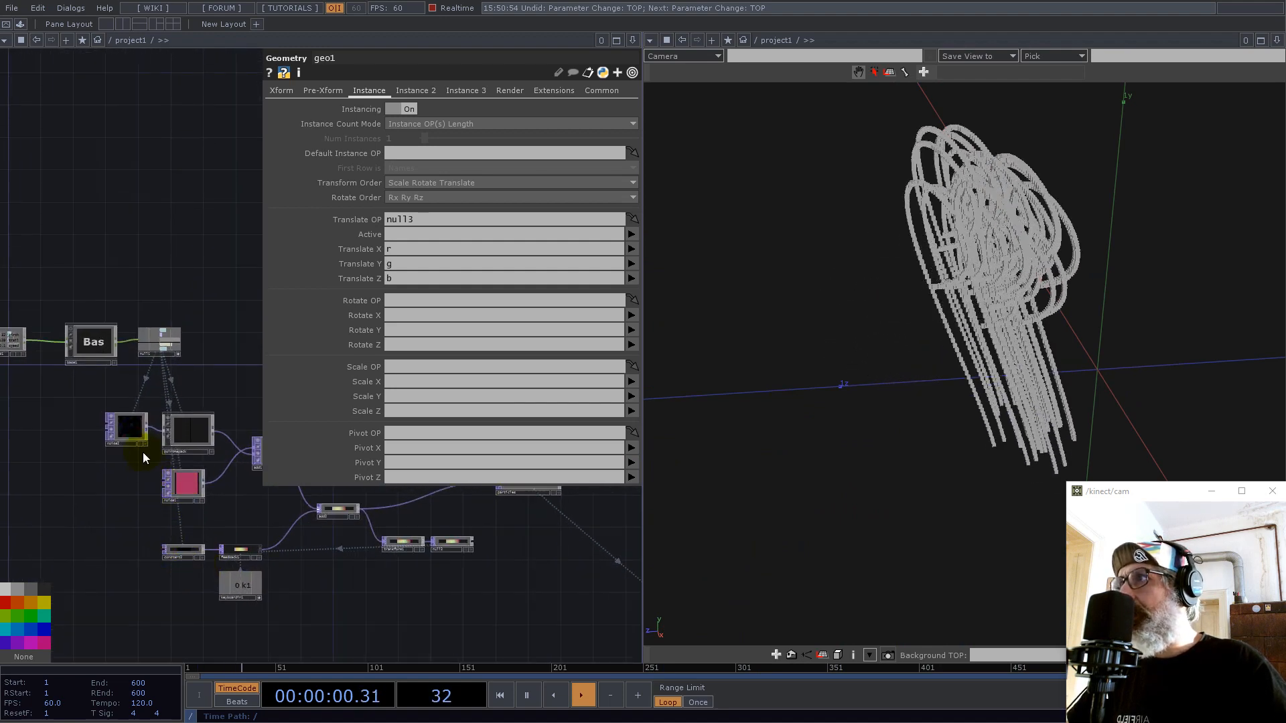
click(127, 428)
mouse_move(432, 232)
mouse_down()
mouse_move(481, 226)
mouse_move(405, 222)
mouse_move(420, 229)
mouse_up()
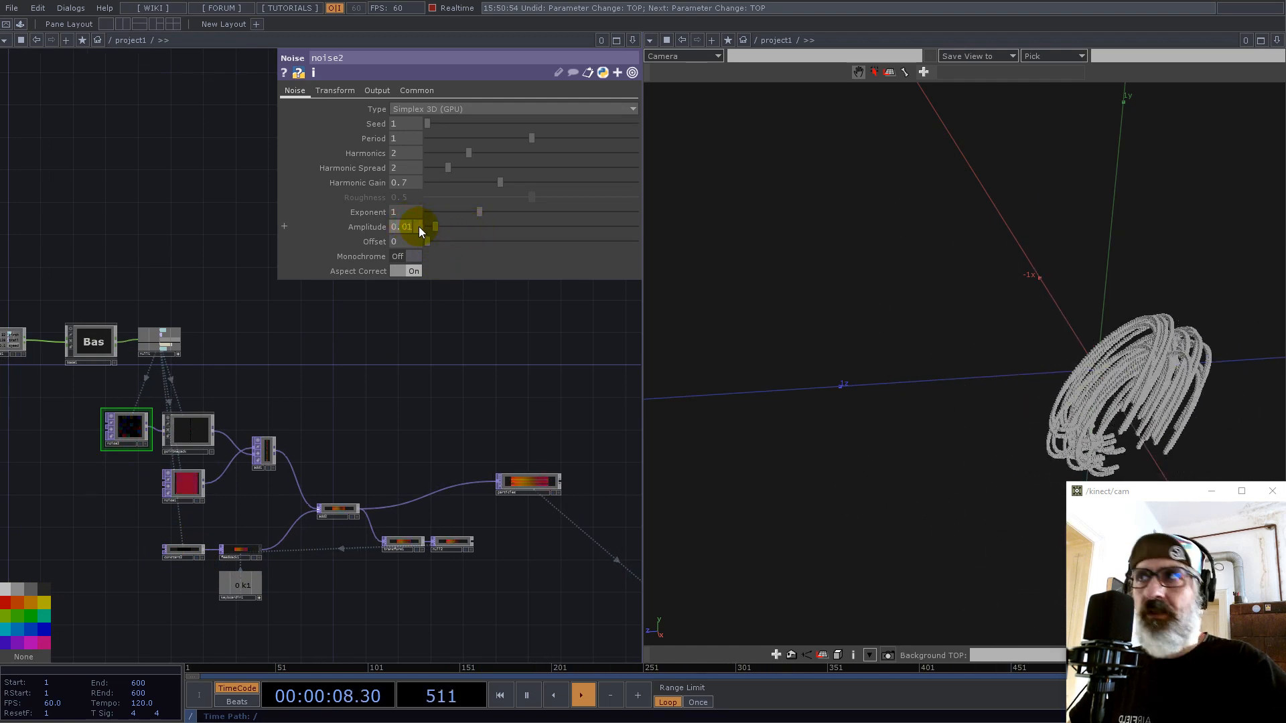
key(Return)
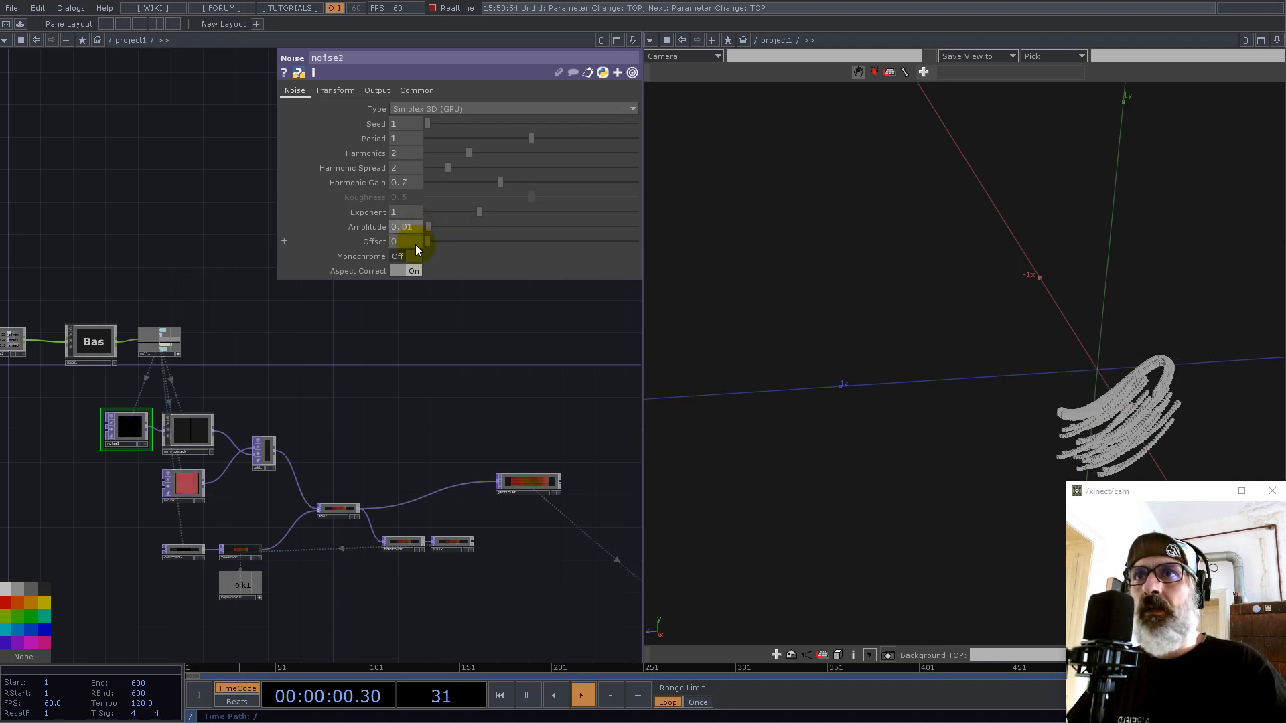
drag(990, 373, 763, 337)
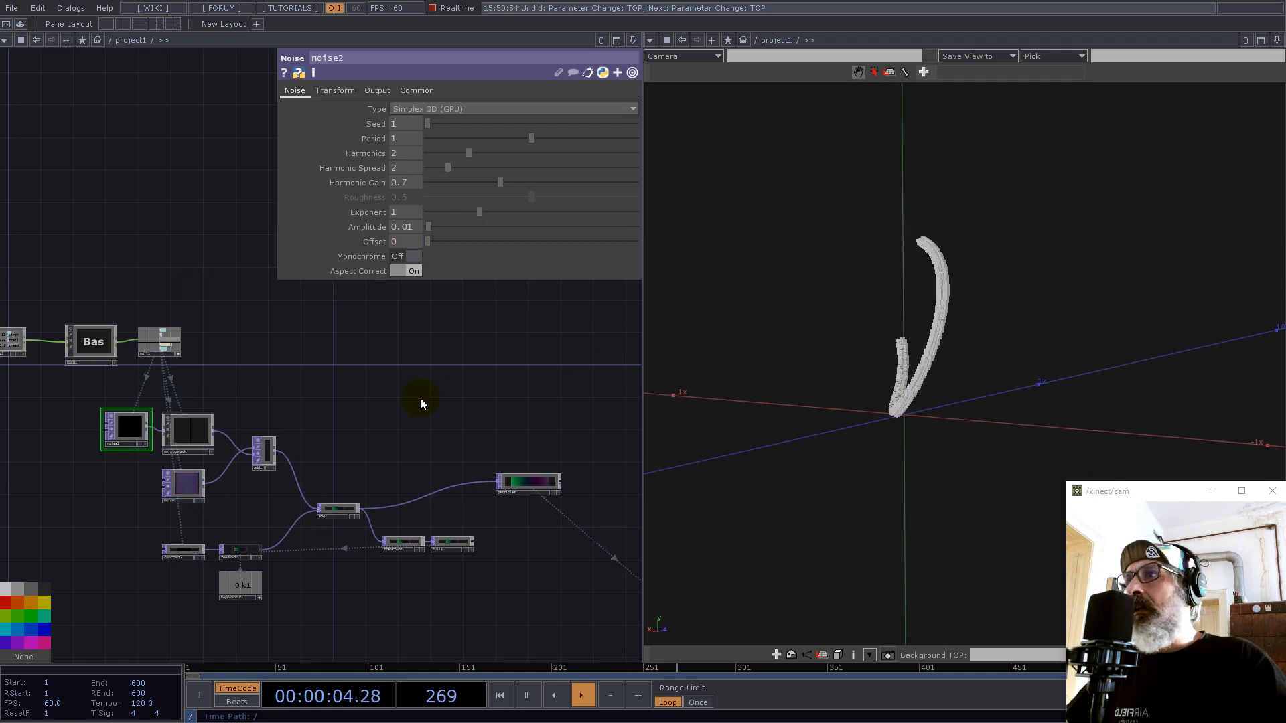
Step: Add a Ramp TOP above select1 and wire select1's output into it
scroll(420, 402, down, 3)
drag(467, 384, 319, 368)
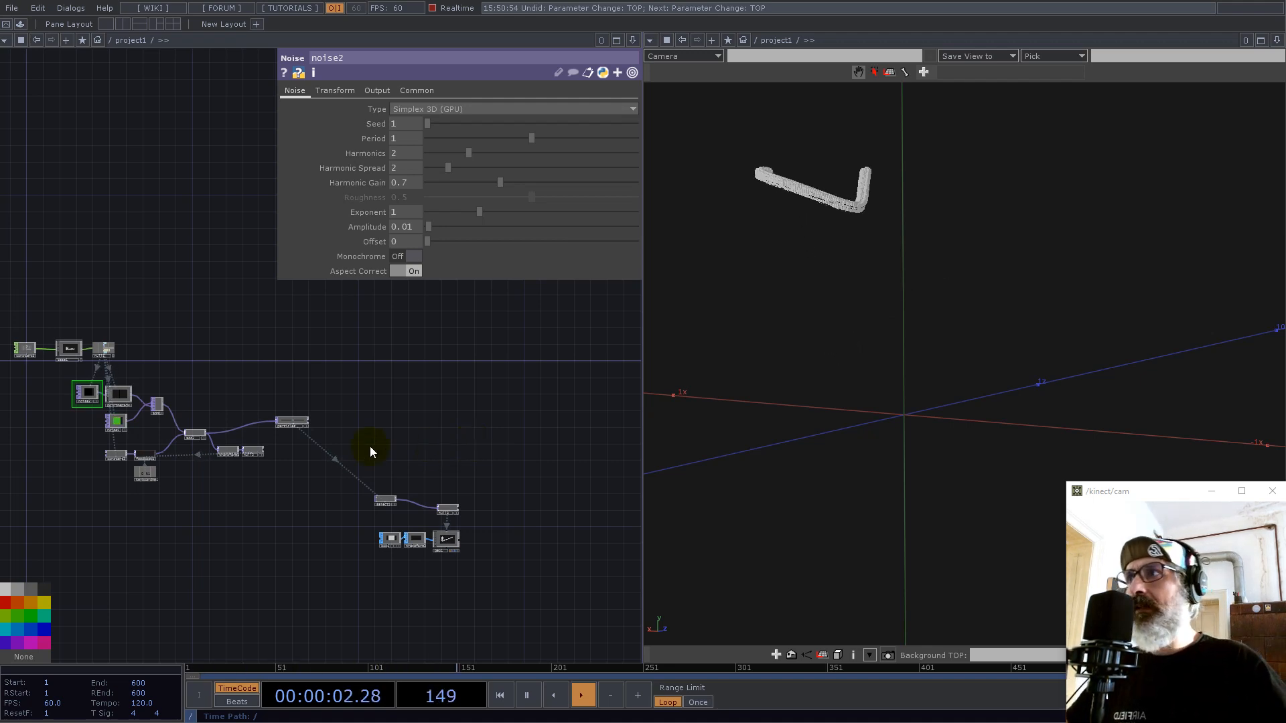
scroll(381, 519, up, 5)
drag(422, 467, 342, 462)
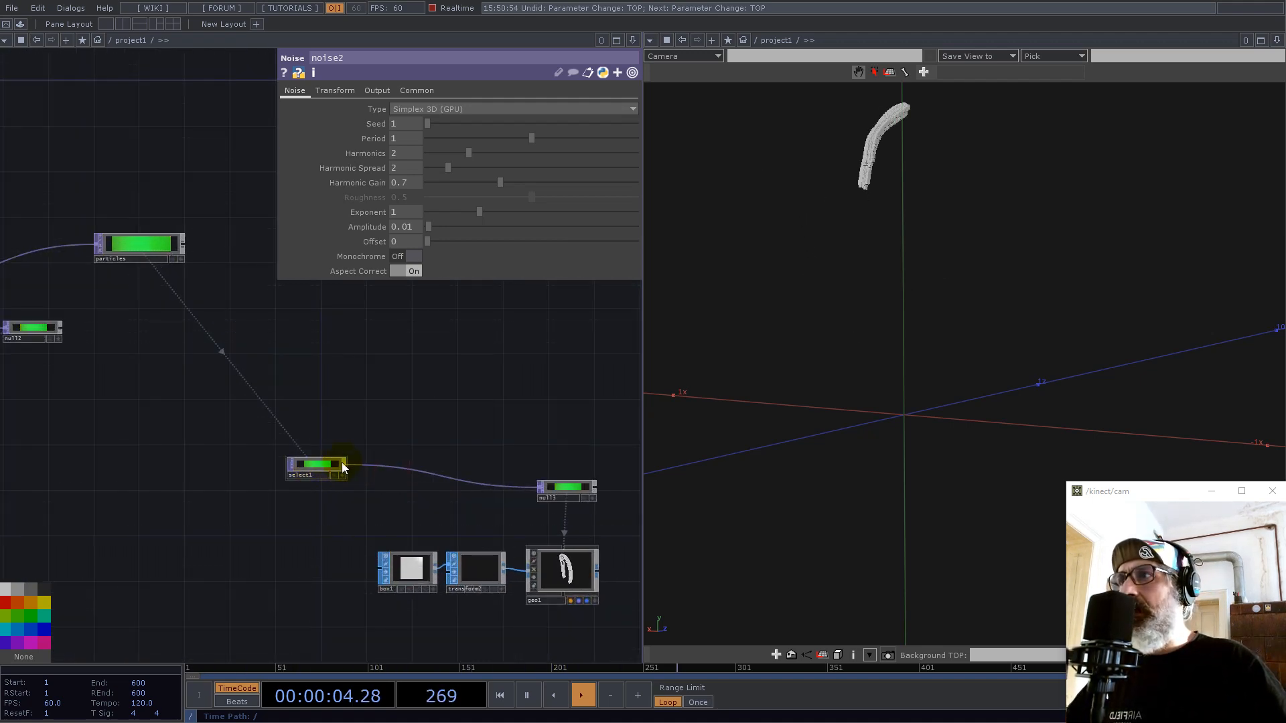
middle_drag(257, 386, 182, 433)
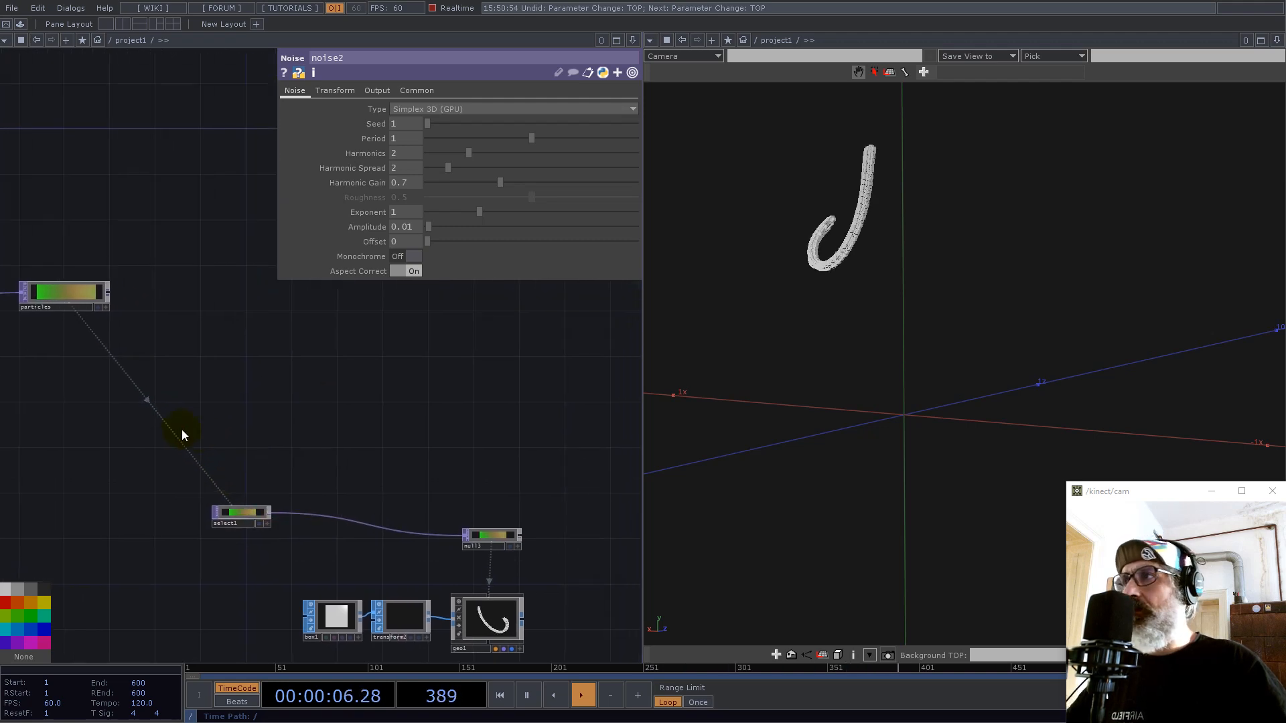
key(Tab)
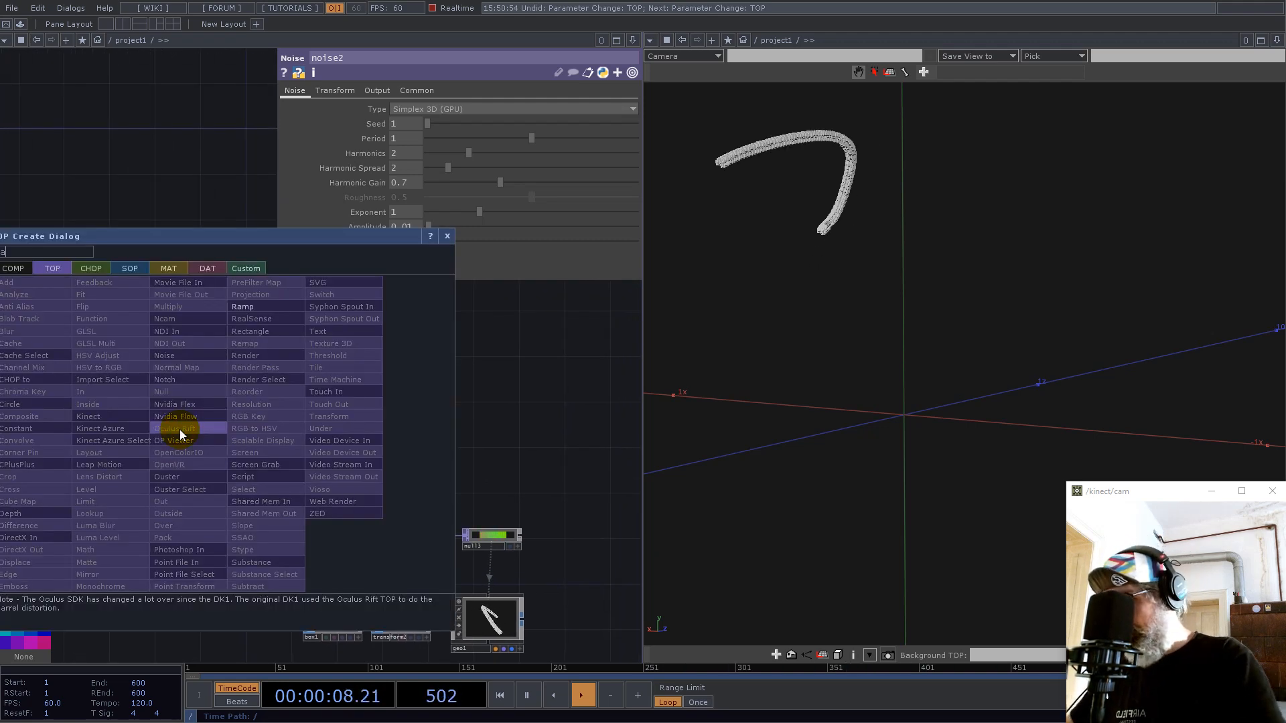
click(242, 307)
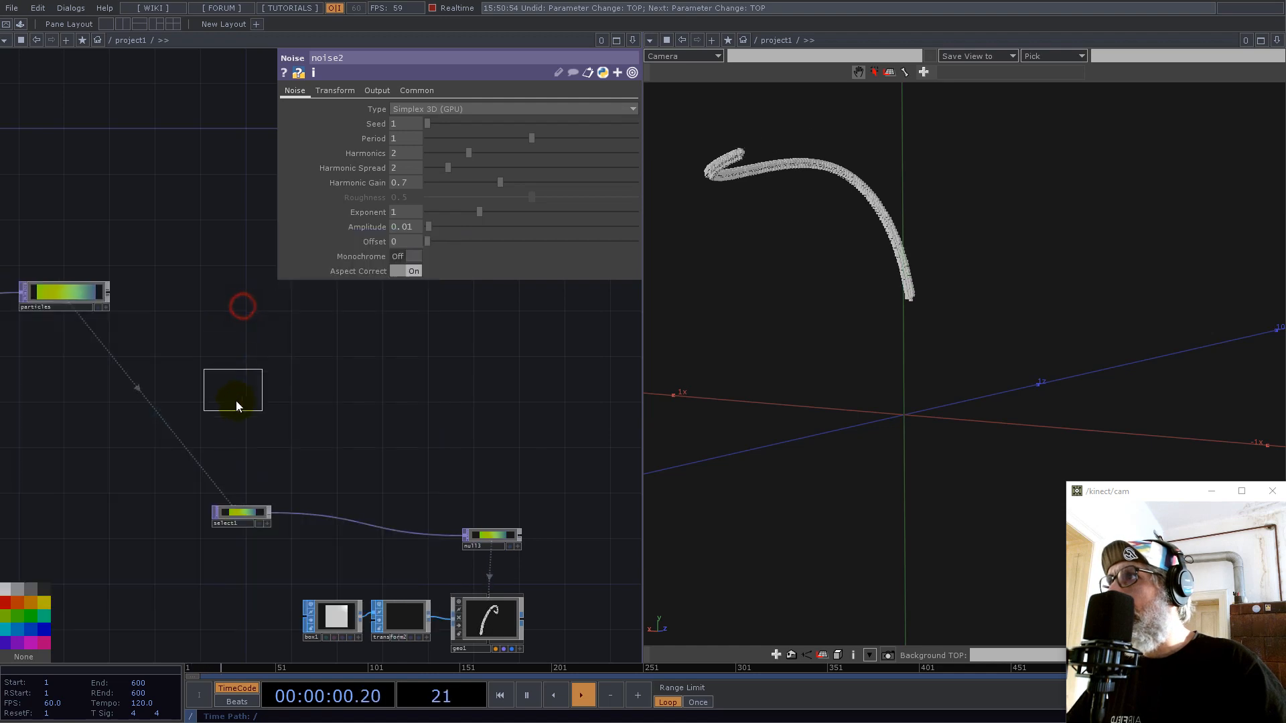
click(235, 405)
middle_drag(303, 451, 365, 549)
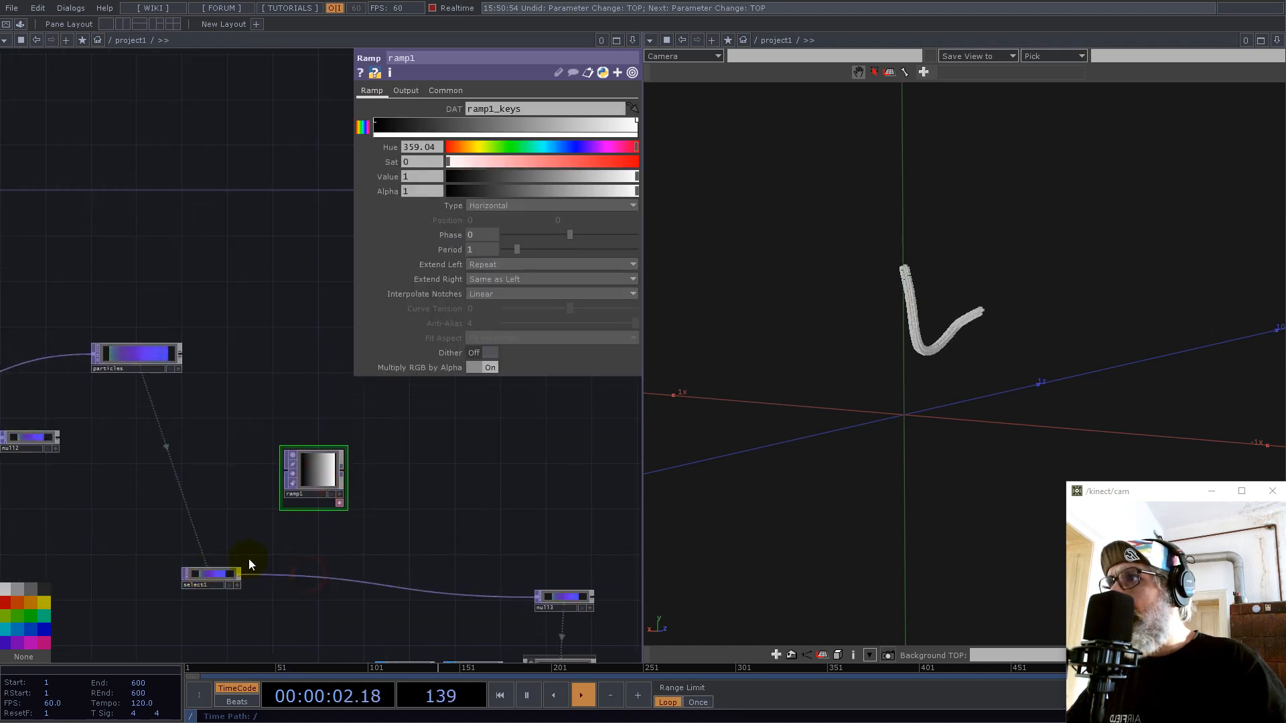
drag(237, 573, 306, 514)
middle_drag(350, 465, 443, 460)
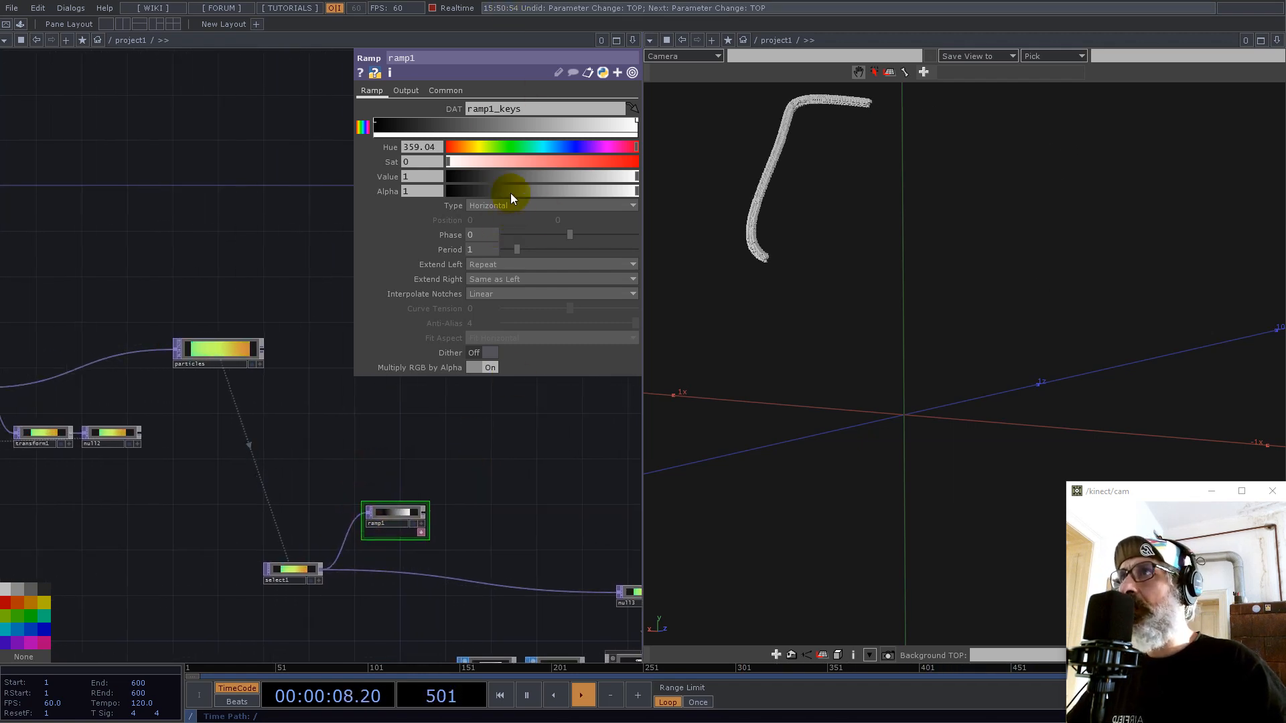
Step: Set ramp1's Pixel Format to 32-bit float (Mono)
click(445, 90)
click(500, 256)
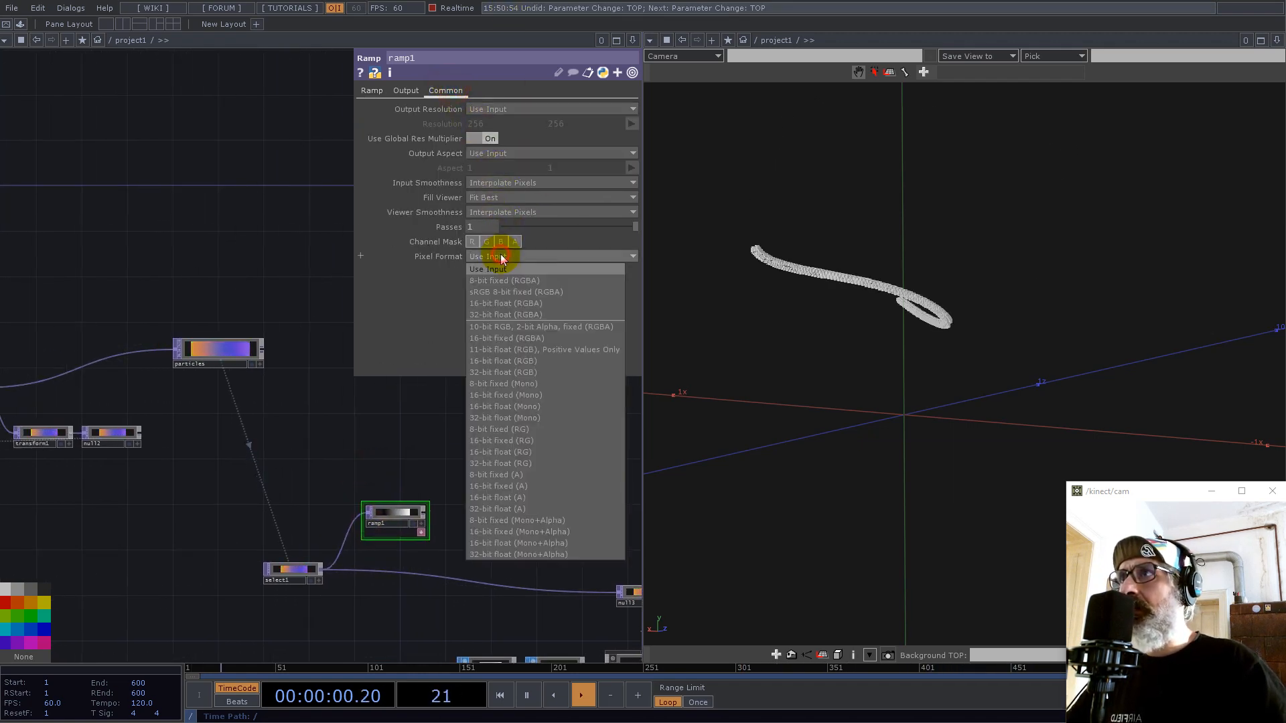
click(525, 417)
middle_drag(499, 543, 275, 364)
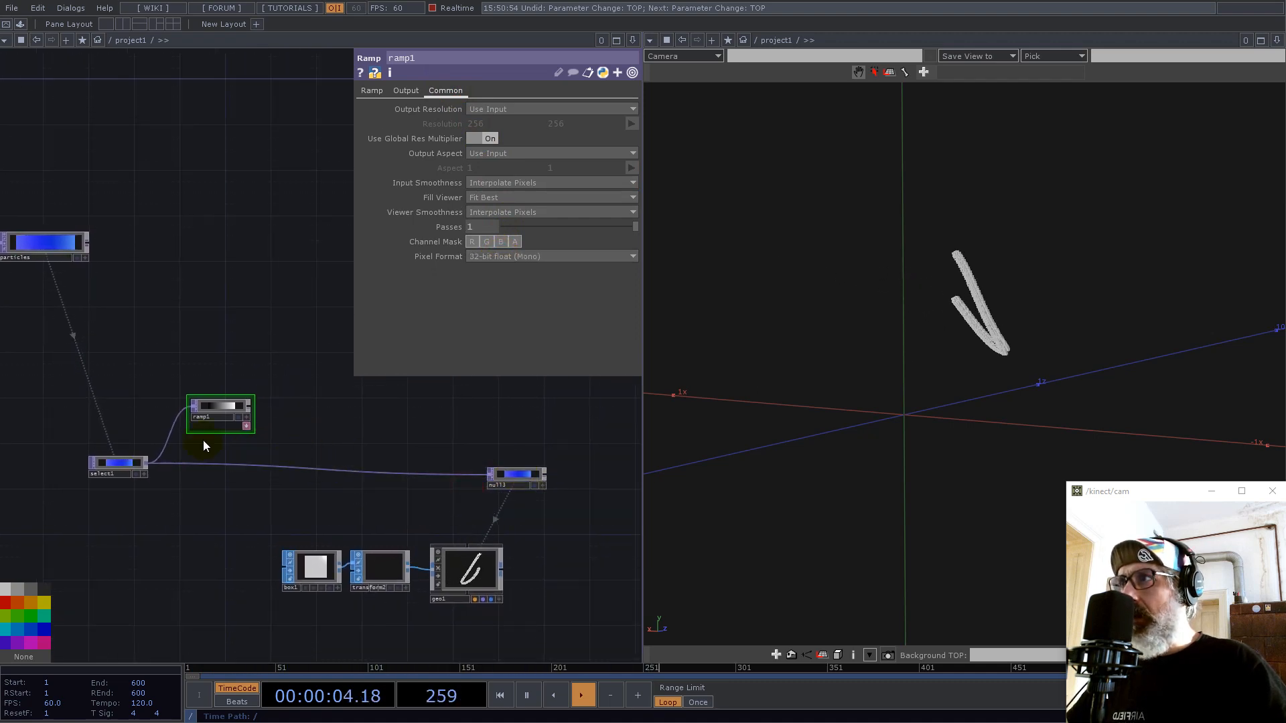
scroll(203, 414, up, 5)
scroll(243, 401, down, 3)
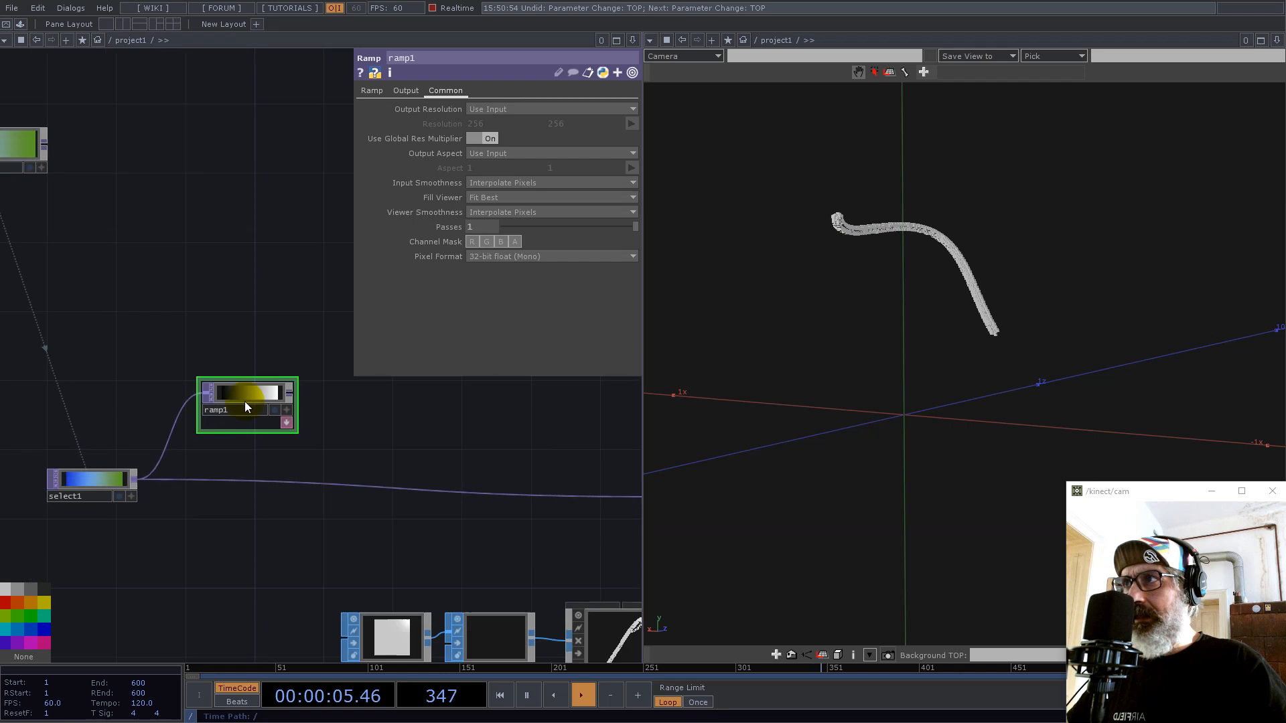
right_click(287, 393)
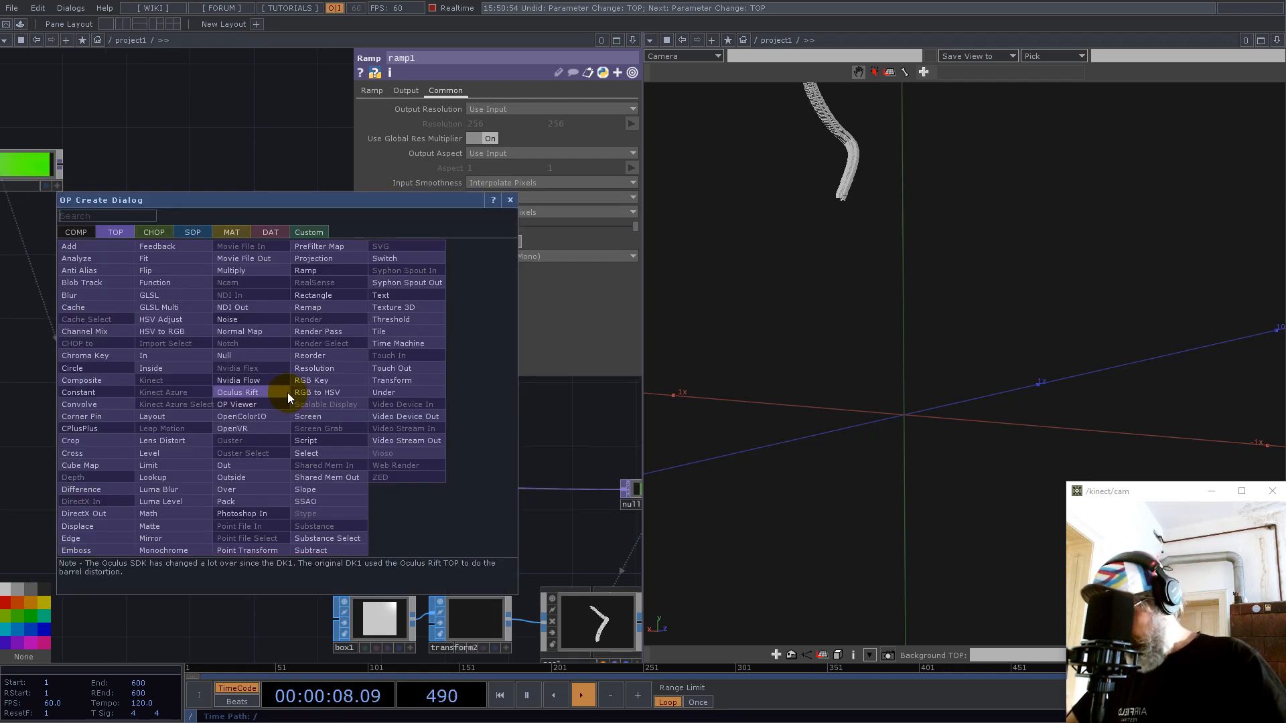
text(mu)
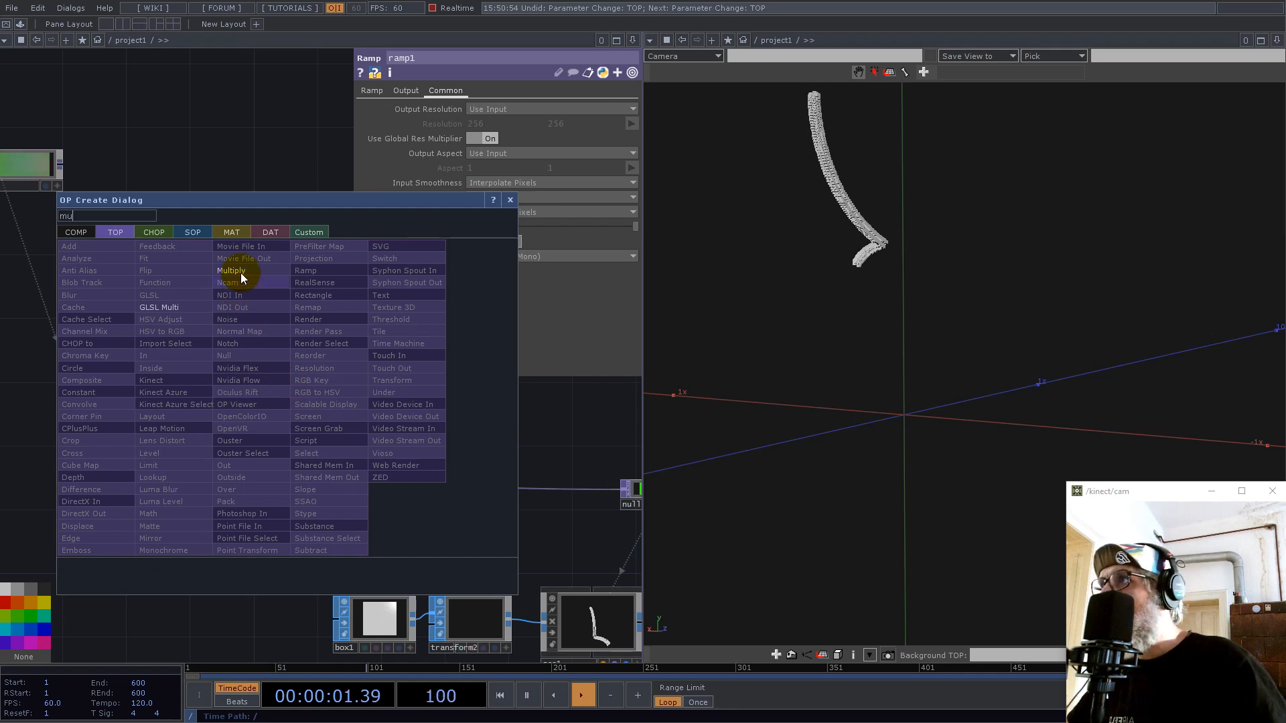
click(240, 271)
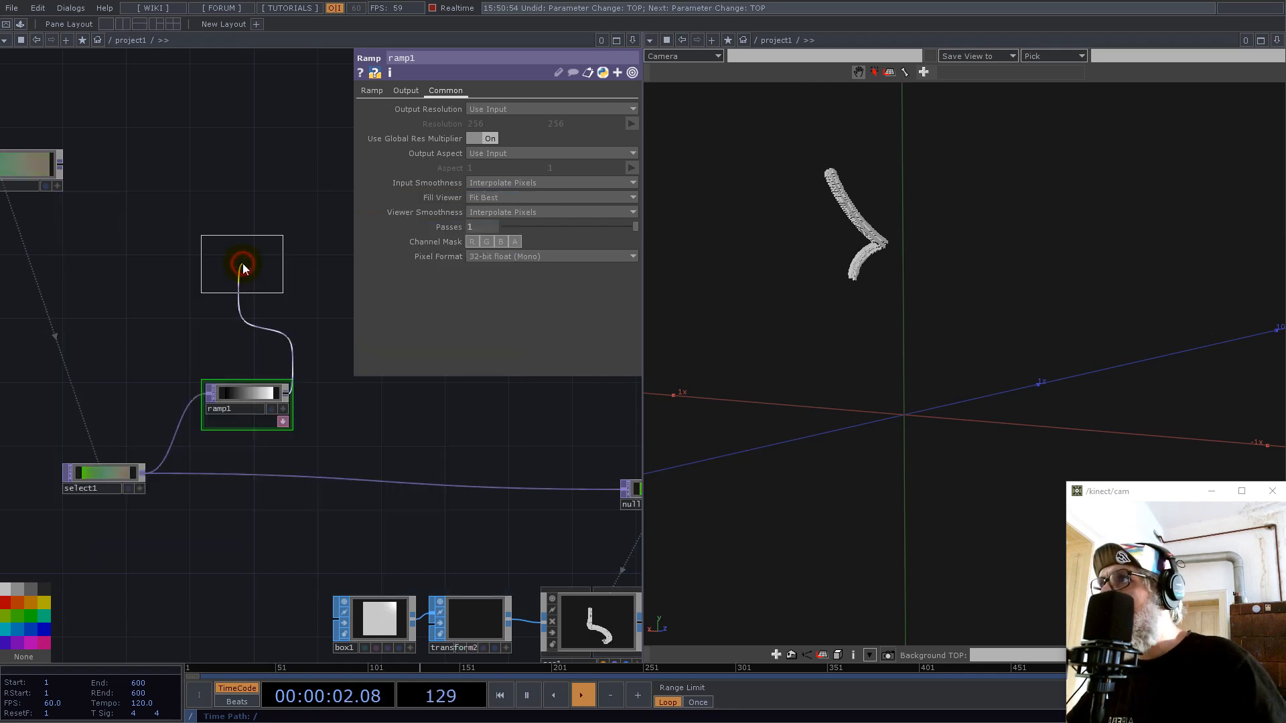
click(274, 285)
key(Delete)
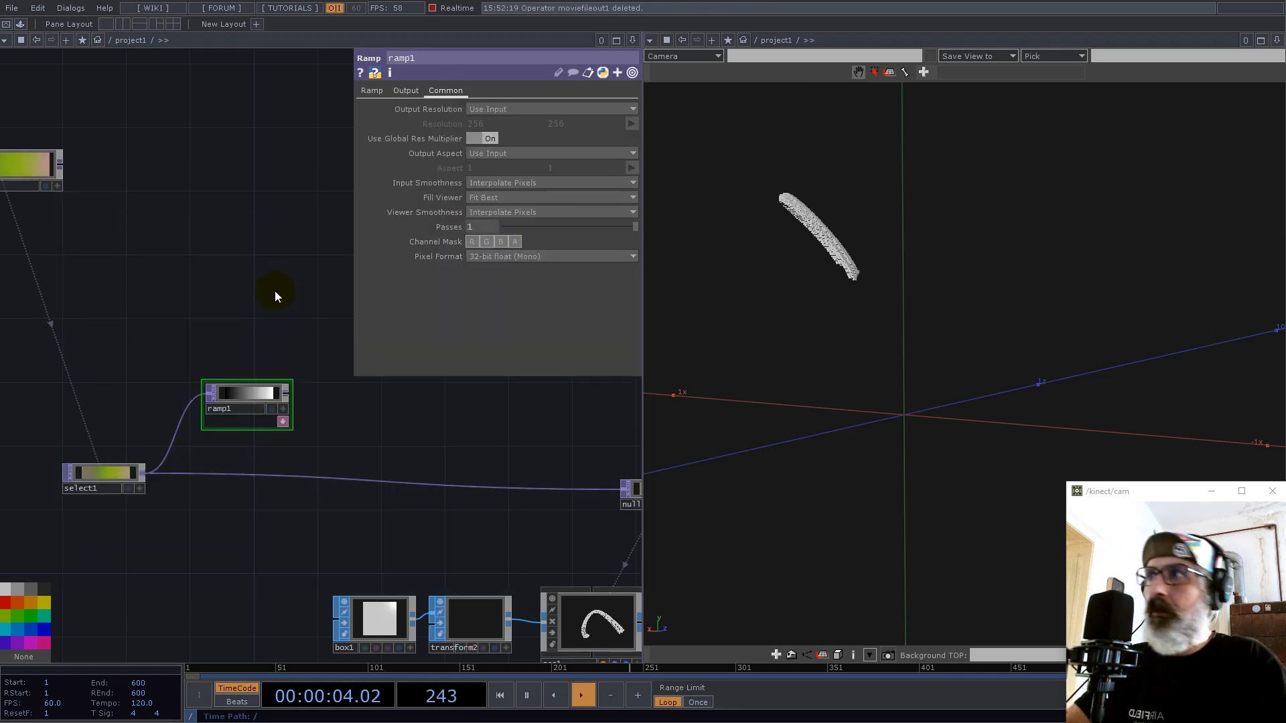
Step: Append a Multiply TOP to ramp1's output, placed between ramp1 and null3
right_click(286, 392)
text(mul)
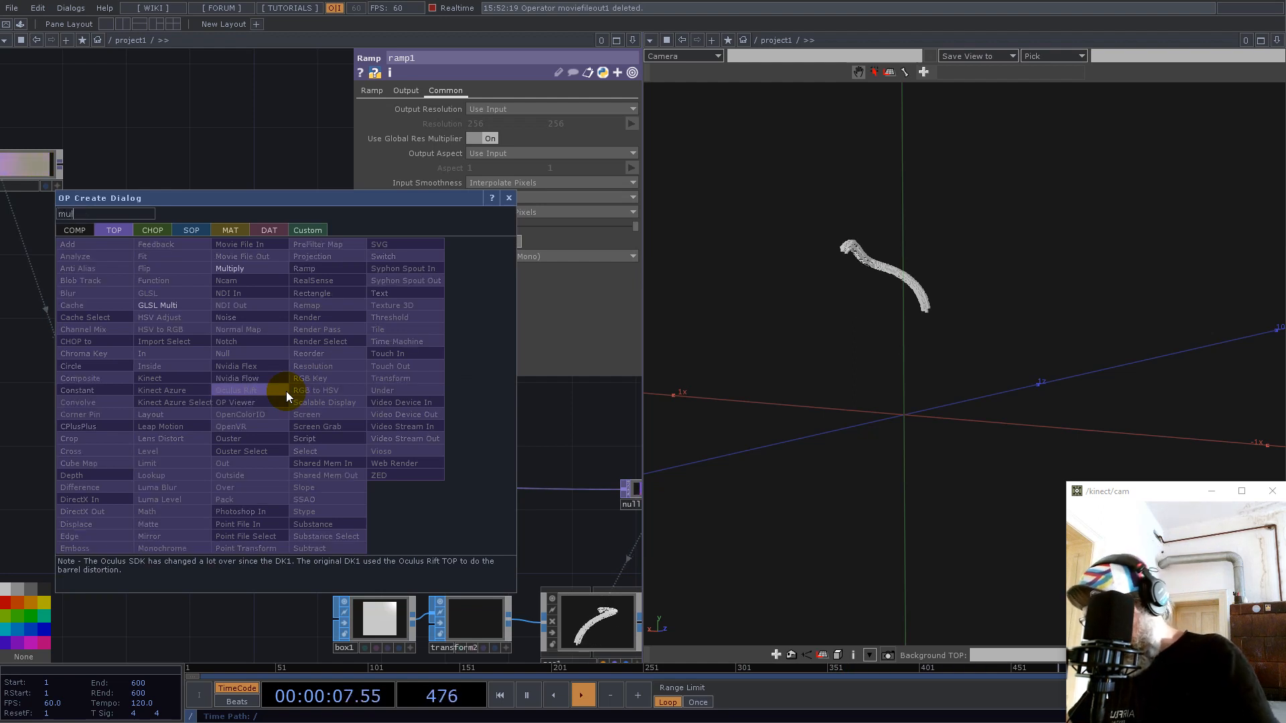
click(230, 269)
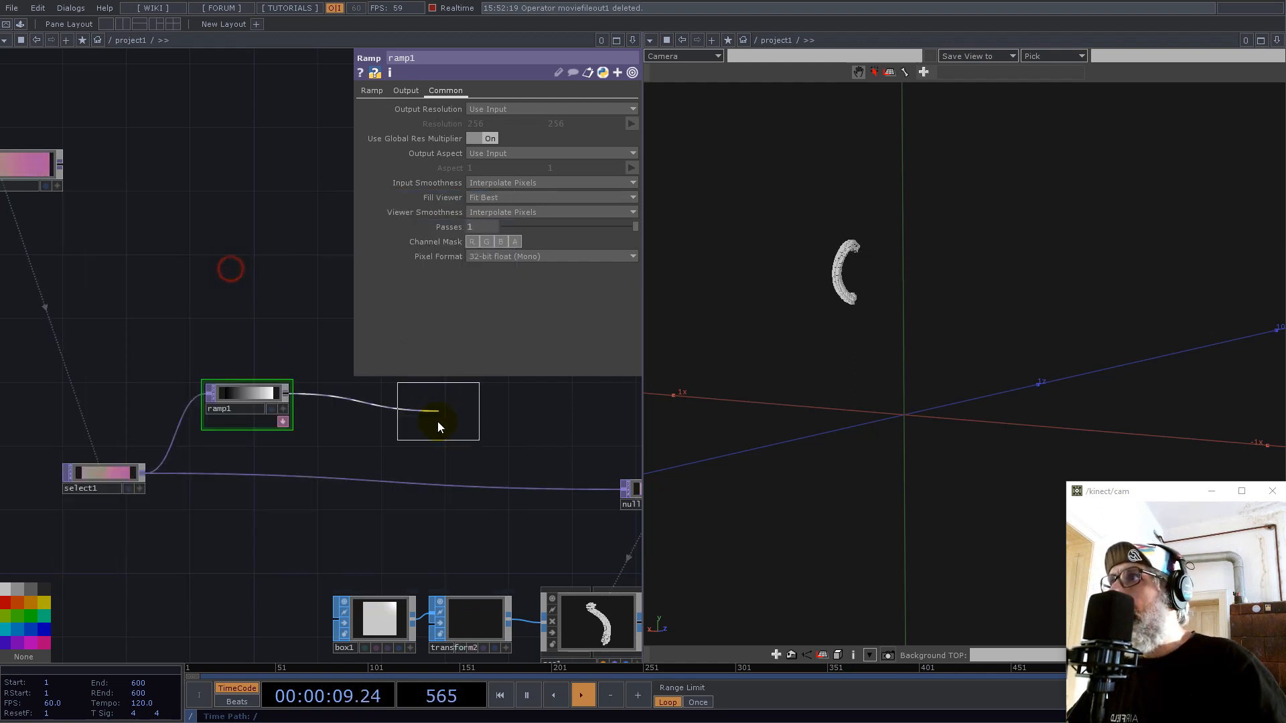
click(377, 408)
Step: Wire select1 into multiply1 as its second input and feed multiply1's output into null3
drag(146, 476, 335, 413)
drag(474, 408, 433, 403)
drag(535, 473, 567, 483)
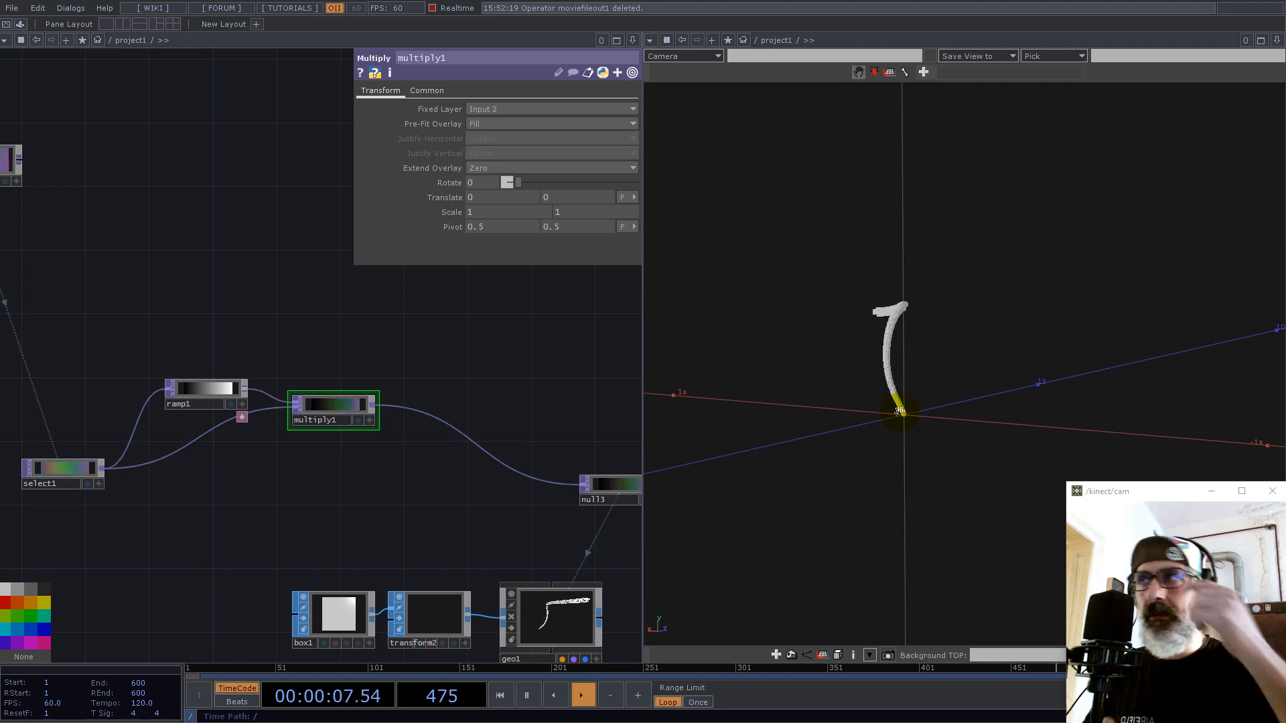
Step: Branch a Level TOP off ramp1's output, placed below it, and set its Invert to 1
drag(350, 500, 454, 469)
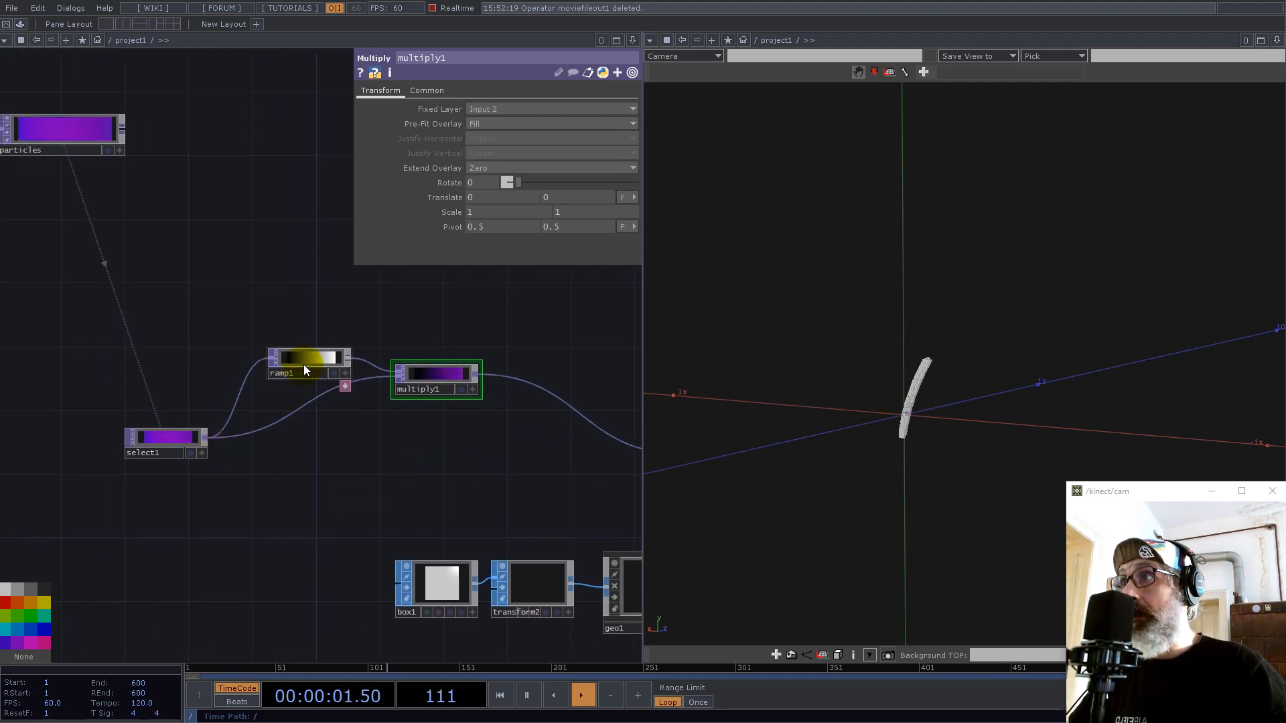
drag(170, 440, 90, 439)
drag(300, 358, 206, 371)
right_click(237, 375)
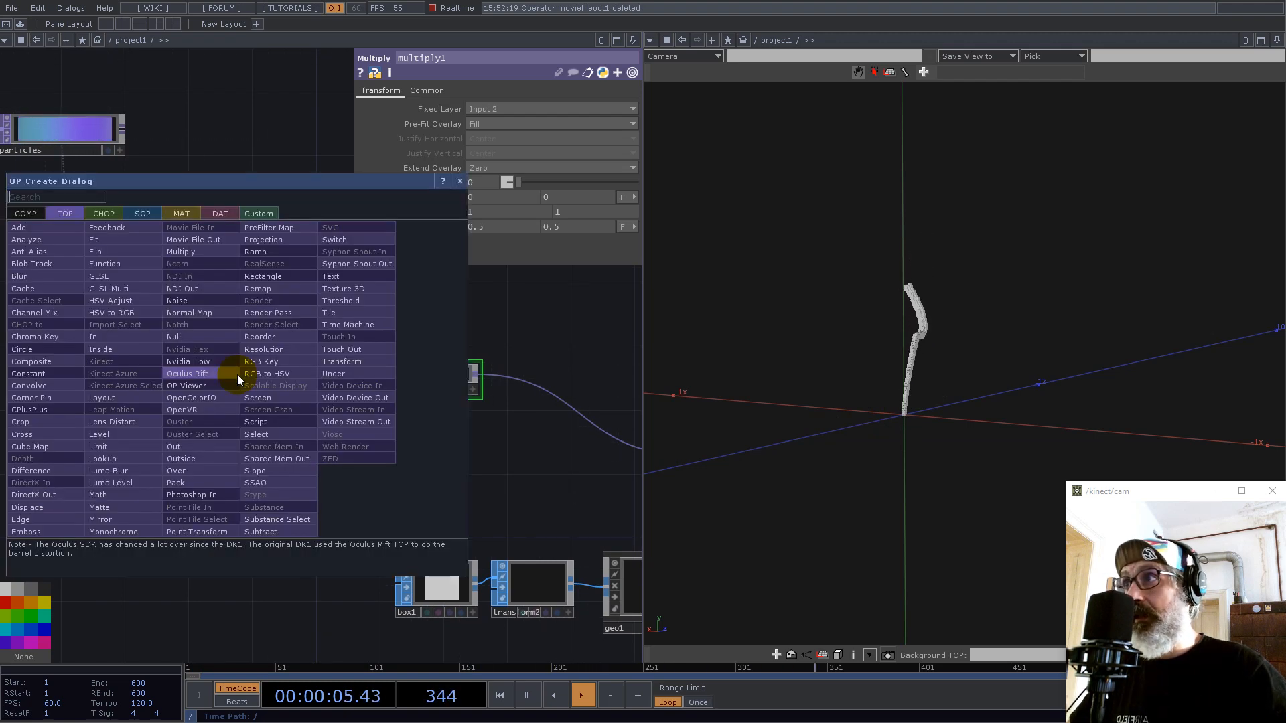
text(le)
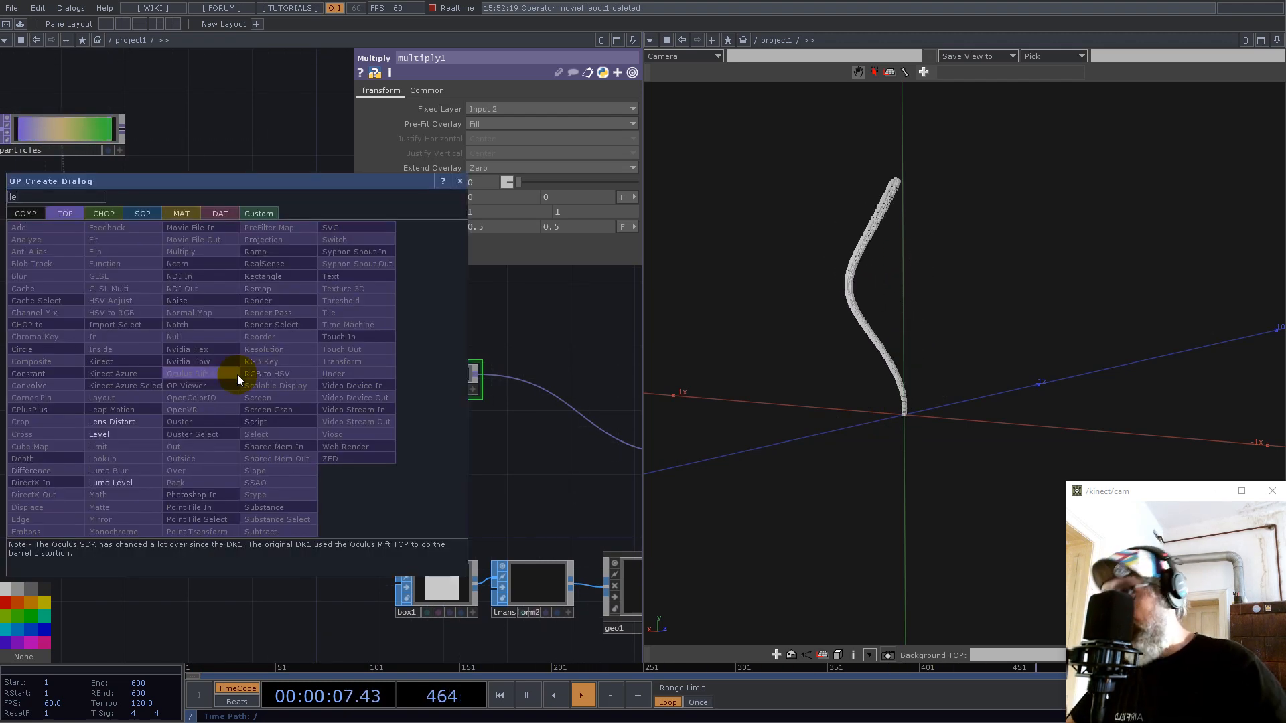
click(131, 432)
click(310, 456)
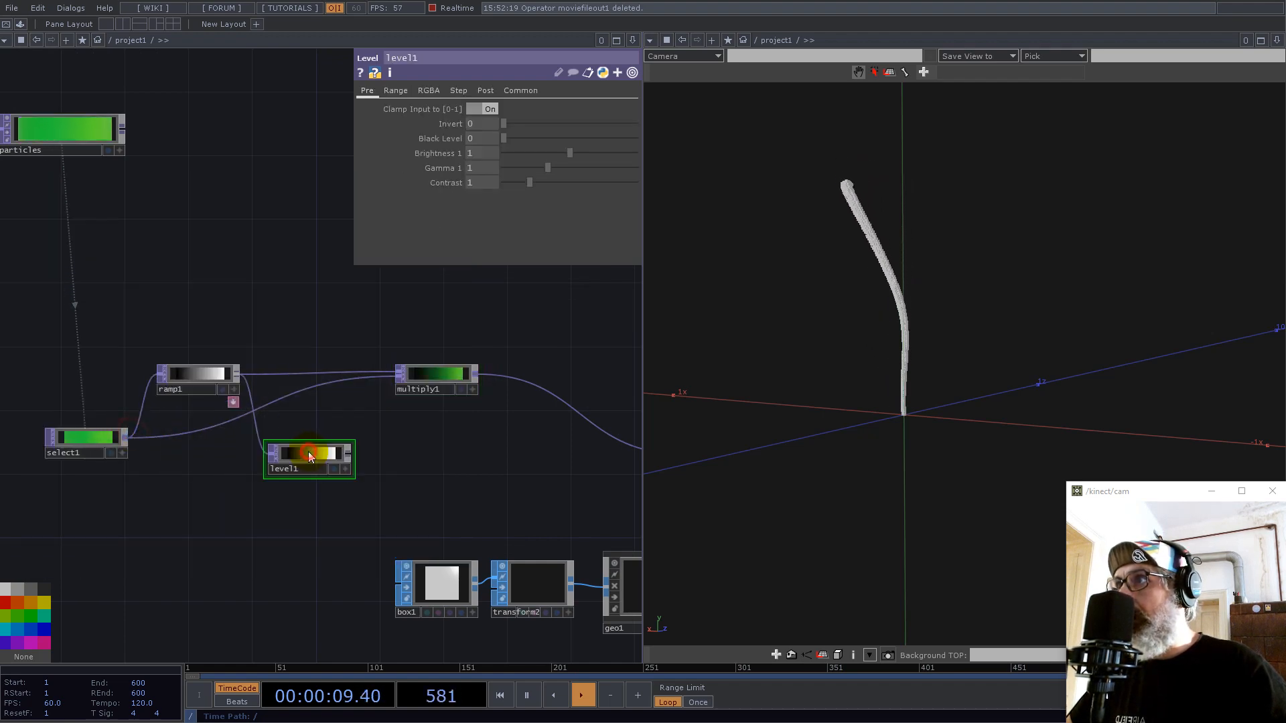
drag(508, 126, 647, 131)
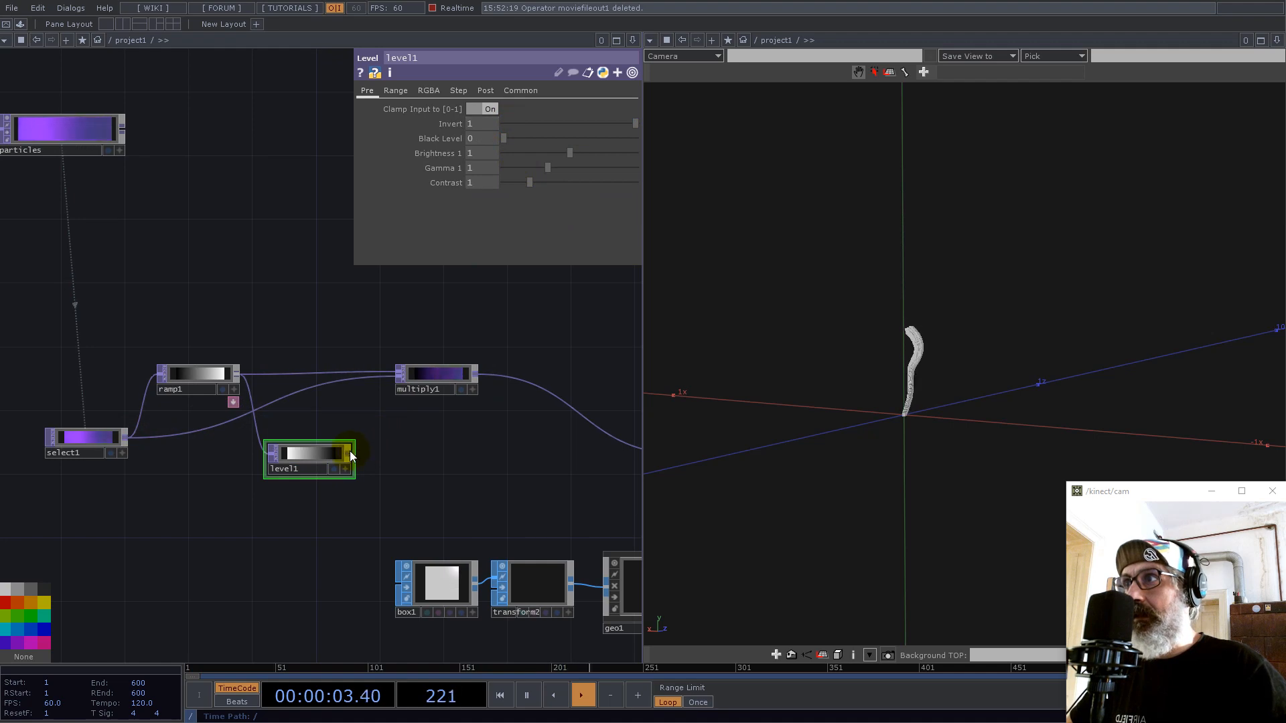
Step: Append a Multiply TOP to level1's output and wire select1 into it as the second input
right_click(349, 451)
click(308, 325)
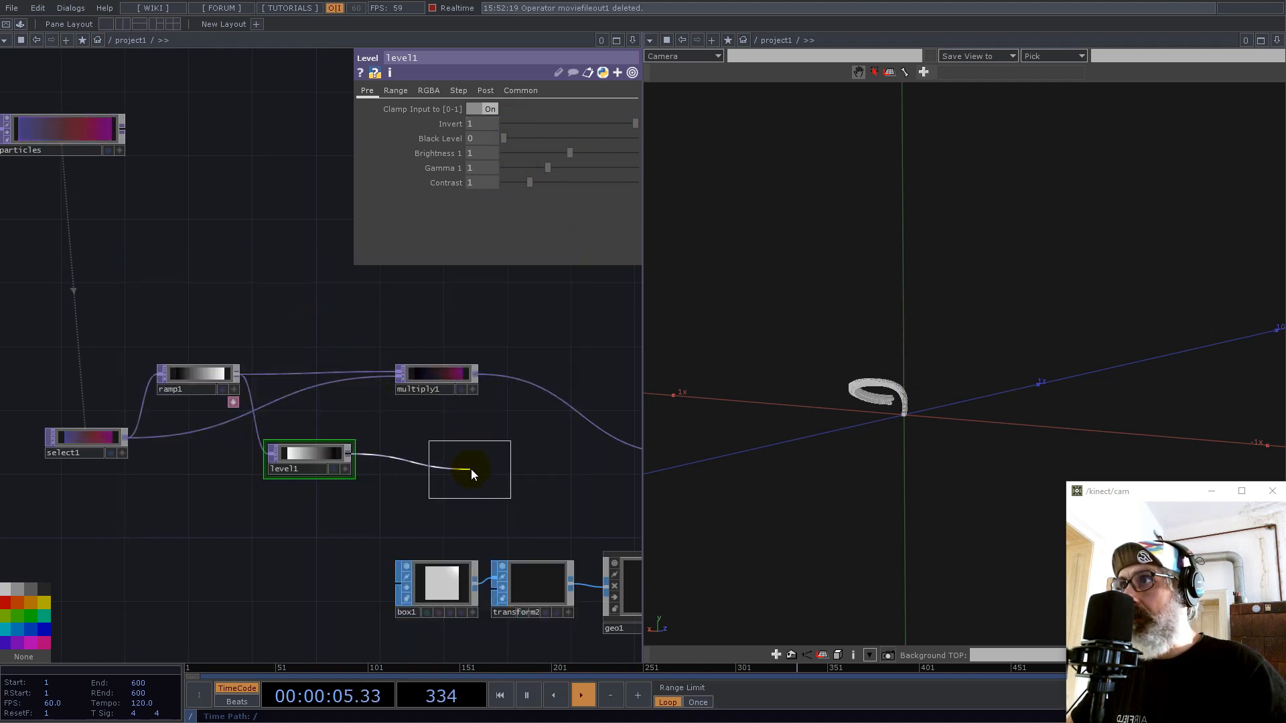
click(473, 472)
drag(93, 447, 422, 510)
Step: Combine multiply1 and multiply2 with an Add TOP and feed its output into null3, tidying the node positions
drag(481, 448, 525, 394)
right_click(520, 319)
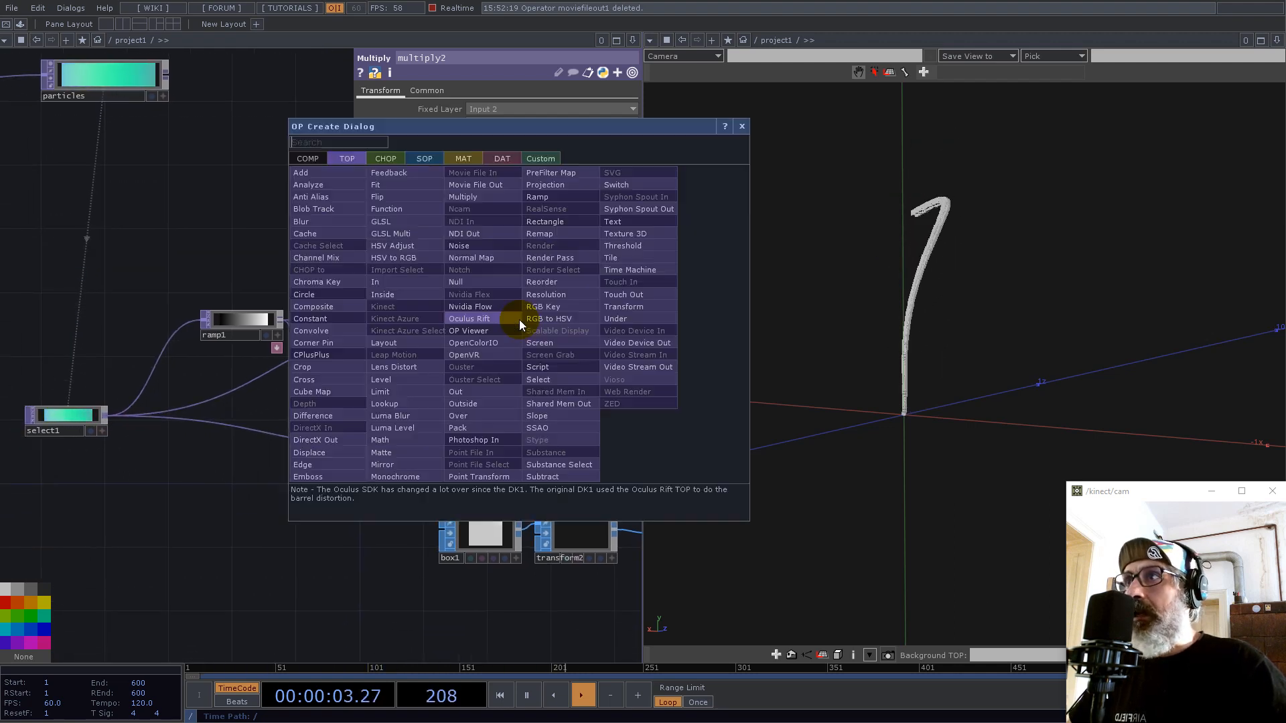
click(300, 172)
click(589, 396)
drag(488, 381, 365, 386)
click(427, 407)
click(510, 407)
click(547, 395)
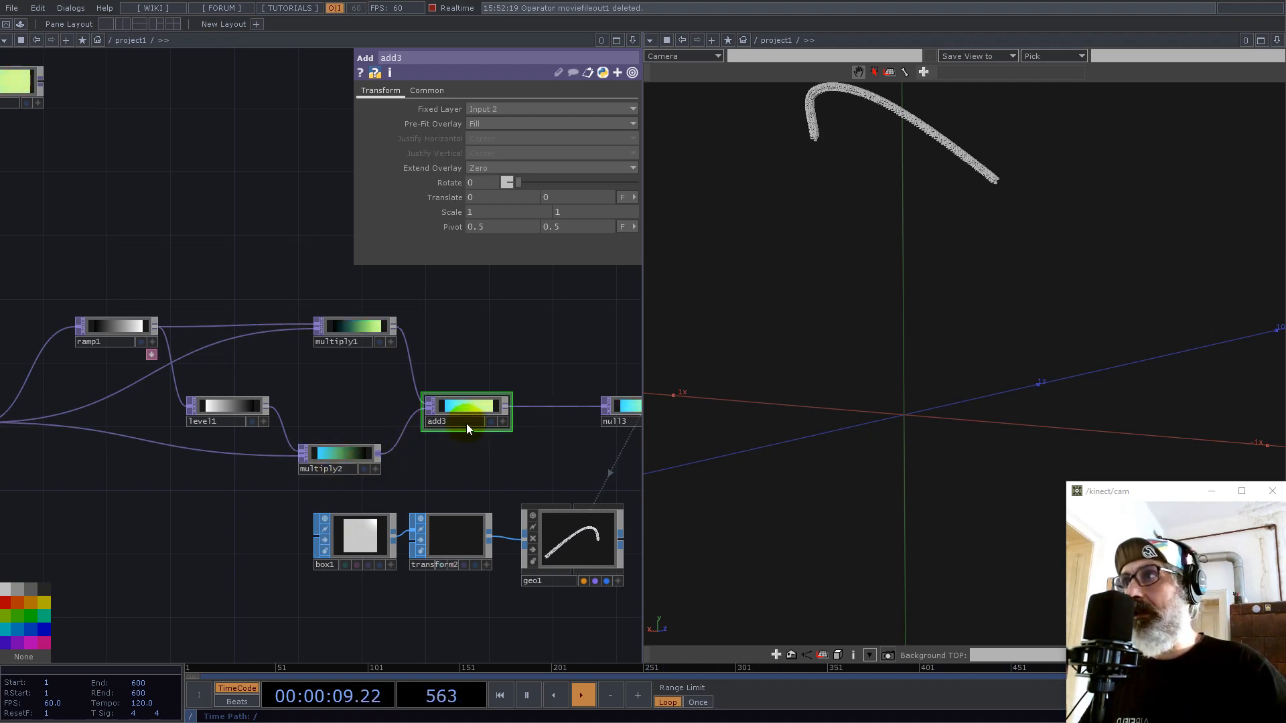
drag(470, 416, 470, 395)
drag(345, 327, 313, 327)
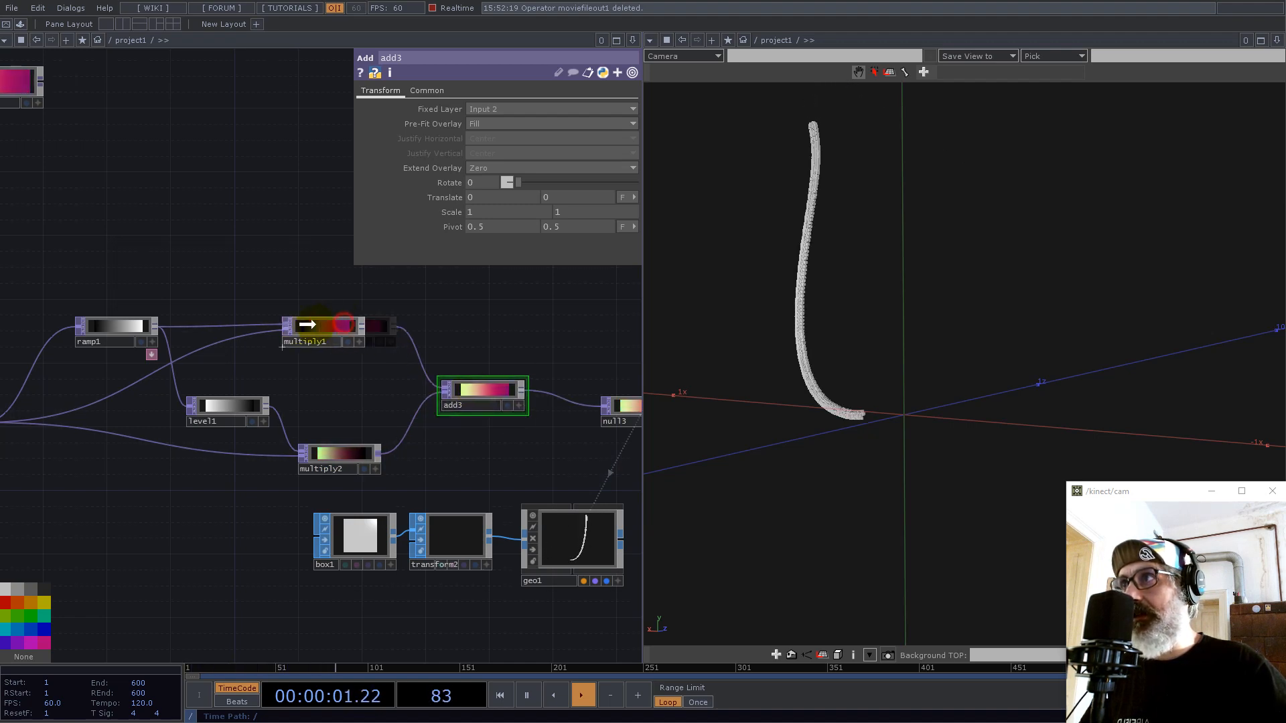
Step: Append a Noise TOP to select1's output below the other branches and wire select1 into its second input too
drag(364, 407, 451, 359)
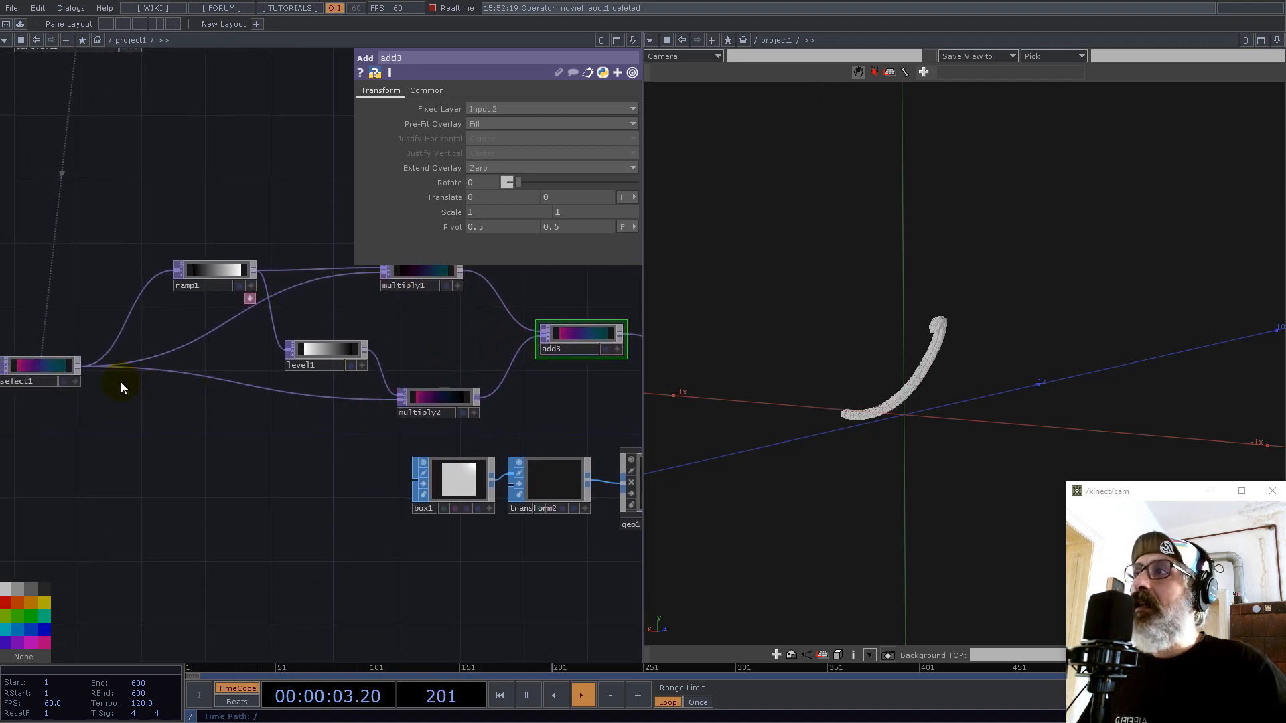
drag(56, 376, 24, 391)
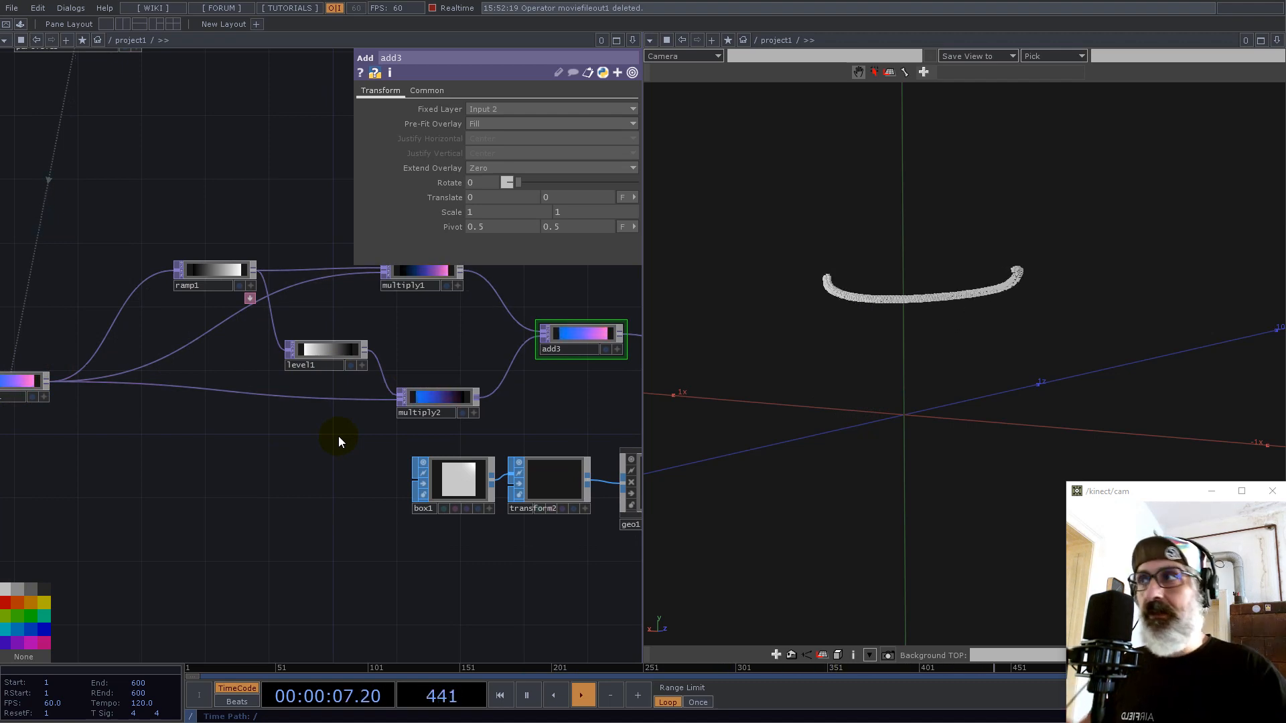
right_click(50, 383)
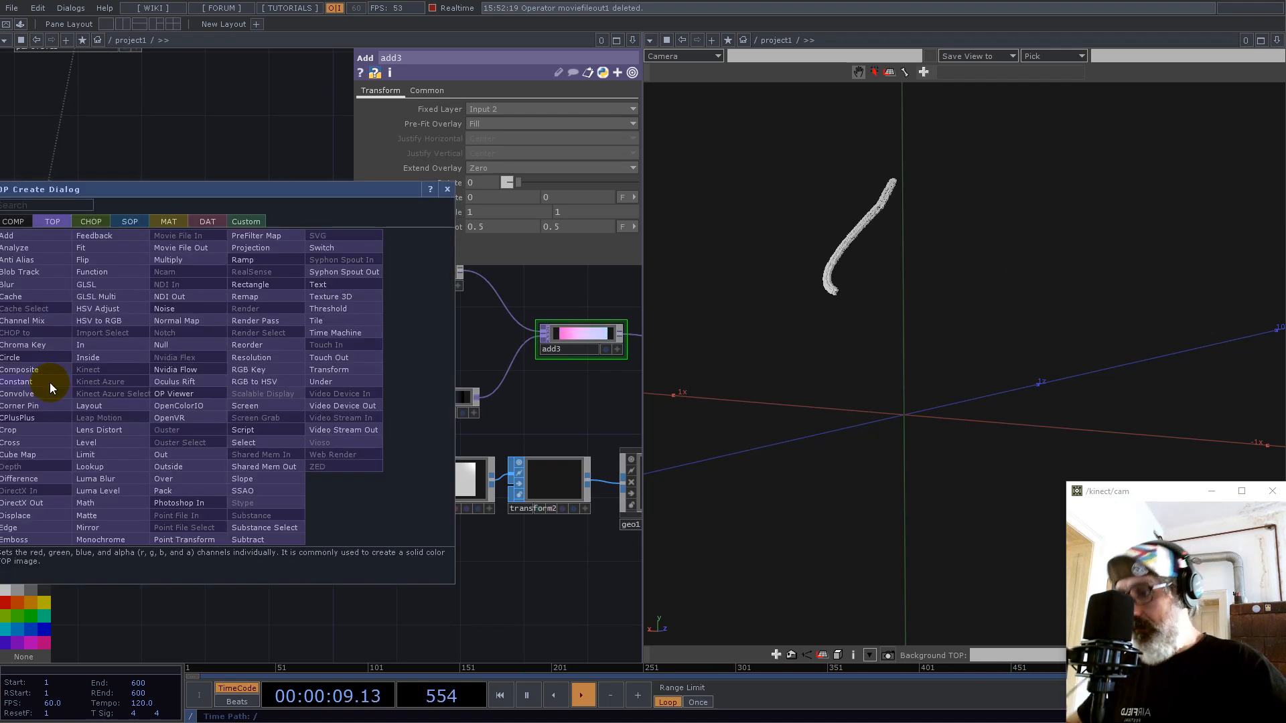
text(noise)
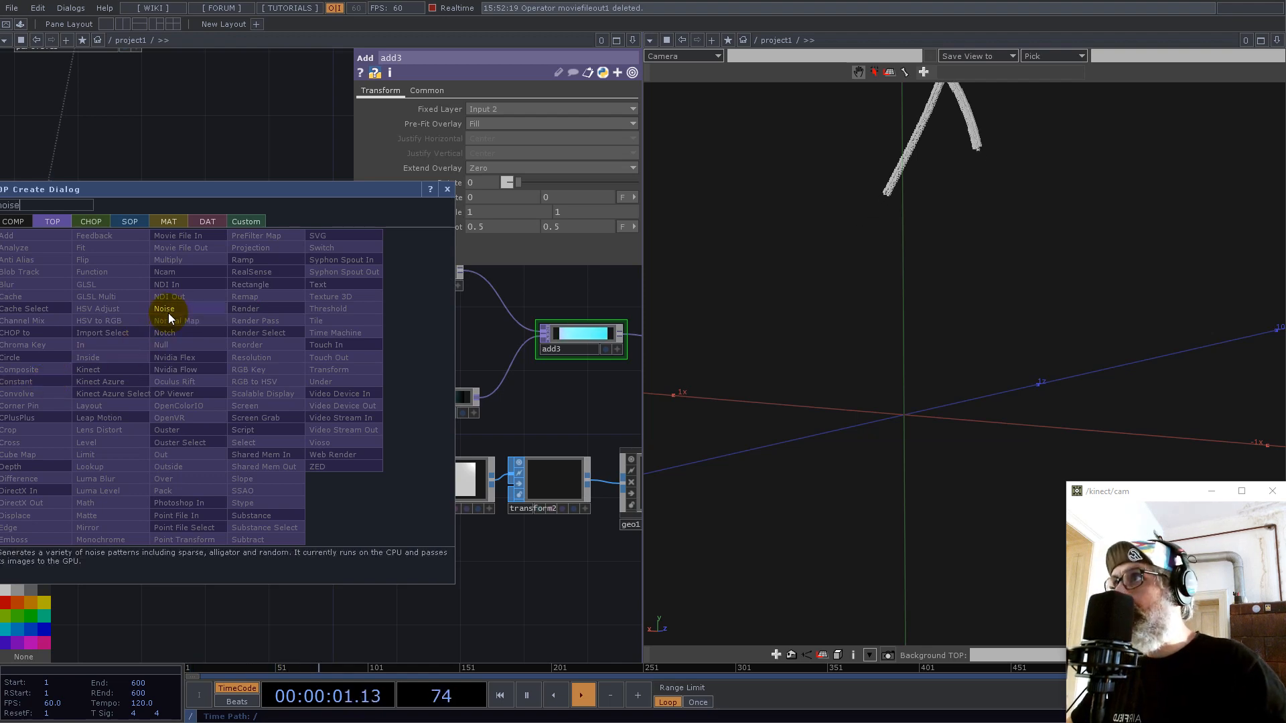
click(167, 310)
click(219, 435)
drag(47, 381, 177, 448)
Step: Set noise3's Offset to 0, turn off Monochrome and set its Pixel Format to Use Input
scroll(193, 450, up, 3)
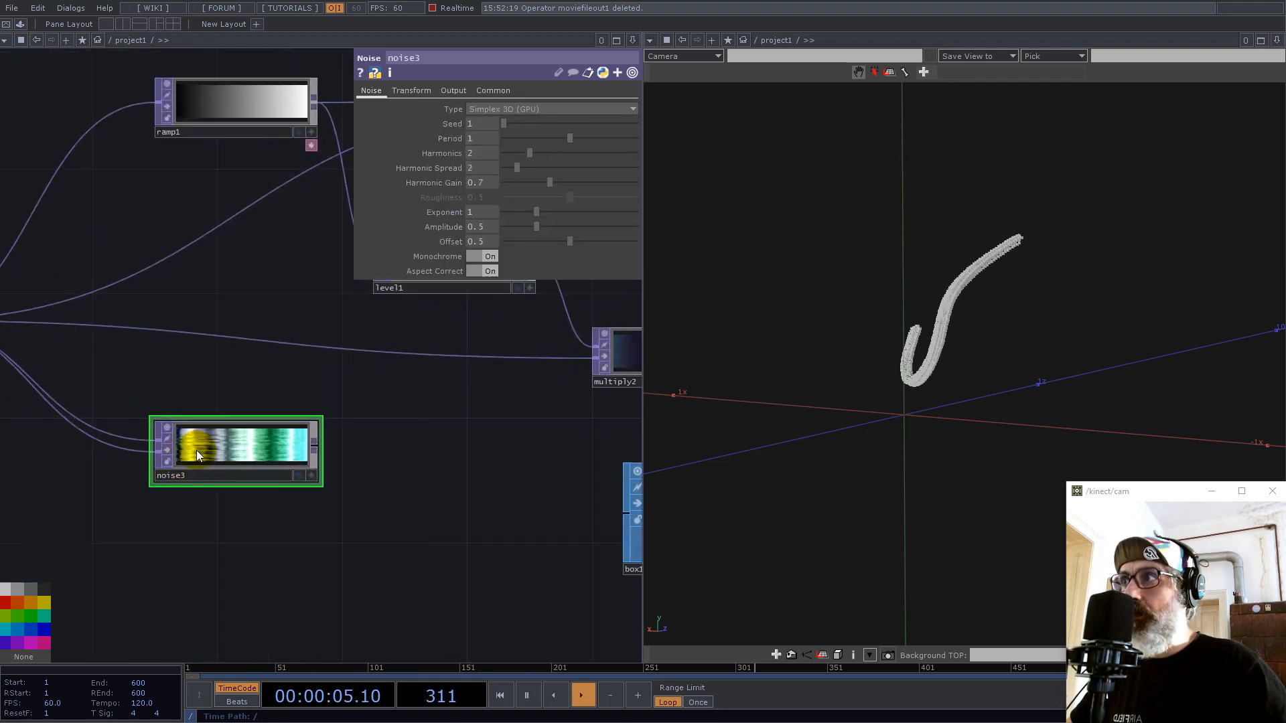
drag(561, 240, 495, 240)
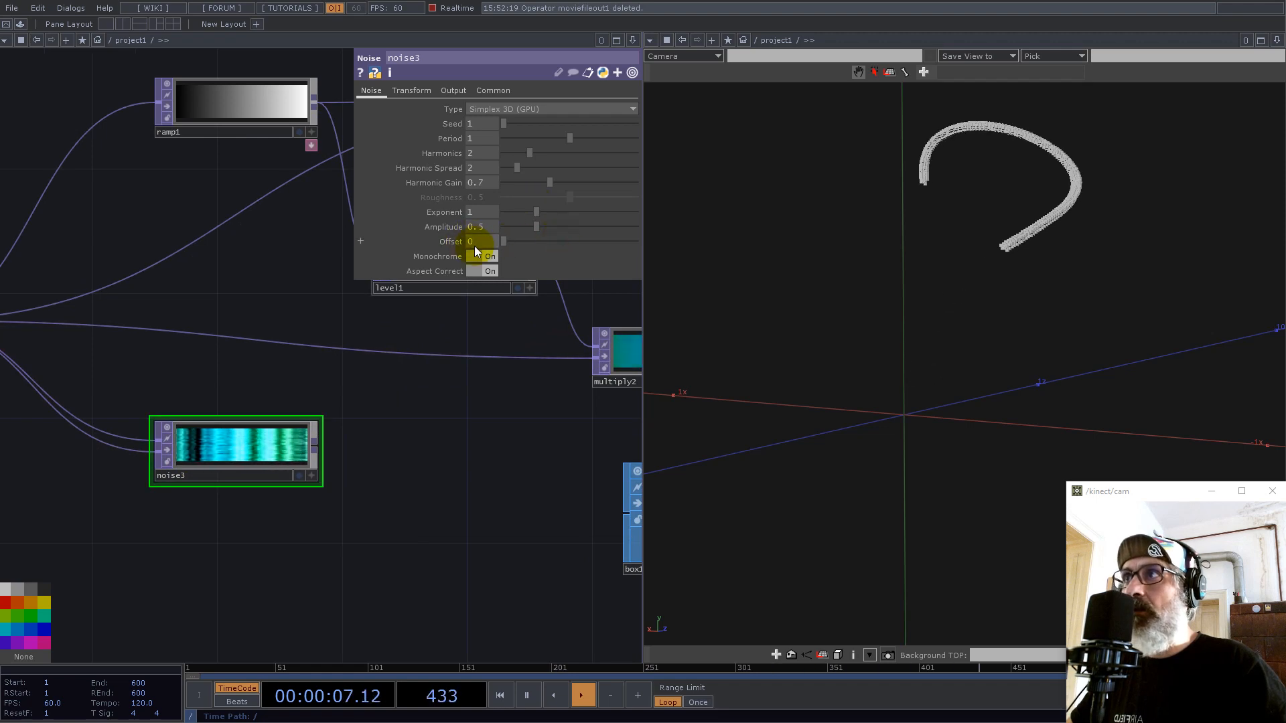
click(488, 256)
click(479, 91)
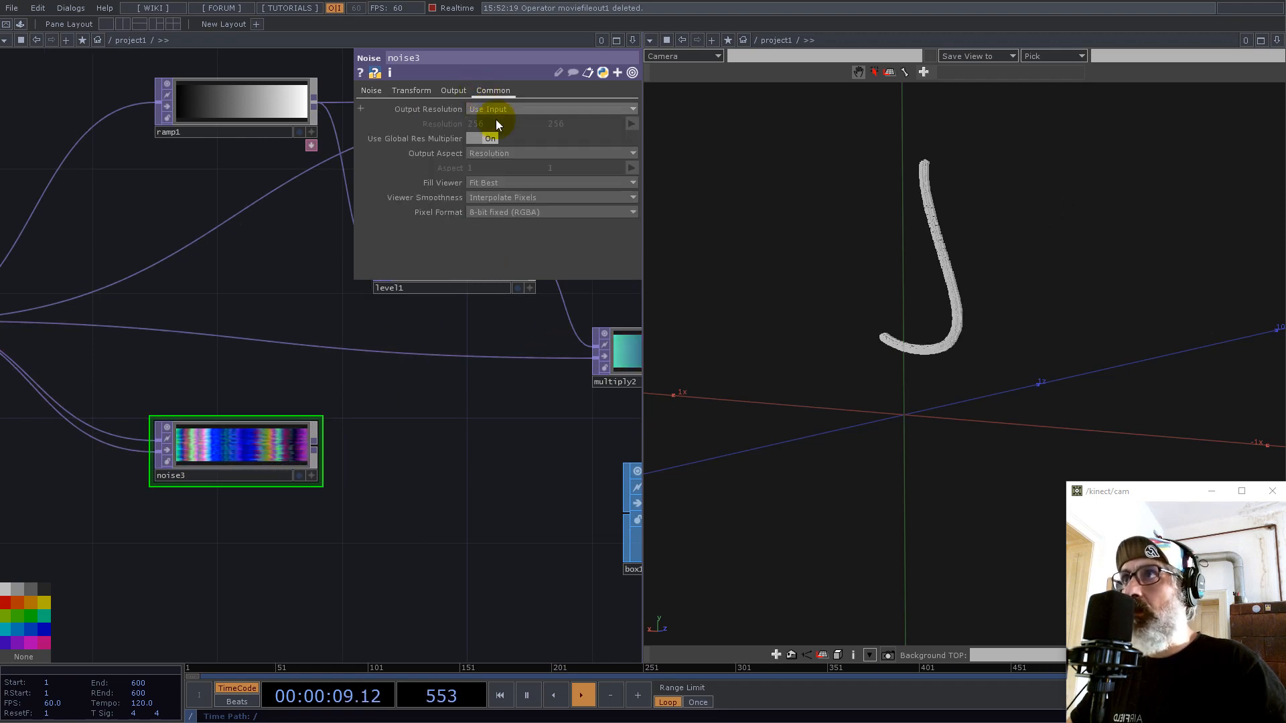
click(496, 212)
click(487, 225)
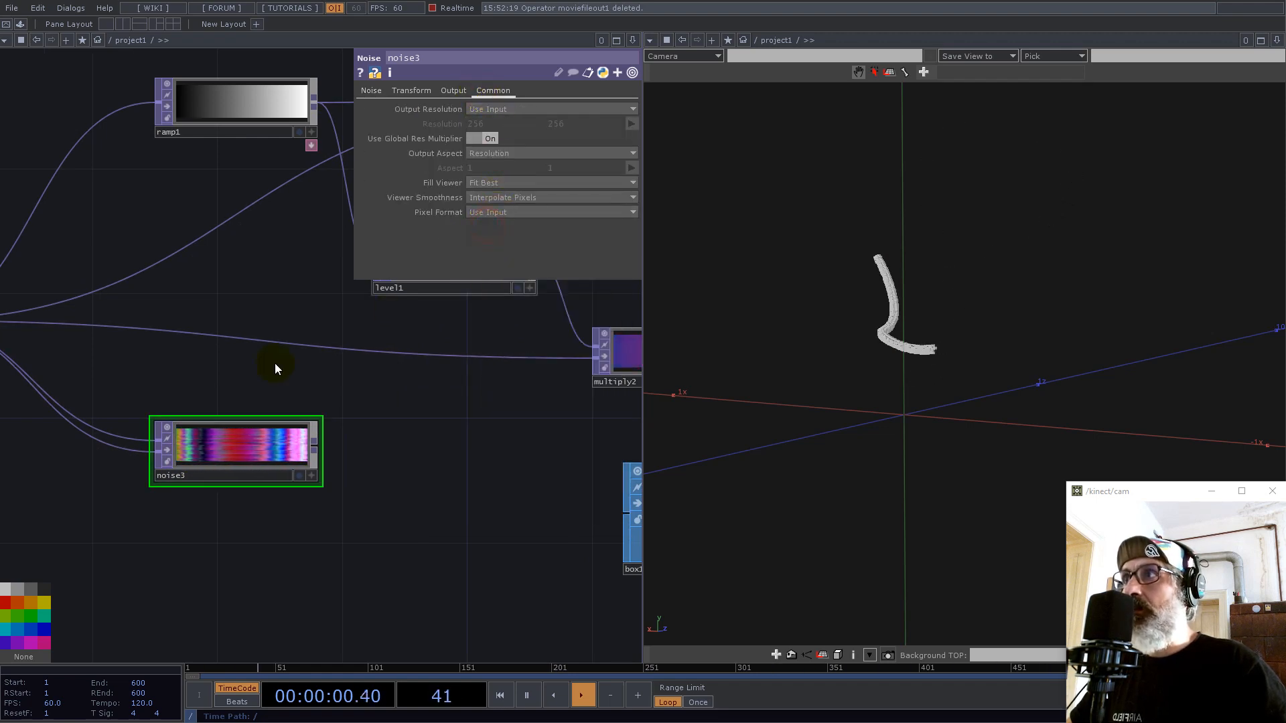
middle_click(236, 457)
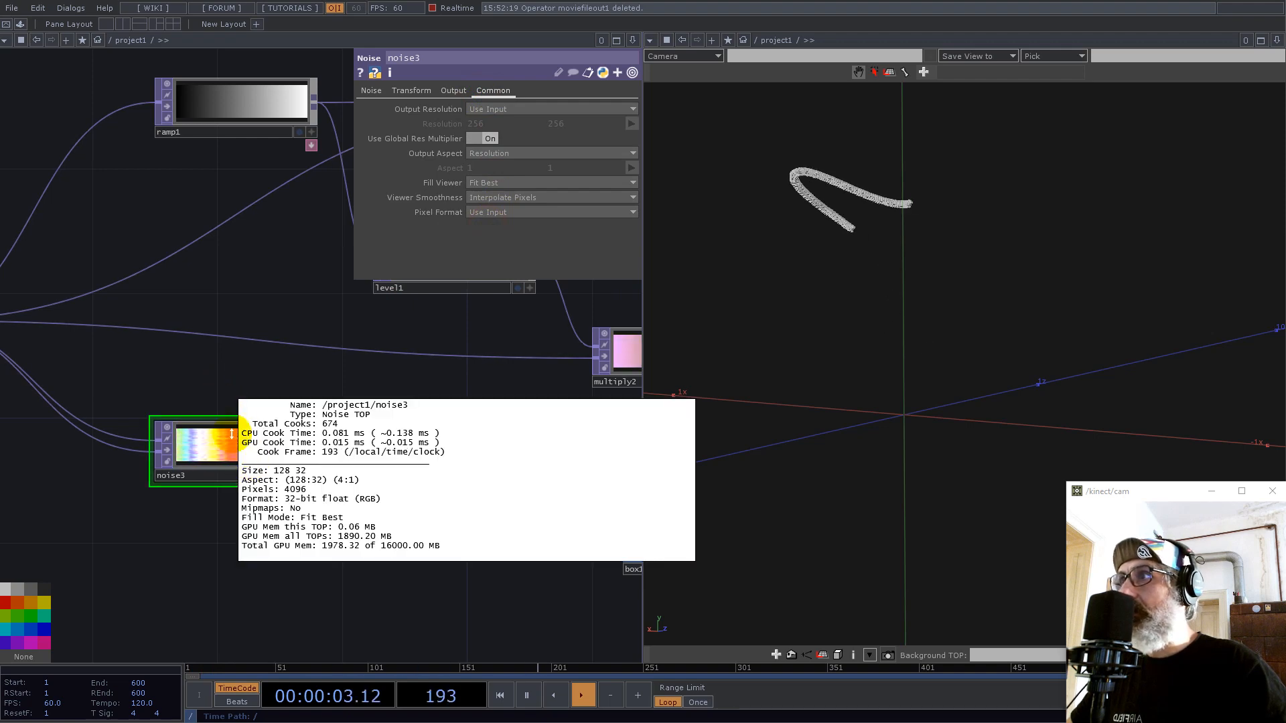
Step: Insert noise3 between select1 and multiply2 and set its Amplitude to 0.15
scroll(459, 445, down, 4)
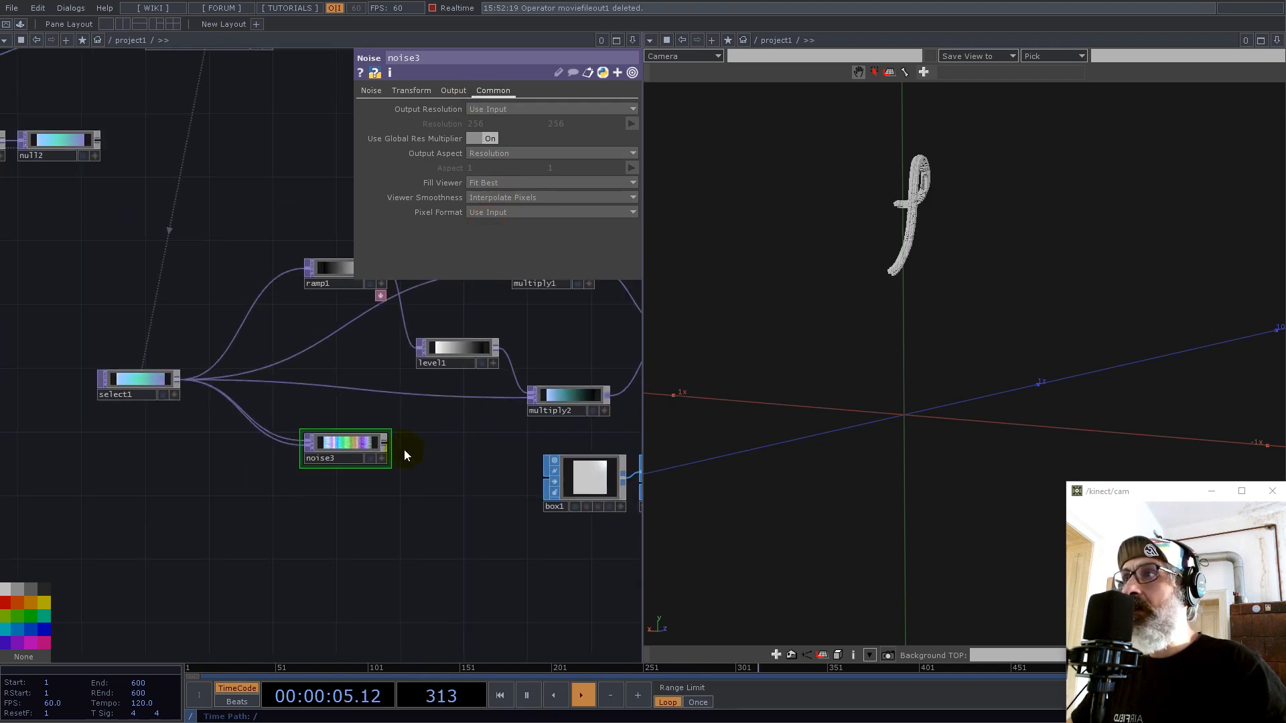
drag(355, 450, 339, 439)
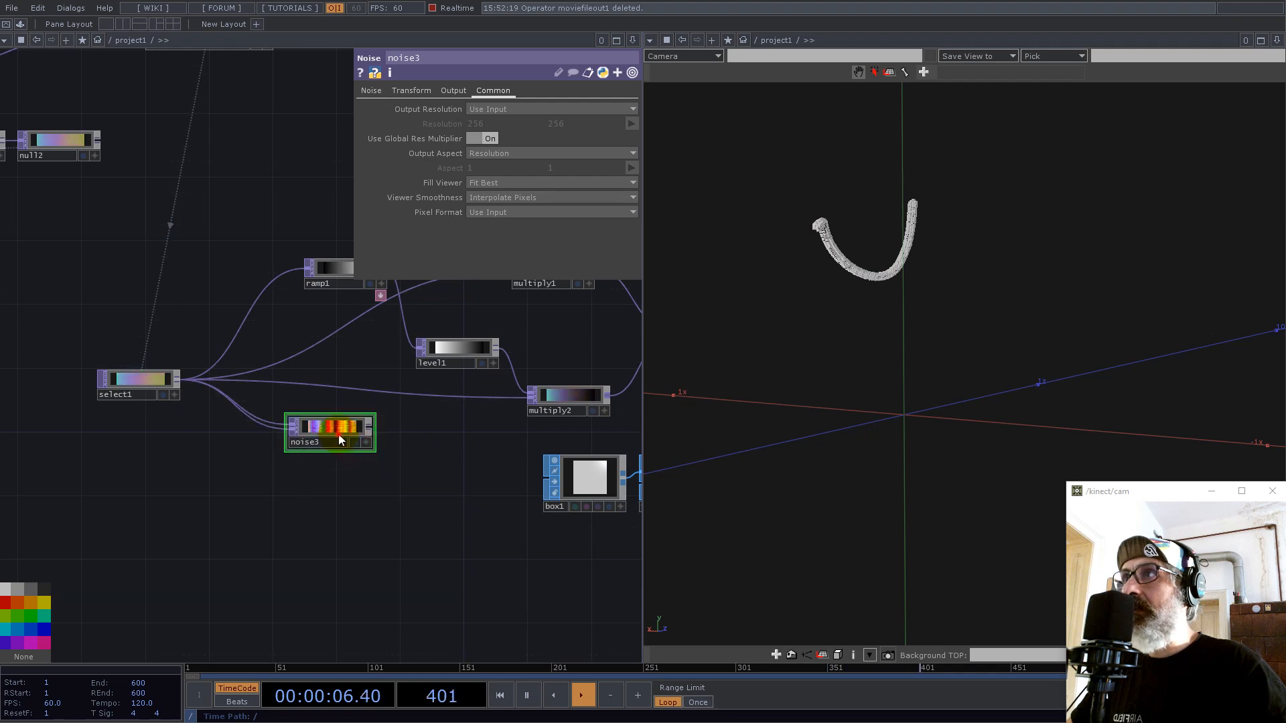
click(370, 93)
drag(528, 227, 479, 227)
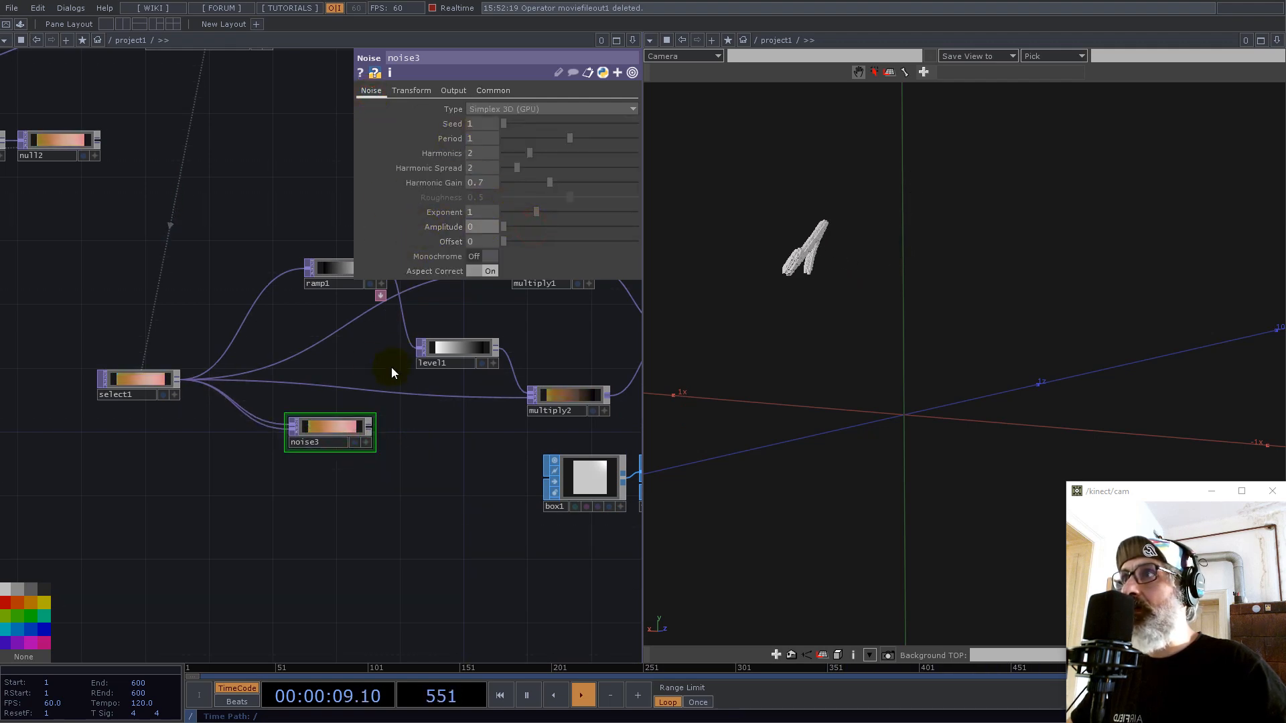
mouse_move(374, 432)
mouse_down()
mouse_move(328, 436)
mouse_move(358, 451)
mouse_up()
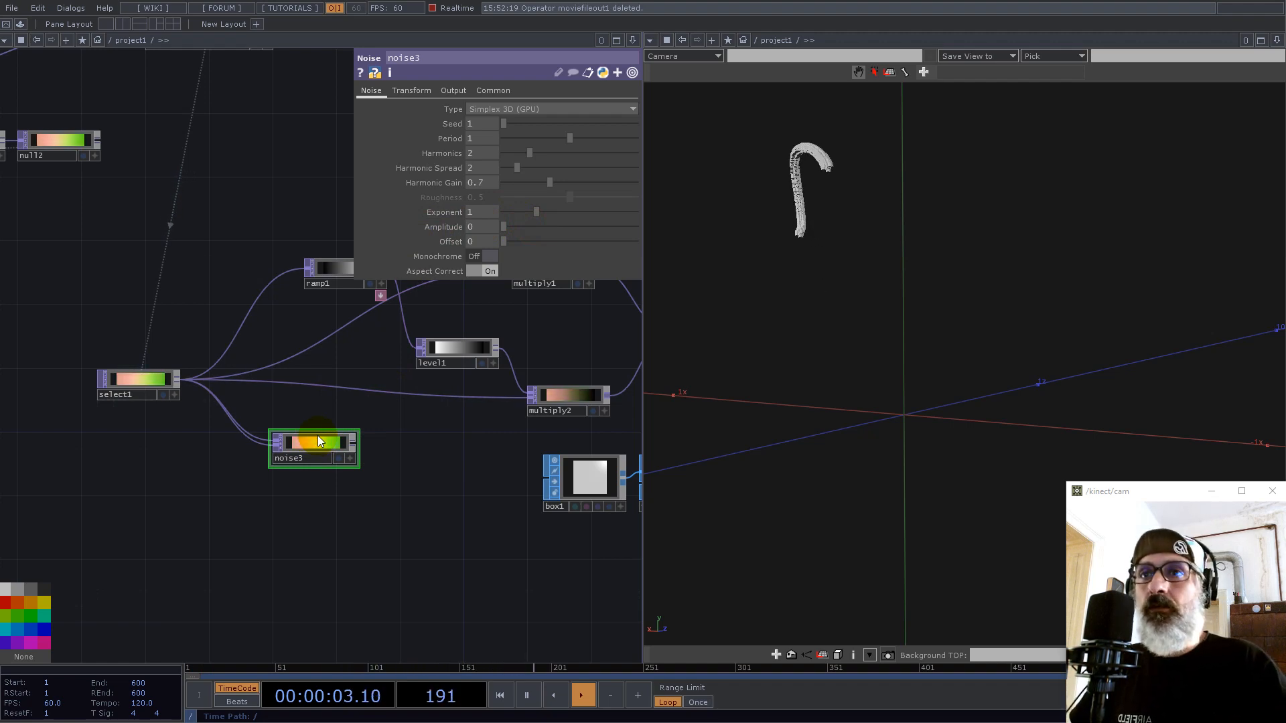
drag(353, 442, 422, 400)
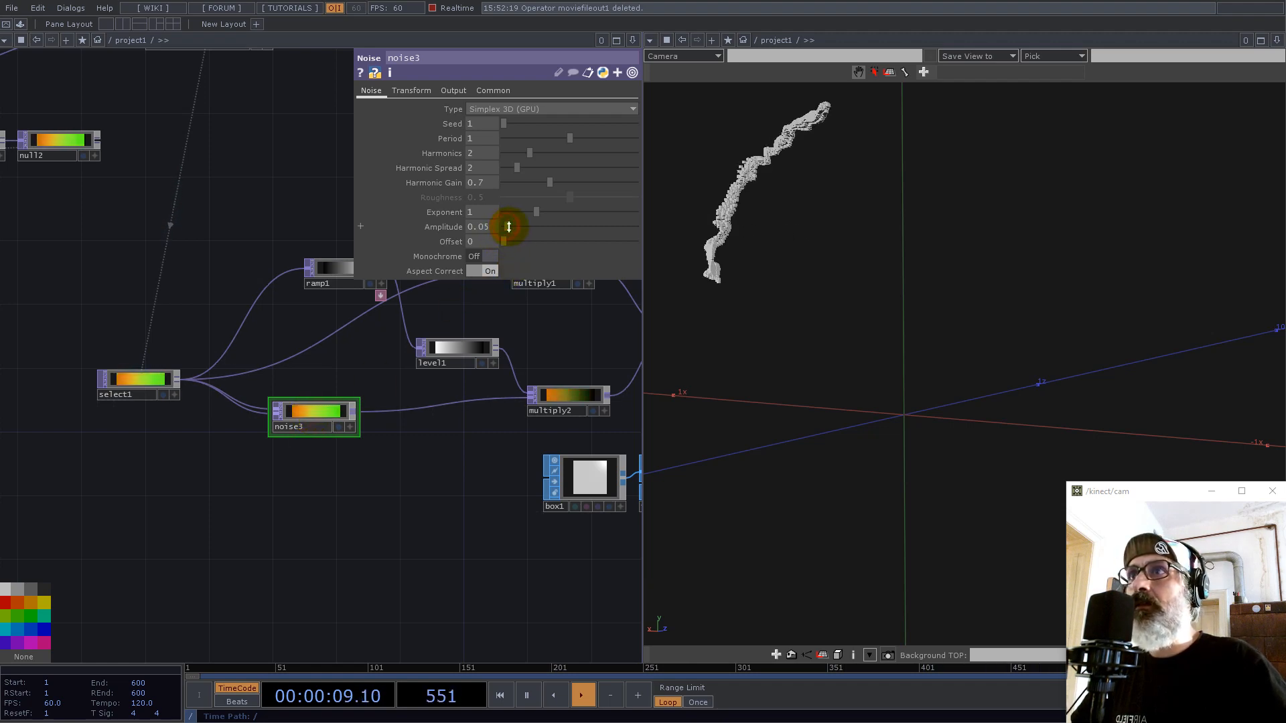
drag(511, 226, 515, 227)
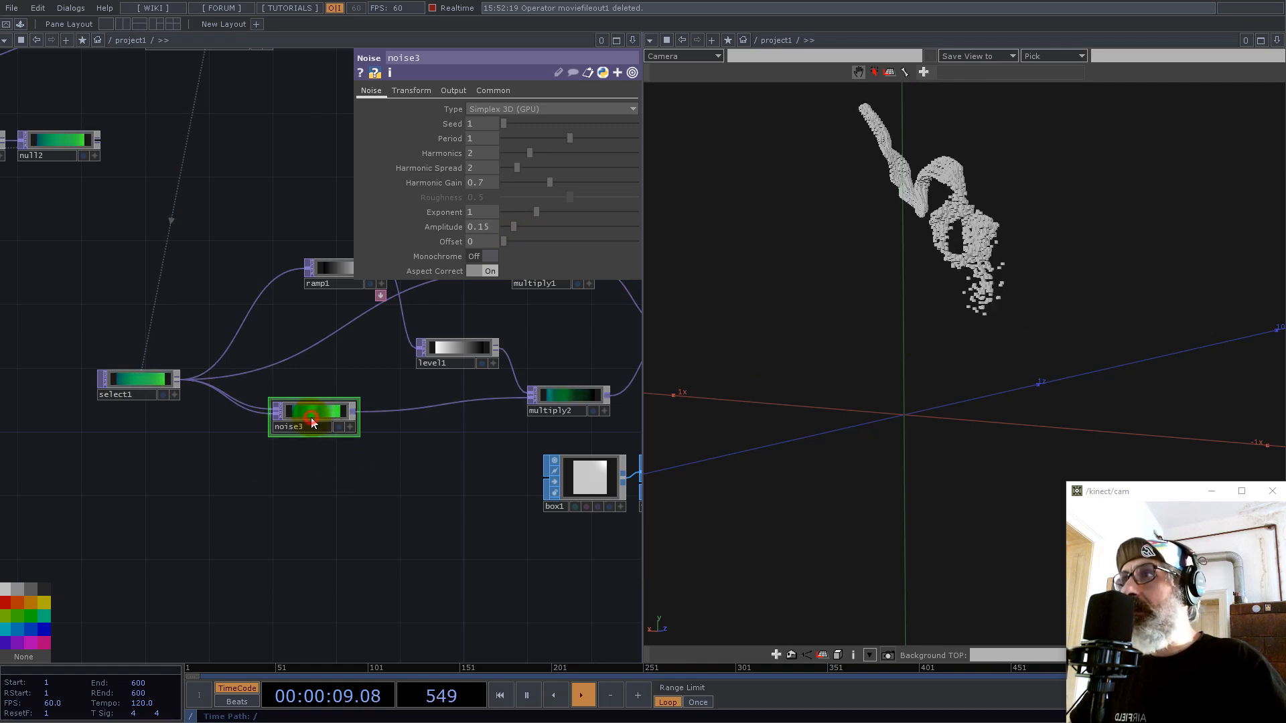
Step: Drive noise3's Translate Z with the expression op('null1')['time']*2 and set its Period to 0.01
click(410, 92)
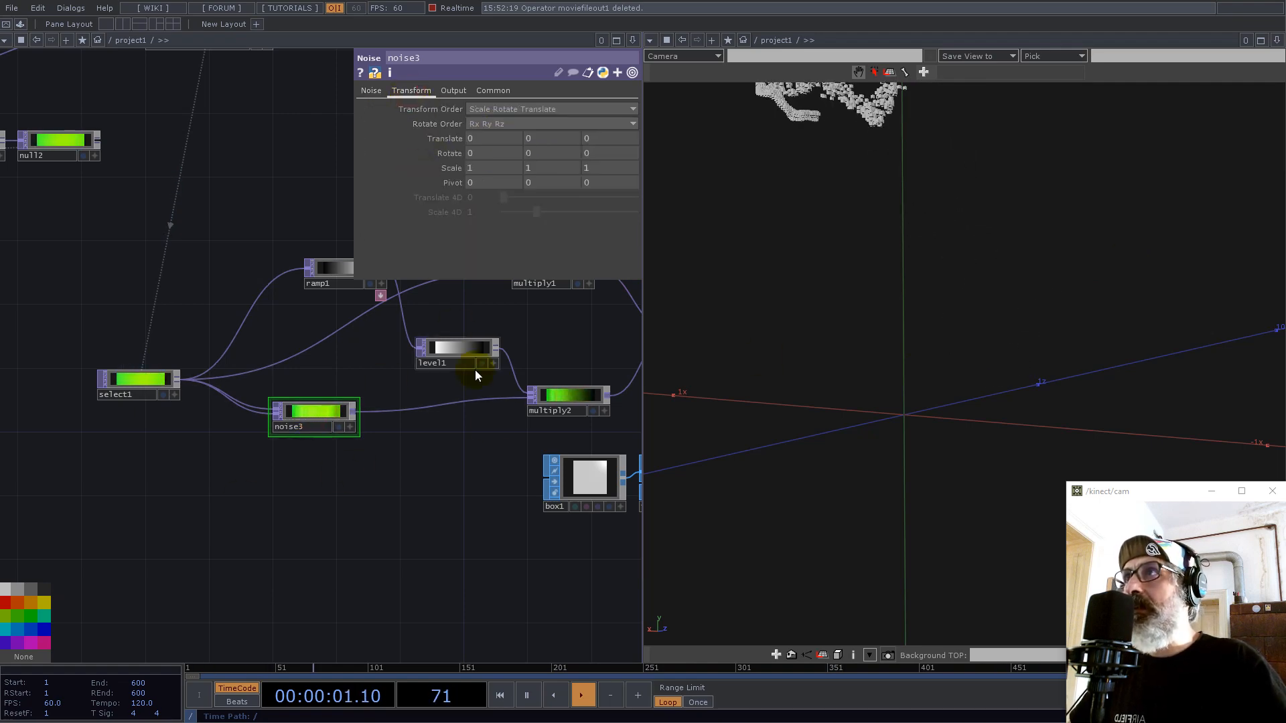
scroll(466, 348, down, 6)
scroll(258, 338, up, 5)
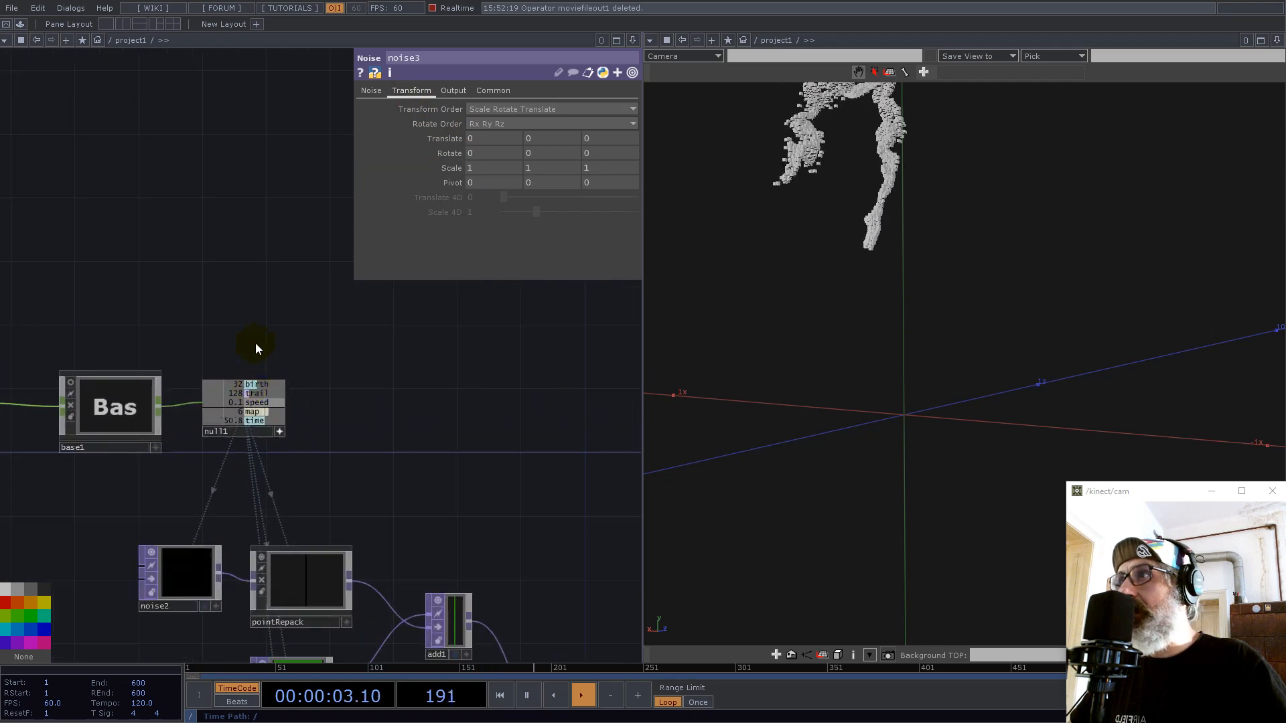
drag(257, 420, 630, 138)
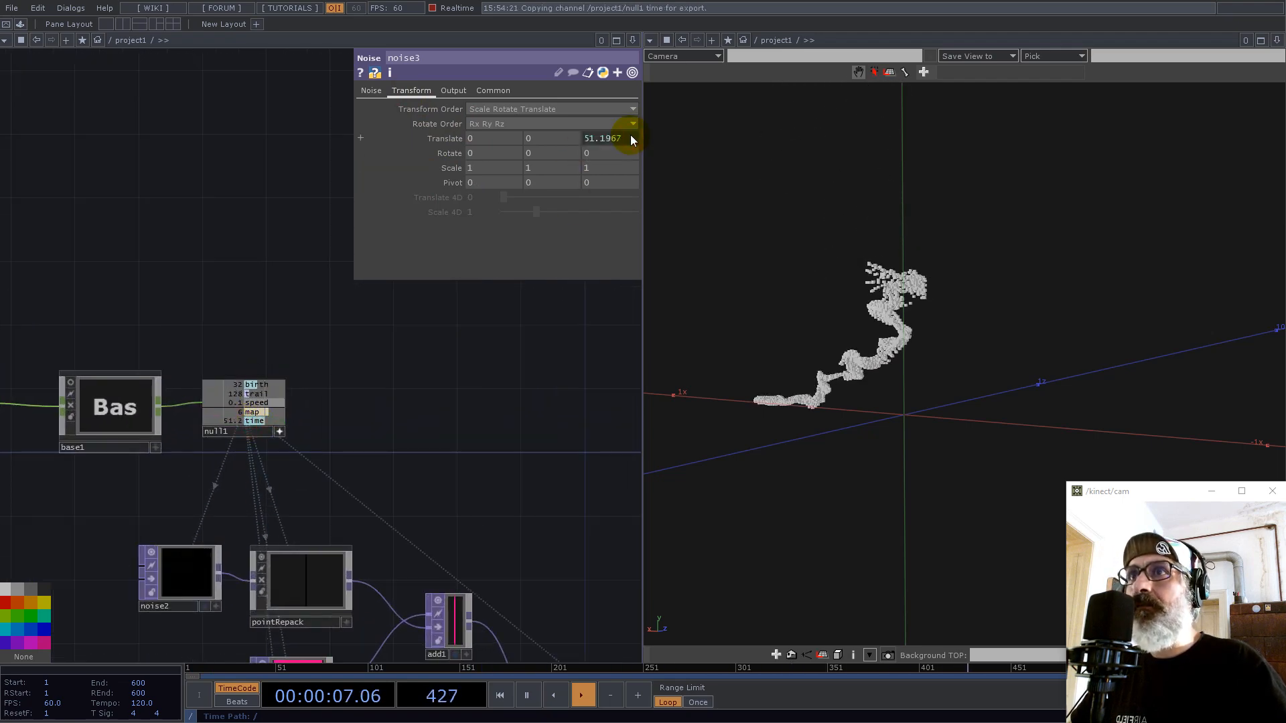
click(599, 142)
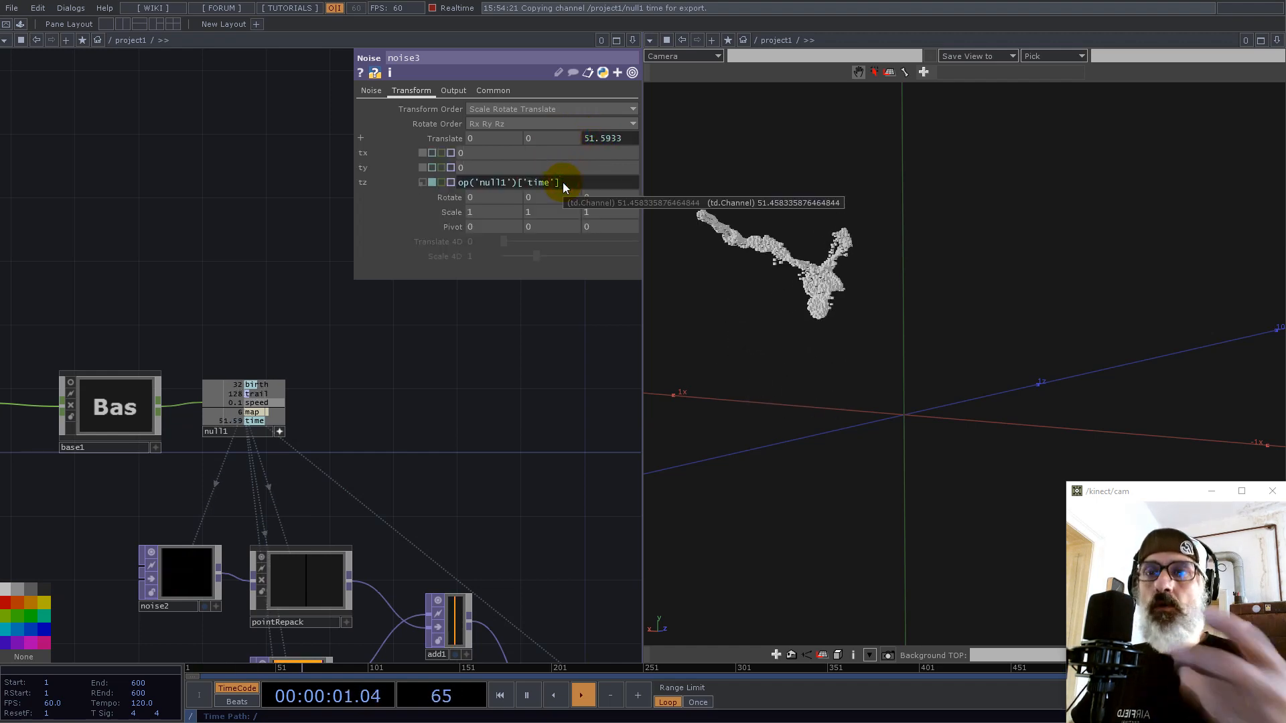
text(*2)
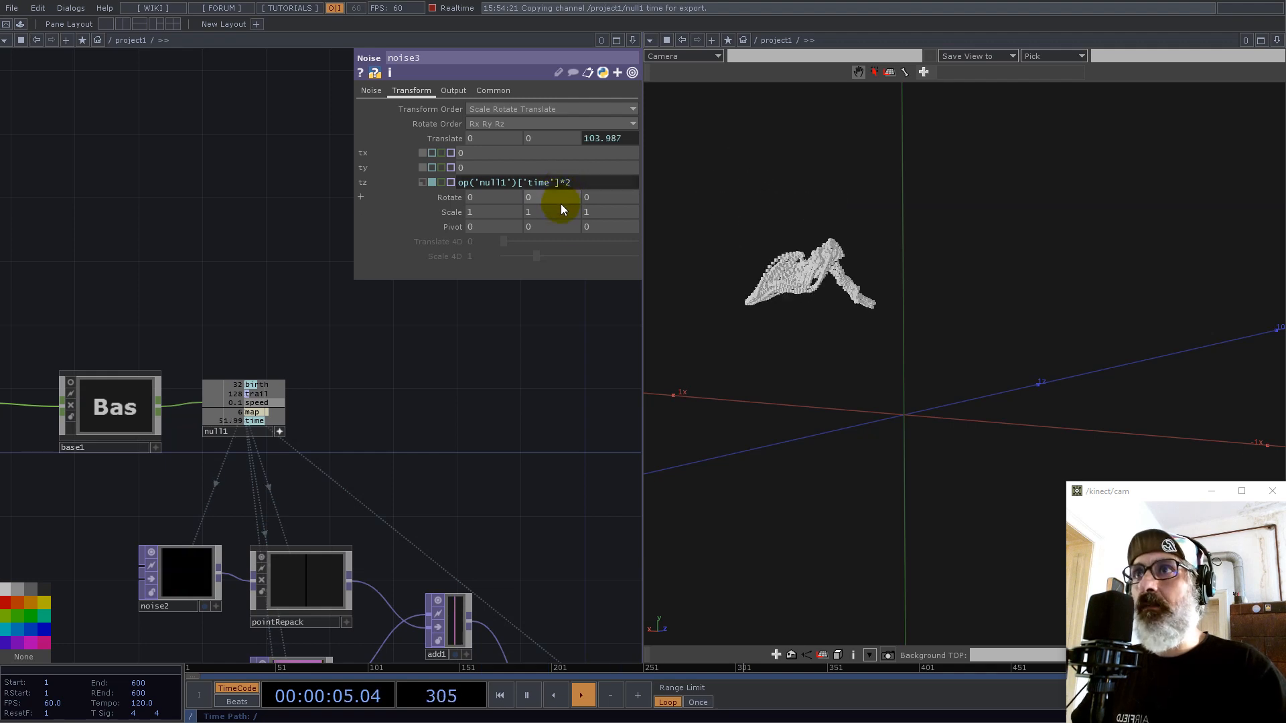
click(371, 90)
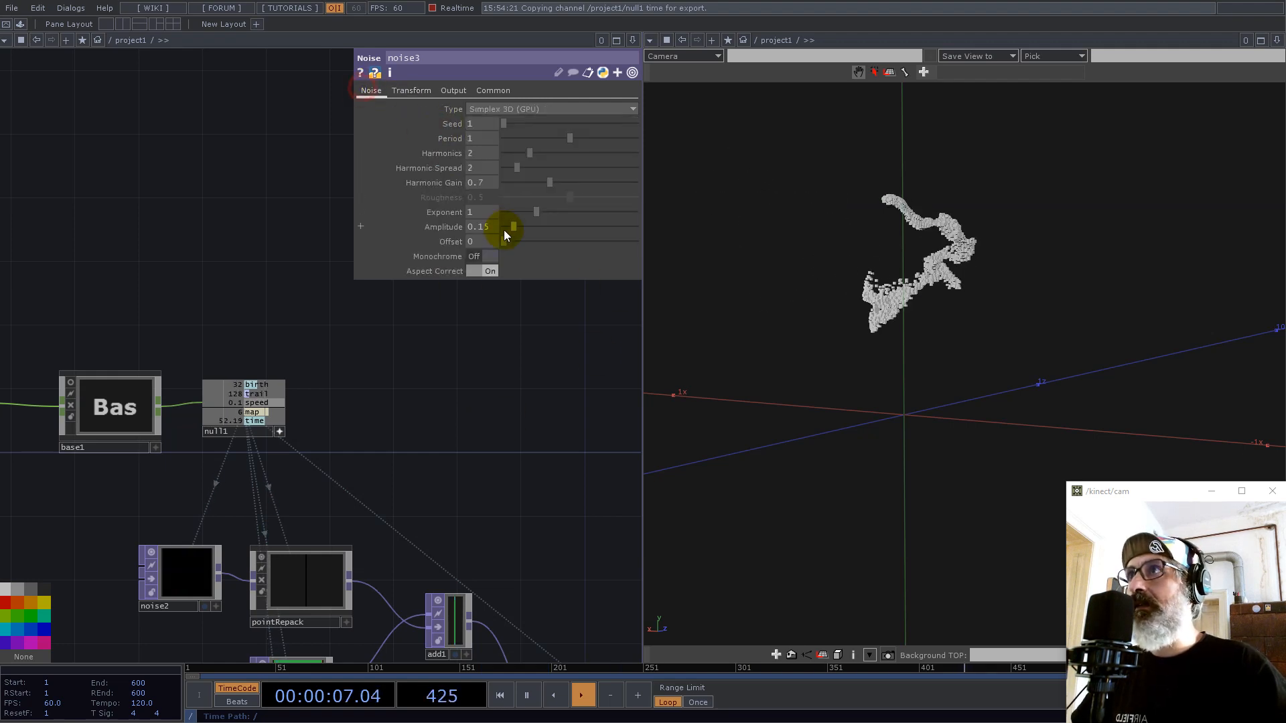
drag(569, 139, 504, 141)
Step: Set the Harmonic Gain of noise1, the noise feeding add1, to 1
drag(397, 453, 541, 346)
scroll(540, 380, down, 5)
scroll(461, 410, up, 3)
scroll(462, 412, up, 2)
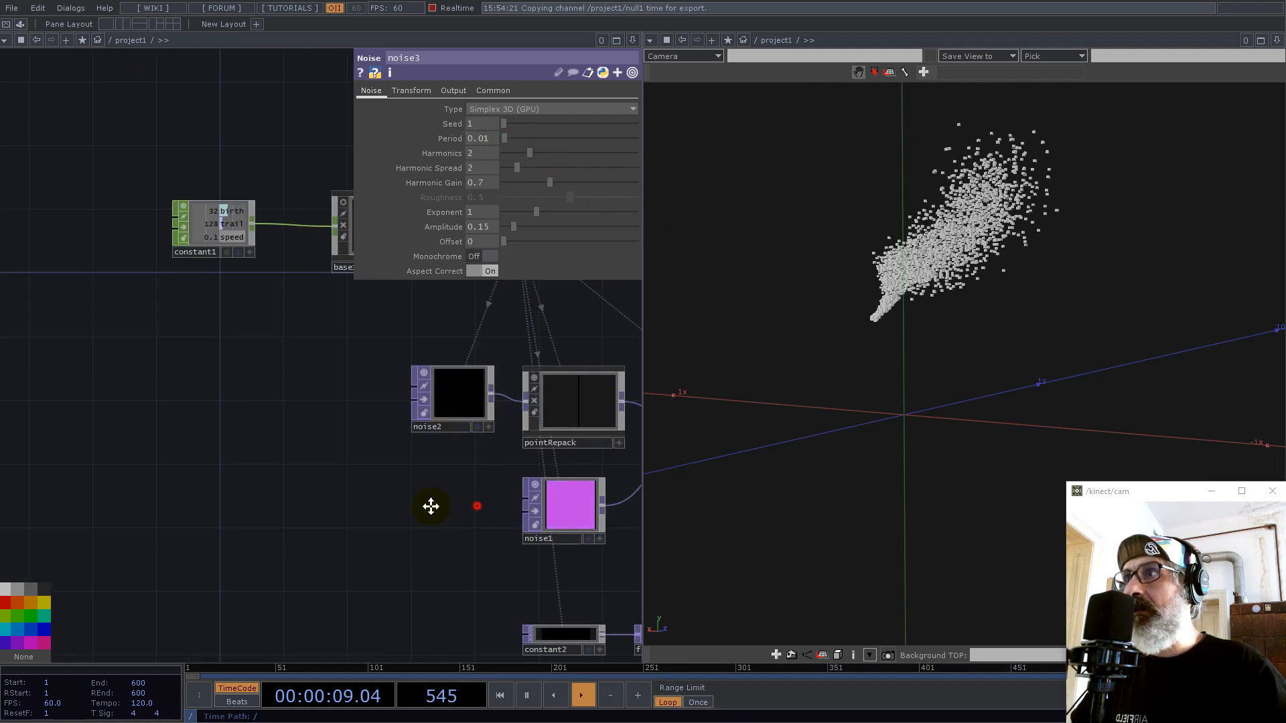
drag(478, 507, 194, 513)
click(272, 519)
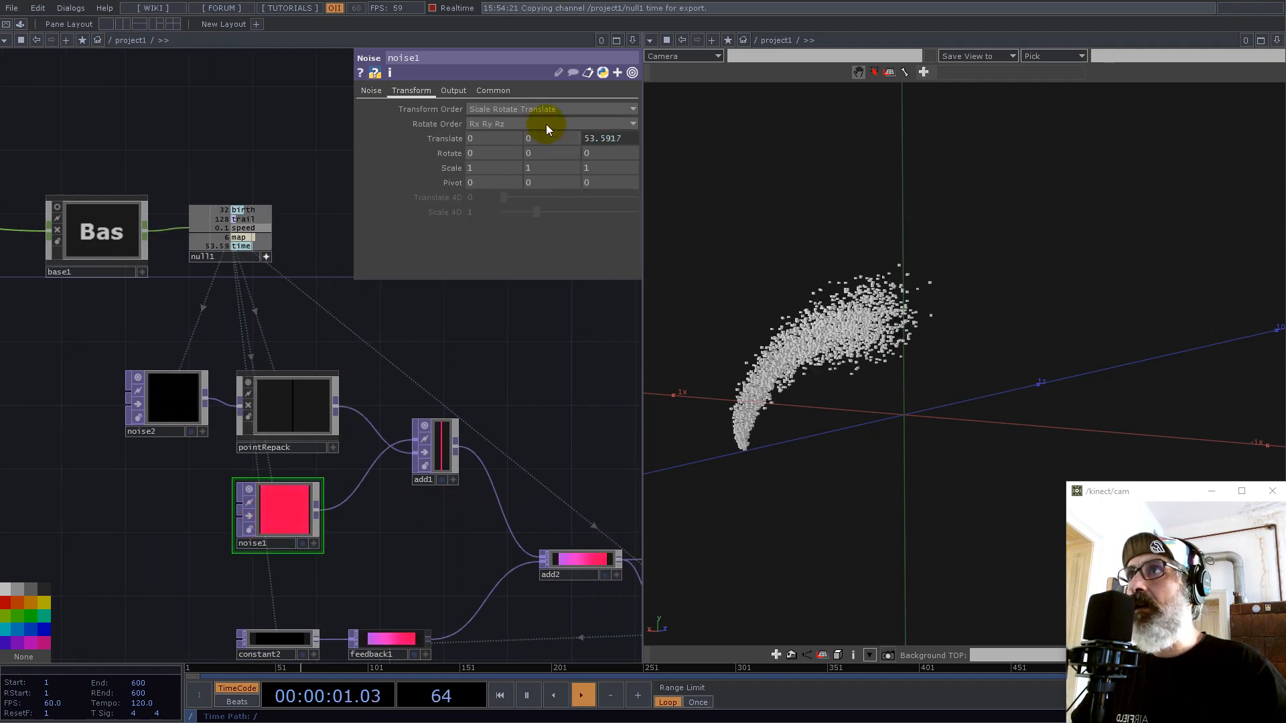
click(371, 91)
drag(492, 184, 454, 183)
text(1)
key(Return)
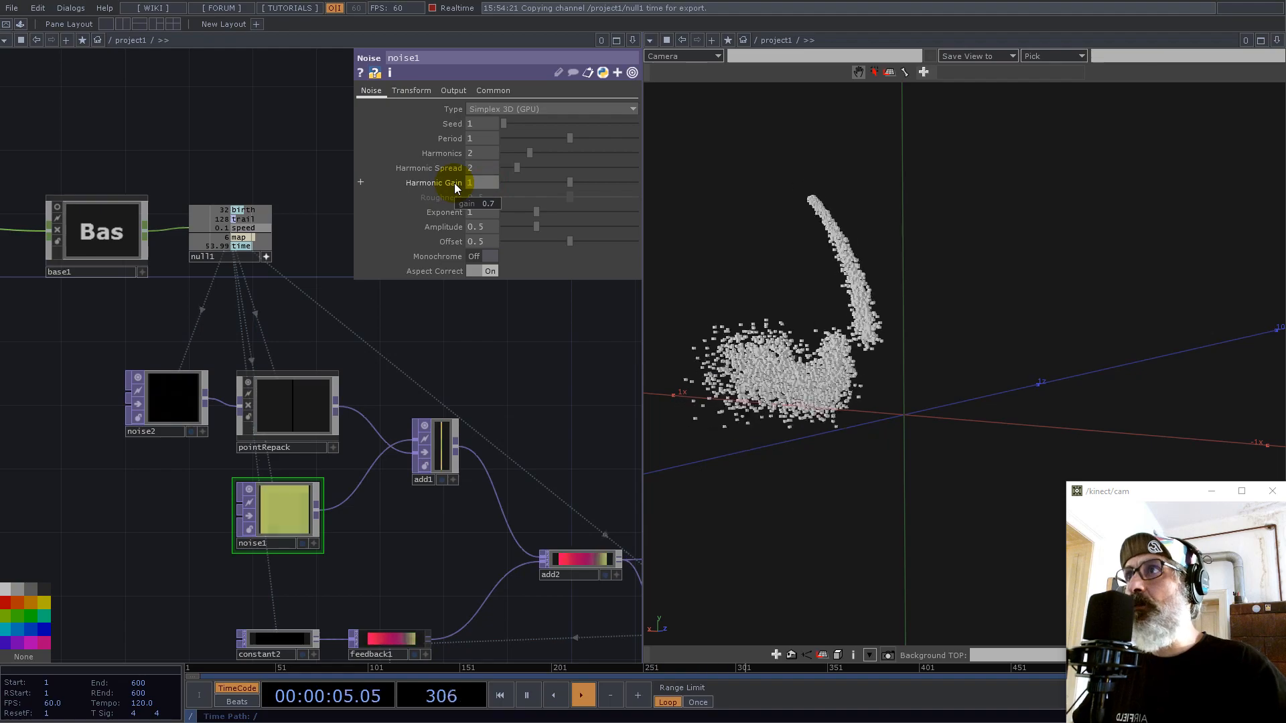
drag(1137, 398, 992, 515)
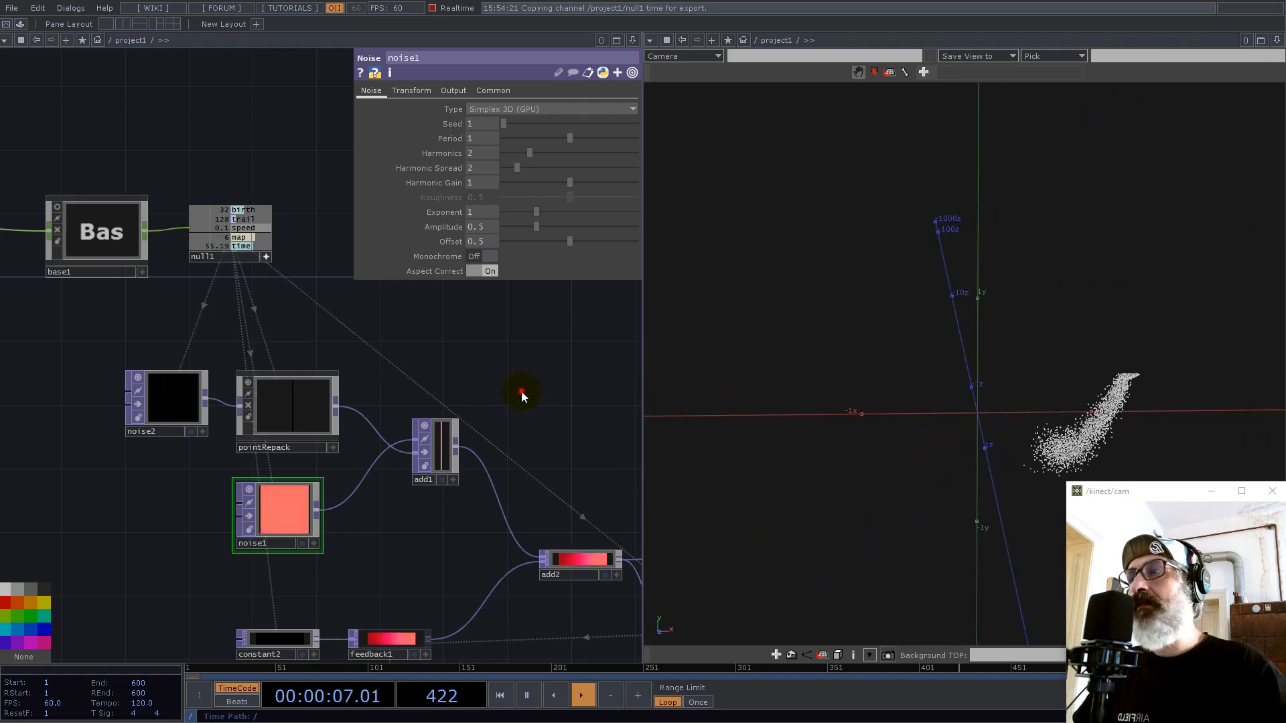
drag(522, 395, 31, 396)
scroll(316, 455, down, 5)
scroll(462, 535, up, 2)
scroll(465, 536, up, 1)
drag(531, 465, 114, 239)
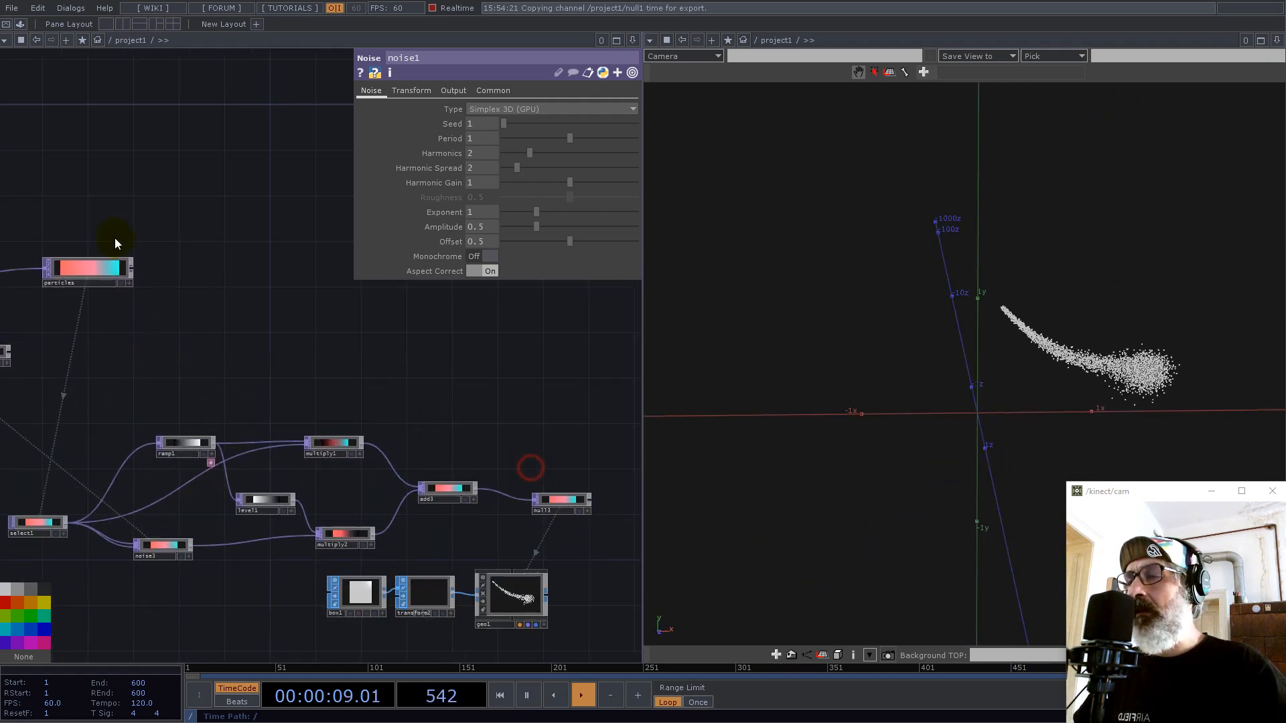
Step: Move null3 farther along the chain above geo1 and colour the node magenta
scroll(323, 415, down, 4)
right_drag(464, 594, 233, 497)
drag(367, 511, 440, 549)
scroll(384, 439, up, 4)
drag(393, 421, 472, 419)
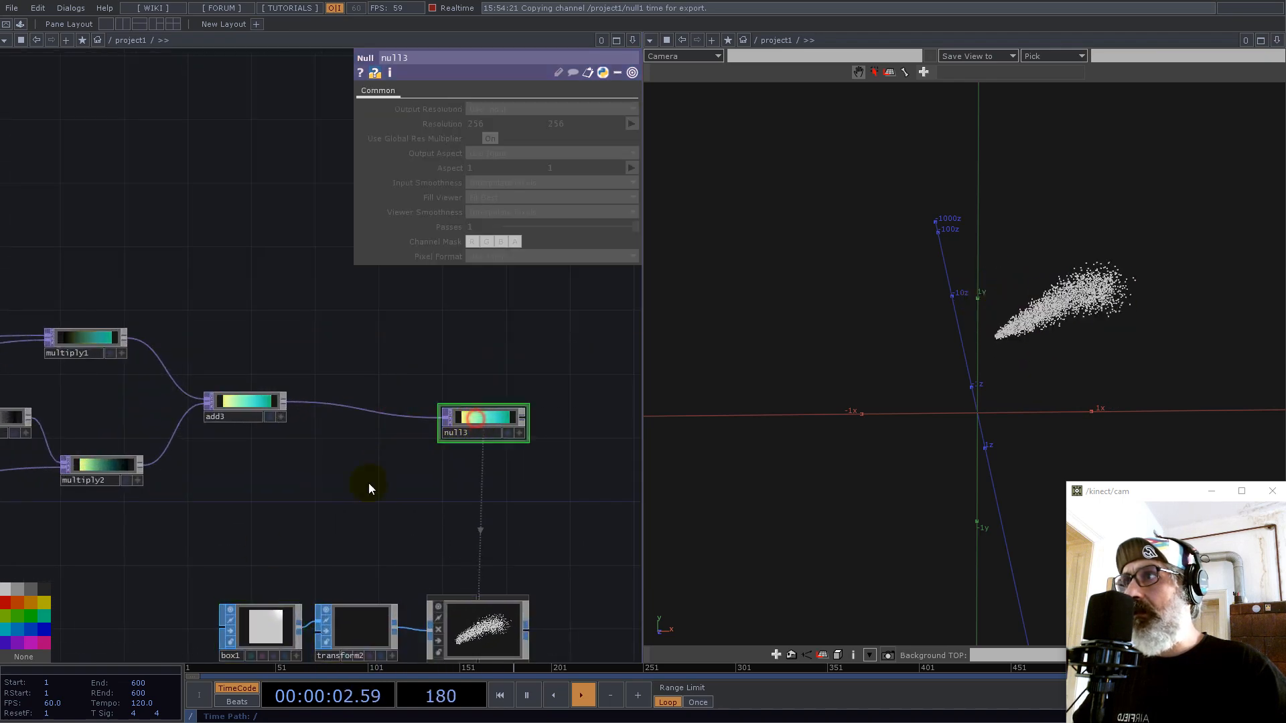
click(30, 643)
Step: Rename null3 to position and update geo1's instance reference to the new name
text(positio)
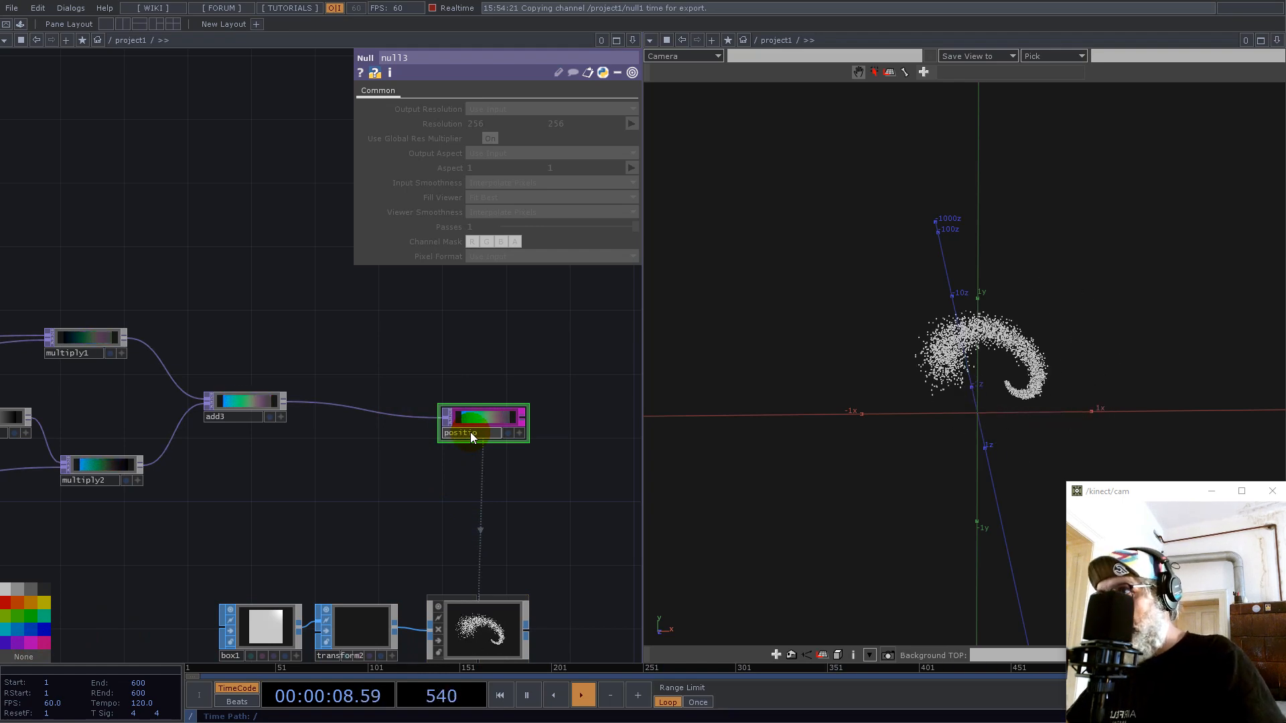
text(n_)
key(Return)
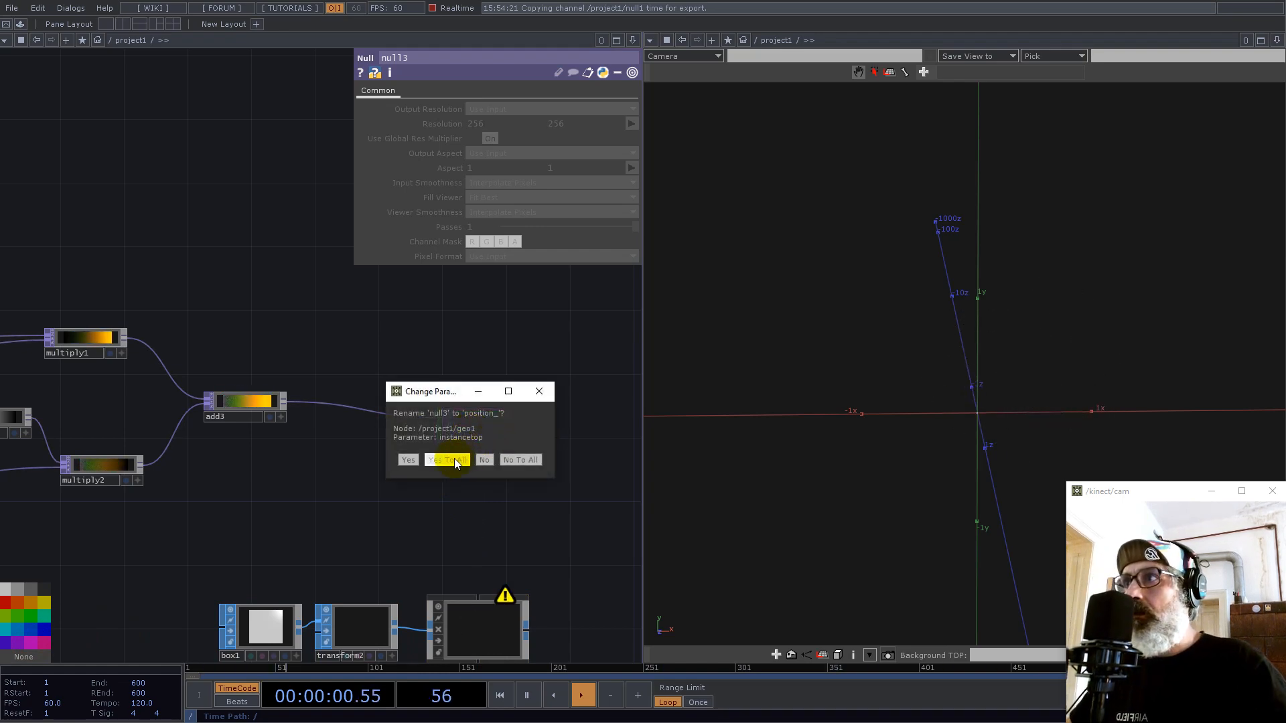
click(459, 461)
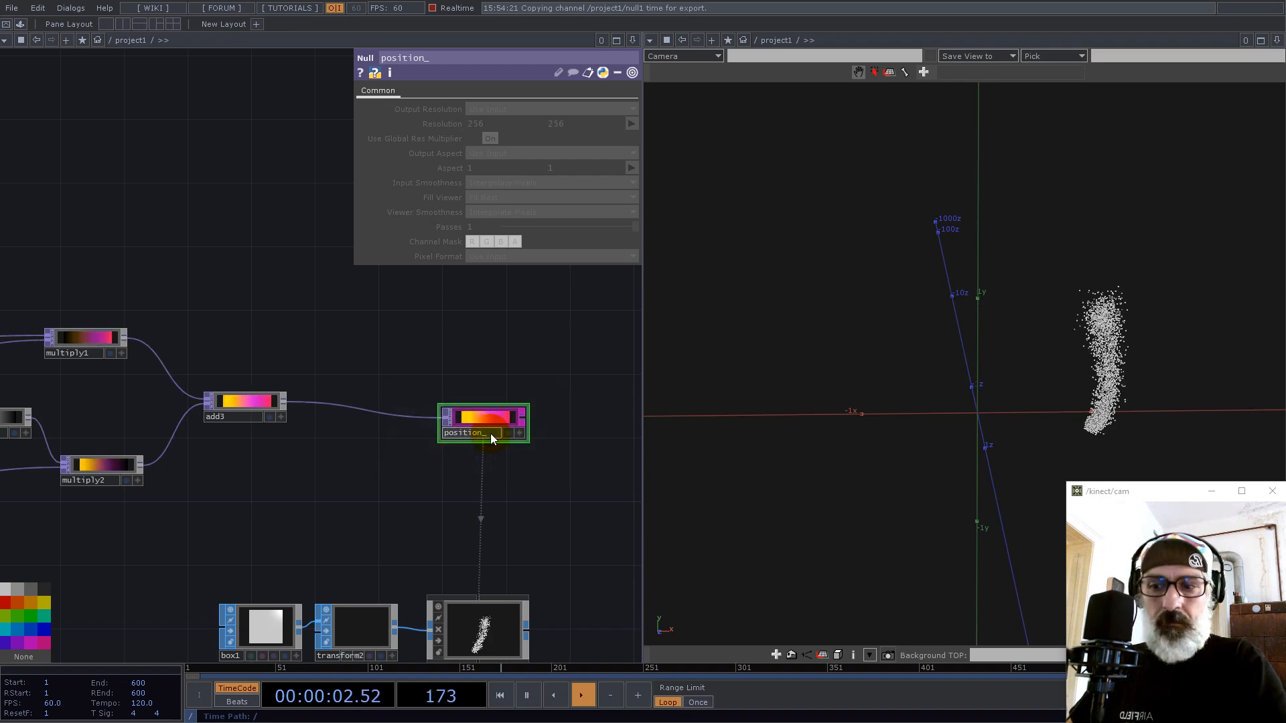
key(BackSpace)
key(Return)
click(479, 462)
Step: Add a Noise TOP in the empty network area above the position chain
scroll(562, 536, down, 4)
drag(335, 375, 404, 382)
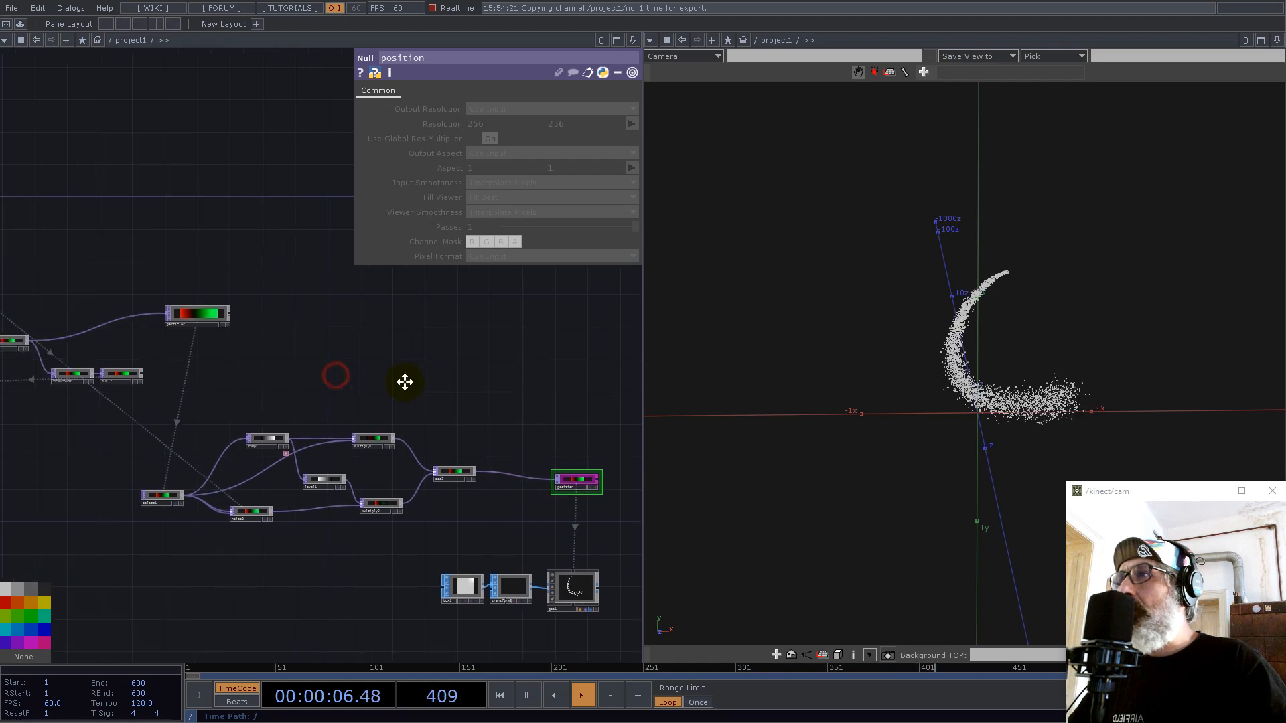
double_click(404, 382)
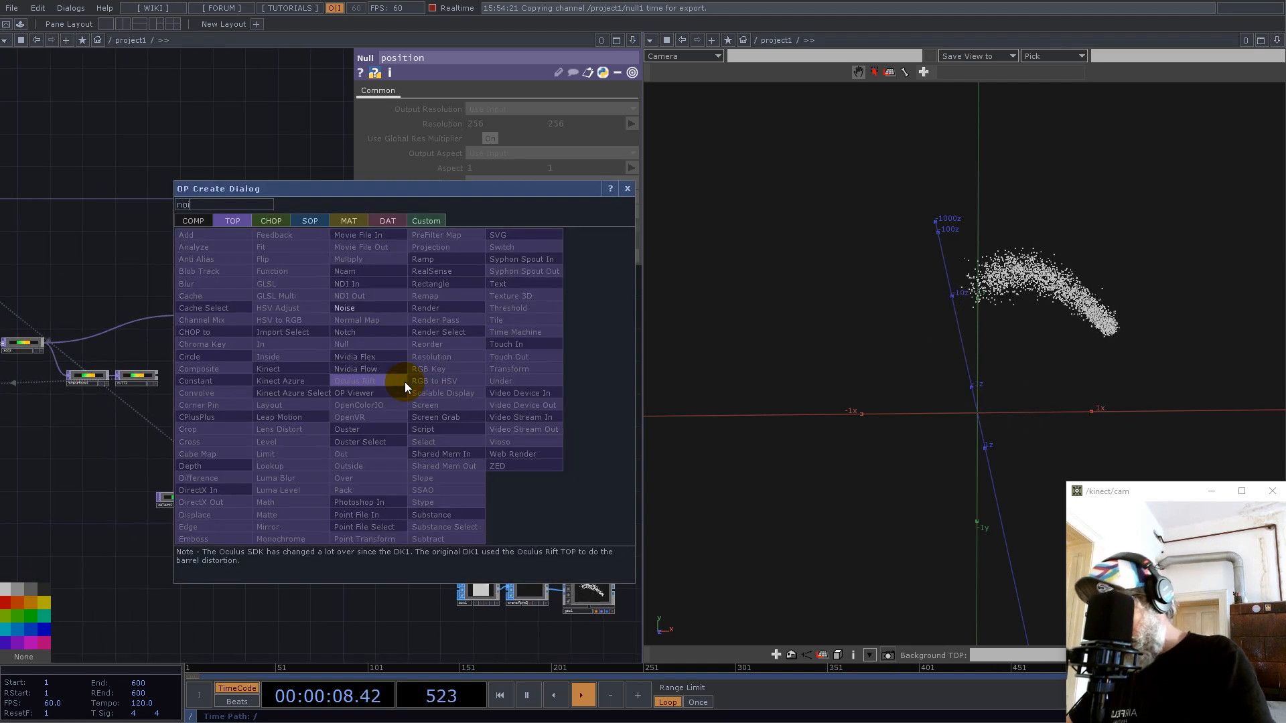
text(noise)
click(361, 308)
click(453, 355)
drag(299, 350, 341, 429)
Step: Link noise4's Resolution to null1's channels as CHOP references, using trail for the width and birth for the height
middle_drag(580, 514, 375, 444)
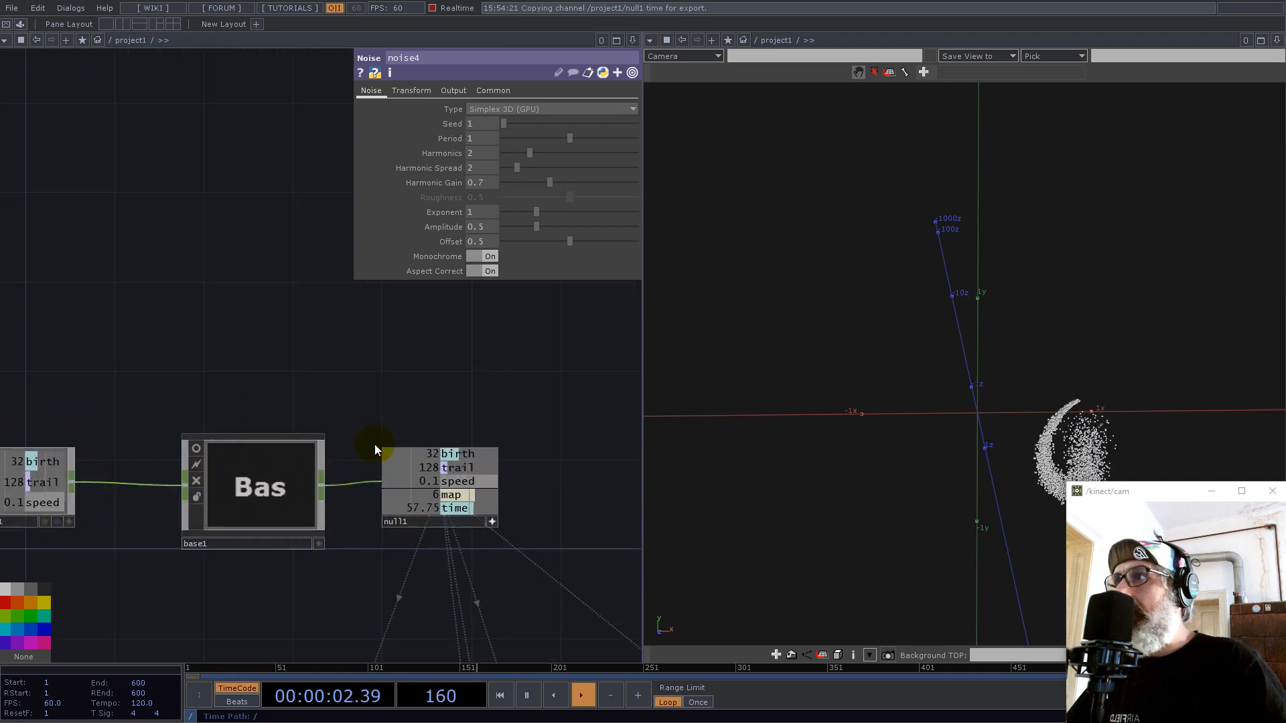
drag(436, 467, 511, 210)
drag(493, 90, 493, 89)
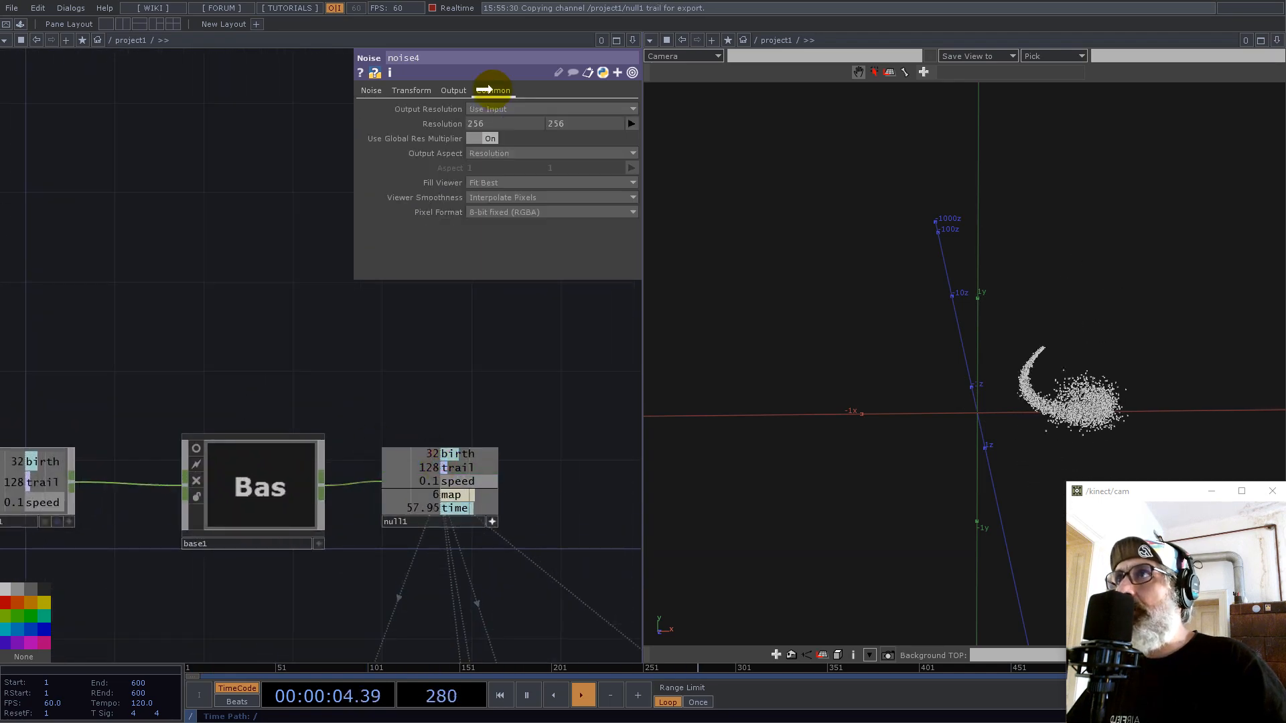
click(497, 131)
drag(449, 453, 553, 158)
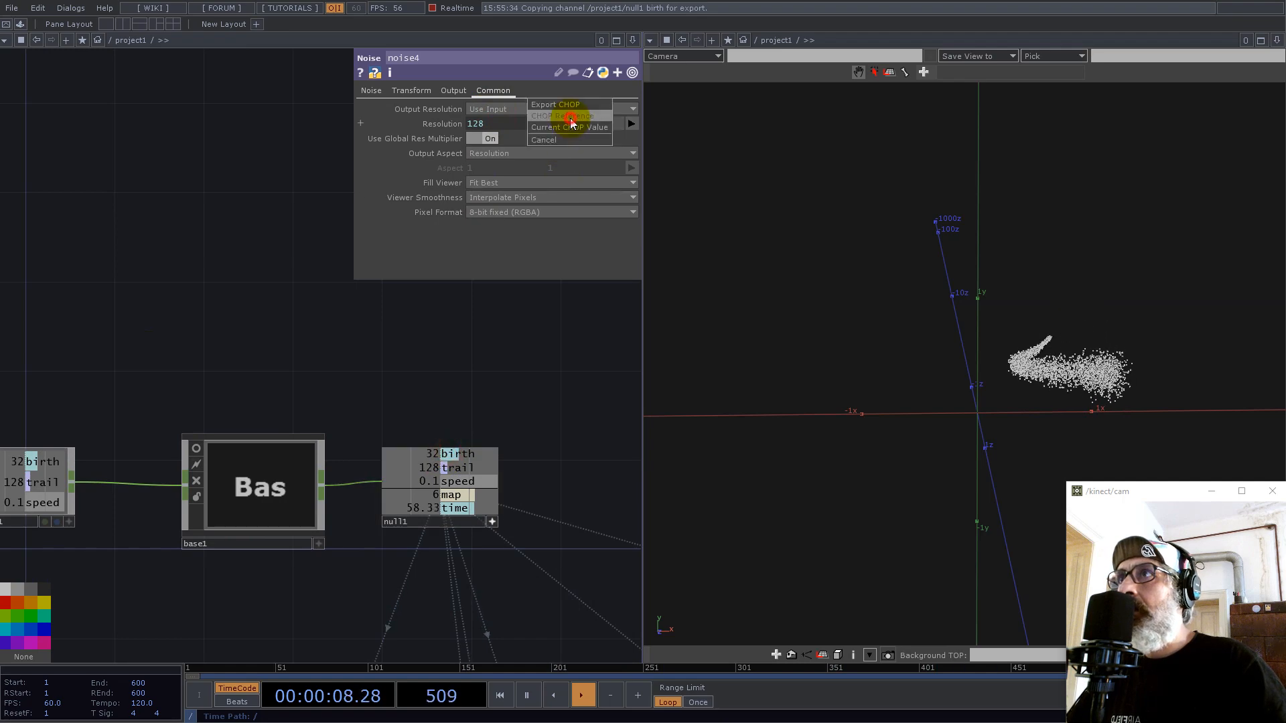
drag(553, 350, 115, 317)
Step: Set noise4's Pixel Format to 32-bit float (RGB) and turn off Monochrome
scroll(114, 317, down, 7)
scroll(393, 426, up, 3)
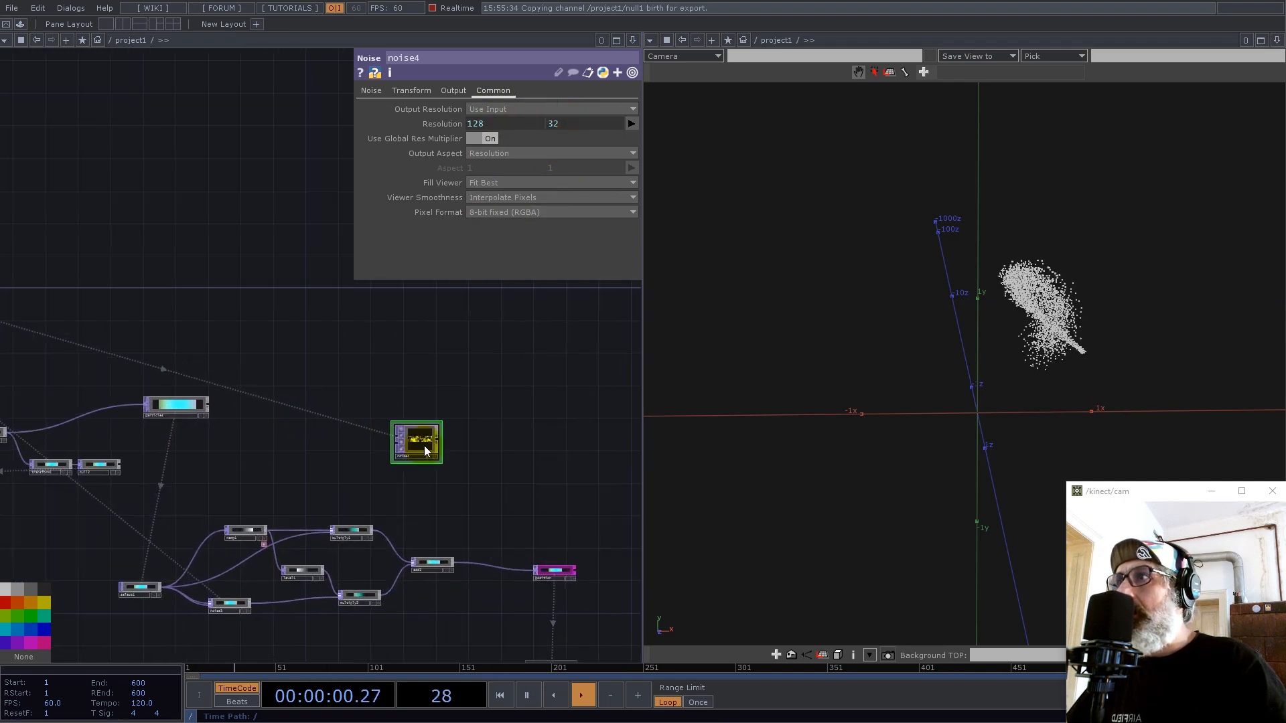
click(510, 213)
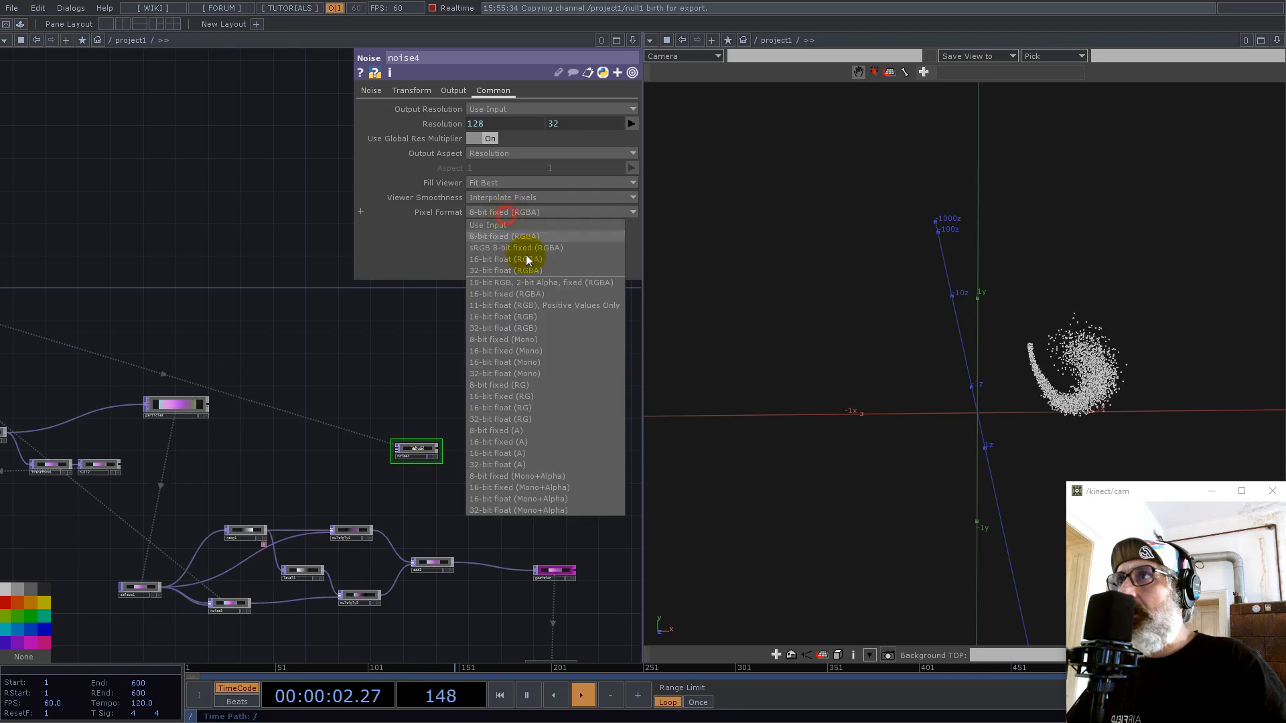
click(488, 329)
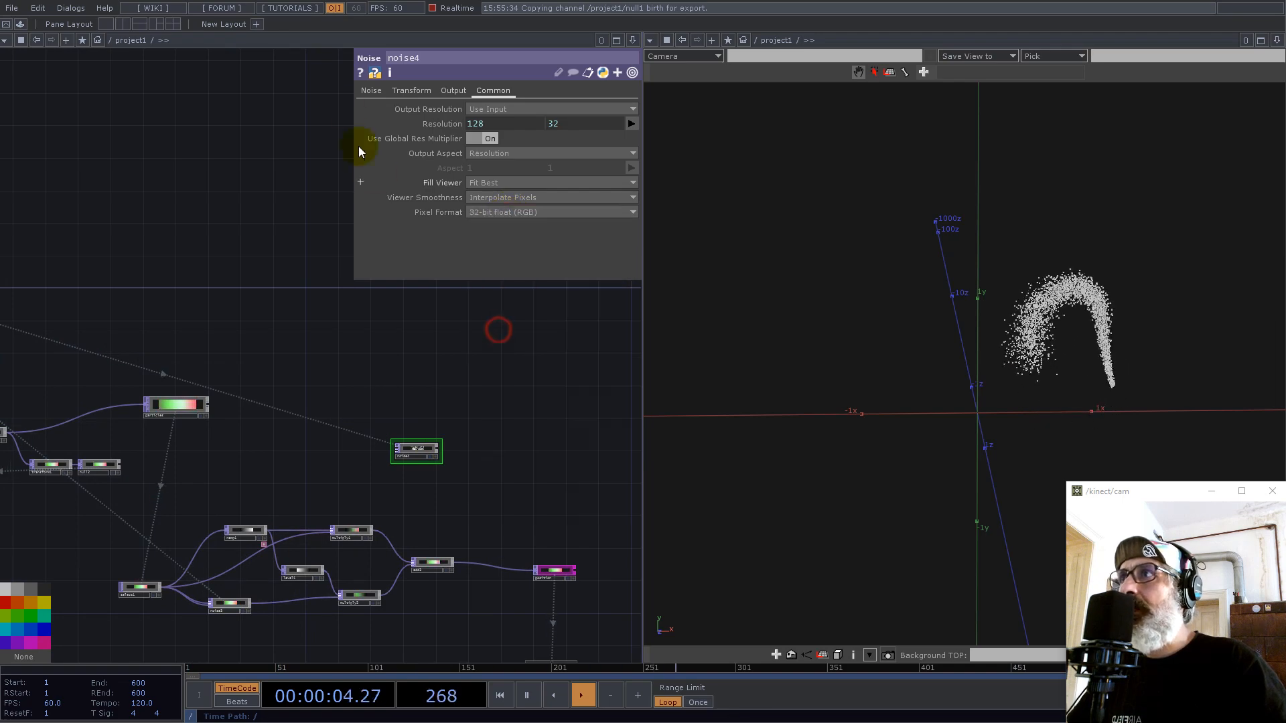
click(369, 94)
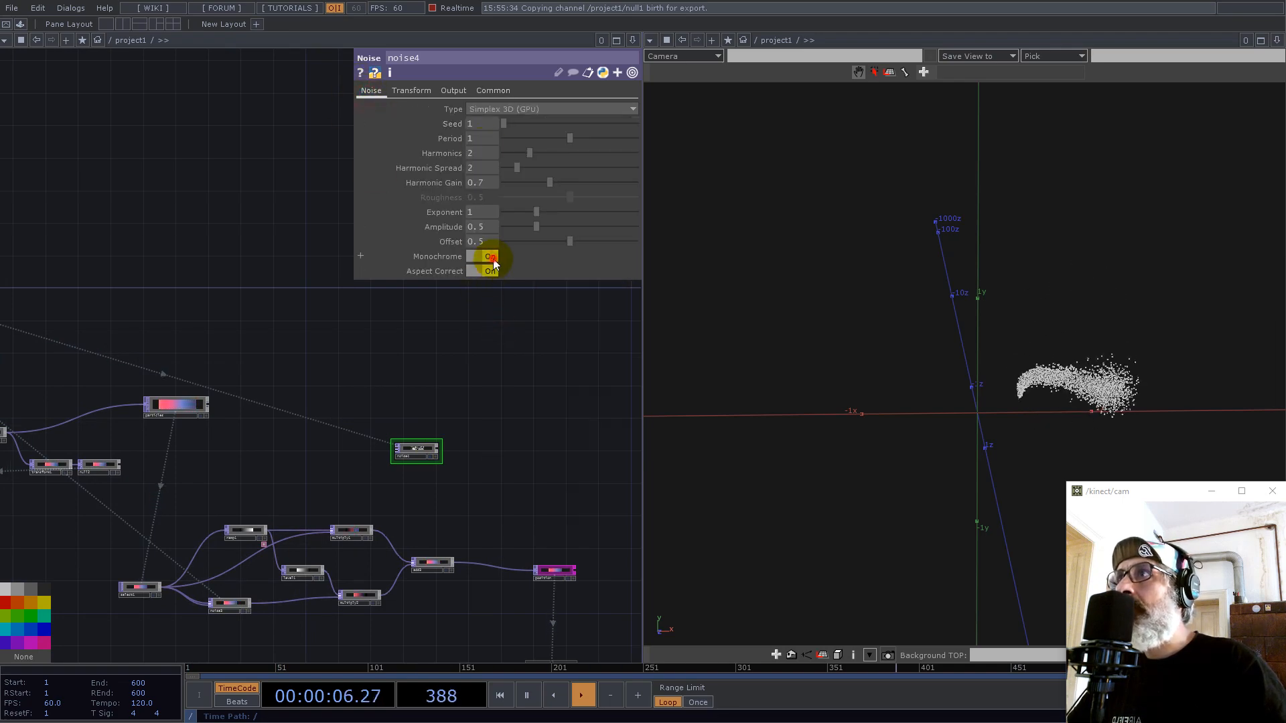
Step: Append a Null TOP to noise4 and place it above the position null
right_click(440, 447)
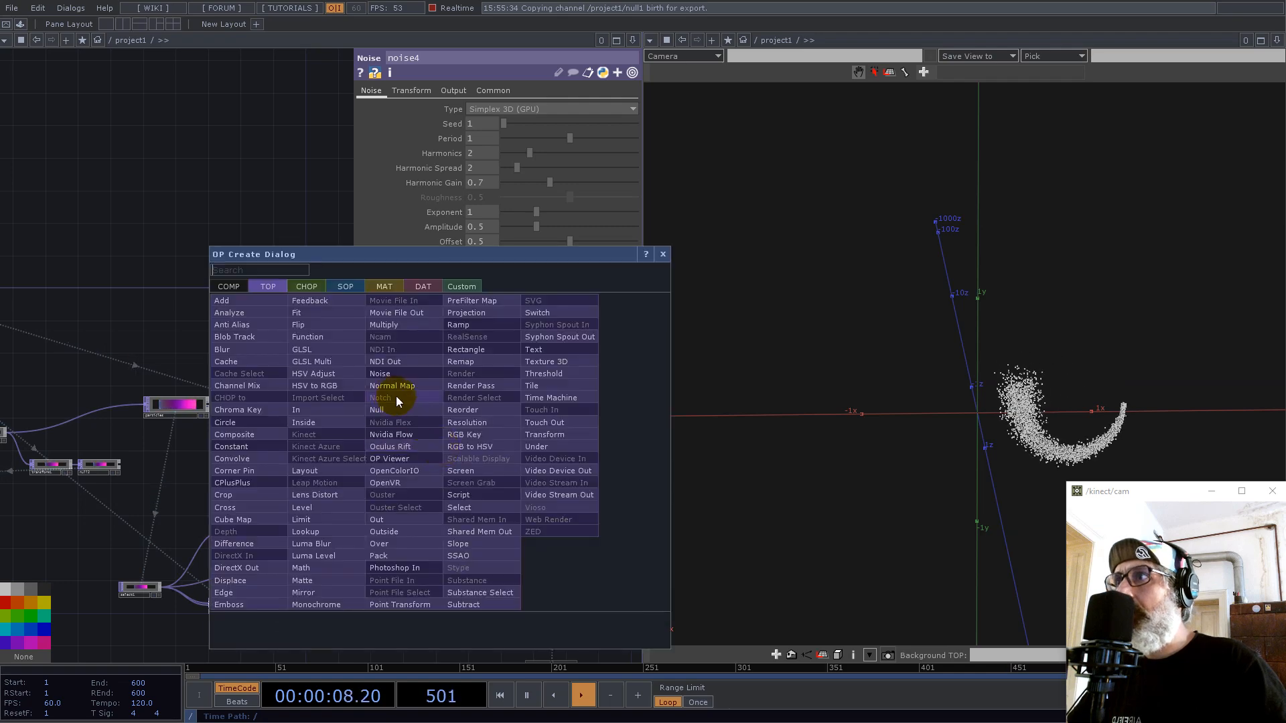
click(383, 411)
click(571, 488)
drag(556, 427, 369, 349)
scroll(378, 438, up, 2)
Step: Colour the new null after noise4 magenta and rename it color
drag(458, 478, 466, 405)
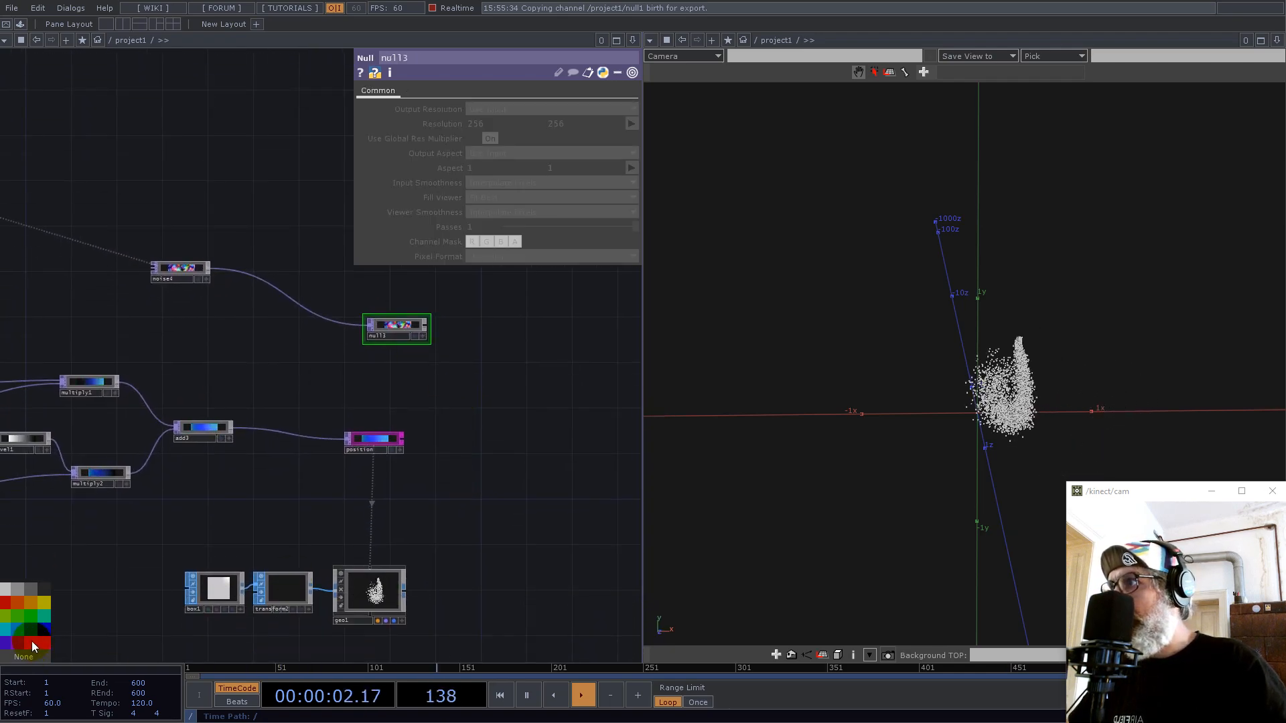
drag(415, 447, 461, 486)
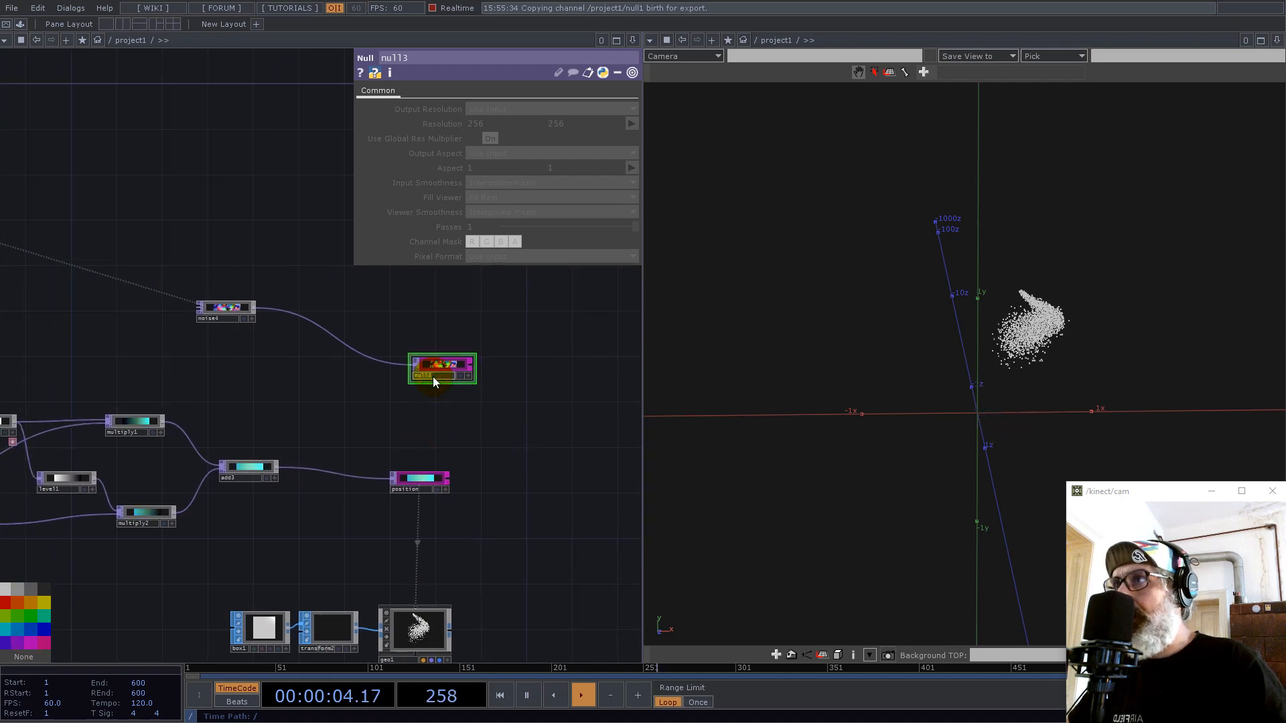
text(color)
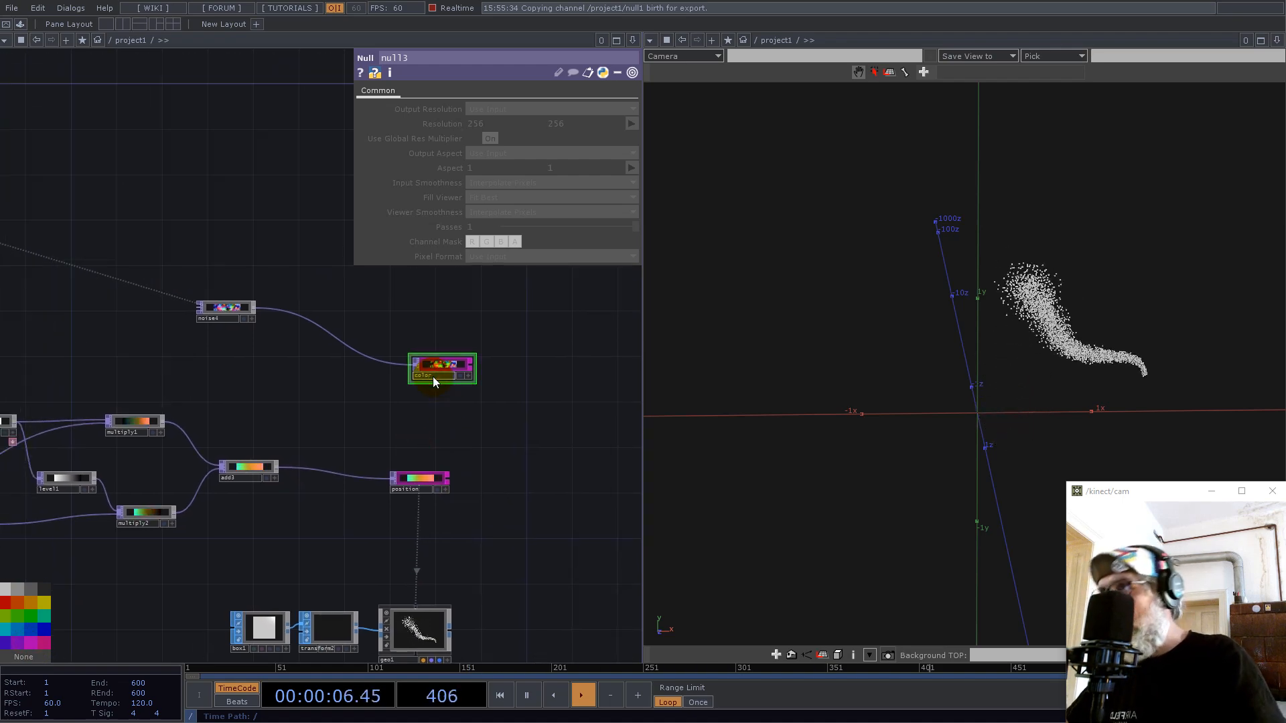
key(Return)
Step: Set geo1's instance Color OP to color and map its R, G and B to r, g and b
scroll(453, 387, down, 2)
click(429, 566)
drag(476, 513, 148, 495)
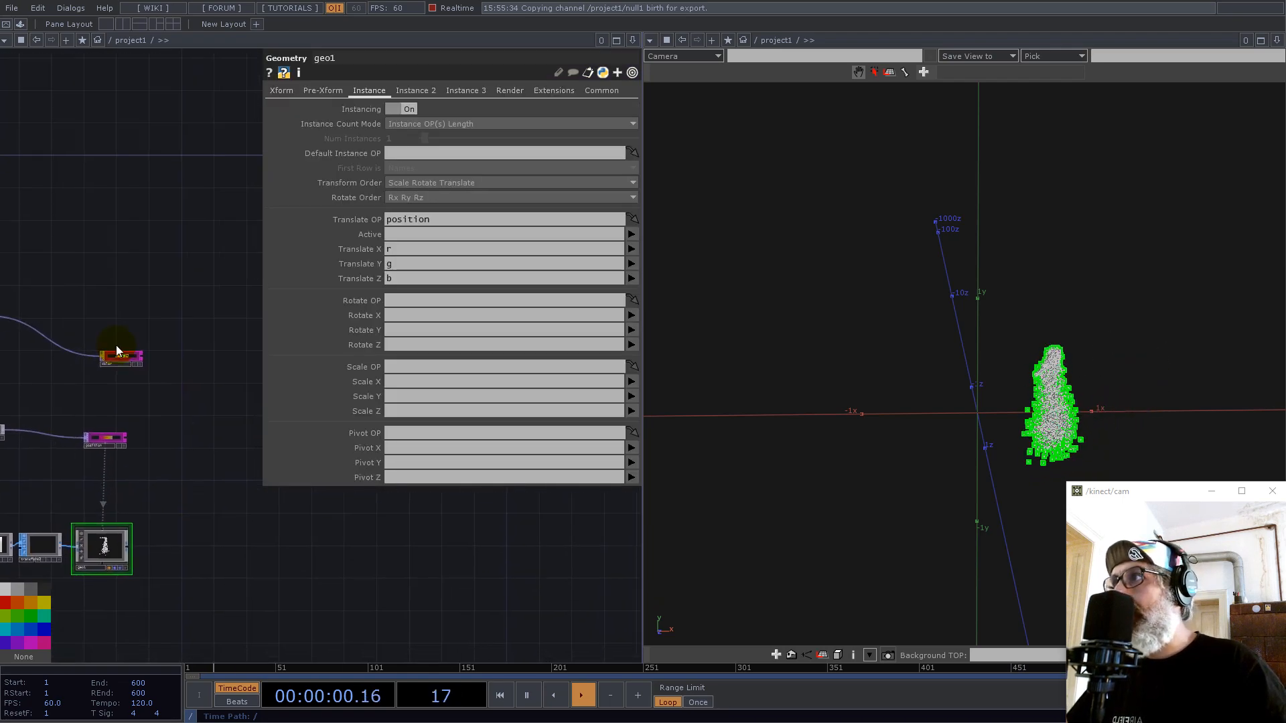
drag(405, 342, 407, 94)
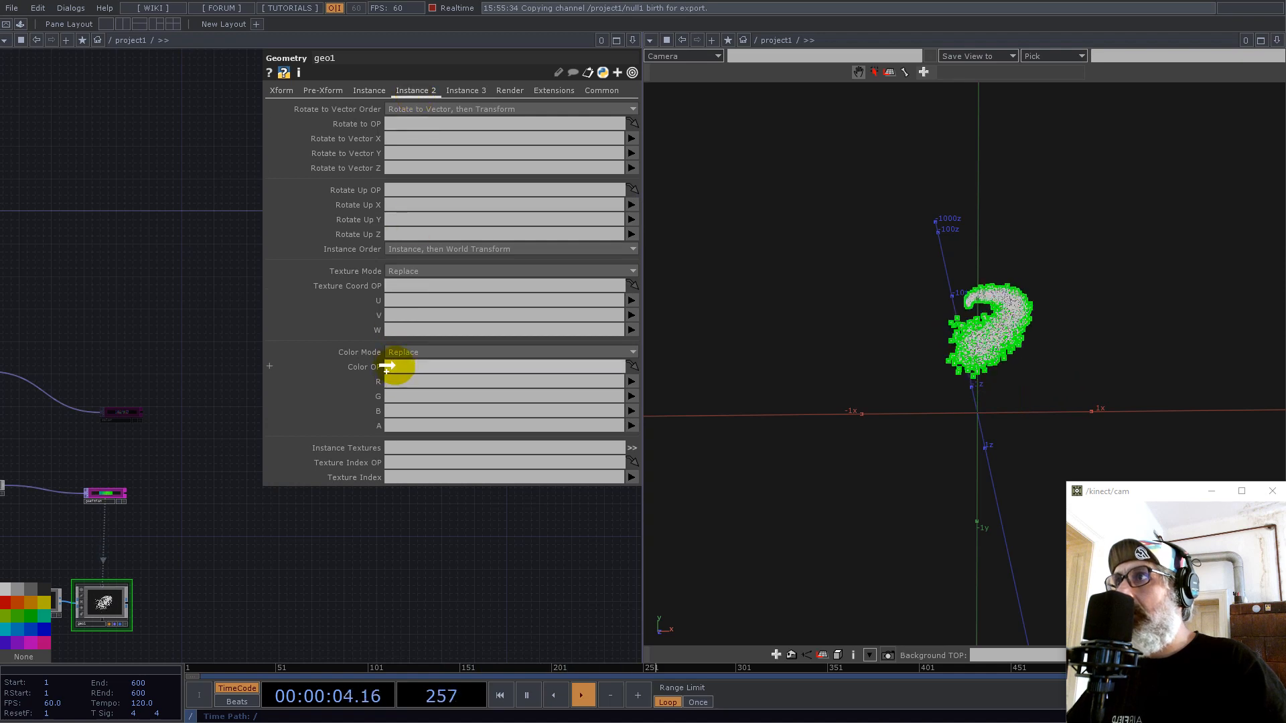
text(r)
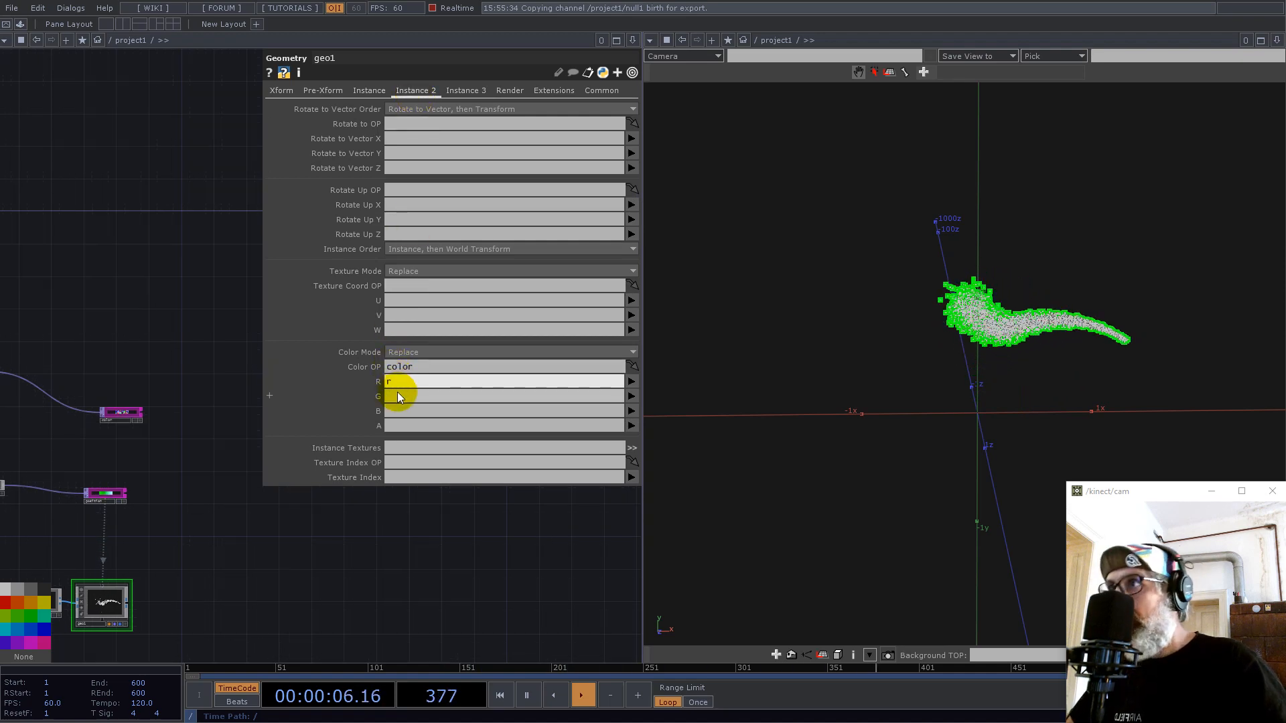
click(397, 394)
text(g)
click(401, 409)
text(b)
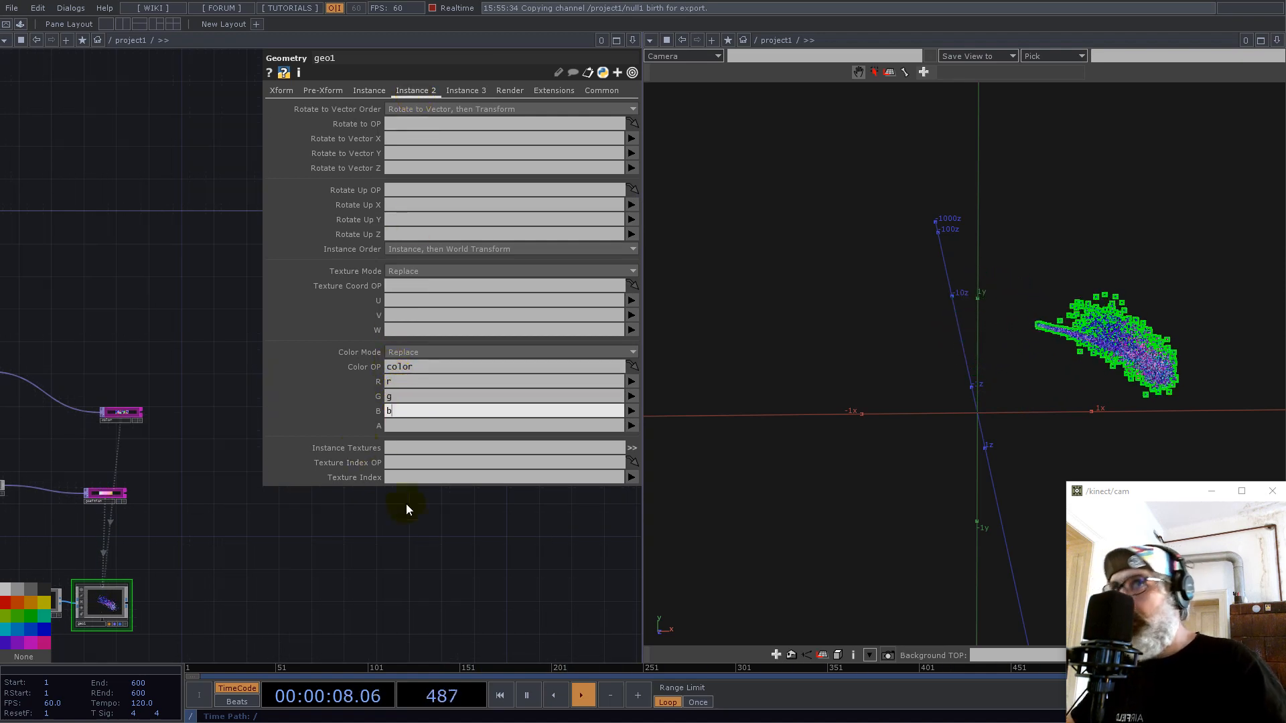
click(448, 558)
Step: Examine the coloured particle trail in the 3D view and look over the network around noise4
drag(960, 385, 1079, 402)
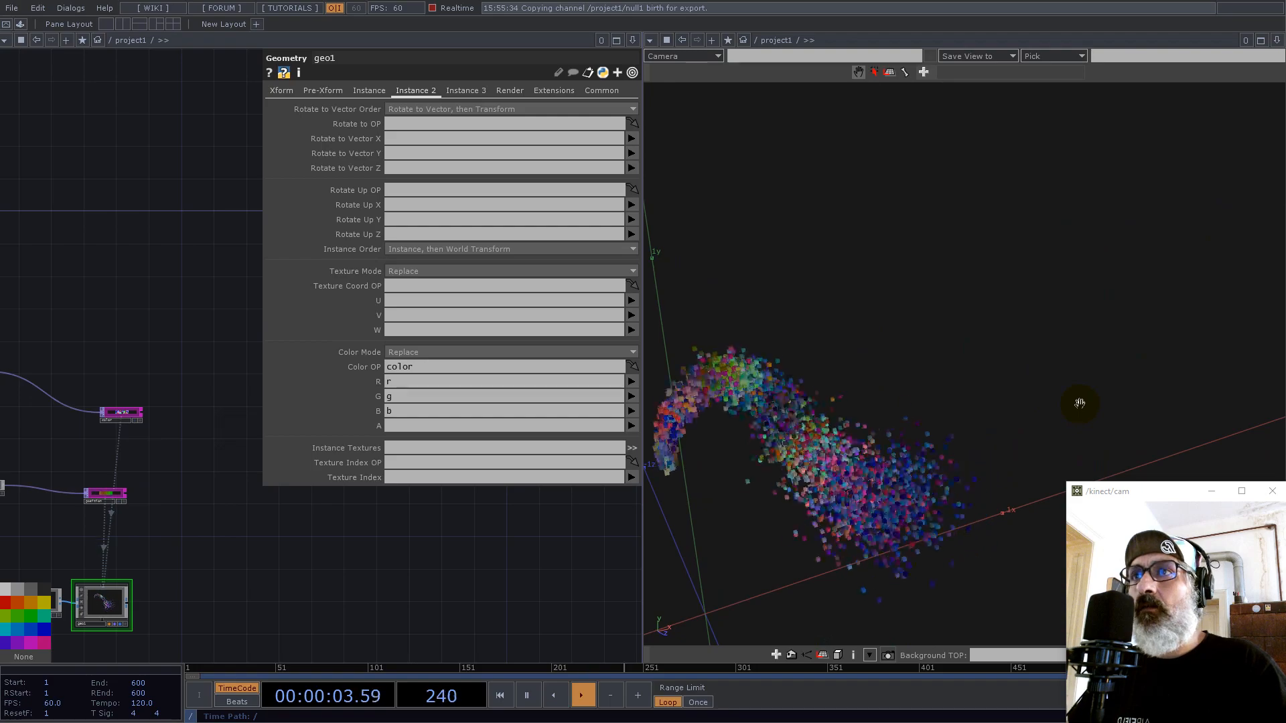
drag(230, 565, 556, 615)
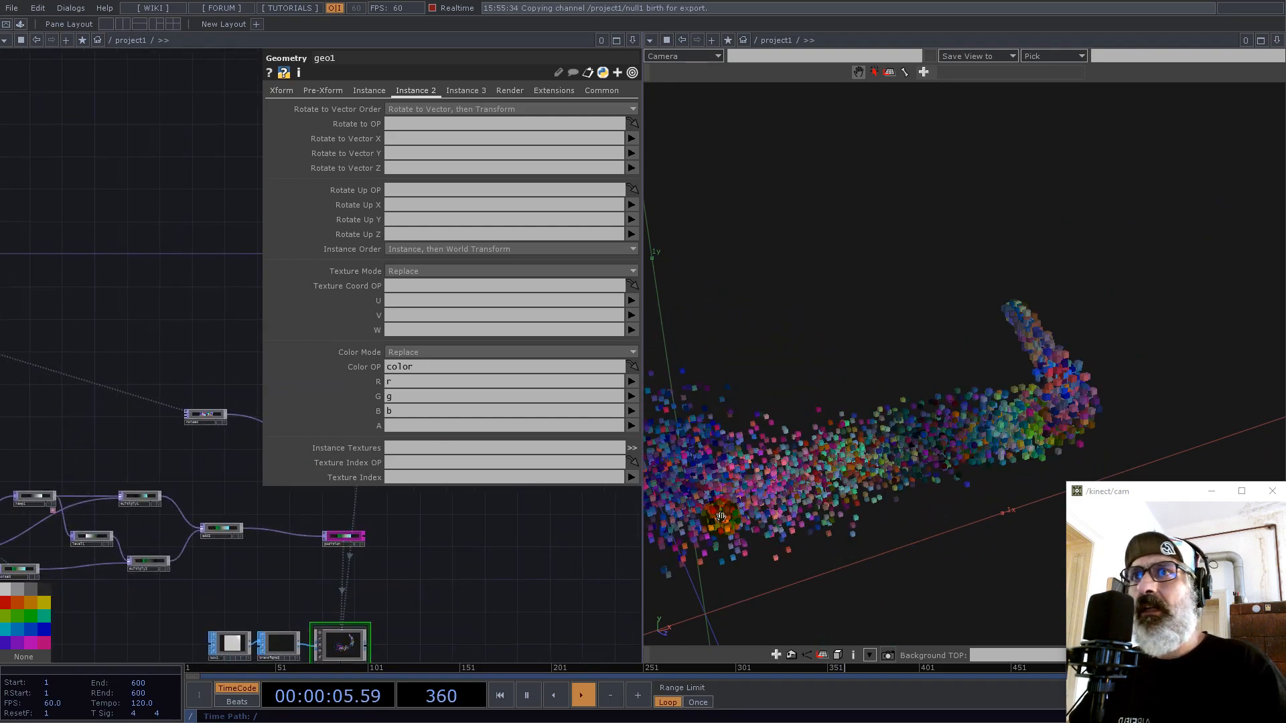
scroll(809, 491, down, 2)
drag(809, 491, 731, 523)
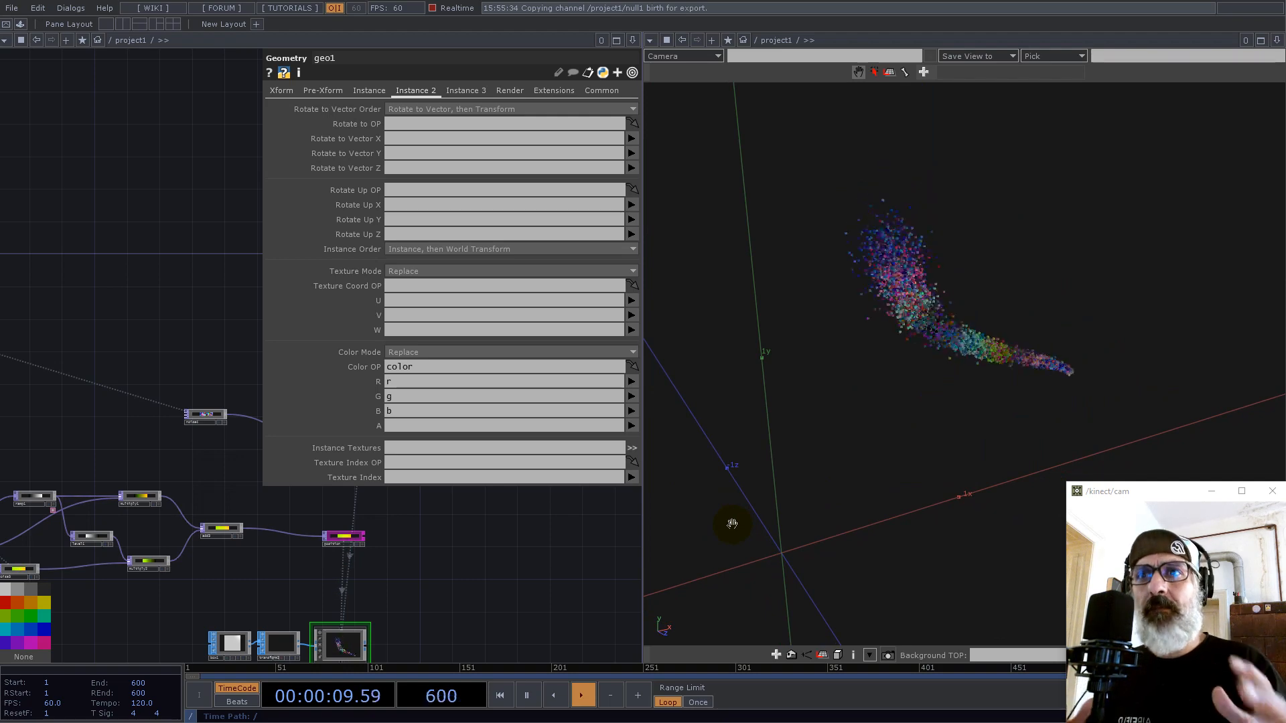
drag(18, 307, 151, 472)
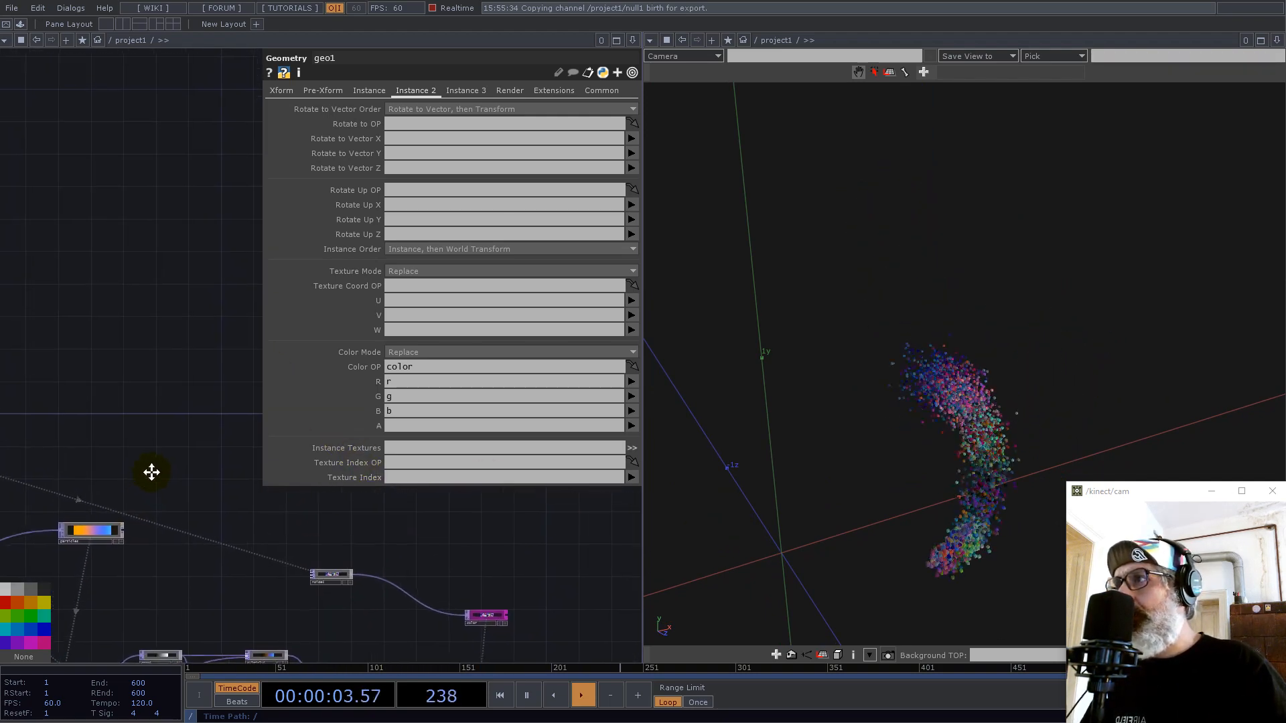
drag(180, 582, 168, 529)
scroll(295, 526, up, 3)
scroll(315, 549, down, 3)
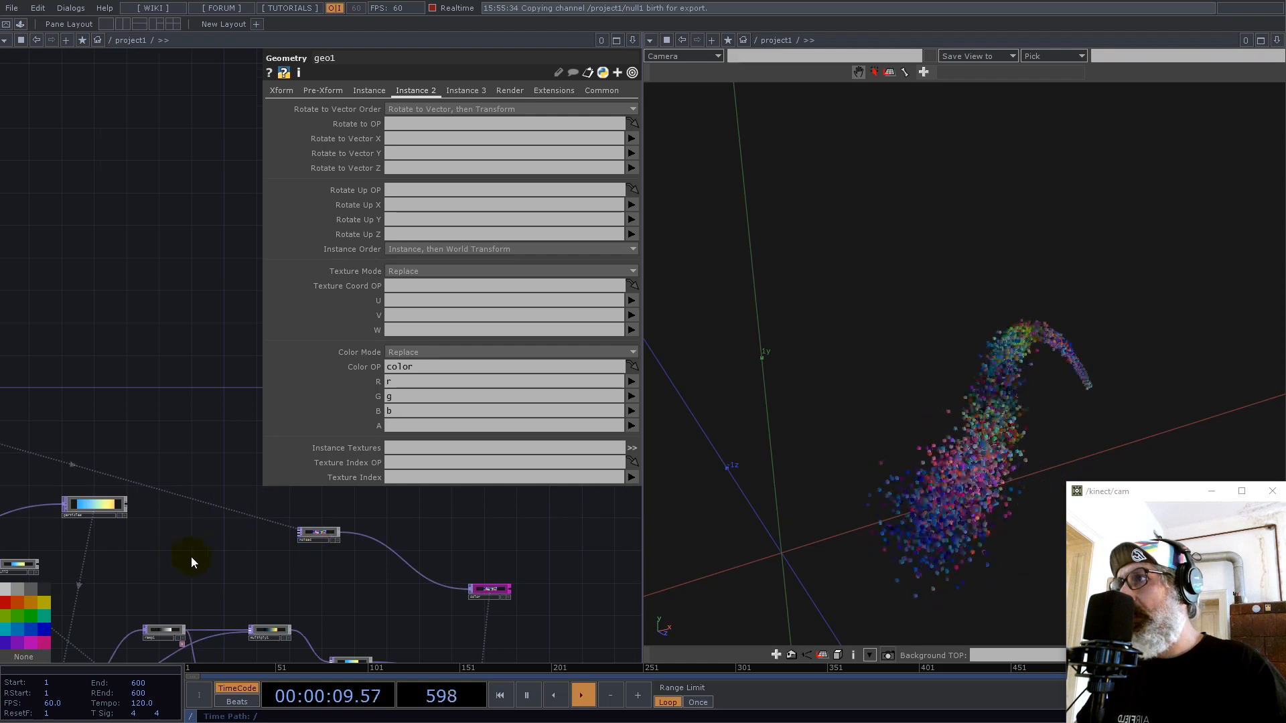
Step: Duplicate the Select TOP that references particles, place it before noise4 and connect it to noise4's second input
drag(184, 546, 224, 492)
click(110, 637)
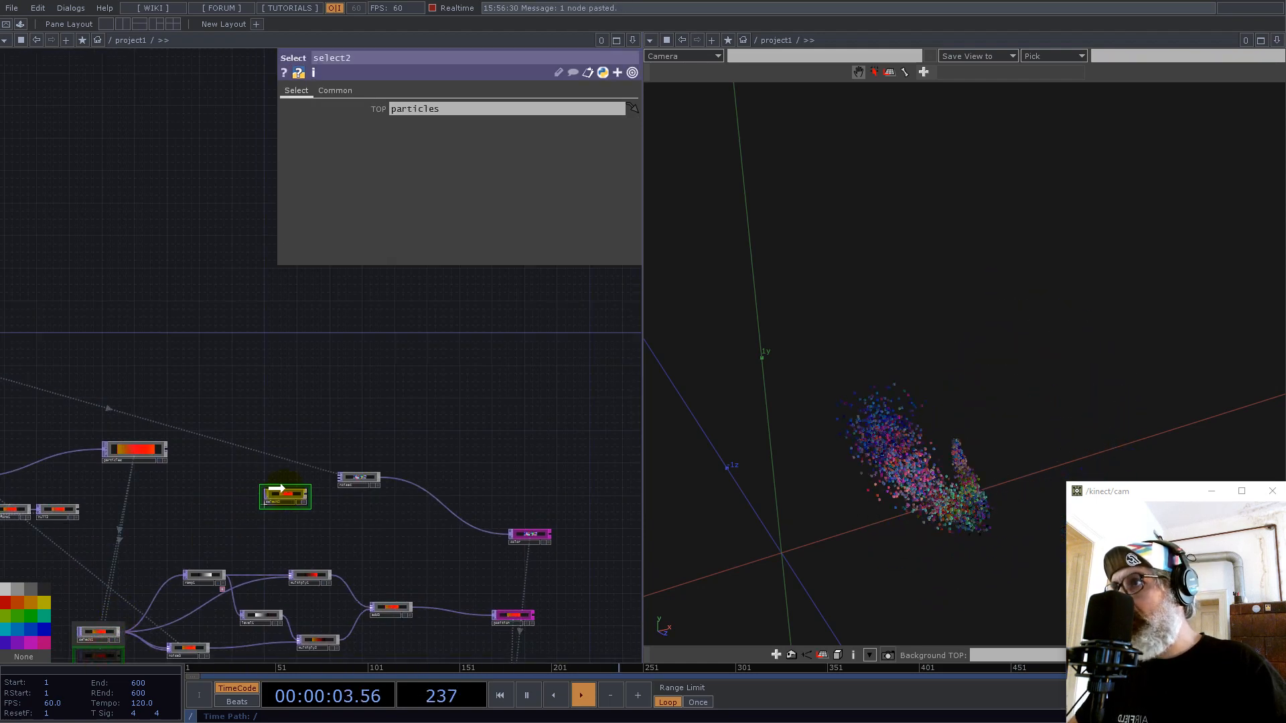
scroll(344, 474, up, 5)
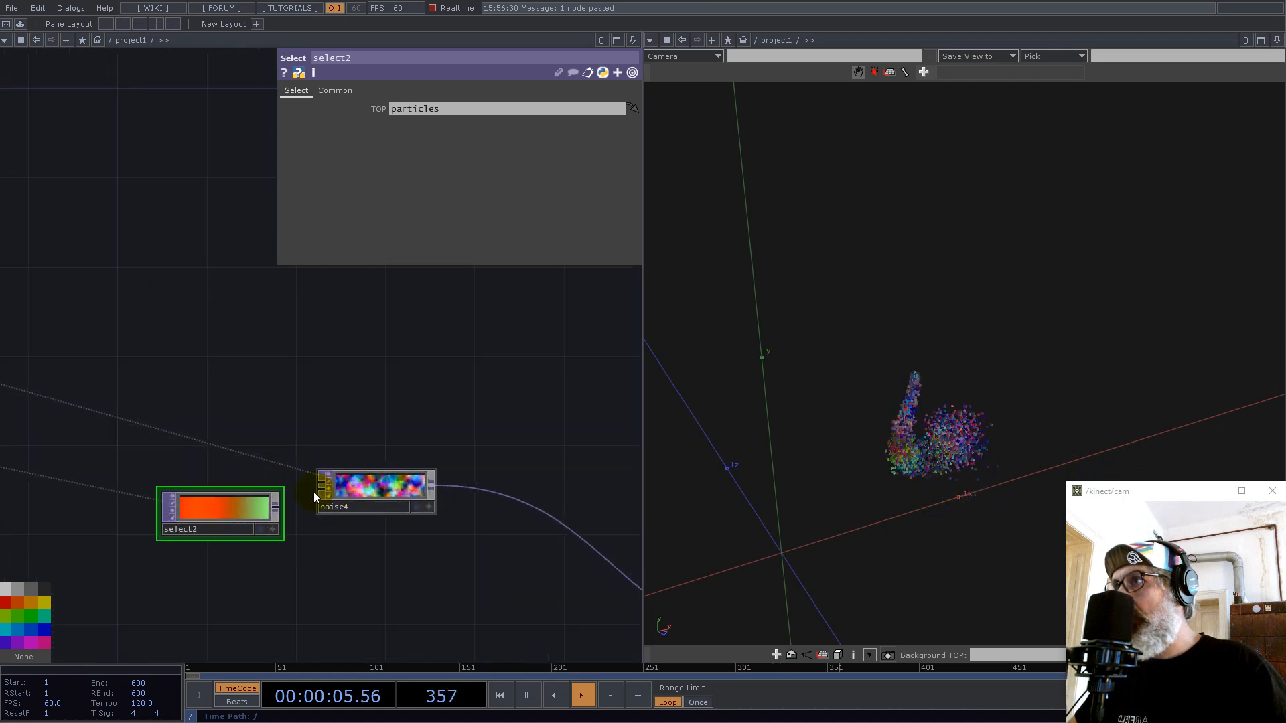
drag(282, 513, 323, 495)
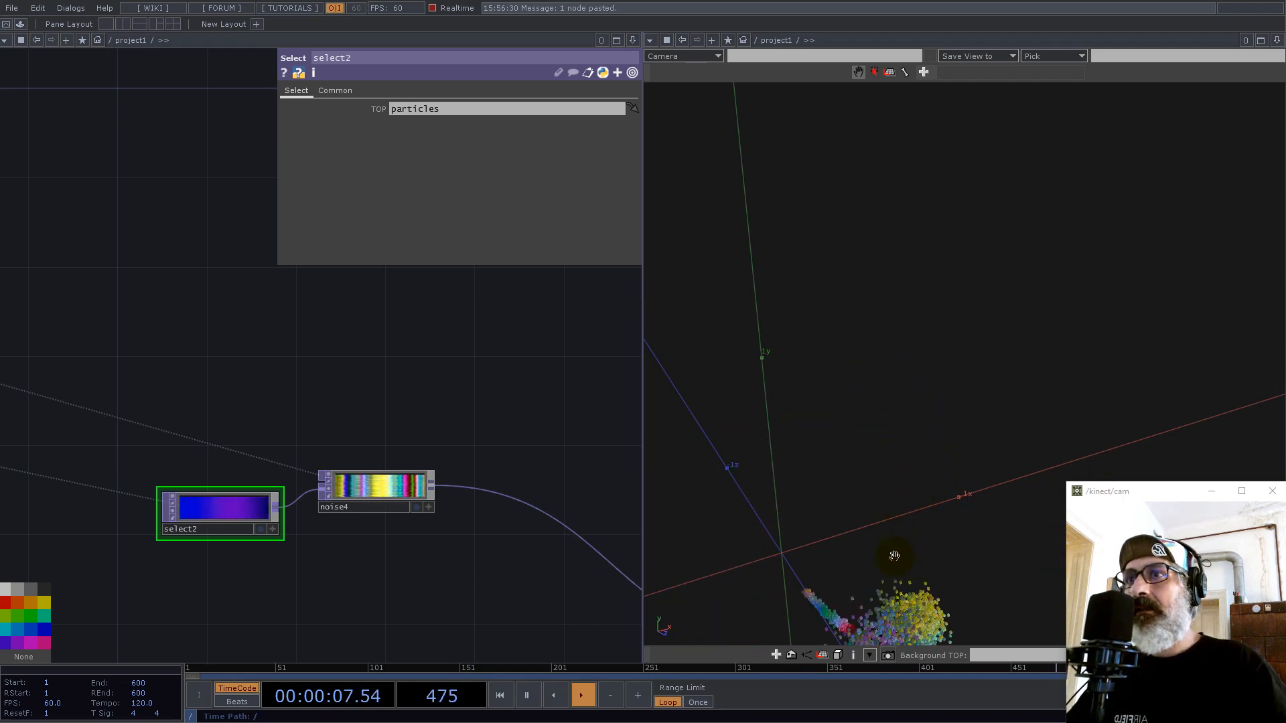
drag(955, 380, 816, 438)
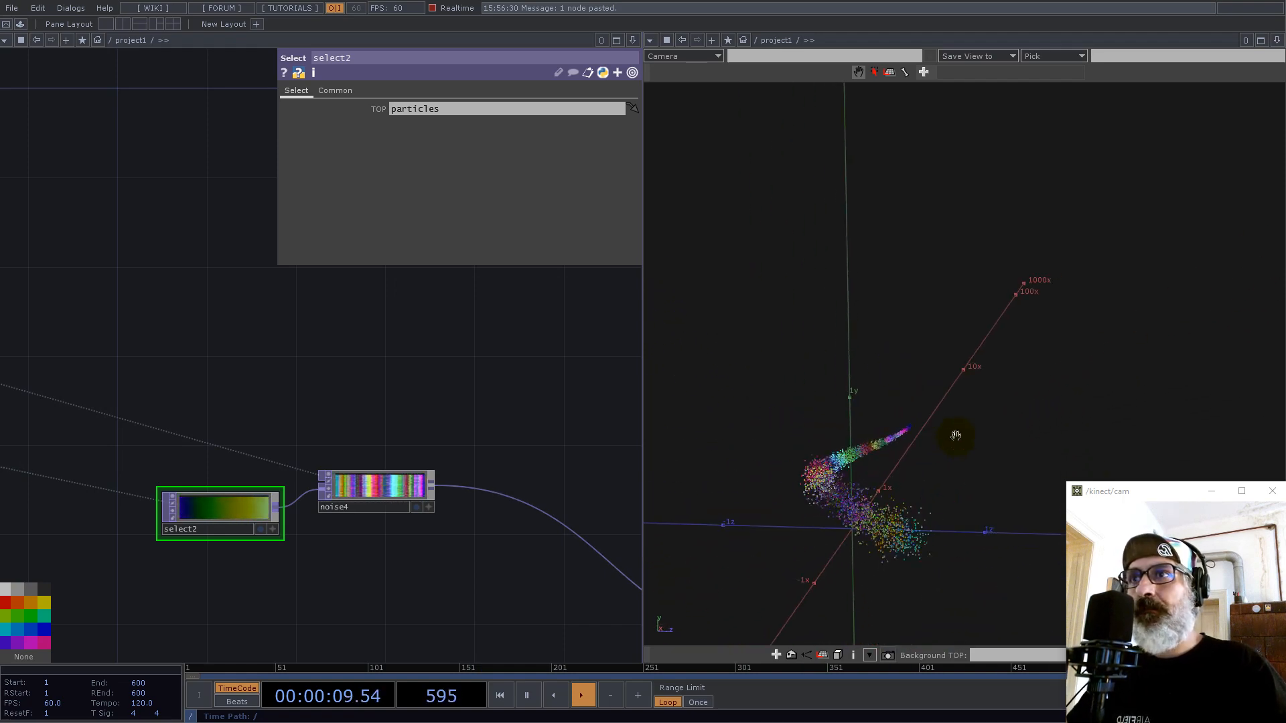
Step: Move box1, transform2 and geo1 together farther below the position null
scroll(320, 438, down, 10)
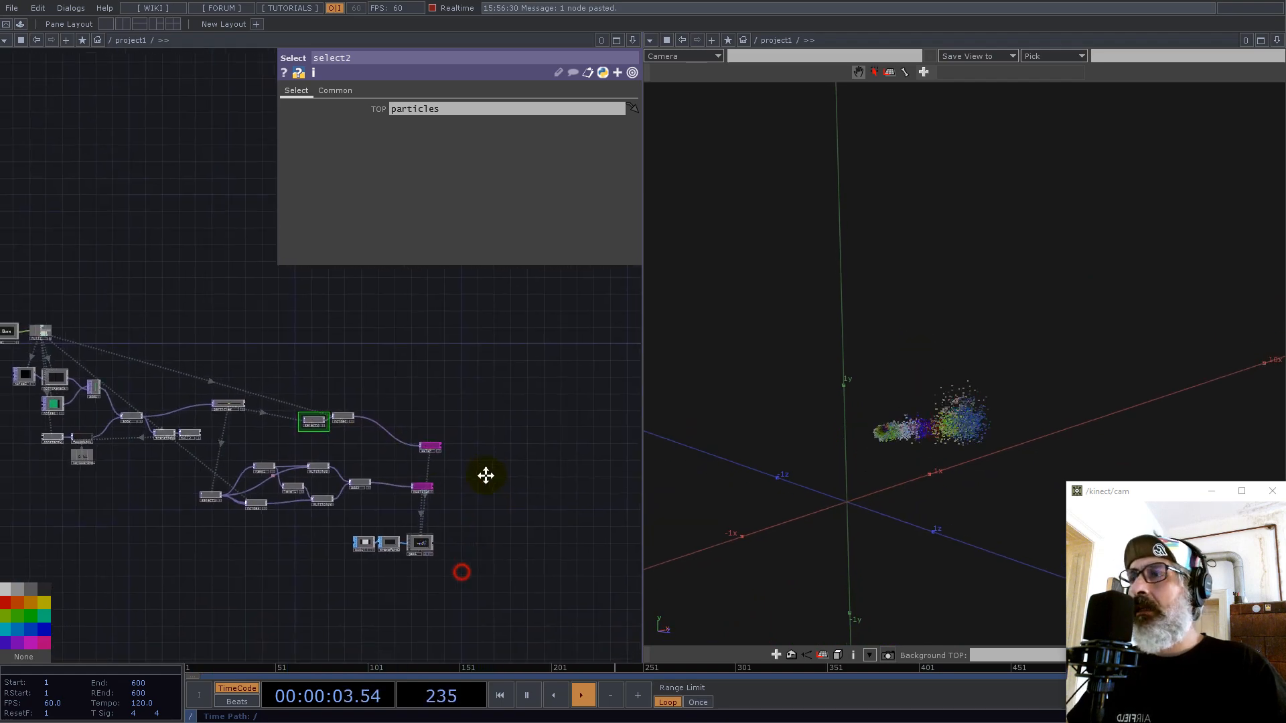
scroll(484, 472, down, 2)
scroll(473, 482, up, 10)
scroll(472, 482, up, 2)
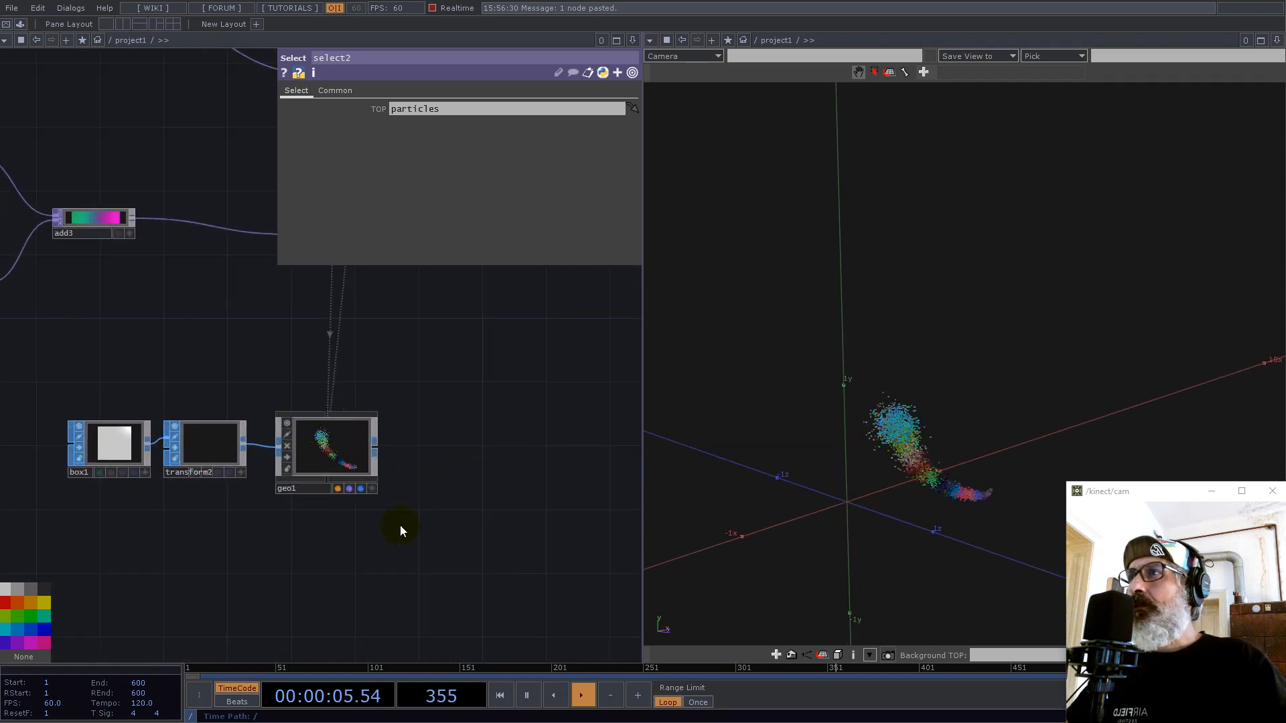
right_drag(156, 400, 103, 396)
drag(355, 443, 354, 521)
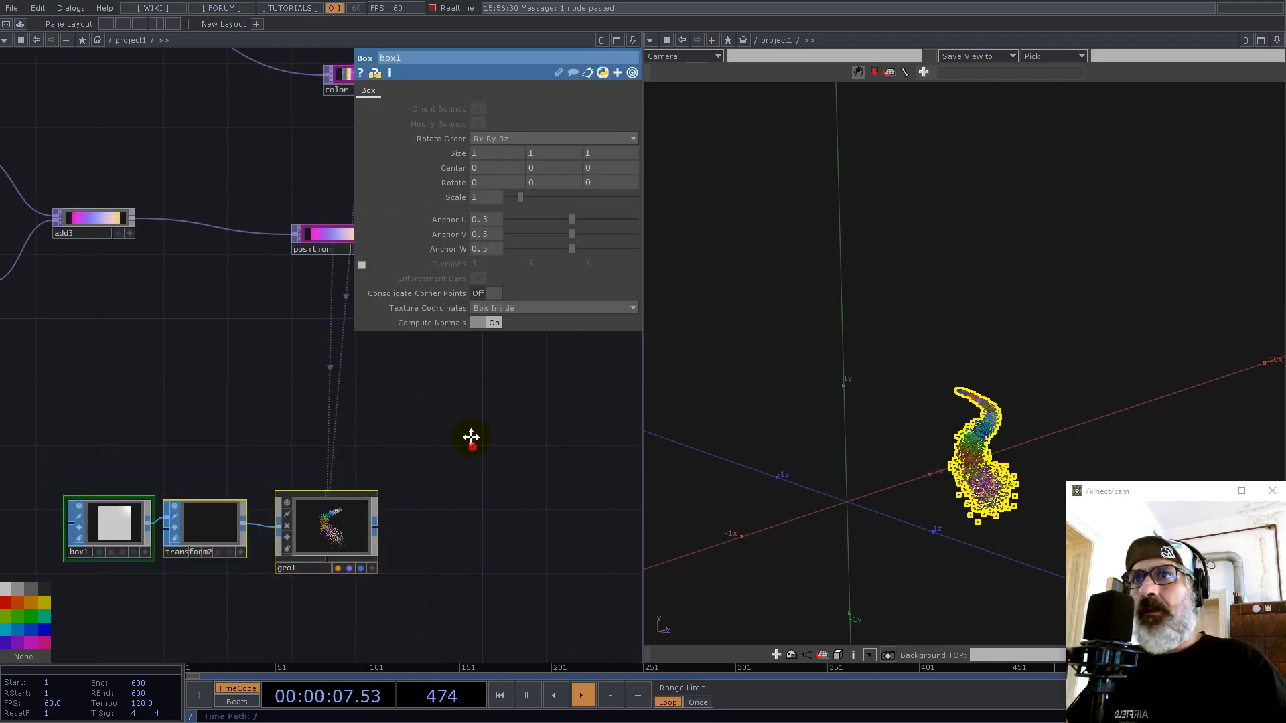
Step: Add a Render TOP to the network beside geo1's output
drag(471, 439, 375, 344)
key(Tab)
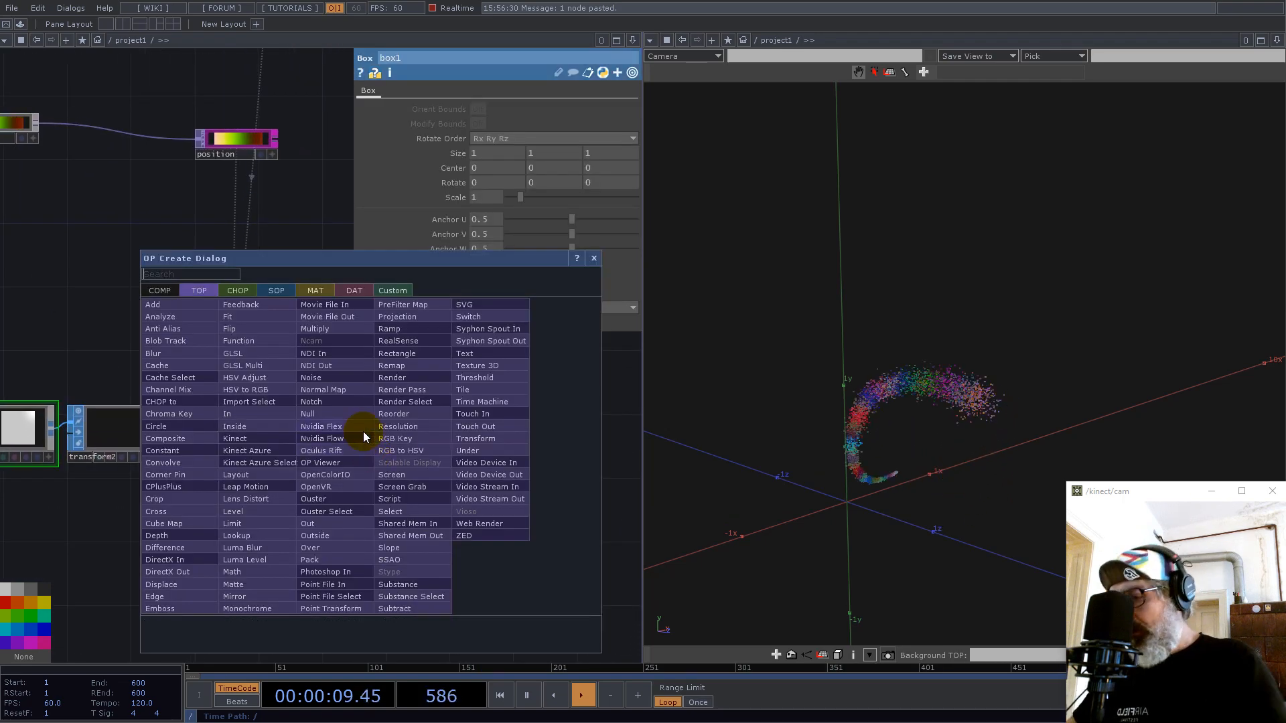
text(re)
click(399, 377)
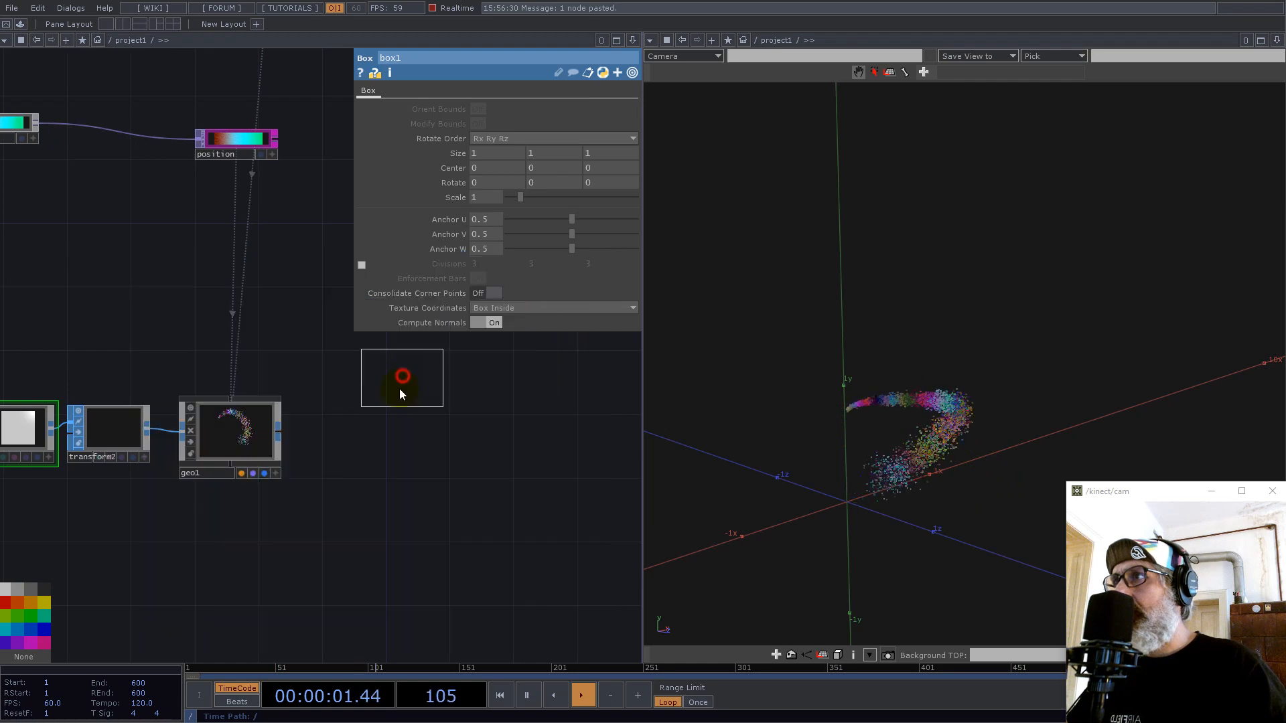
click(384, 435)
Step: Add a Camera COMP above render1 and a Light COMP beside it, above geo1
drag(335, 376, 368, 467)
key(Tab)
text(cam)
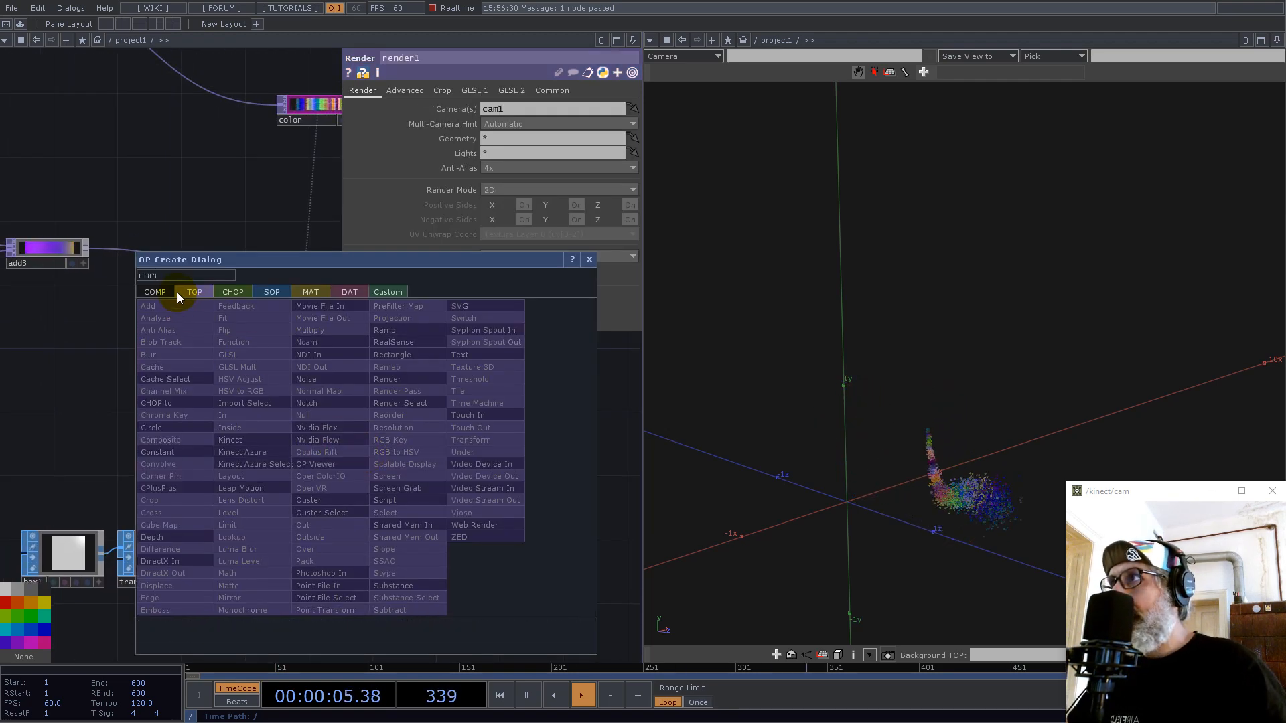
click(154, 291)
click(163, 359)
click(440, 449)
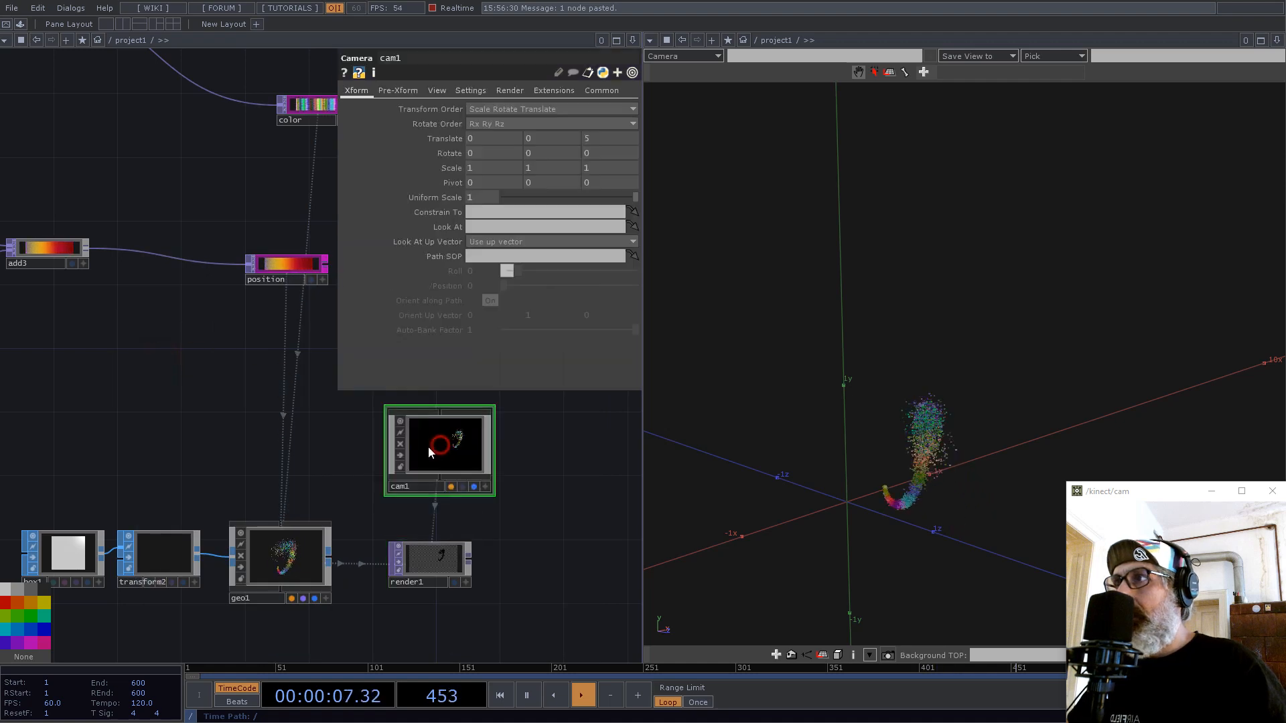
key(Tab)
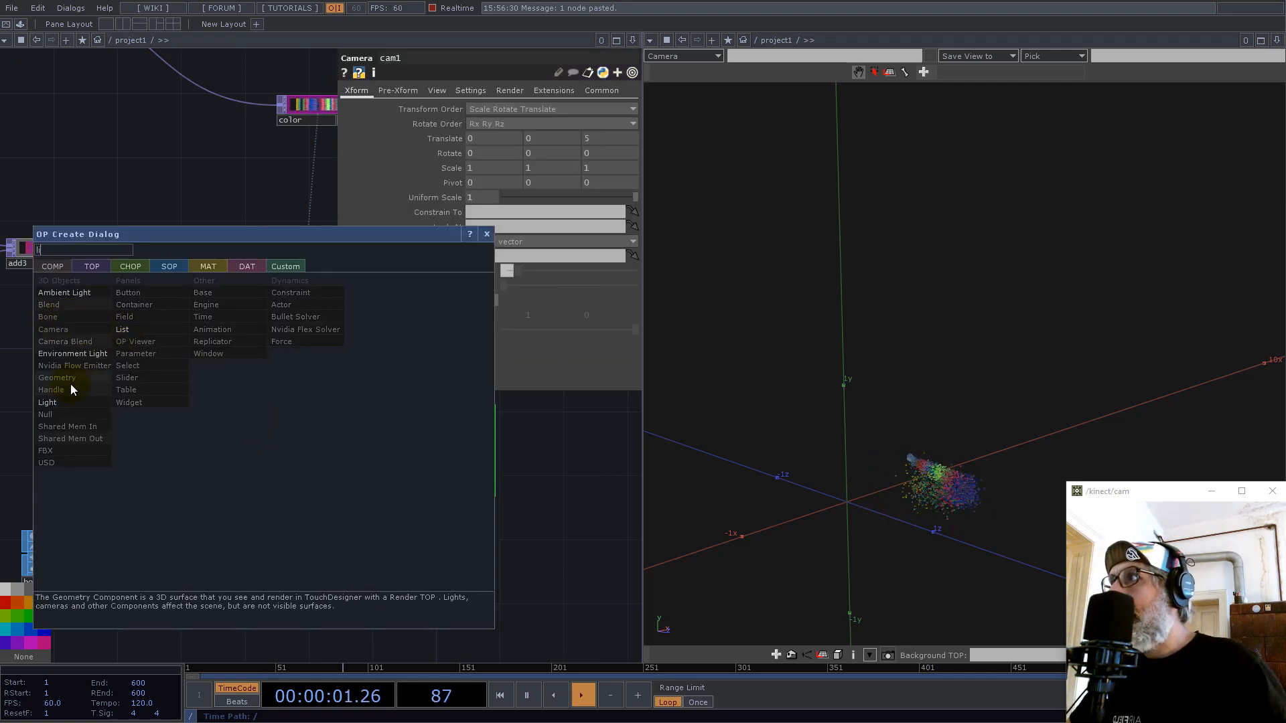
click(80, 402)
click(298, 451)
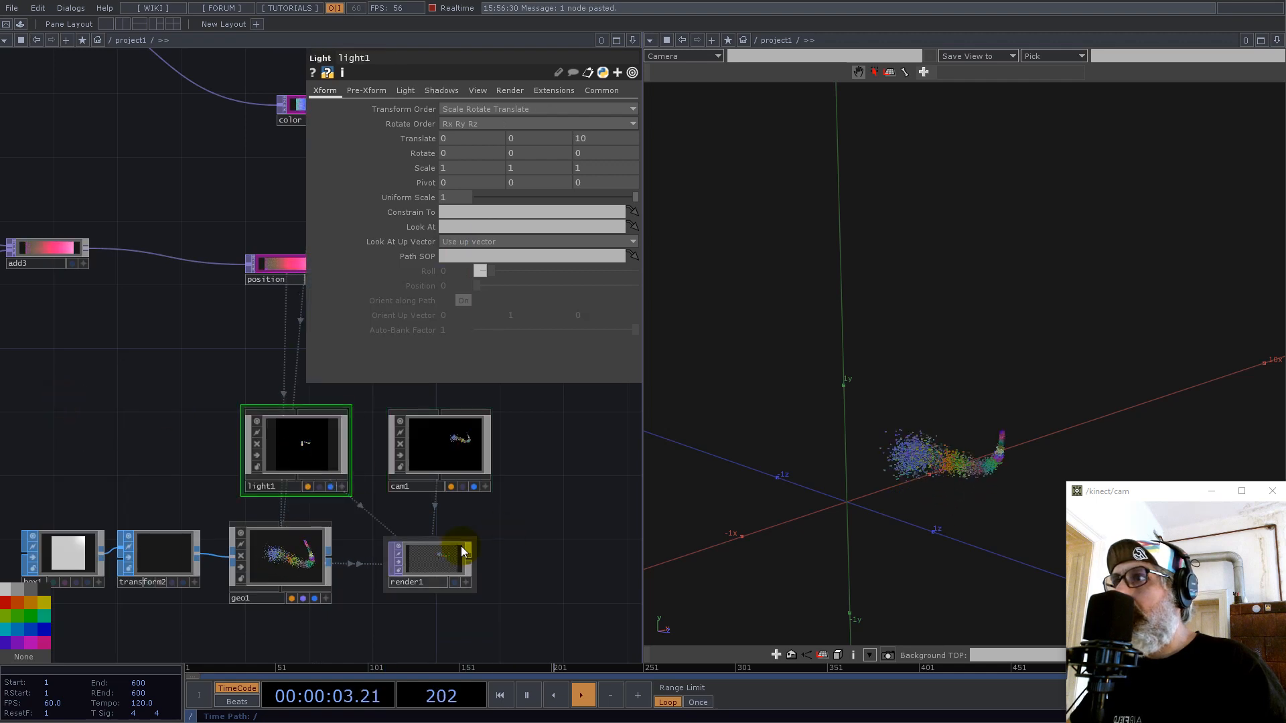
Step: Set render1's resolution to 1280 by 1280 and cam1's Translate to 0.5, 0.5, 2
click(436, 566)
click(526, 91)
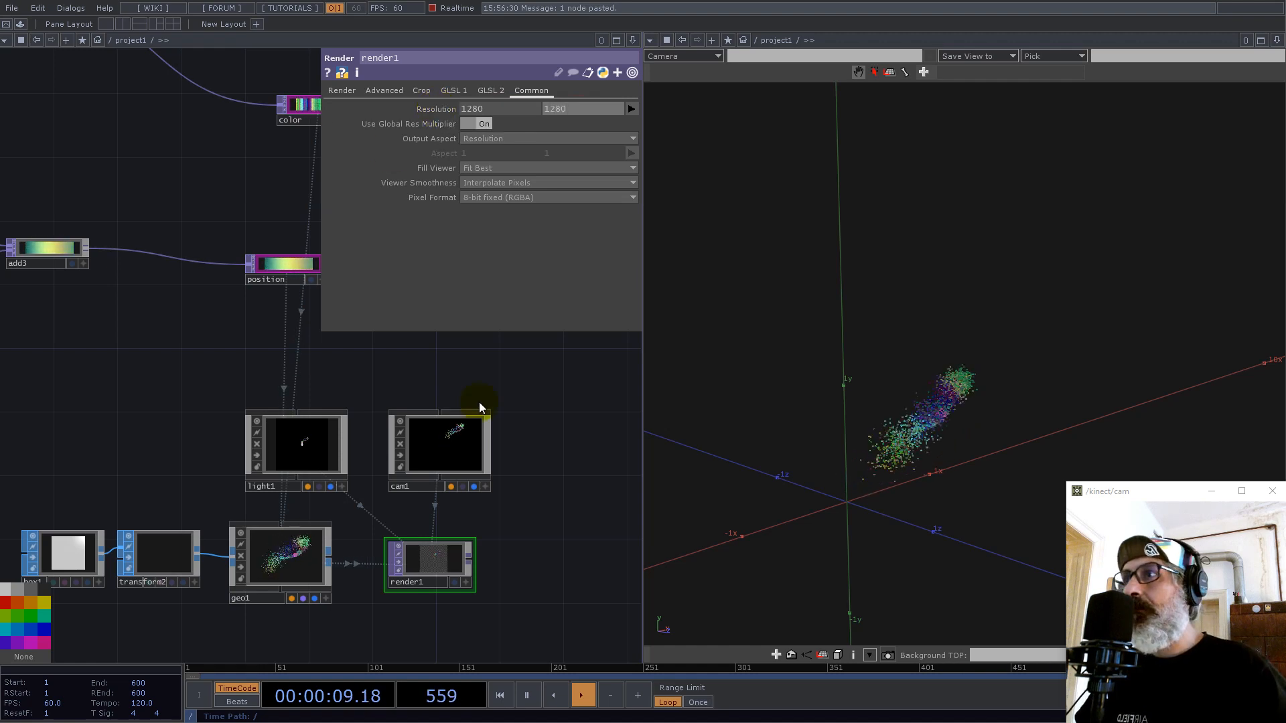
click(449, 458)
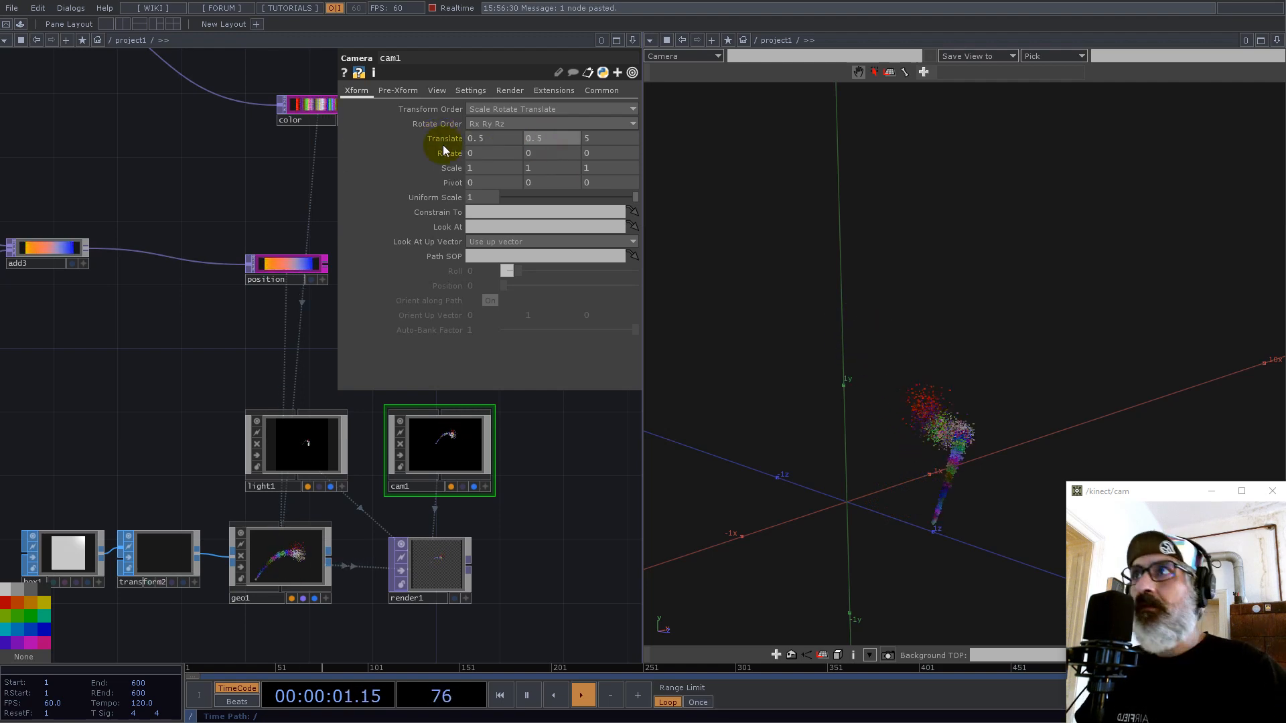
click(600, 136)
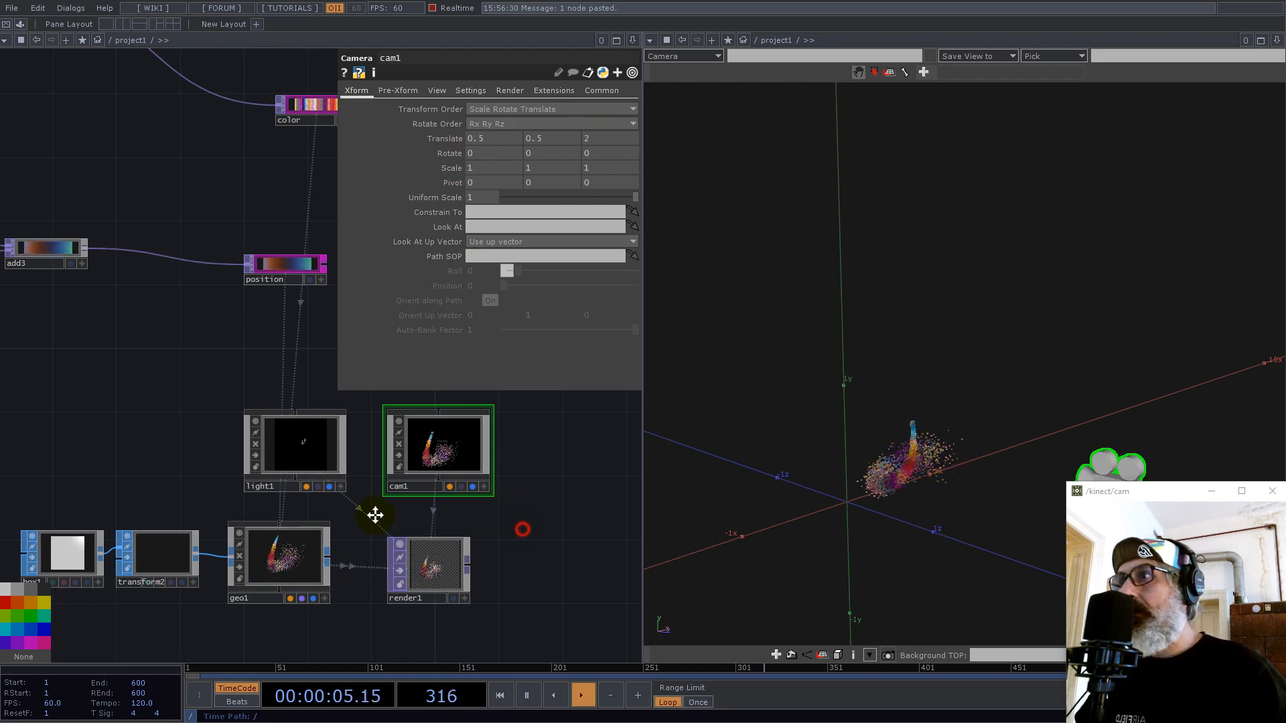
Step: Append a Null TOP to render1's output, leaving space between them, and rename it final
drag(483, 526, 189, 502)
middle_click(159, 509)
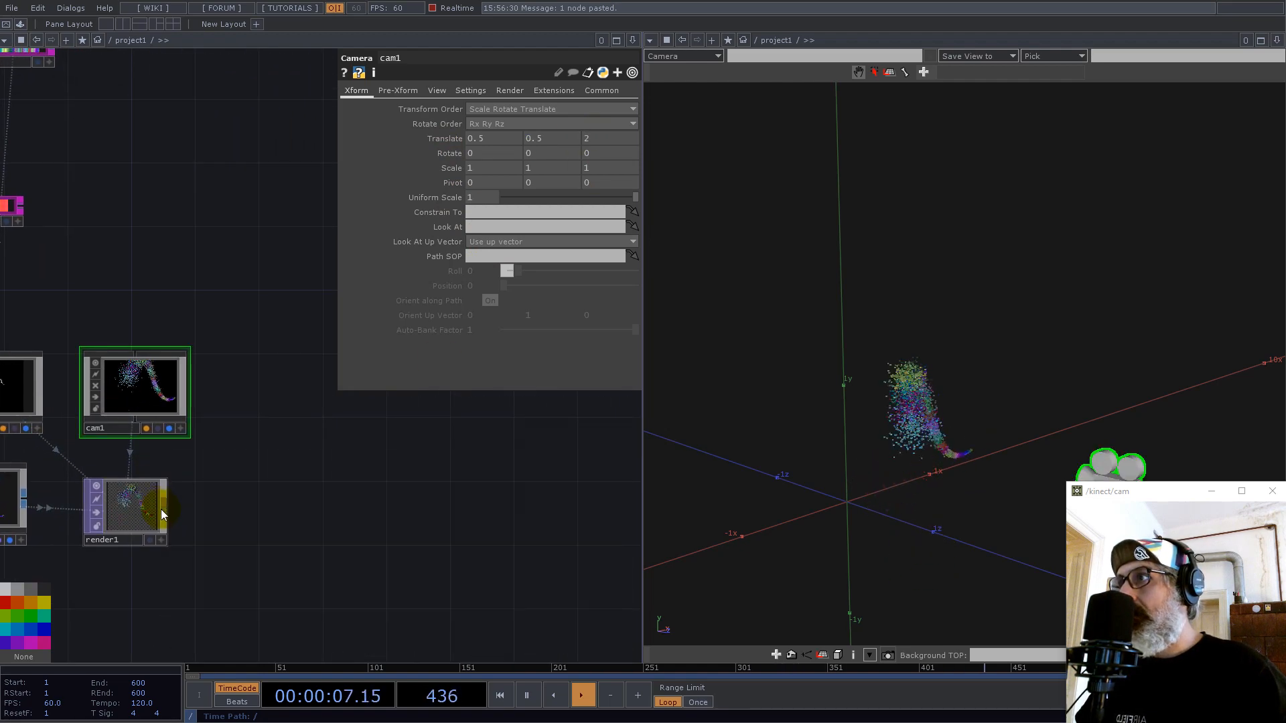
right_click(163, 508)
click(159, 474)
click(477, 501)
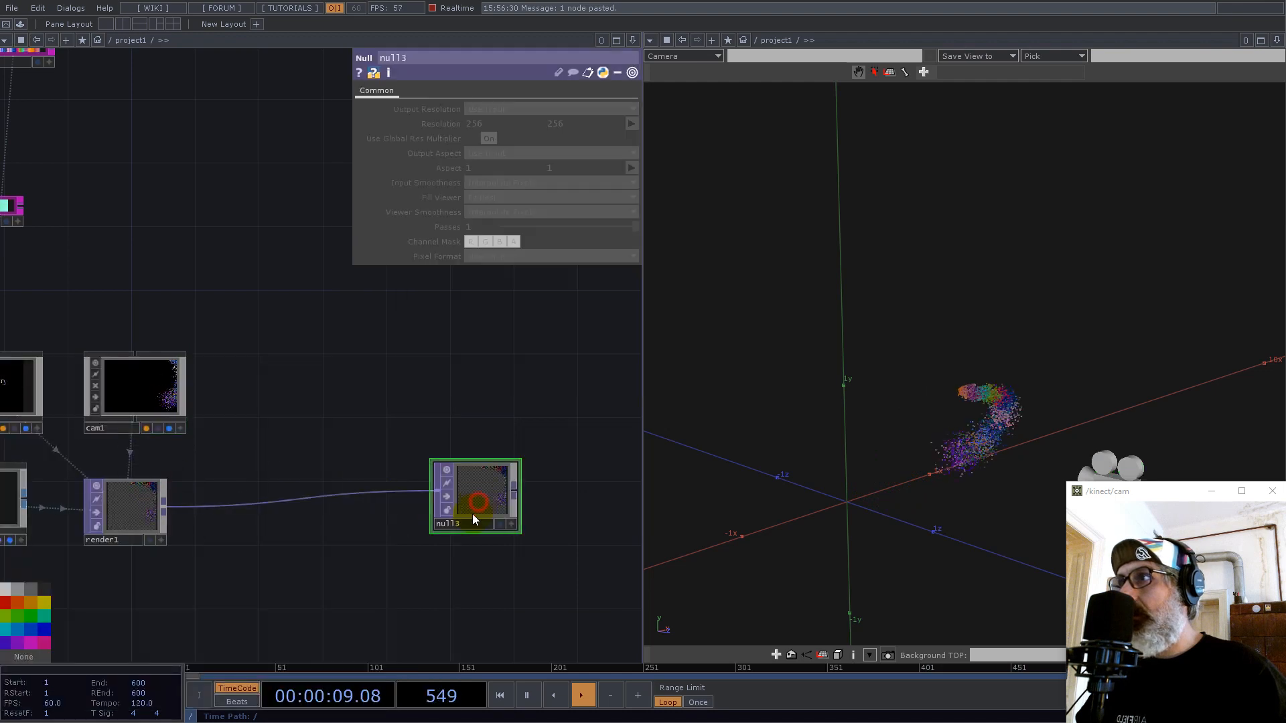
double_click(463, 525)
text(final)
key(Return)
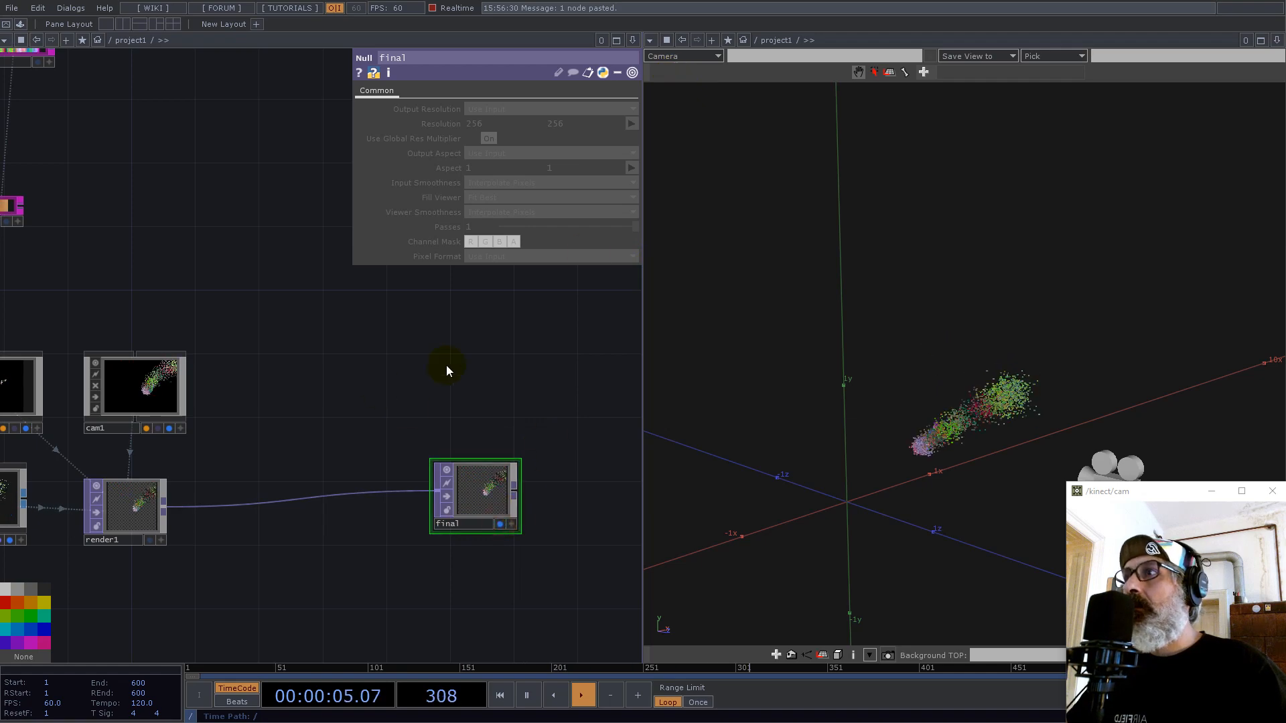
Step: Display the final null in a TOP Viewer in place of the 3D view and widen the network pane slightly
click(650, 41)
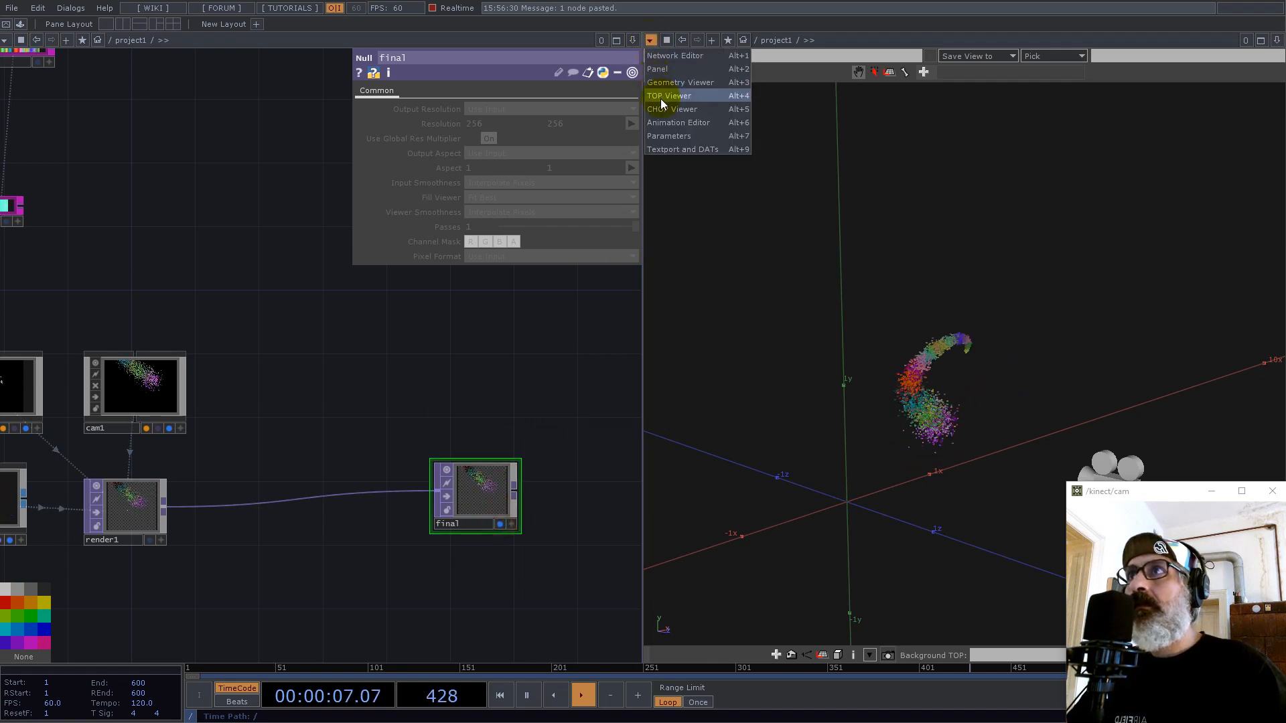
click(660, 96)
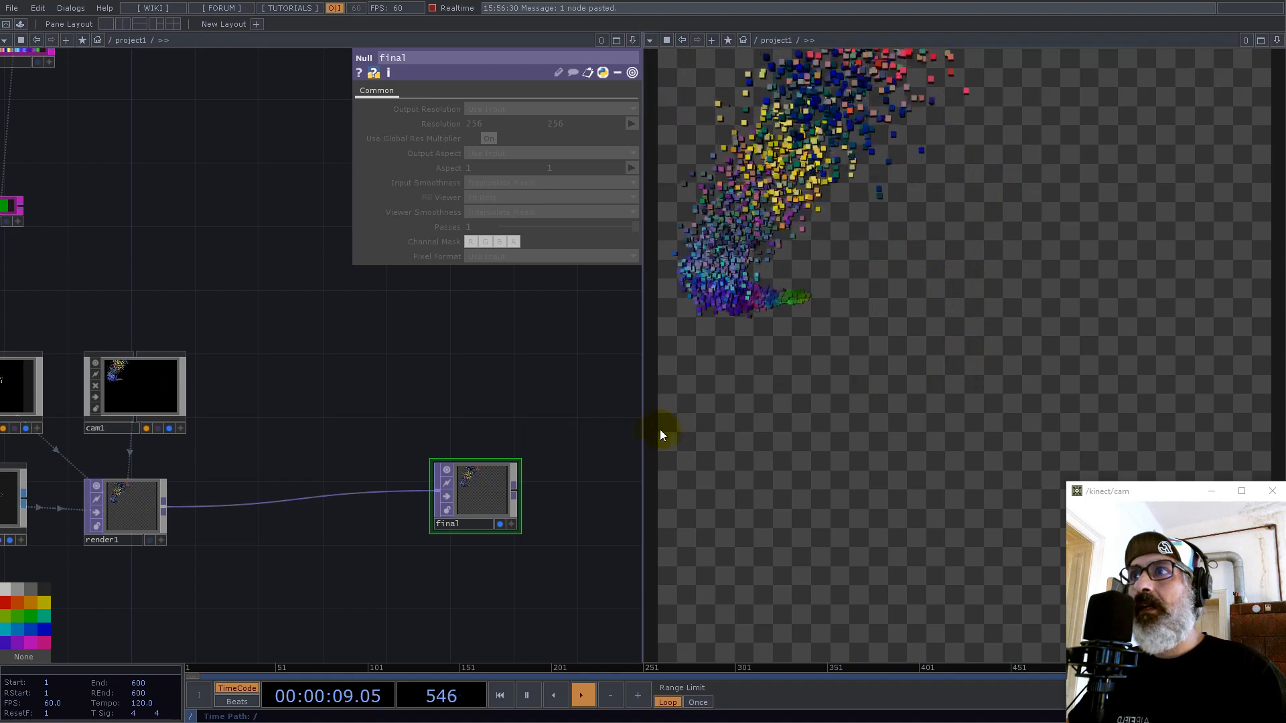
drag(642, 434, 669, 438)
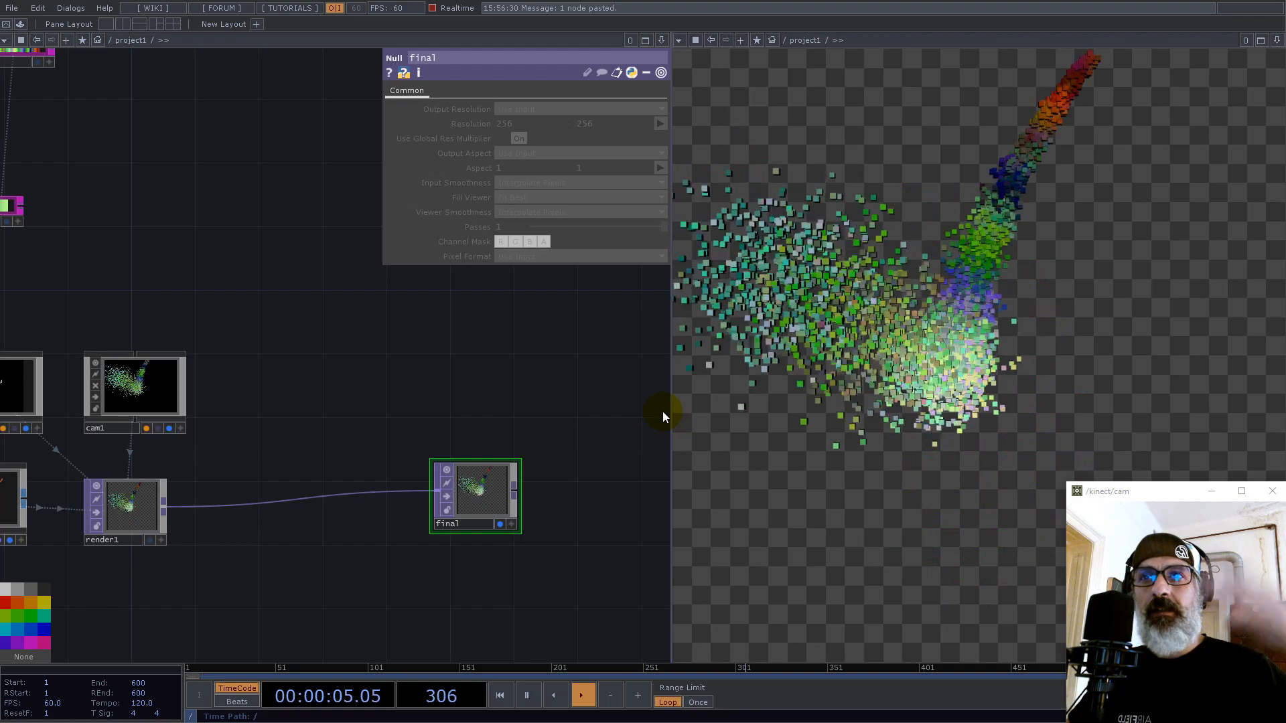
Step: Insert the feedback component from the palette's ImageFilters between render1 and final, and set its Opacity to 1
click(20, 24)
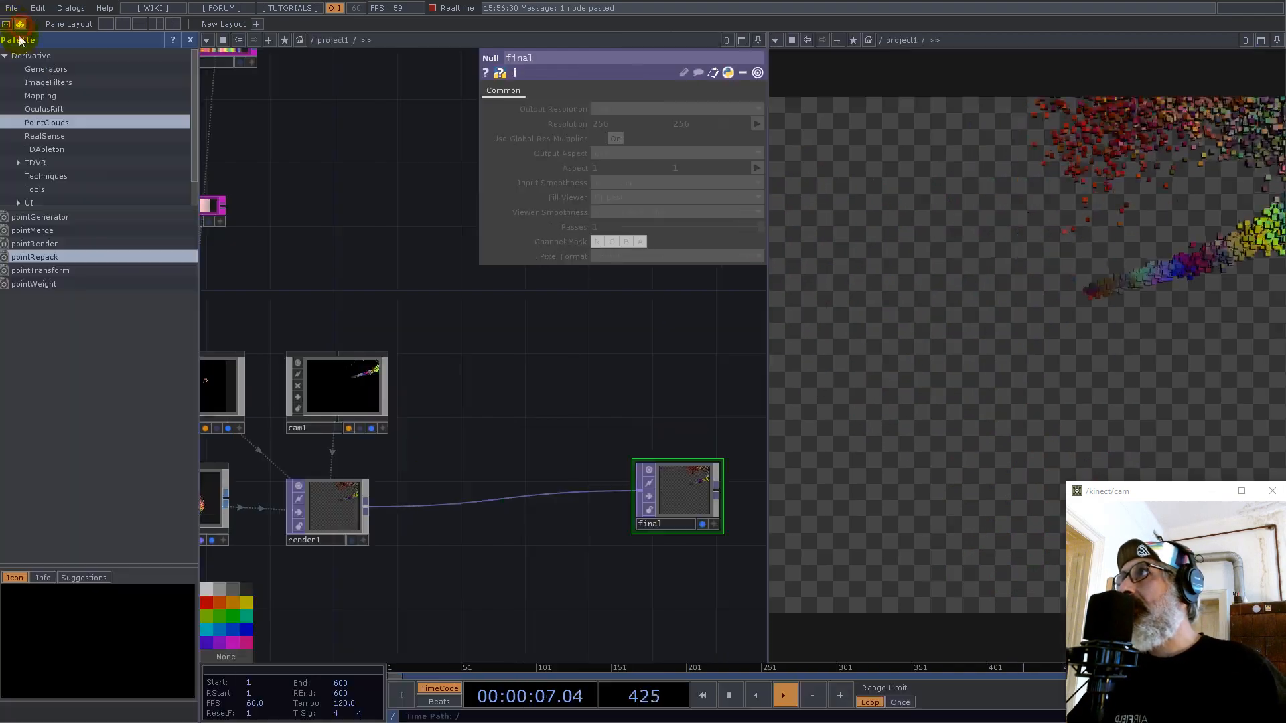
click(37, 83)
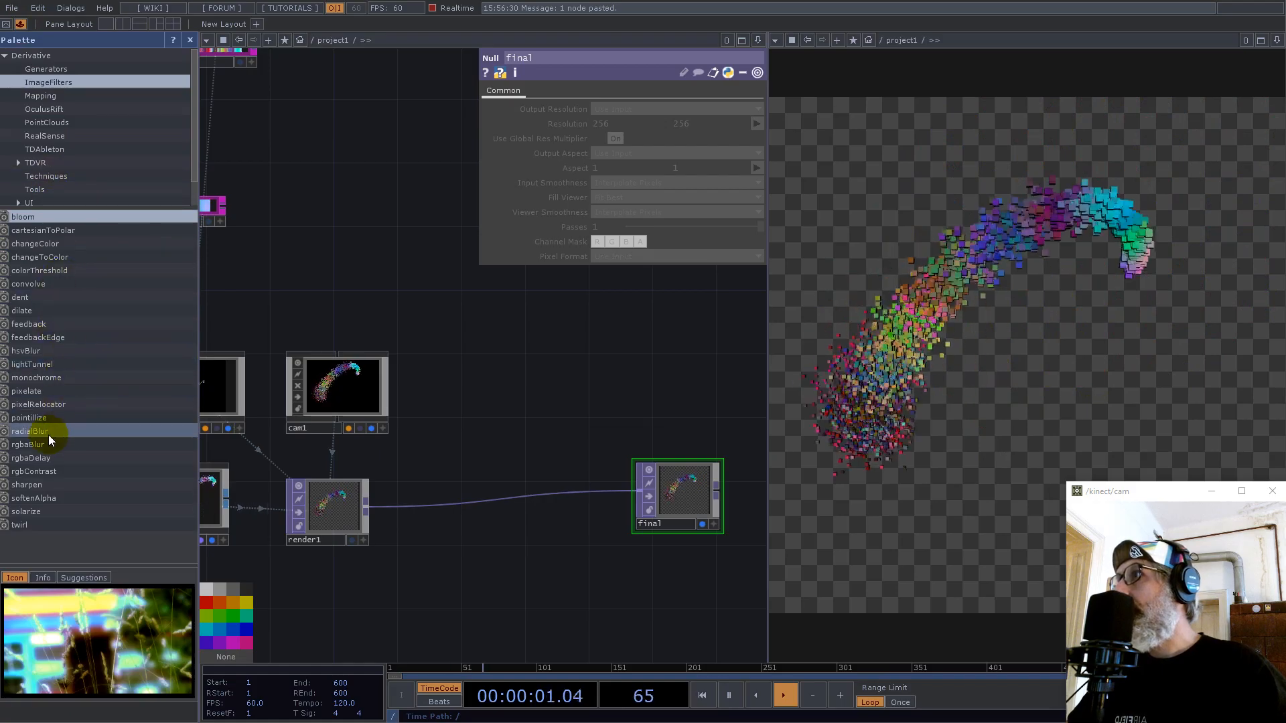
drag(22, 327, 445, 476)
drag(366, 506, 454, 432)
drag(552, 442, 640, 491)
drag(505, 441, 489, 487)
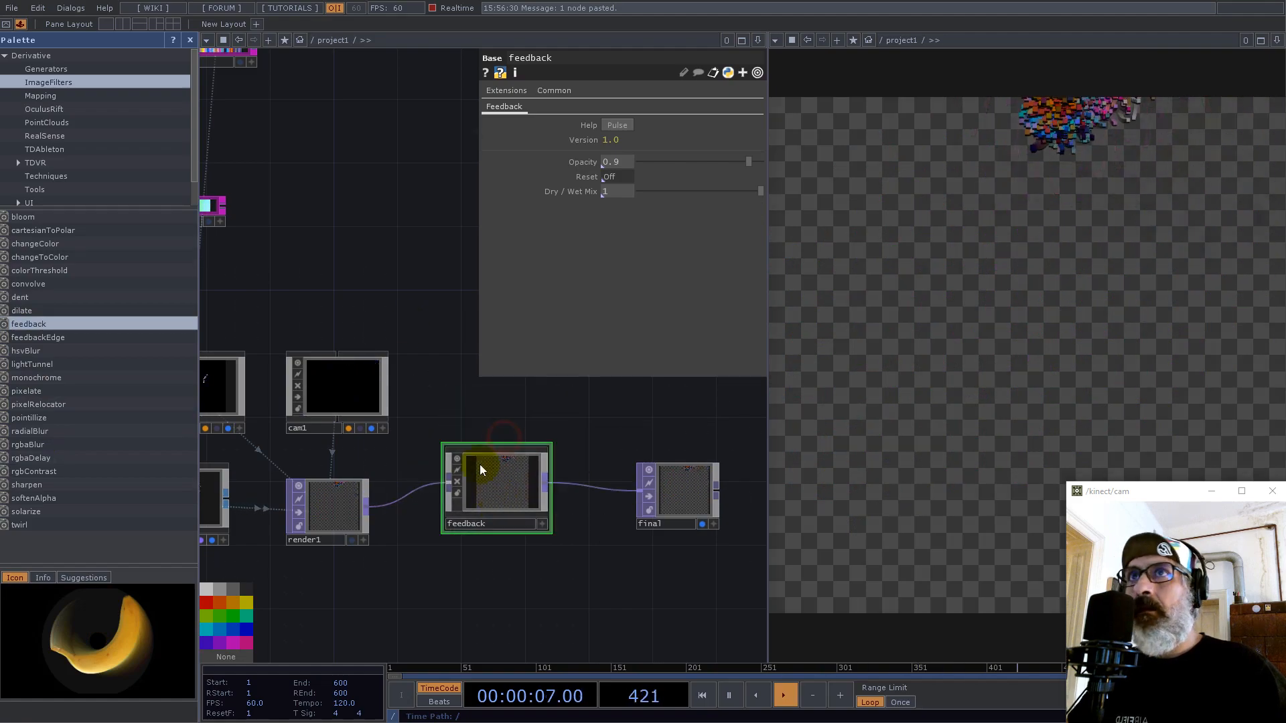
click(190, 40)
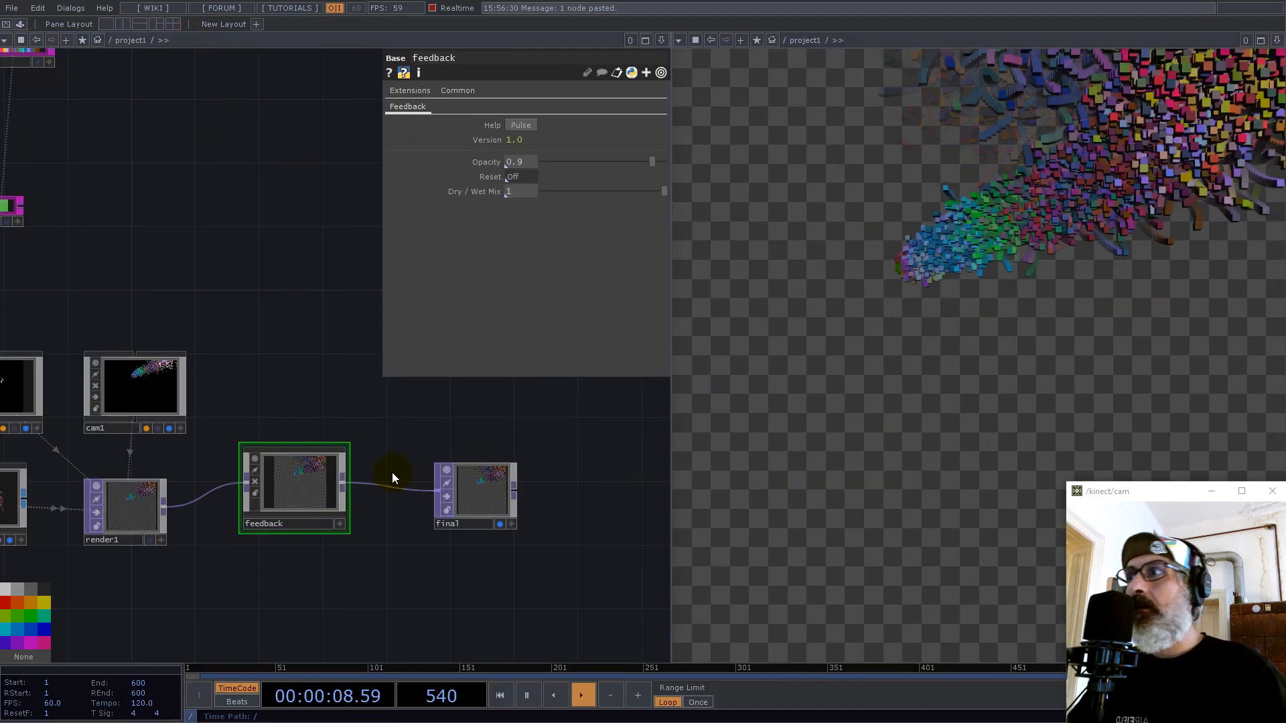
drag(653, 162, 669, 162)
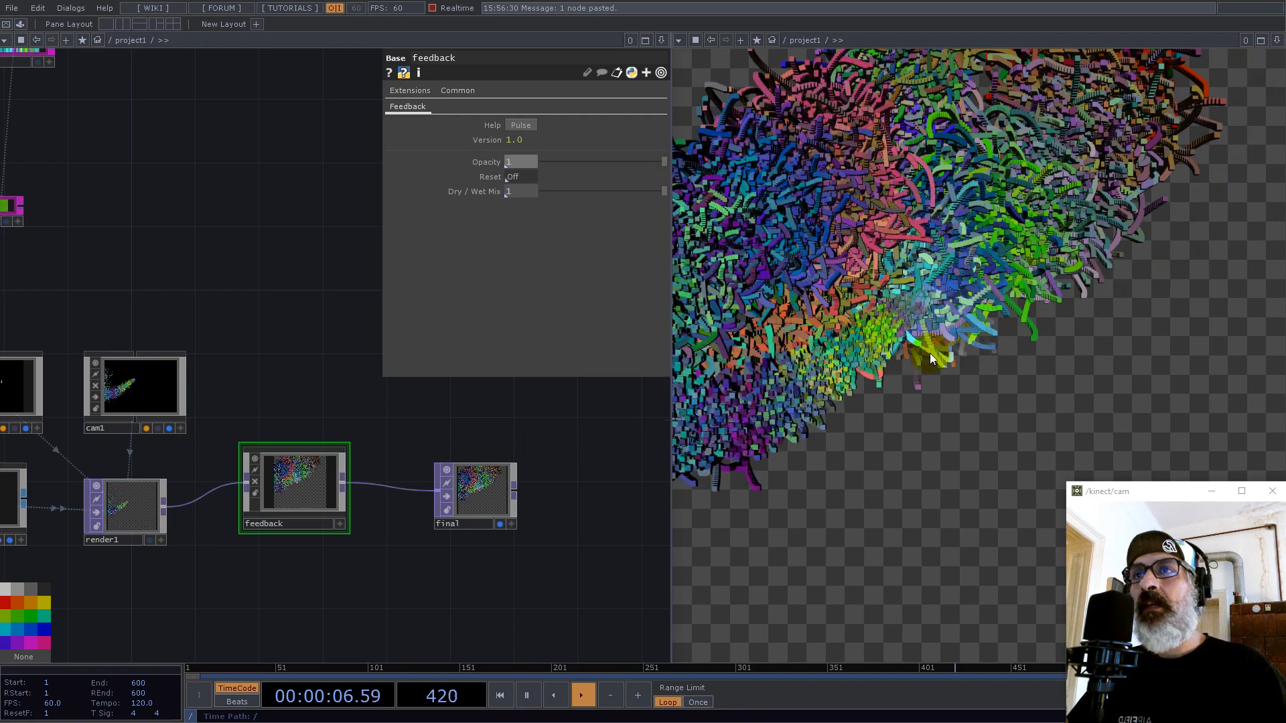
Step: Add a Sphere SOP to the network just below box1
scroll(532, 500, down, 3)
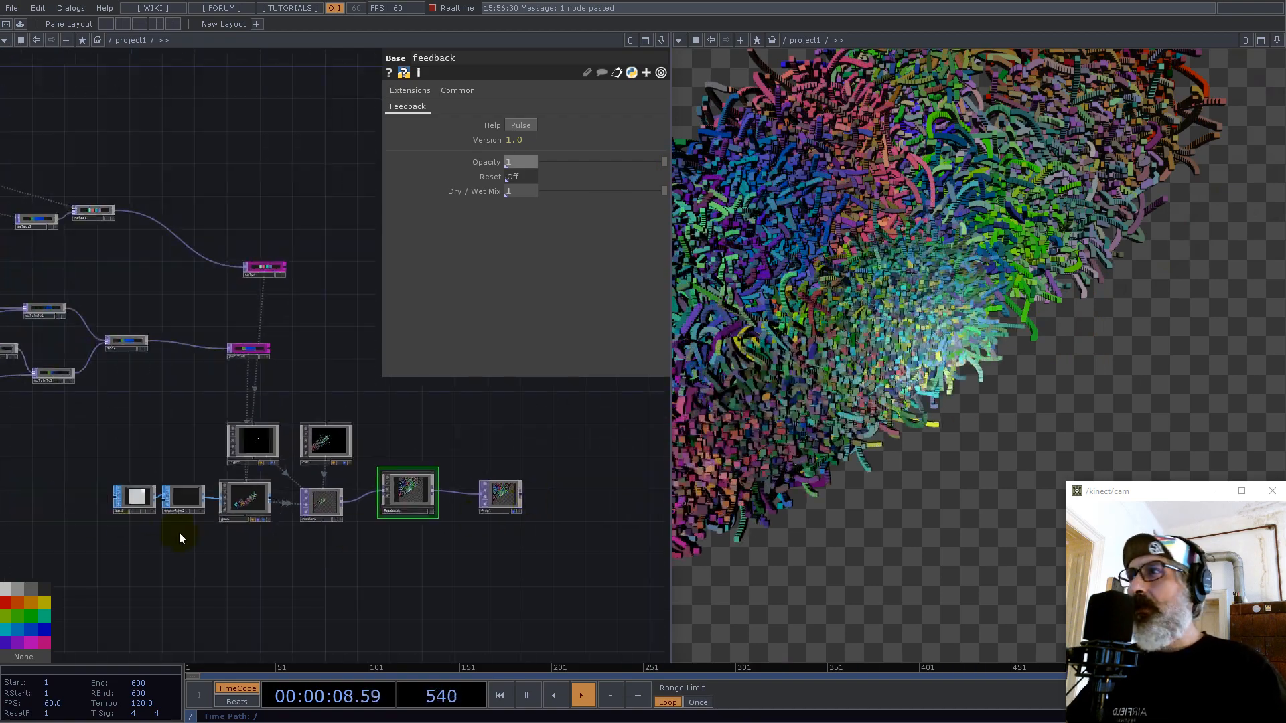
scroll(132, 529, up, 3)
scroll(132, 529, up, 2)
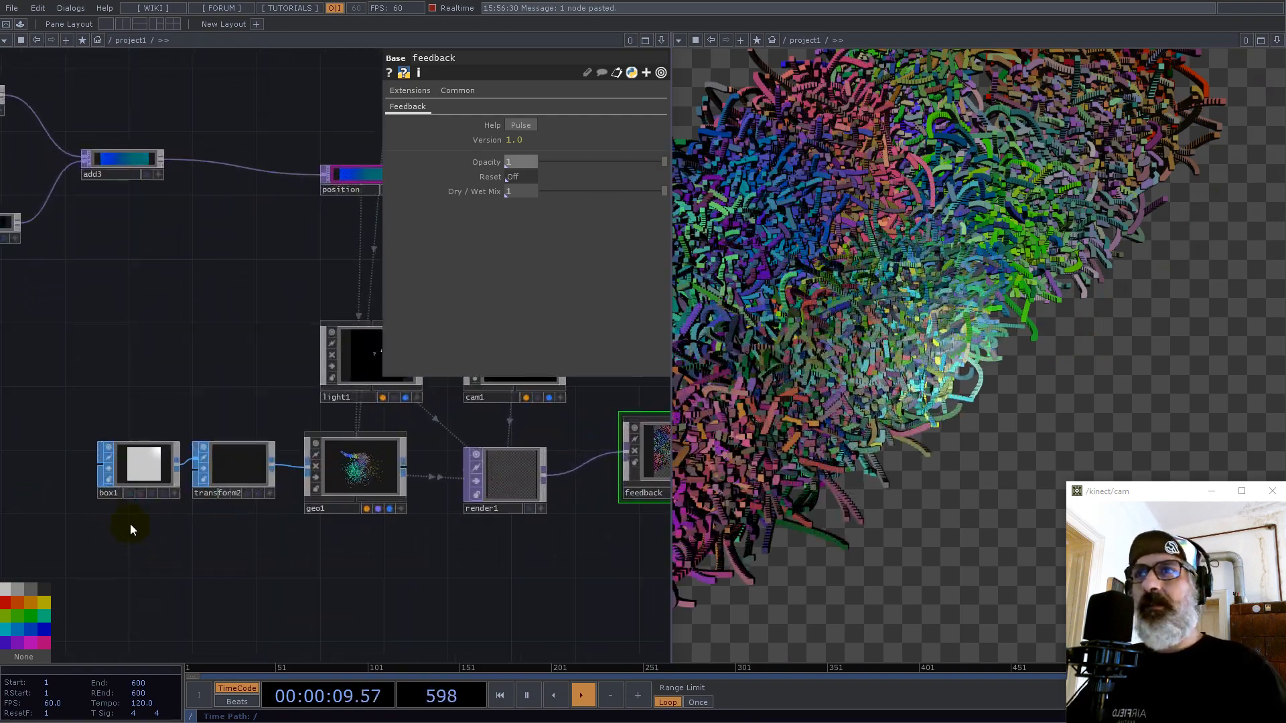
double_click(130, 561)
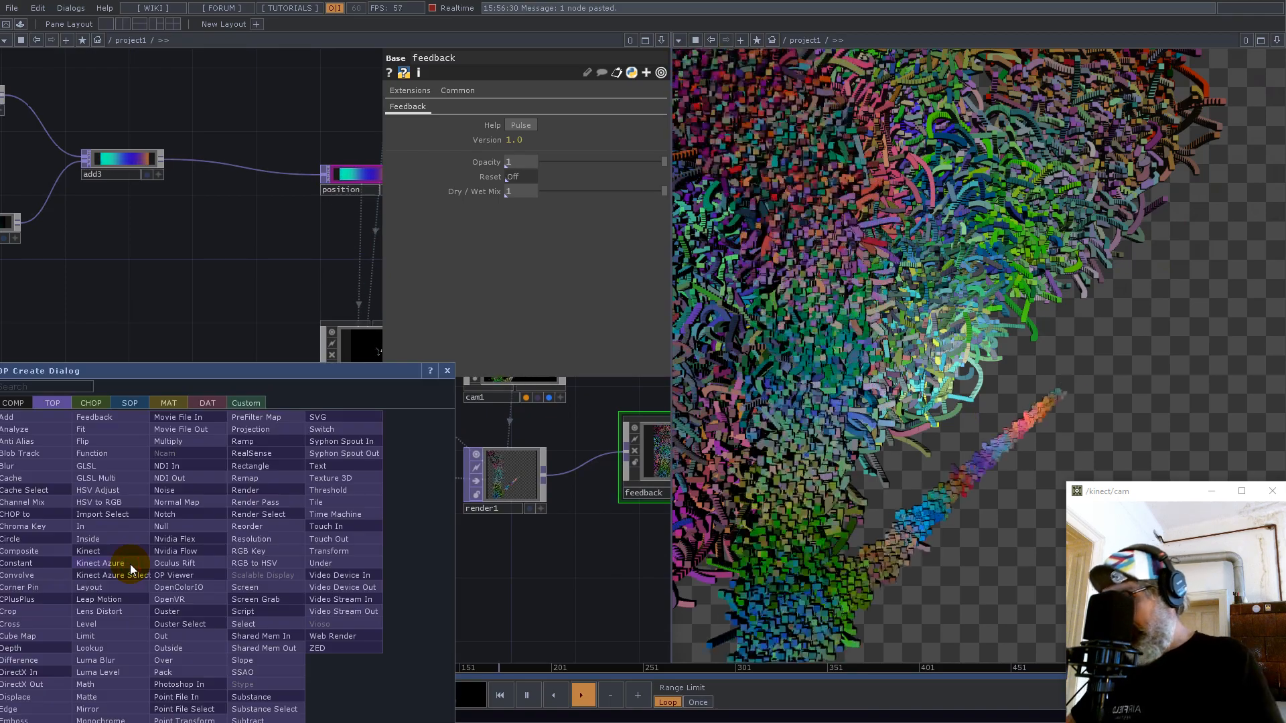
text(sph)
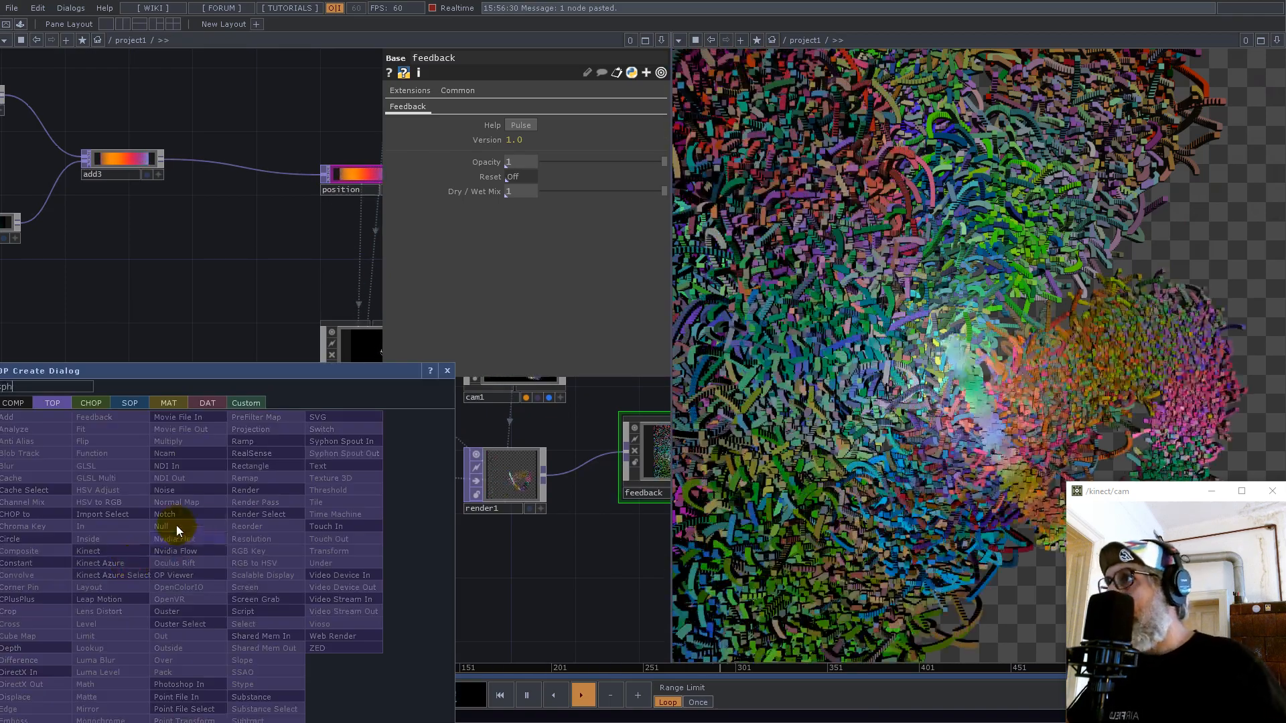
click(129, 402)
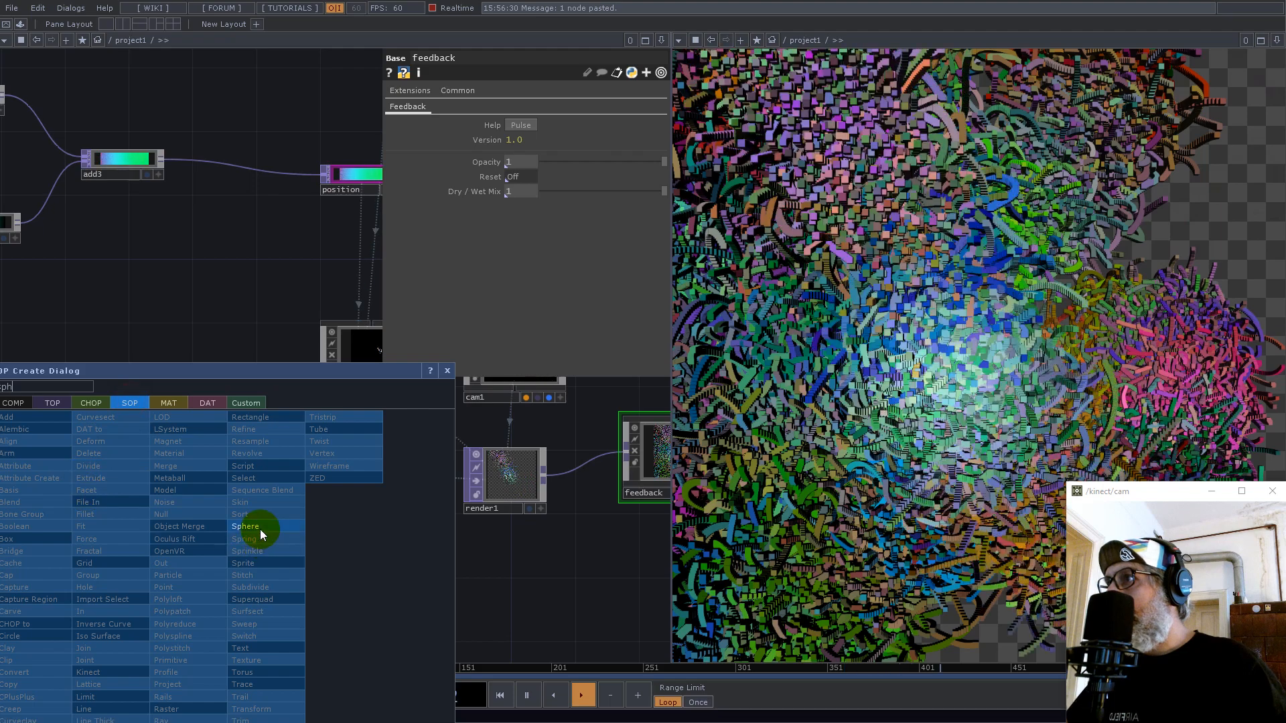
click(259, 529)
click(135, 565)
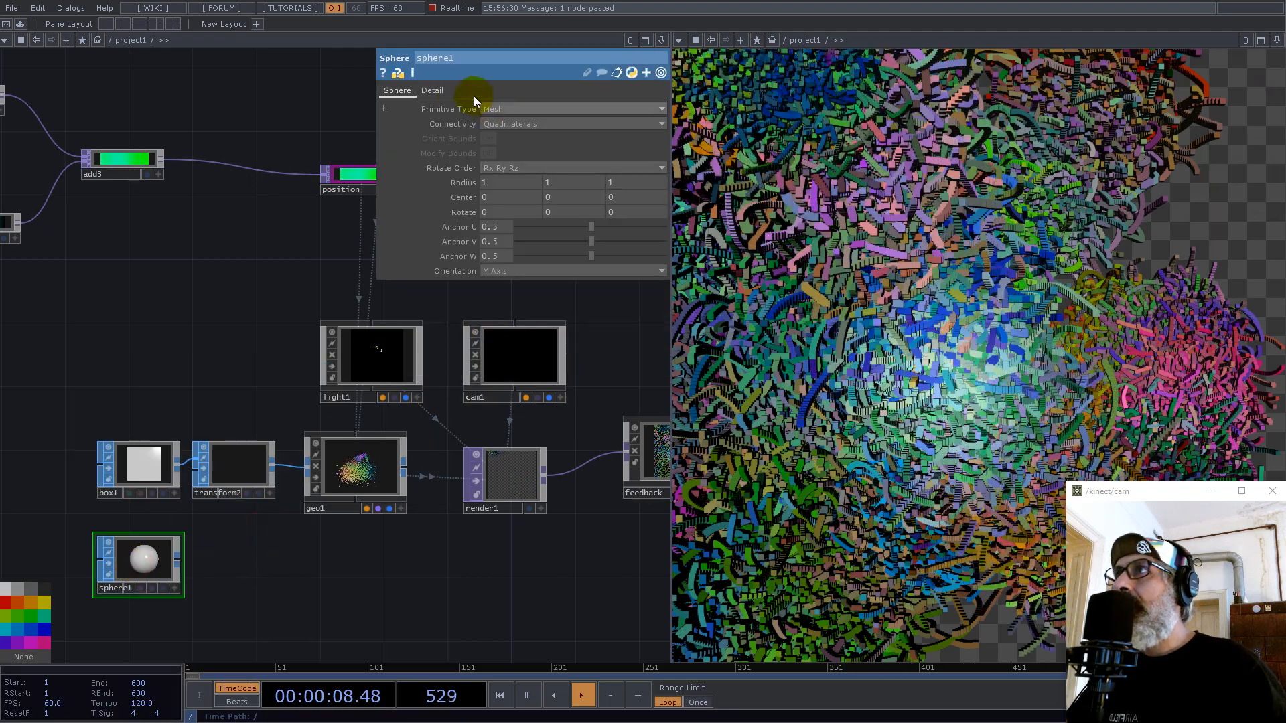
Step: Switch sphere1 to a primitive type that uses Frequency and set its Frequency to 8
click(435, 89)
click(395, 88)
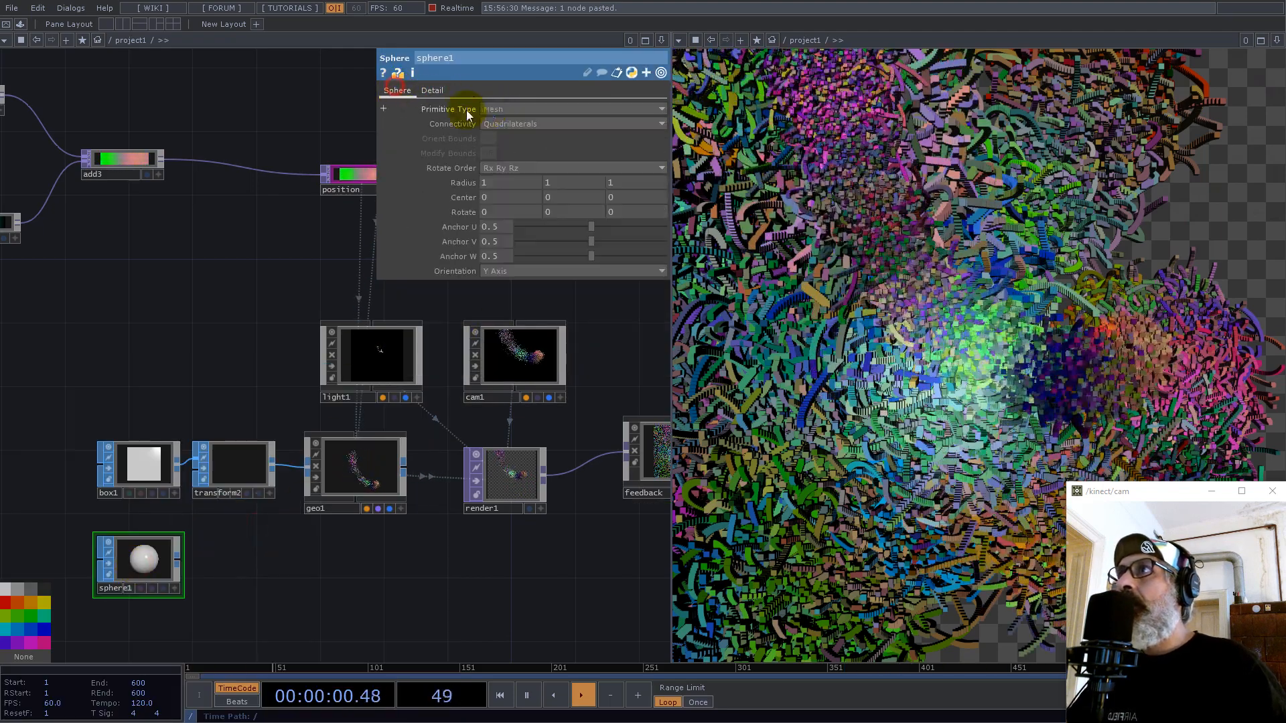
click(432, 90)
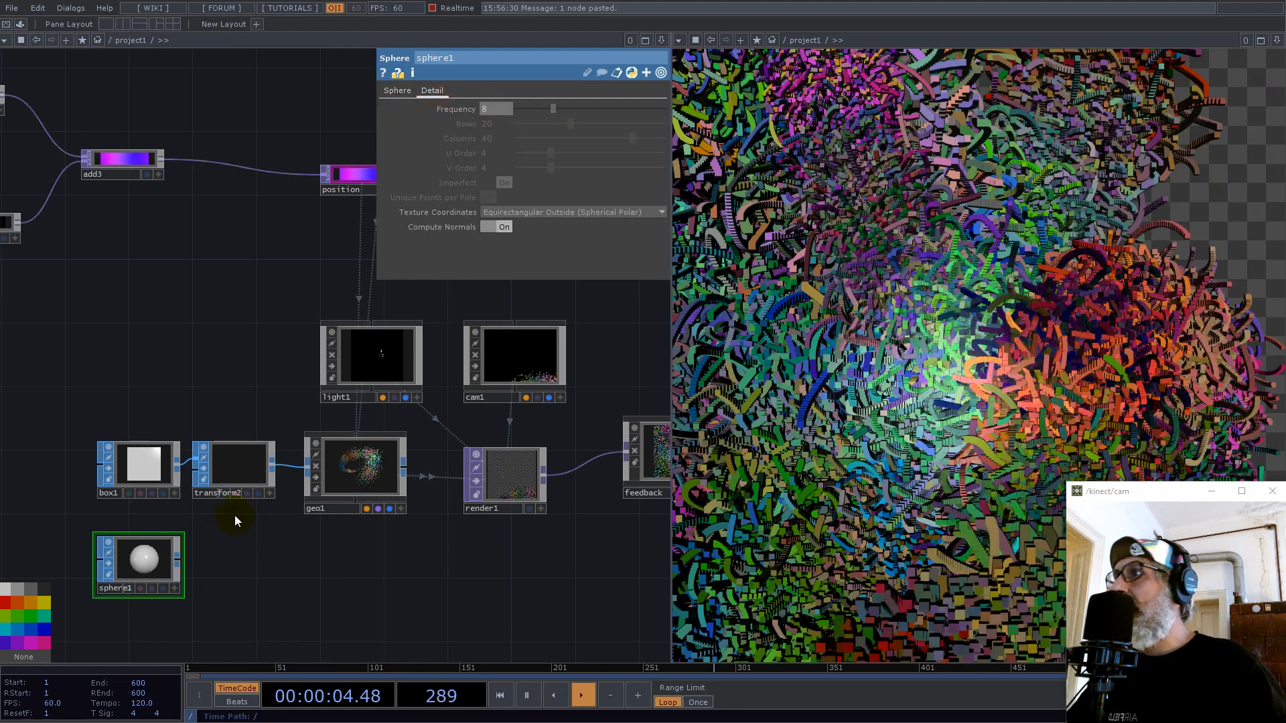
Step: Connect sphere1 to transform2 in place of box1 and stack both shape nodes before transform2
click(177, 561)
click(193, 460)
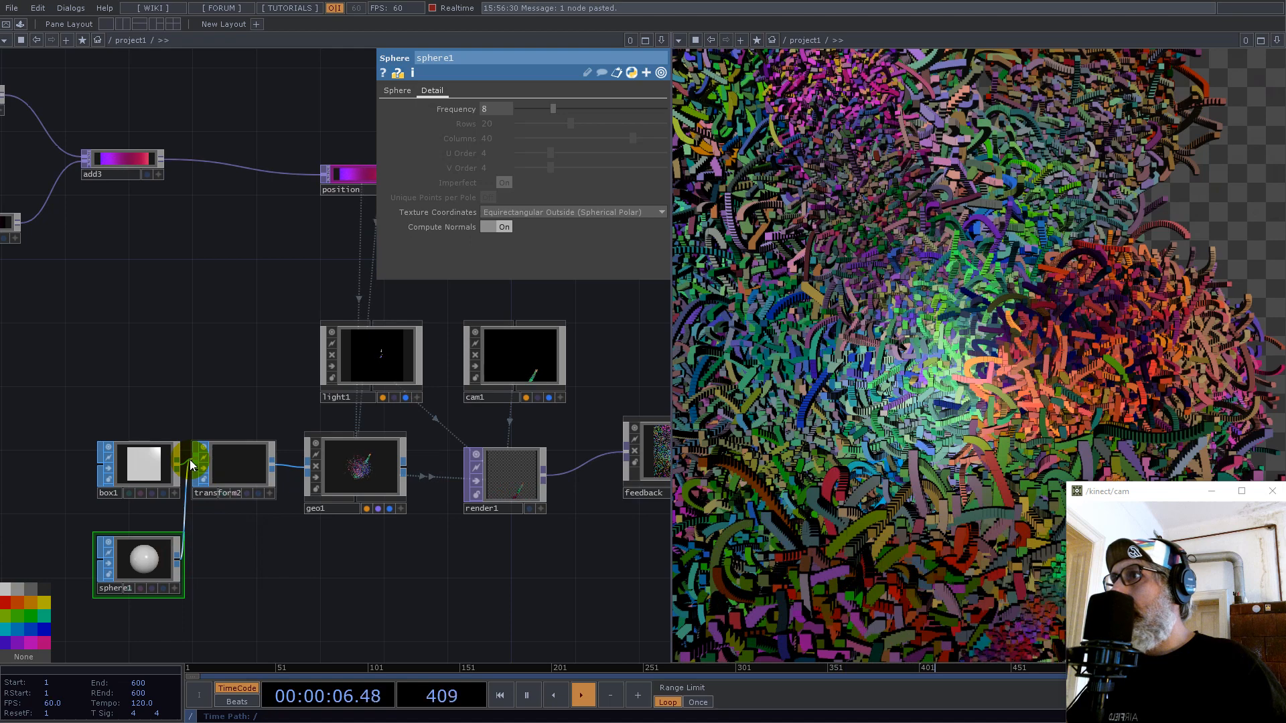
drag(159, 467, 111, 402)
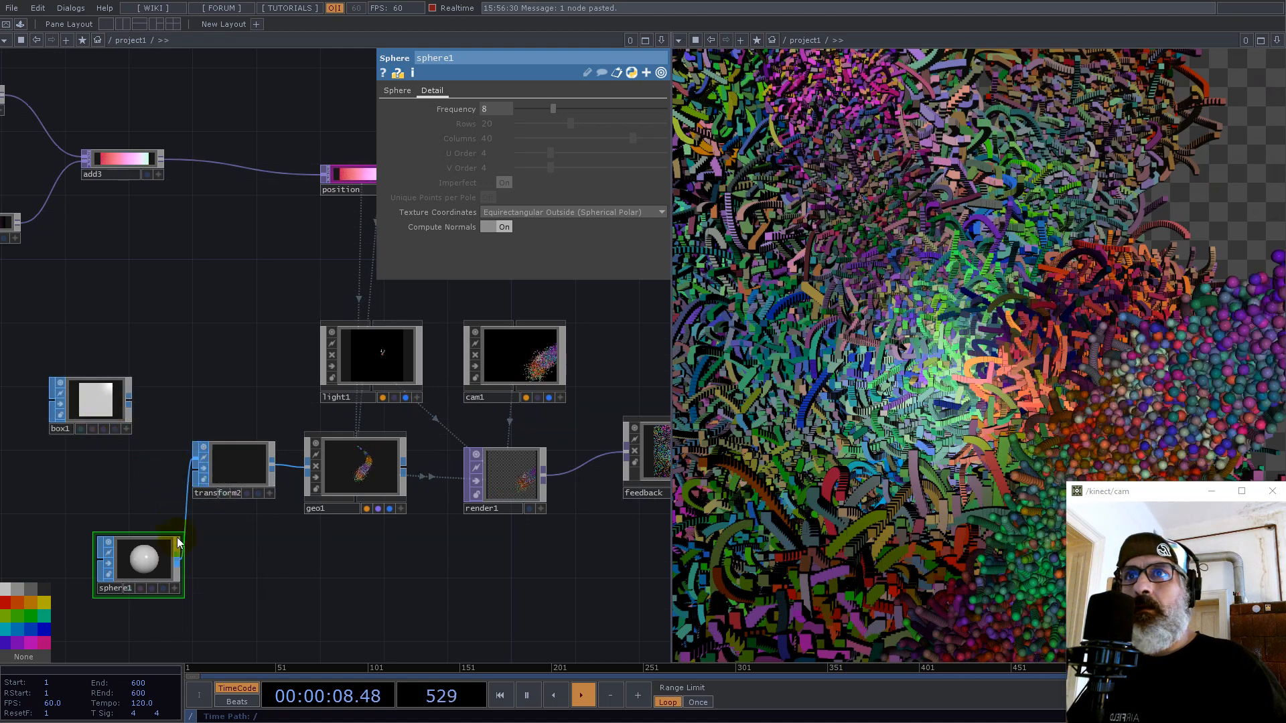
drag(138, 564, 89, 483)
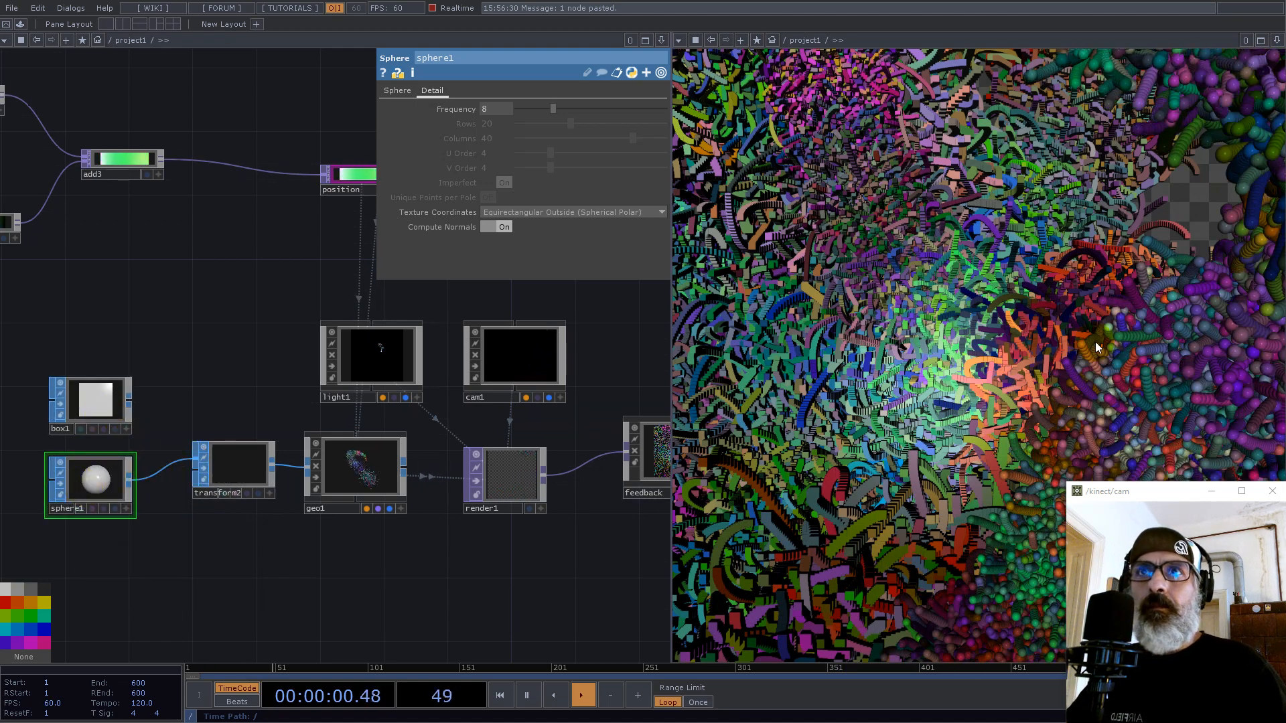
Step: Drive the feedback component's Reset with the k1 channel of keyboardin1 and trigger the reset once to clear the image
scroll(1072, 344, down, 4)
scroll(1054, 353, up, 5)
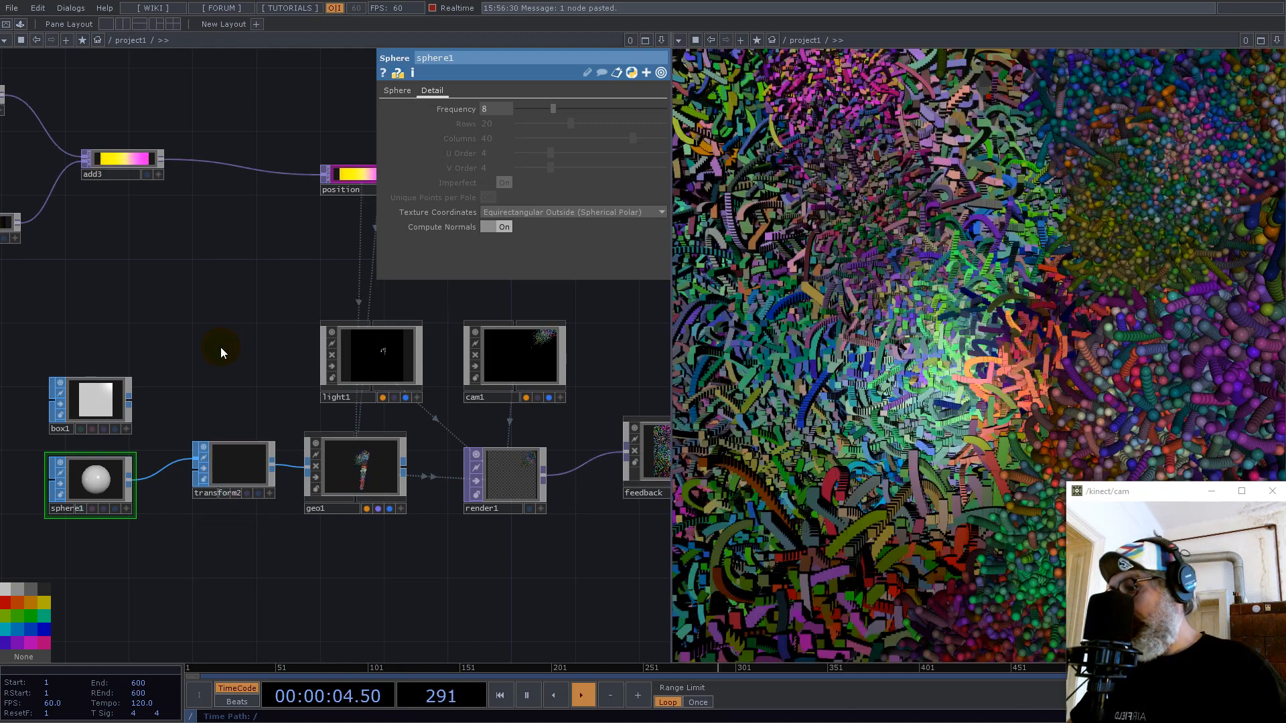
scroll(500, 450, down, 4)
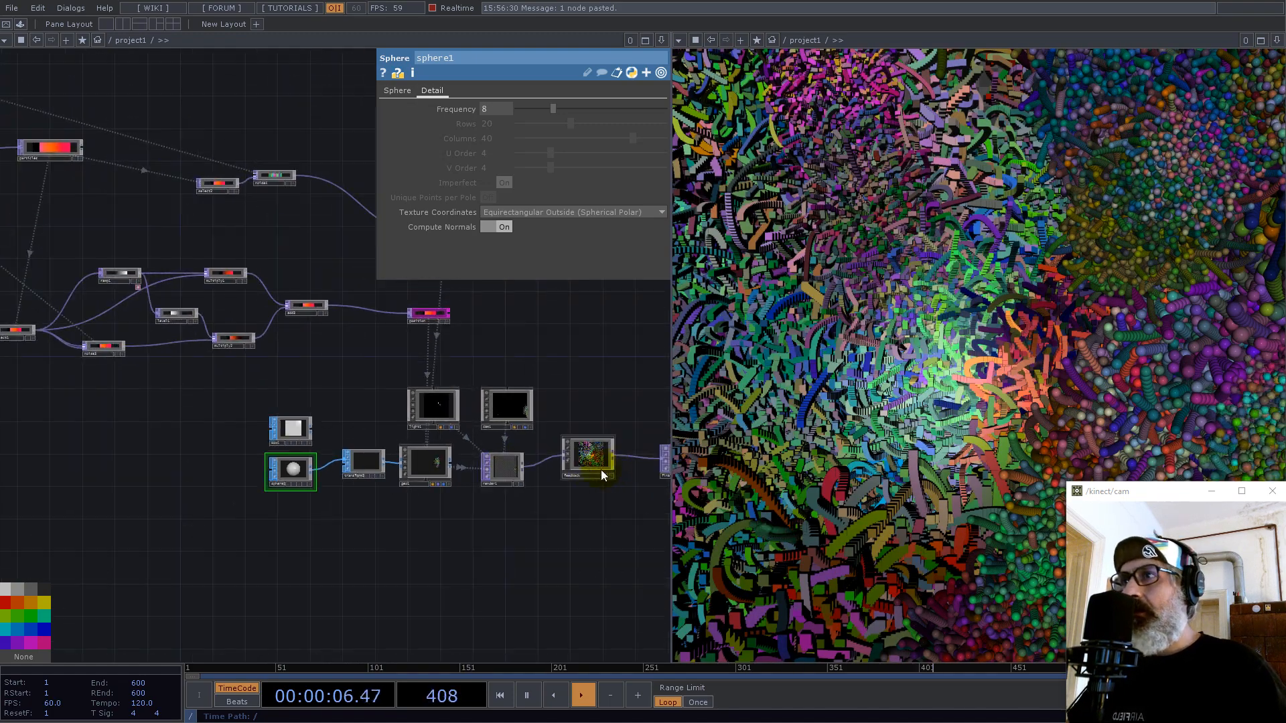
click(589, 456)
scroll(175, 468, down, 3)
scroll(71, 387, up, 4)
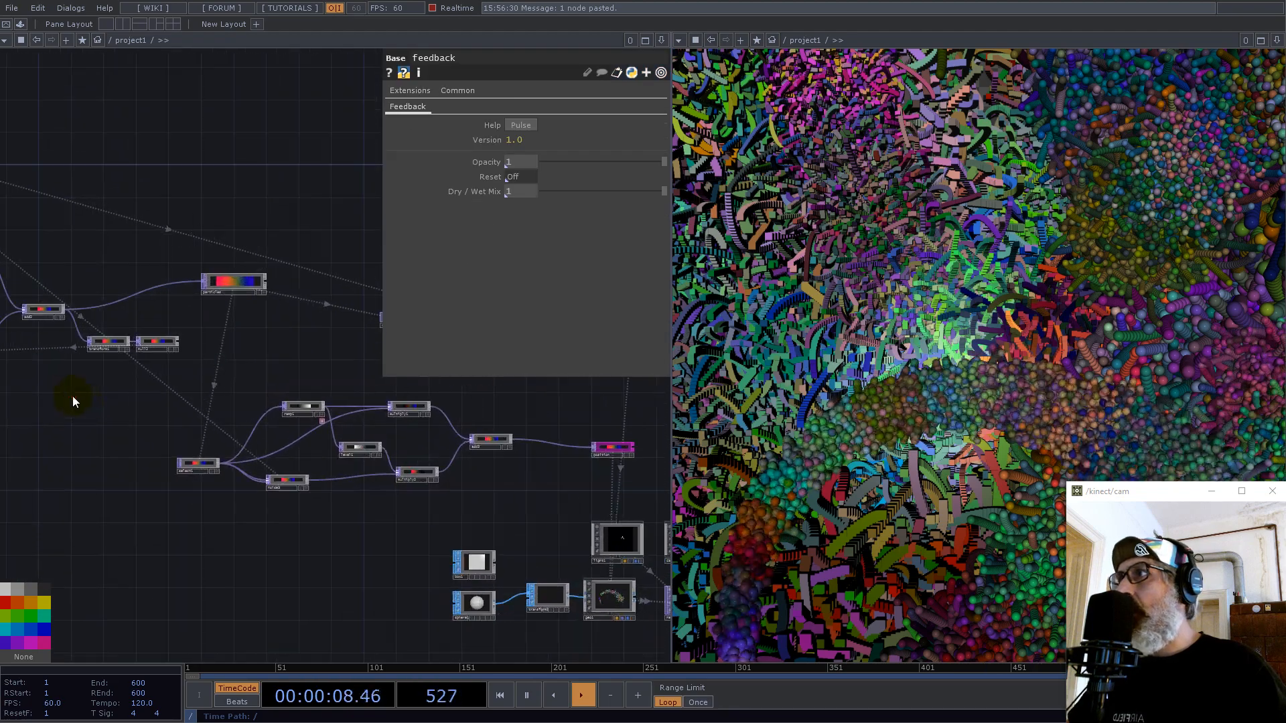
drag(74, 392, 354, 426)
drag(229, 410, 544, 173)
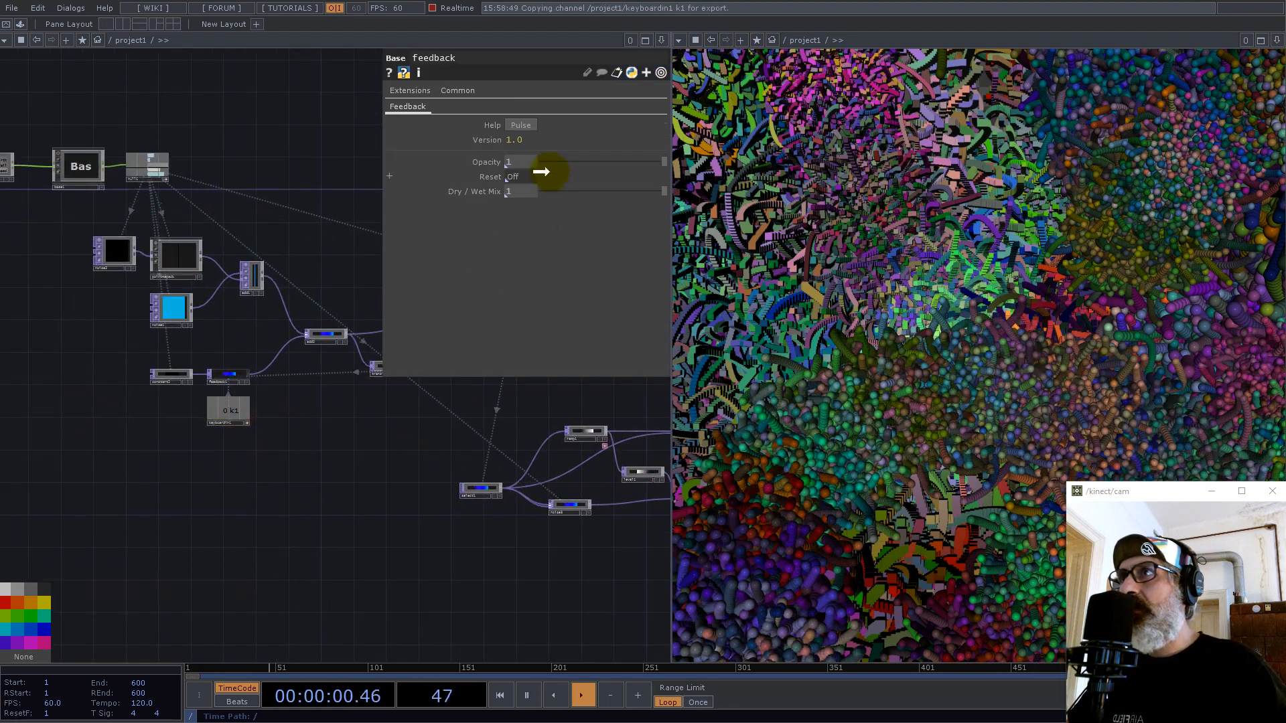
click(519, 173)
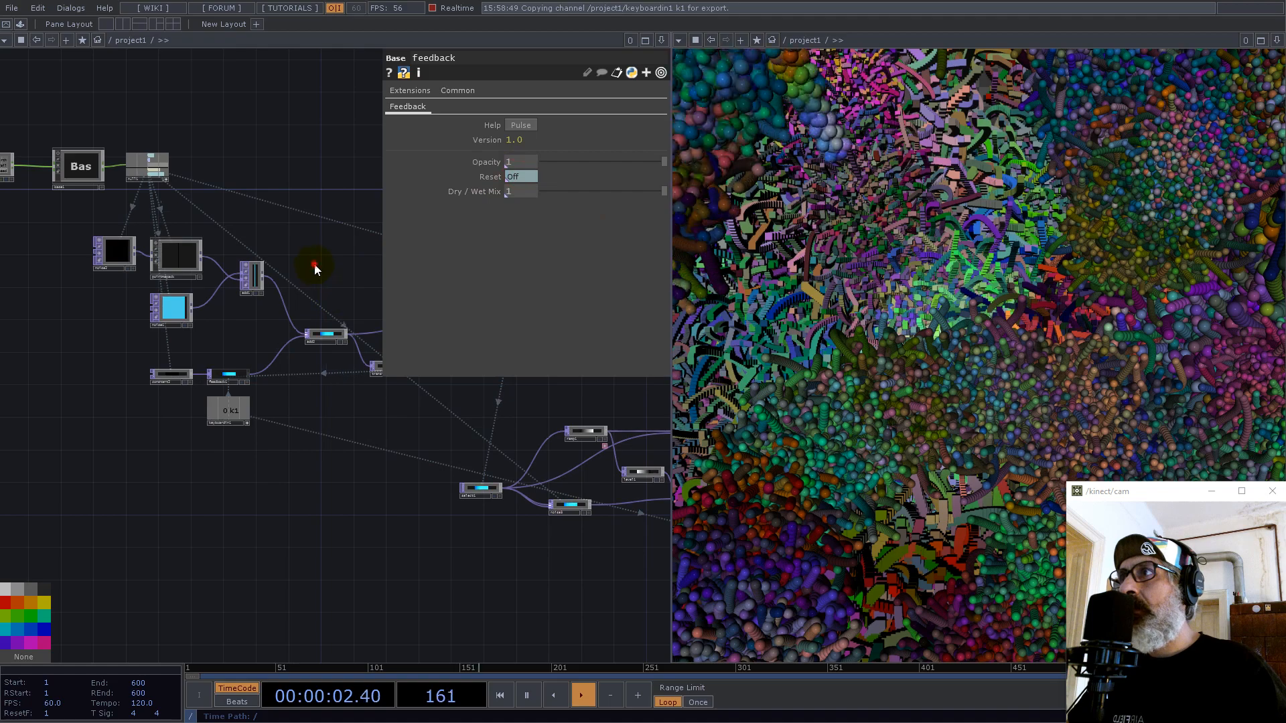
key(1)
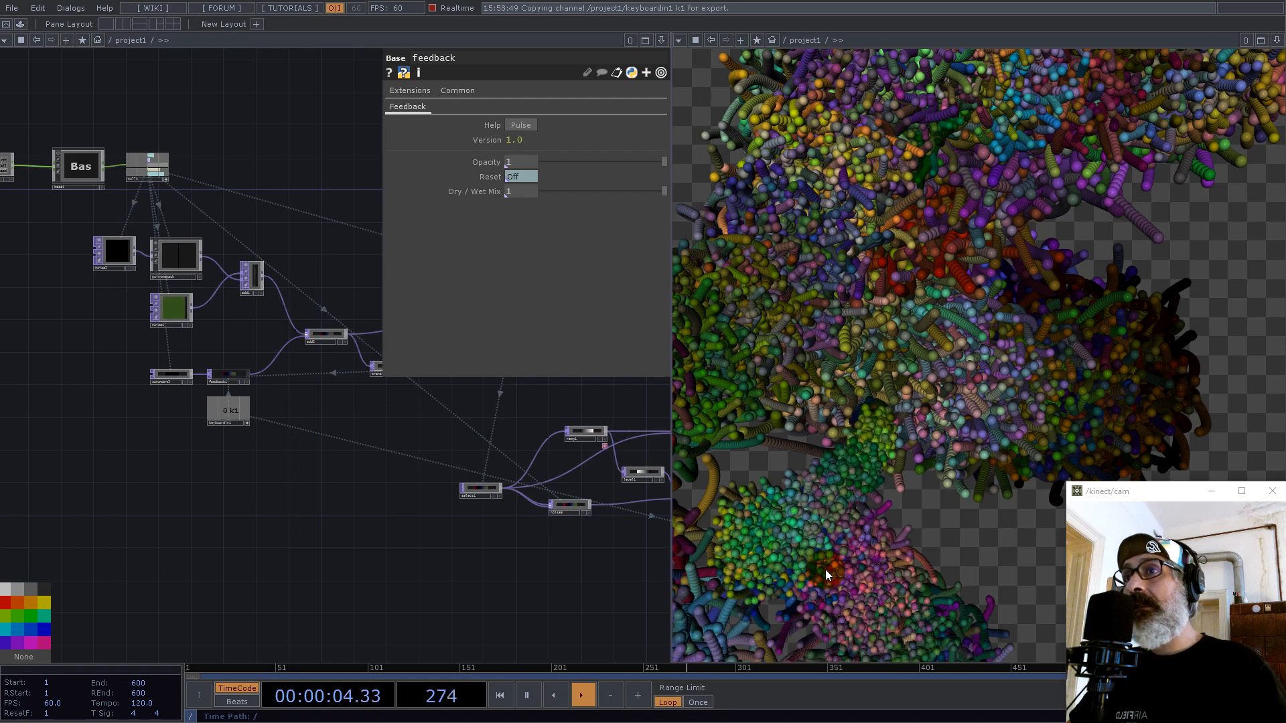
Step: Examine the particles texture in a separate enlarged viewer window while the trail resets and refills, and close the window
drag(394, 444, 73, 524)
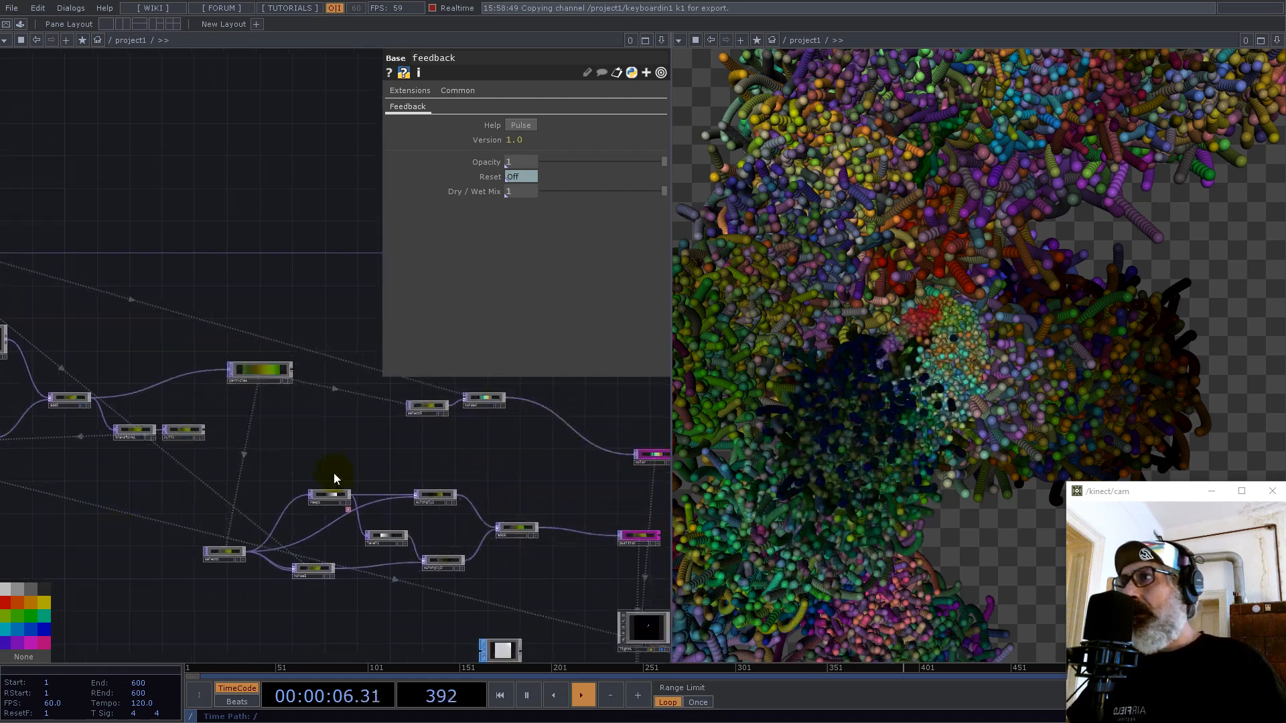
right_click(282, 374)
click(281, 374)
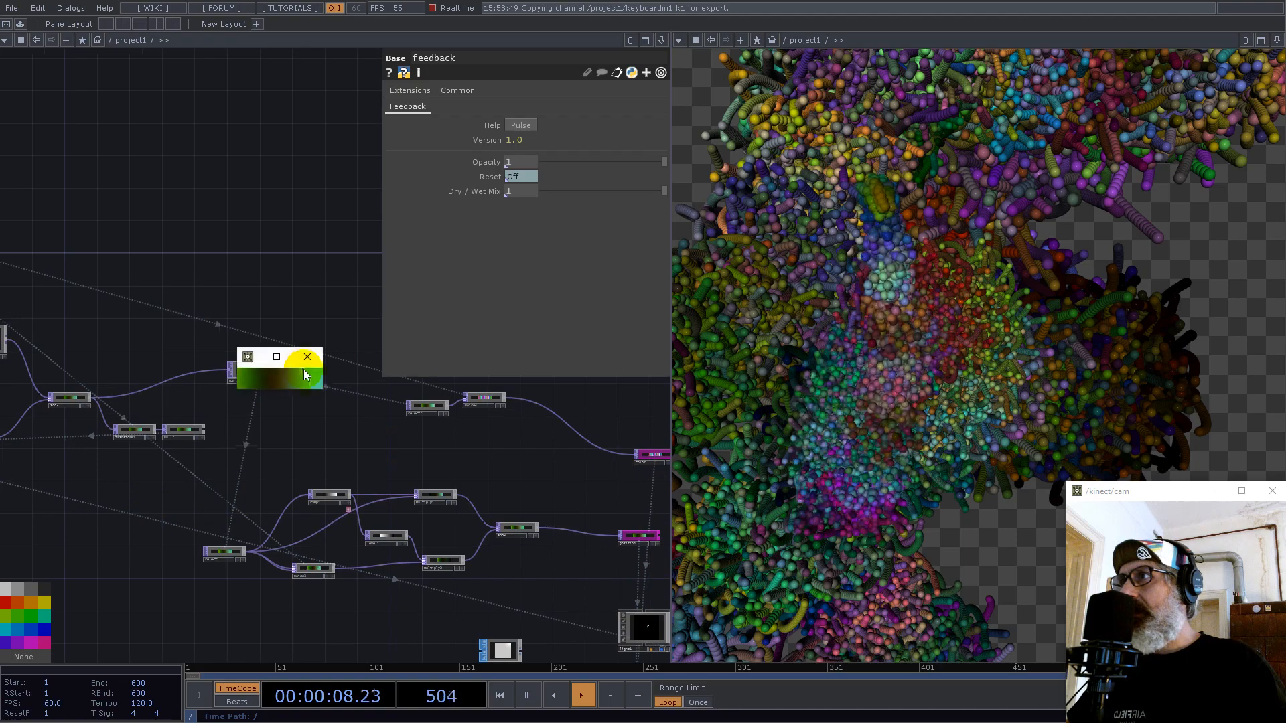
drag(402, 387, 471, 455)
drag(426, 380, 809, 286)
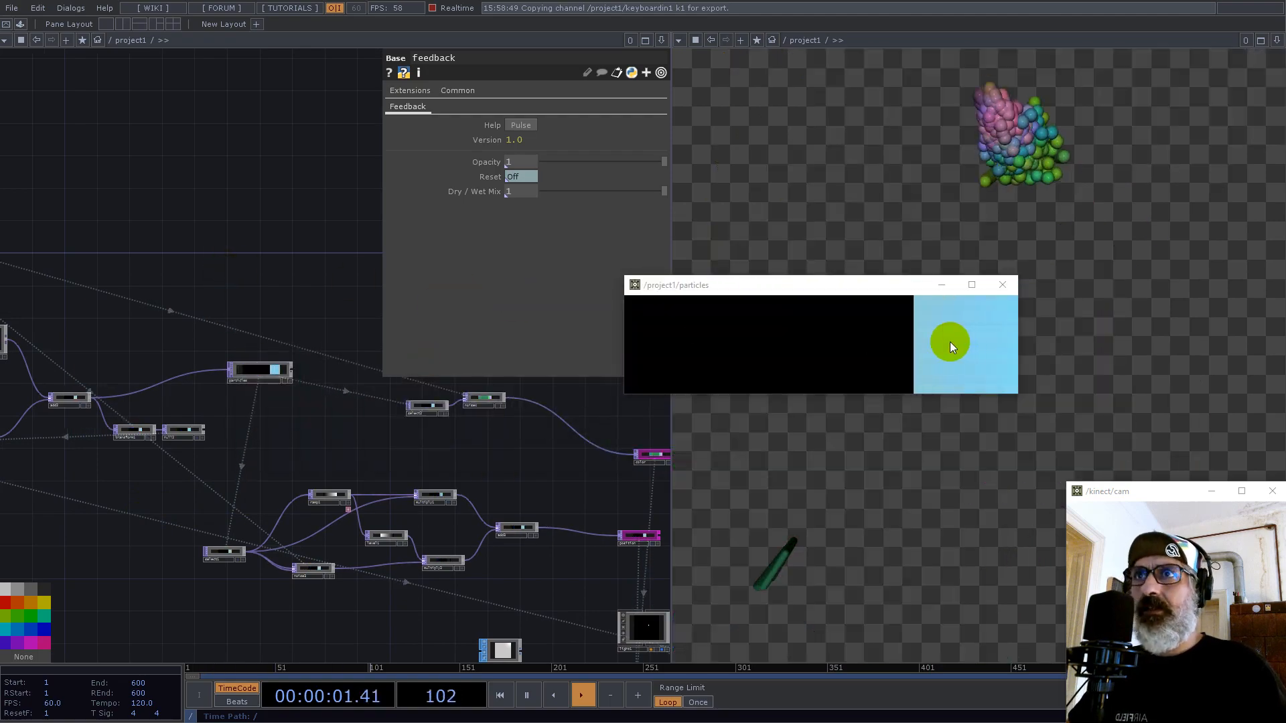
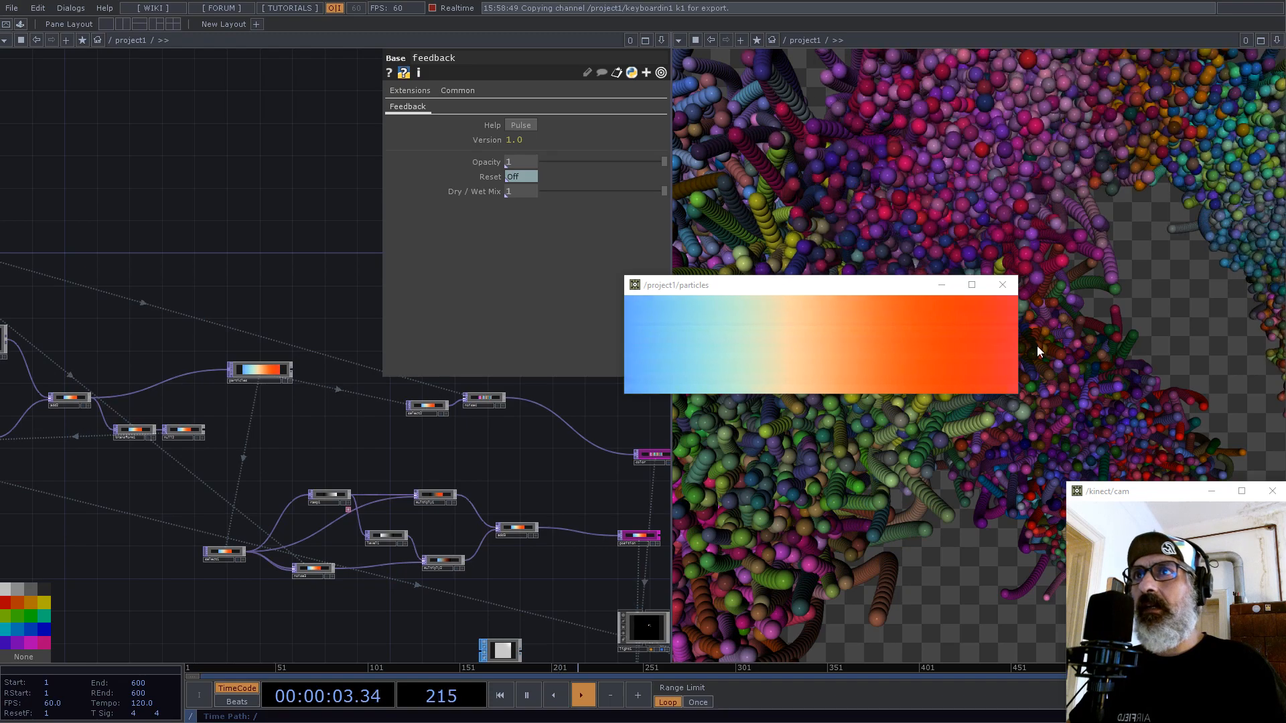
click(1003, 284)
Step: Move ramp1 and select1 to make room in the network and check select1's texture information
drag(529, 466, 473, 455)
scroll(508, 492, down, 3)
scroll(243, 519, up, 6)
drag(290, 444, 255, 457)
drag(400, 476, 353, 476)
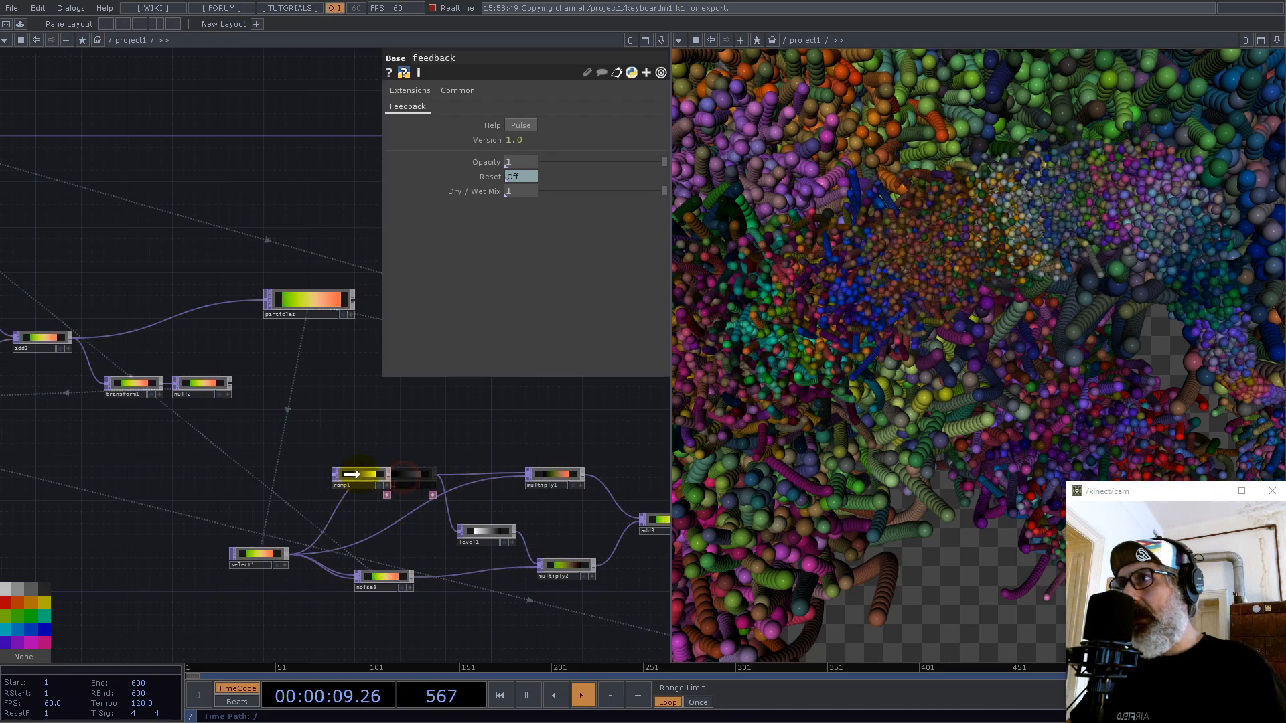
drag(270, 557, 237, 545)
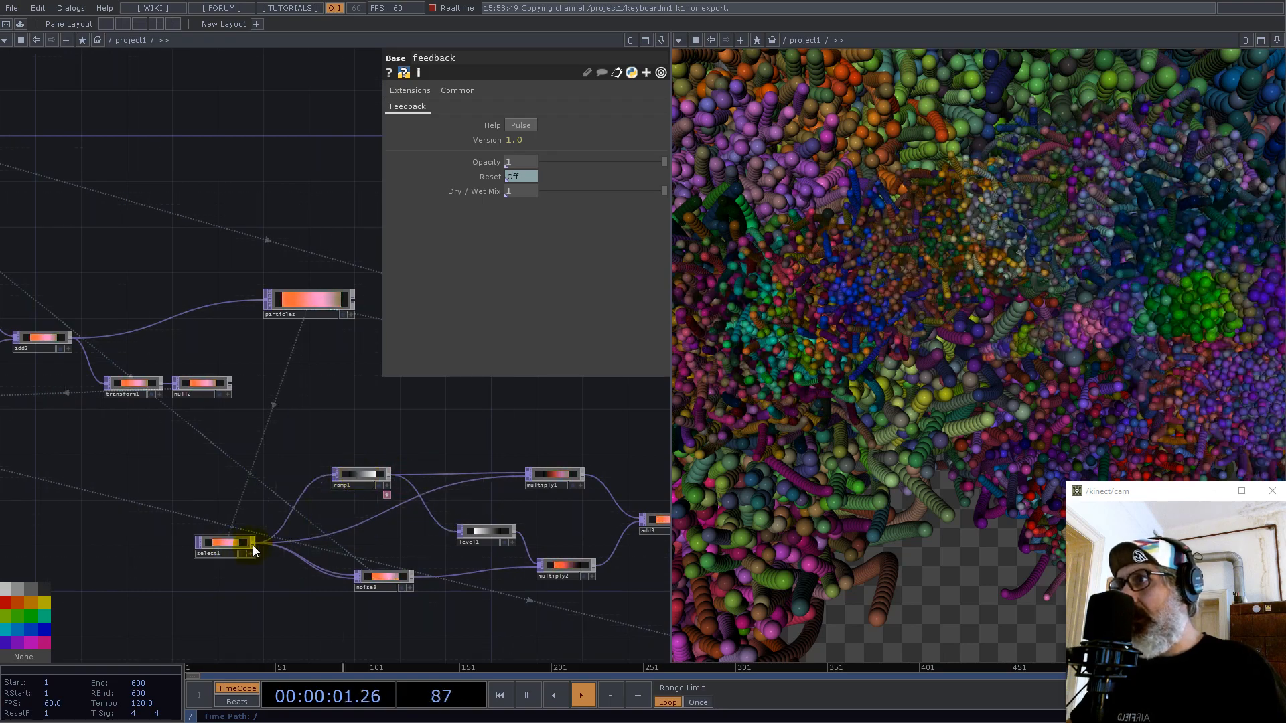
middle_click(252, 545)
middle_click(253, 545)
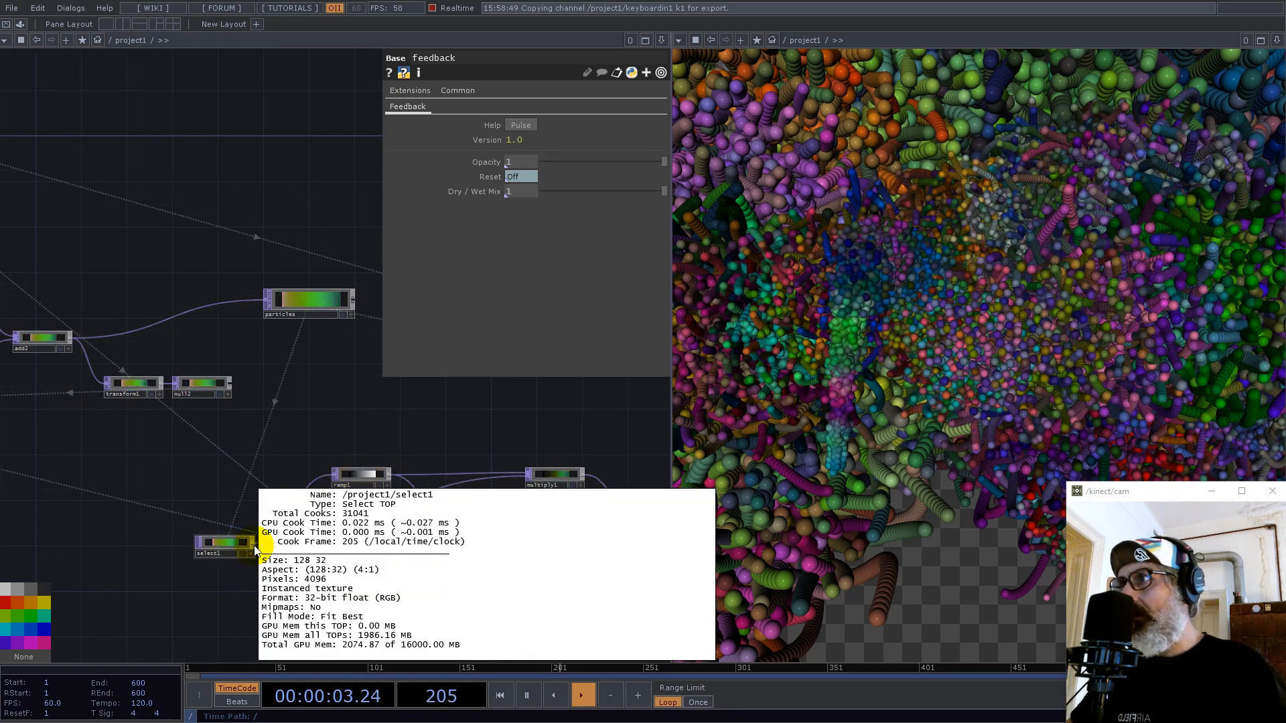
Step: Branch a Math TOP off select1, place it above ramp1, and set its Combine Channels to Length
right_click(254, 542)
text(mat)
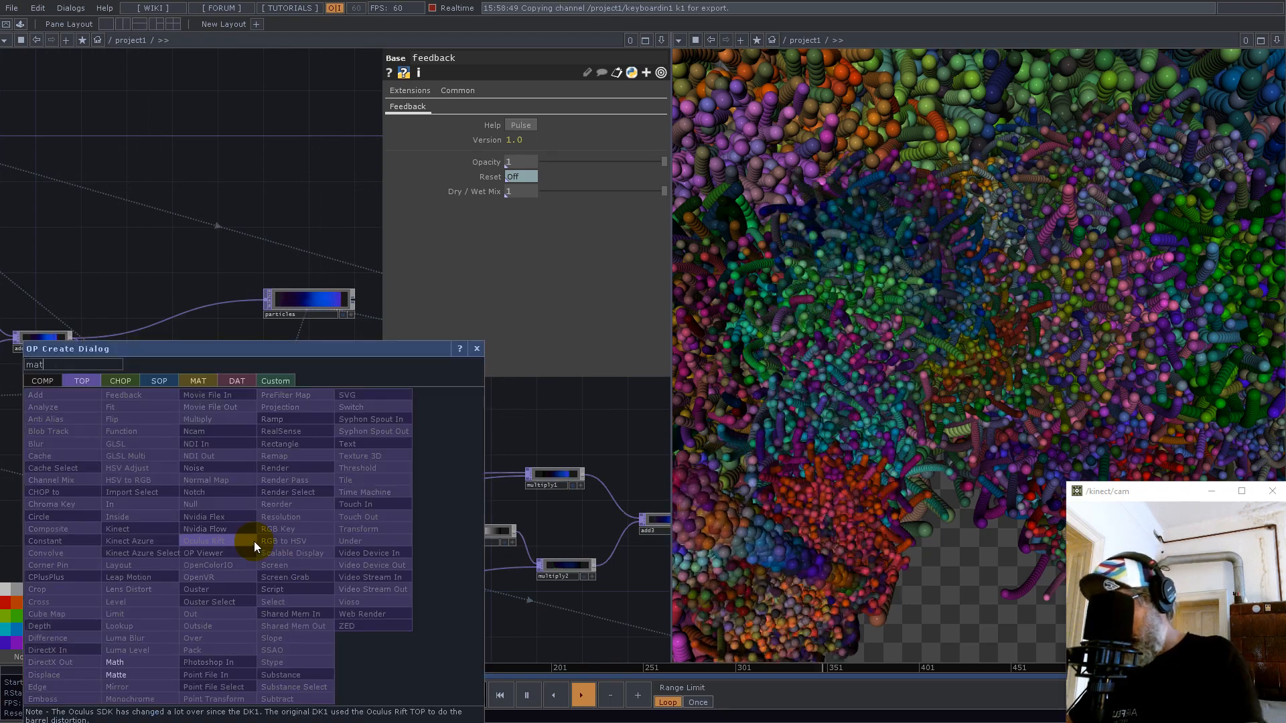
click(121, 661)
click(304, 429)
click(553, 139)
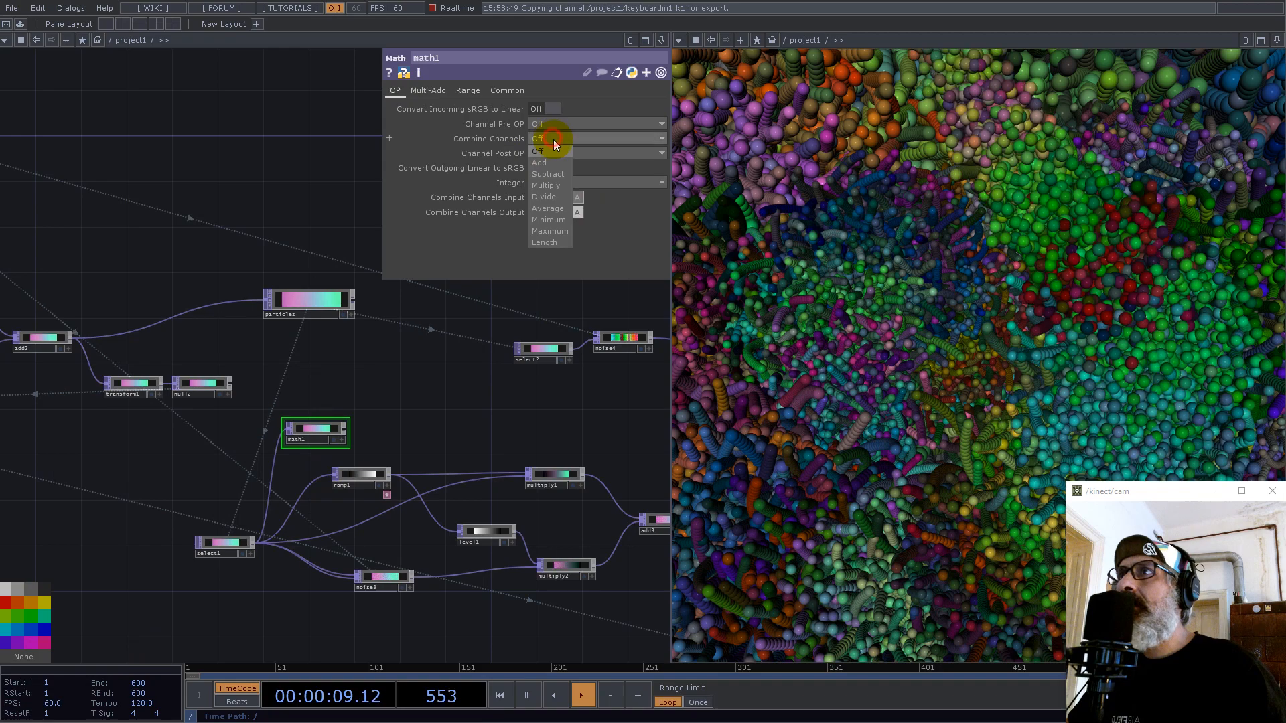
click(548, 243)
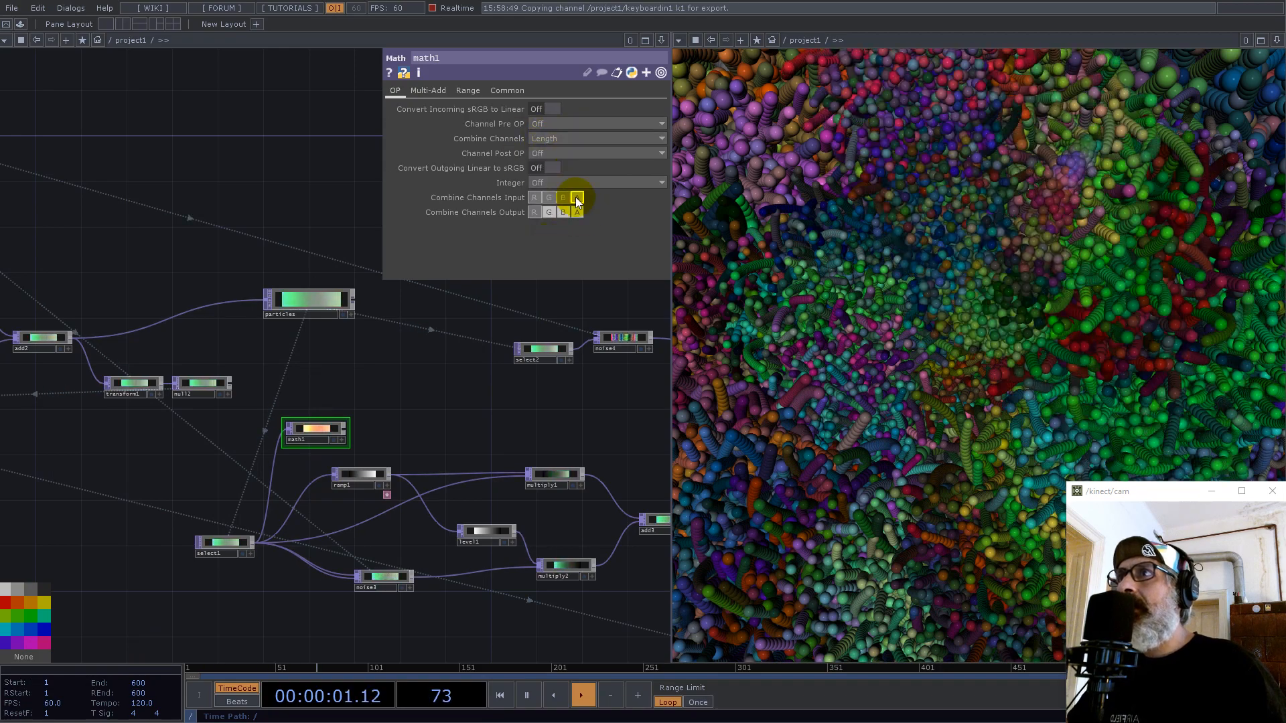
Step: Set math1's Pixel Format to 32-bit float (Mono)
click(514, 92)
click(573, 256)
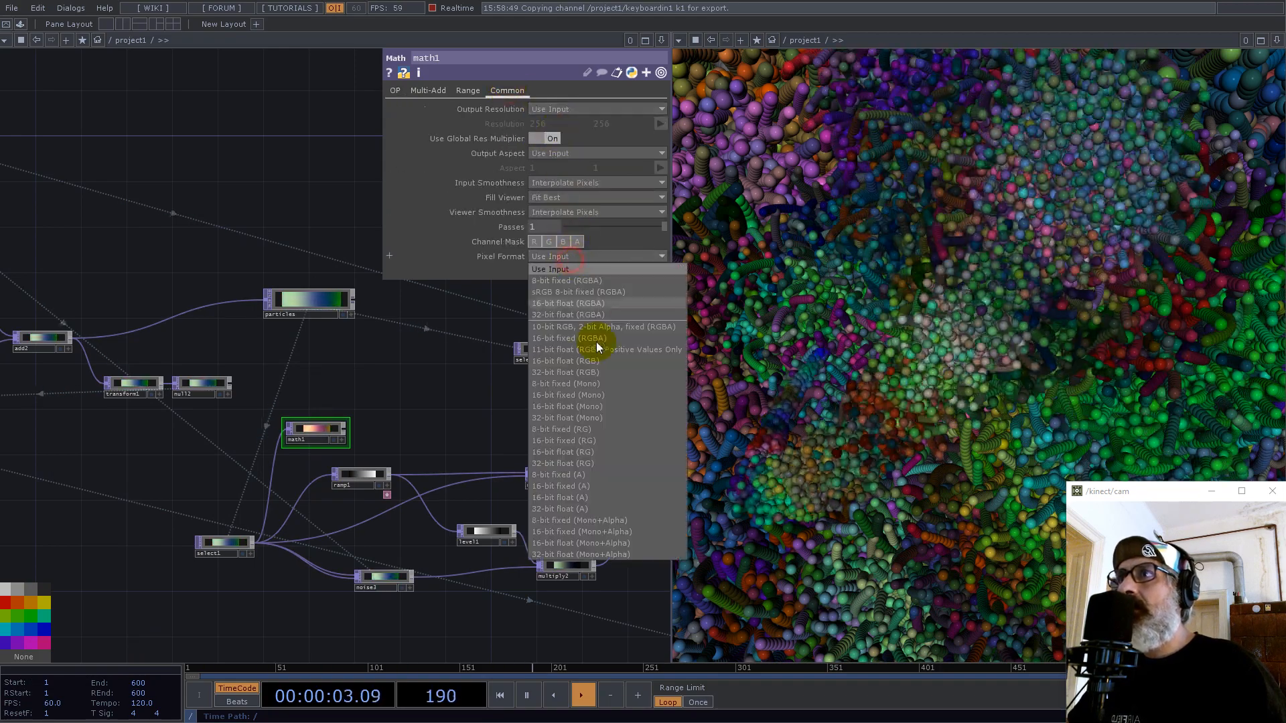
click(582, 418)
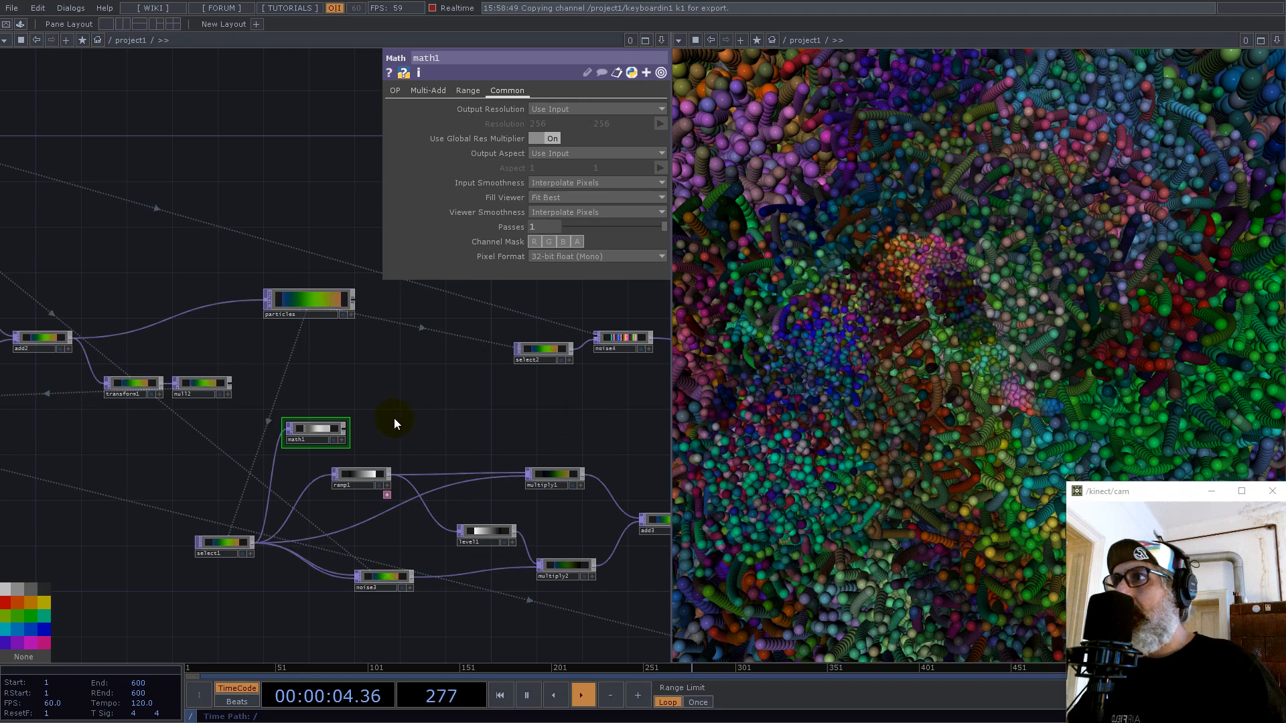
right_click(345, 434)
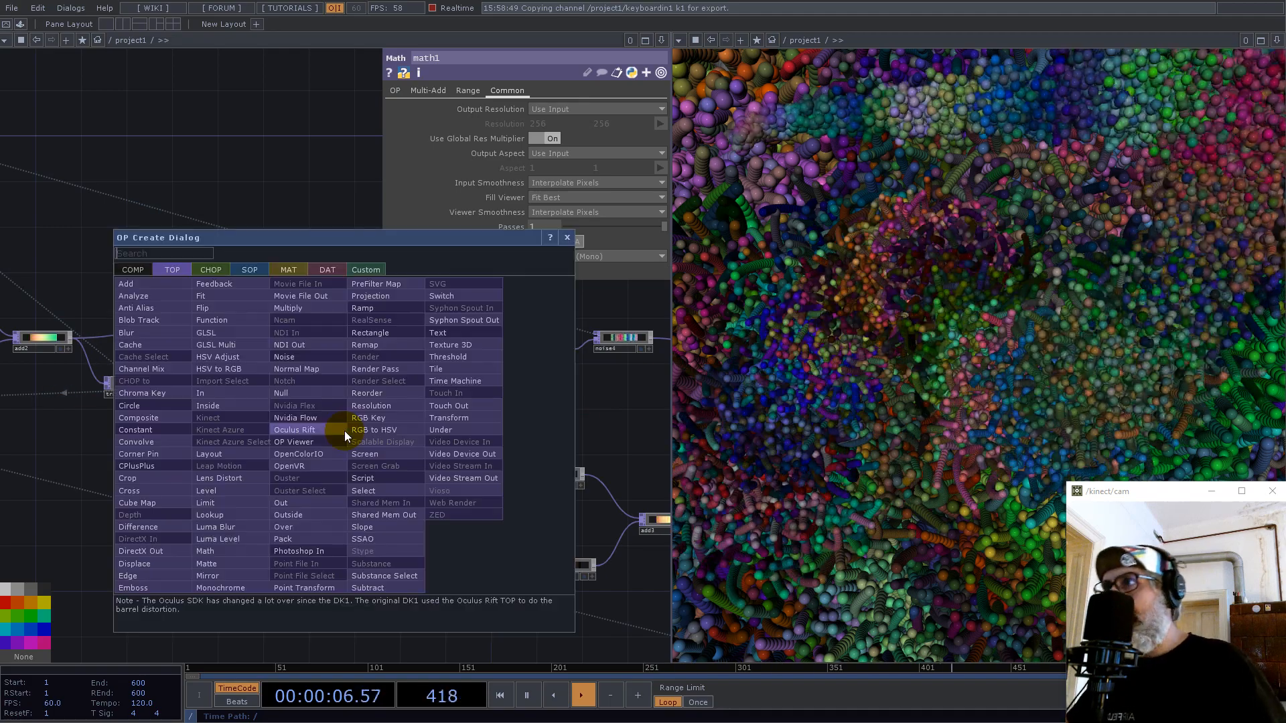
click(325, 190)
click(389, 367)
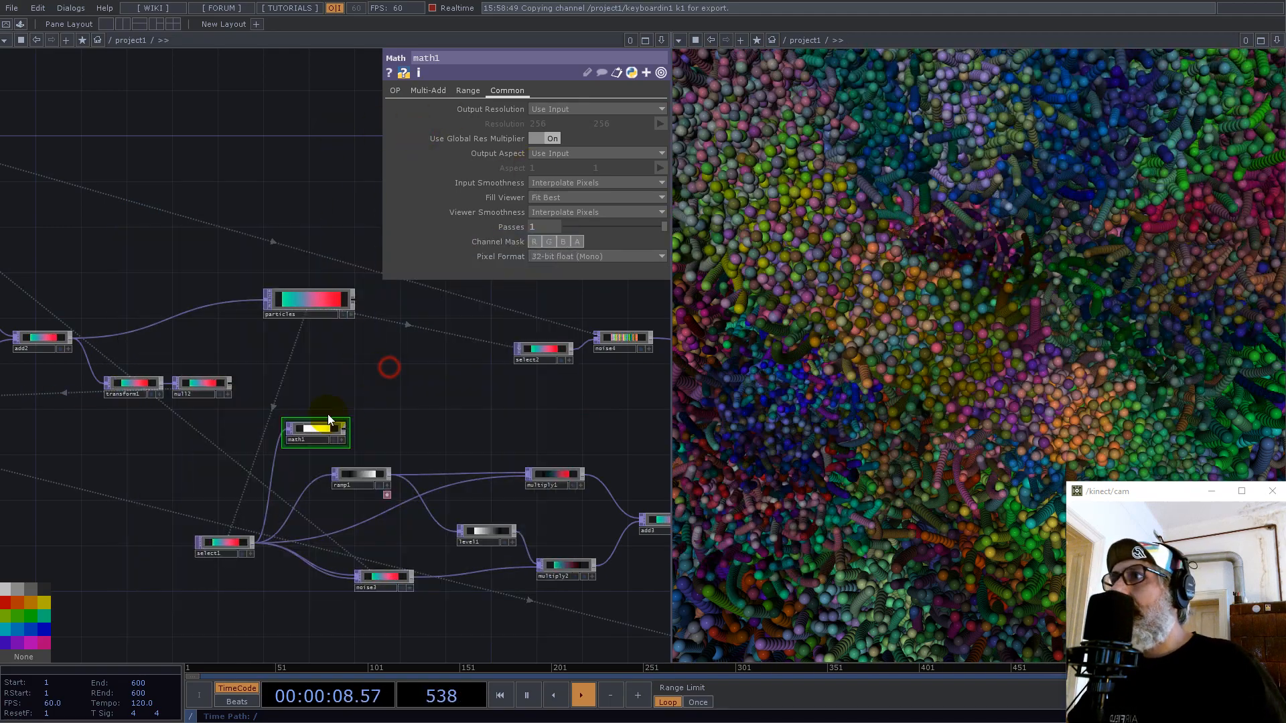
Step: Set math1's Integer option to Ceiling
click(395, 92)
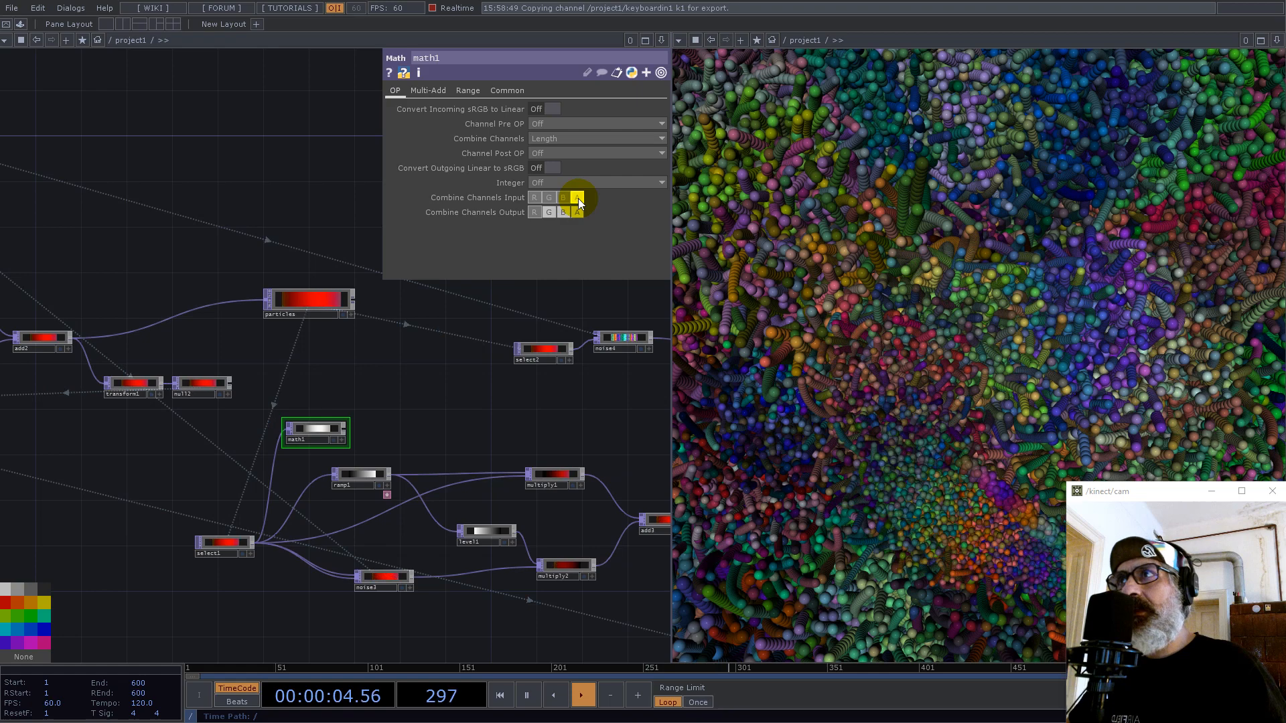
click(545, 183)
click(544, 207)
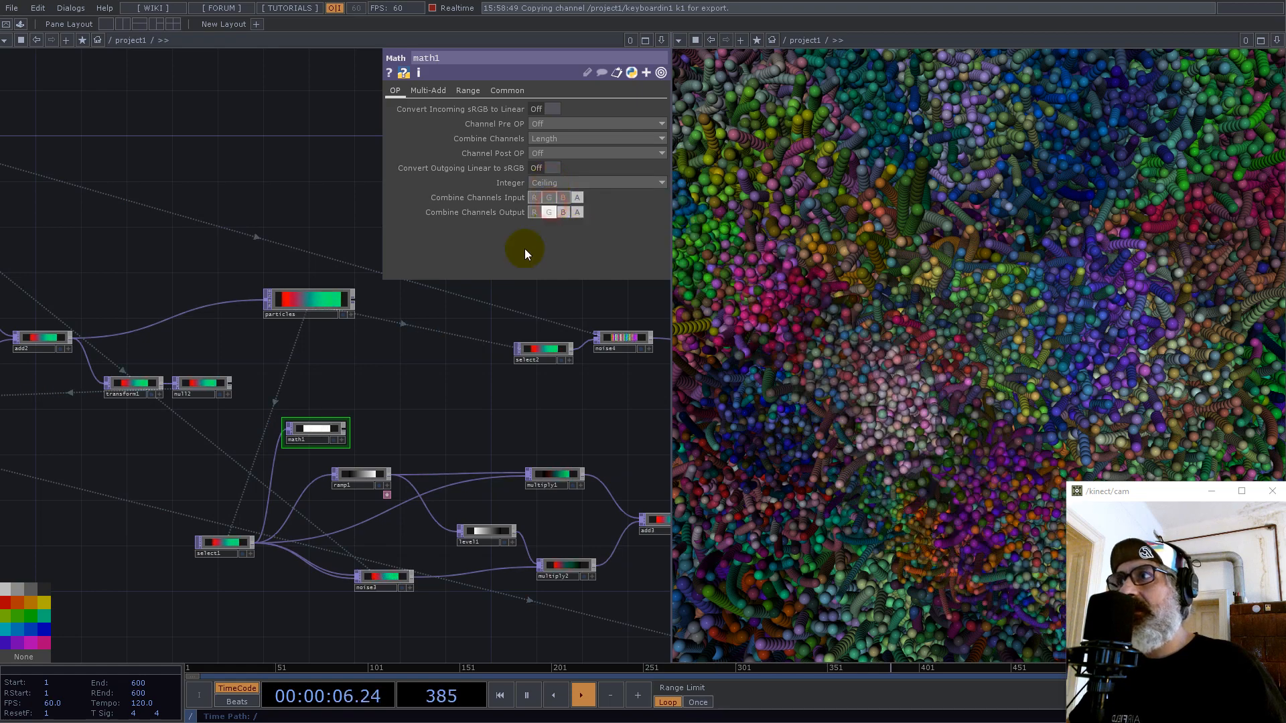
Step: Add a Limit TOP directly after math1
right_click(343, 430)
text(kiu)
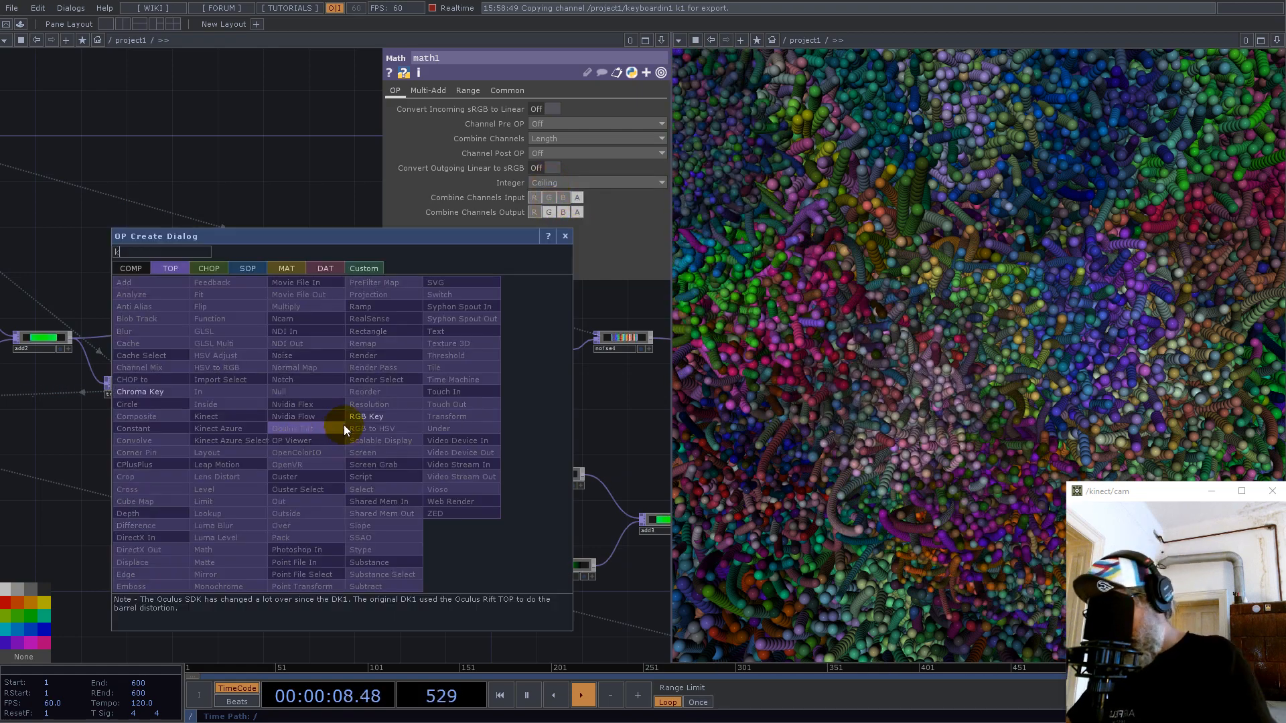
key(BackSpace)
key(BackSpace)
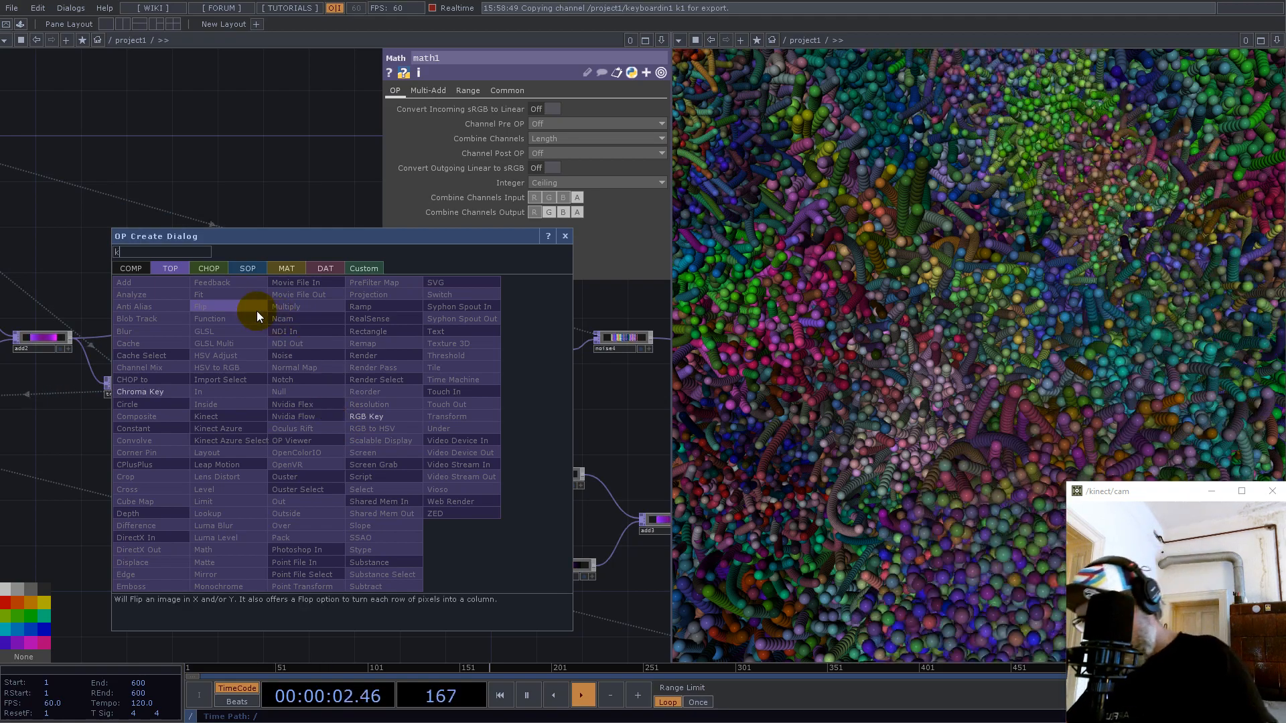
key(BackSpace)
text(lim)
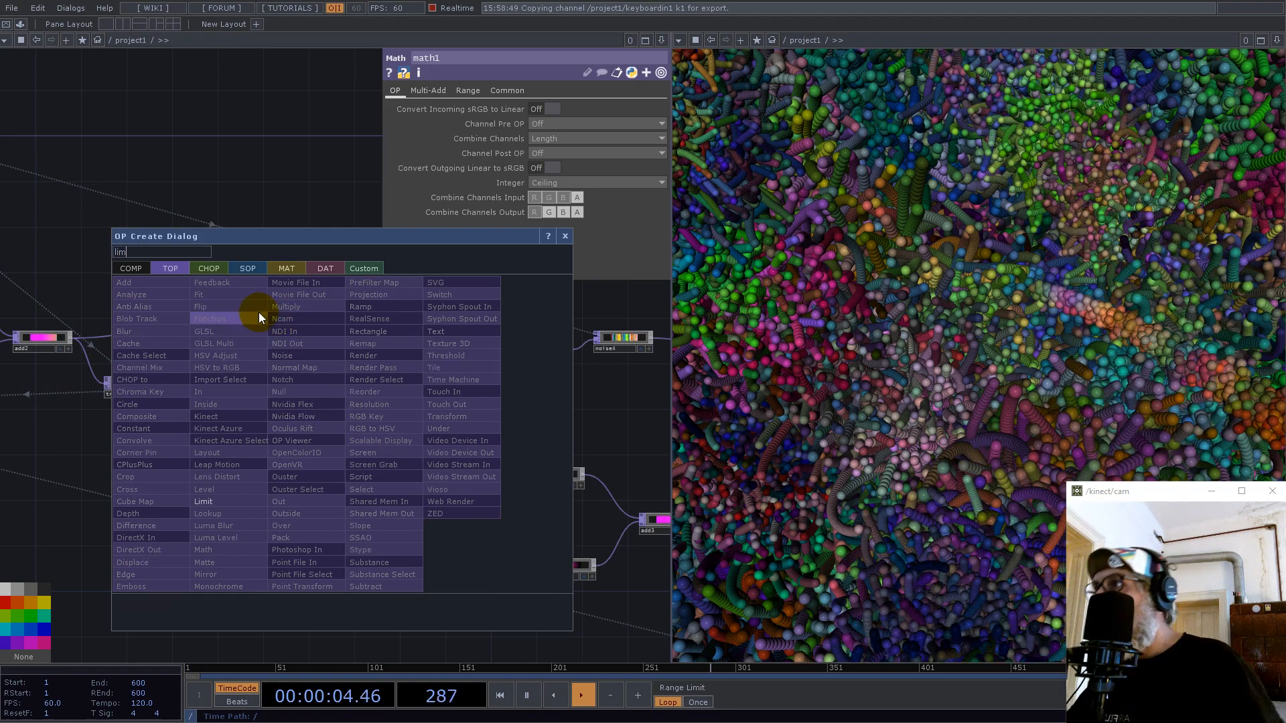
click(203, 501)
click(391, 436)
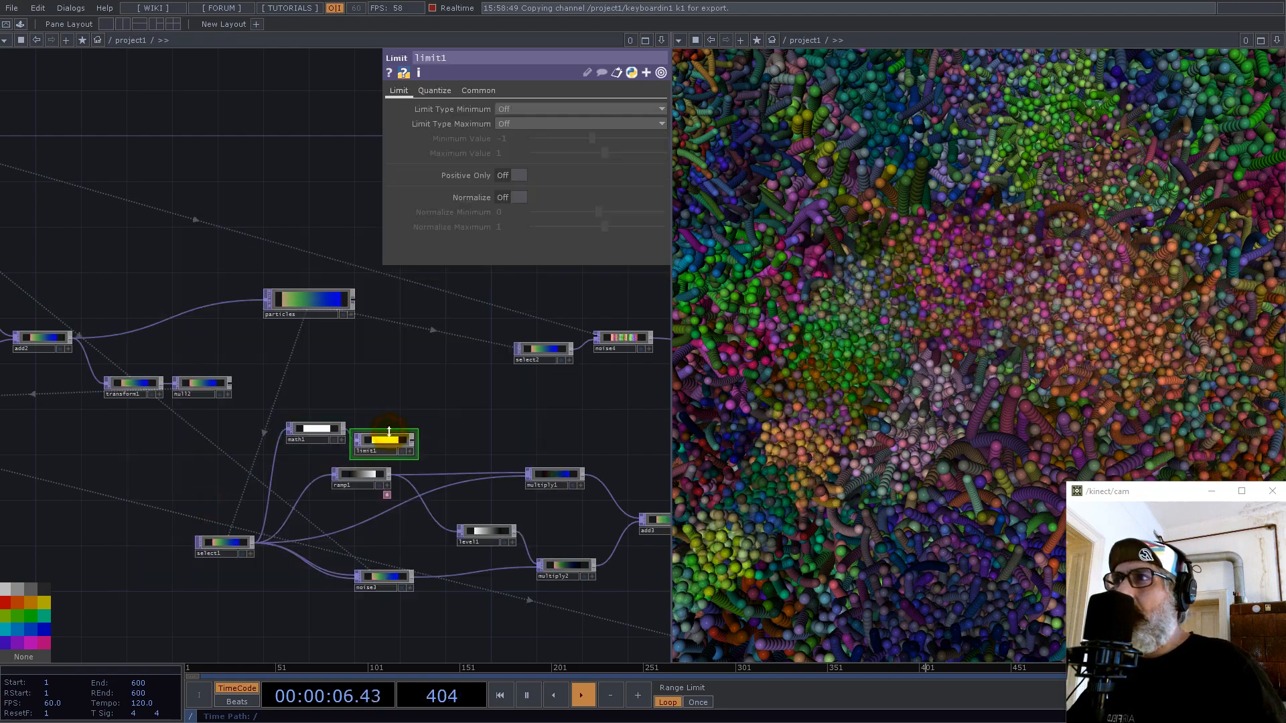
Step: Set limit1's minimum and maximum limit types to Clamp with a Minimum Value of 0
click(509, 110)
click(512, 126)
click(513, 126)
click(508, 136)
text(0)
key(Return)
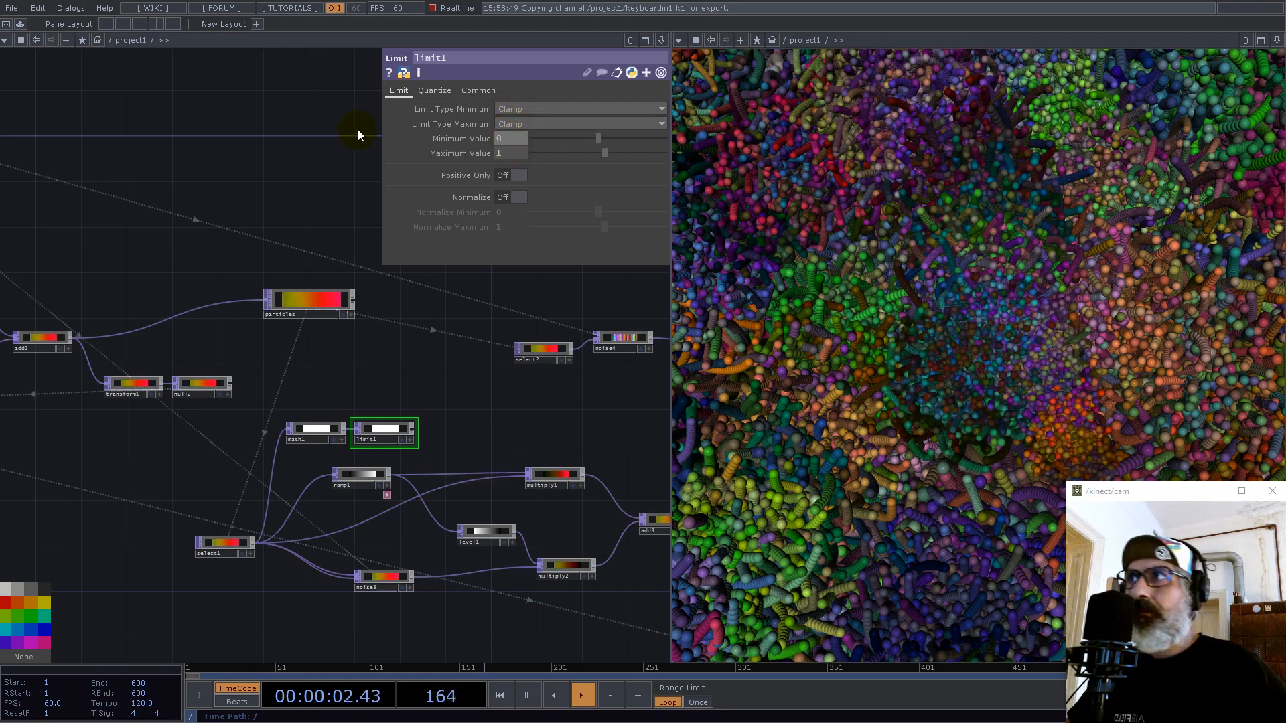
Step: Append a Multiply TOP to limit1 and feed ramp1 into it as the second input
scroll(406, 487, up, 2)
scroll(407, 487, up, 2)
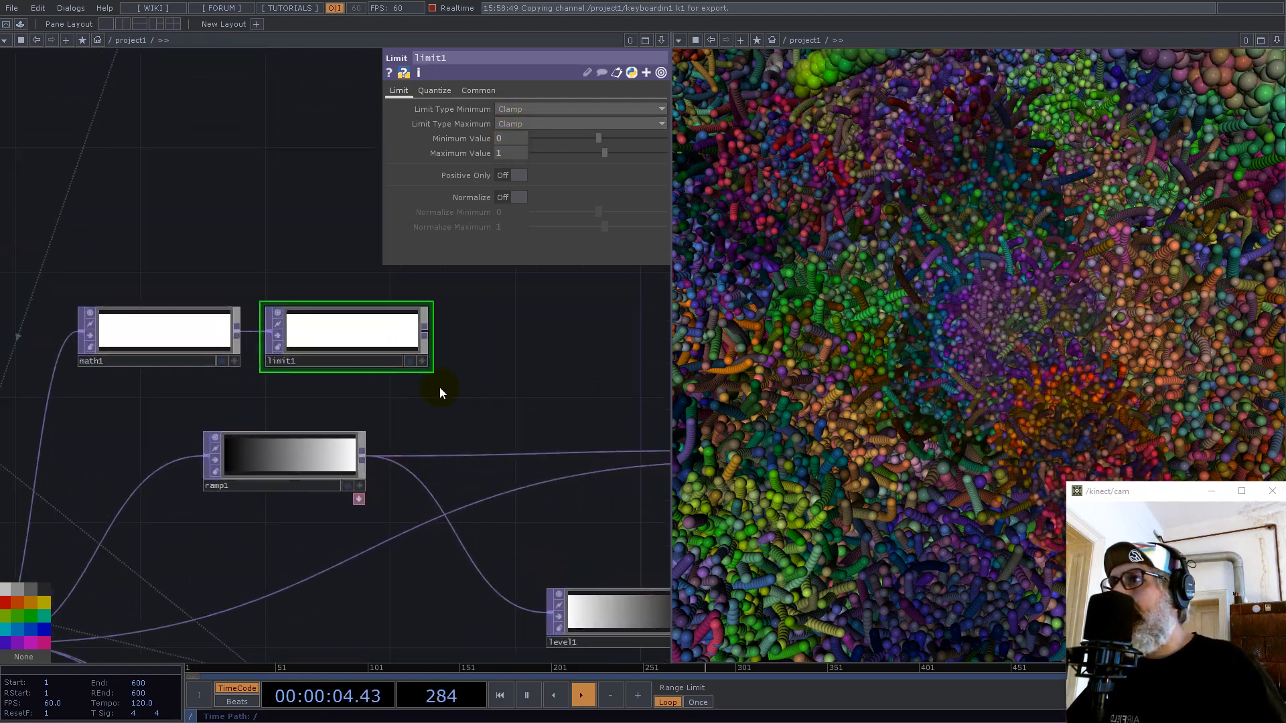
right_click(428, 328)
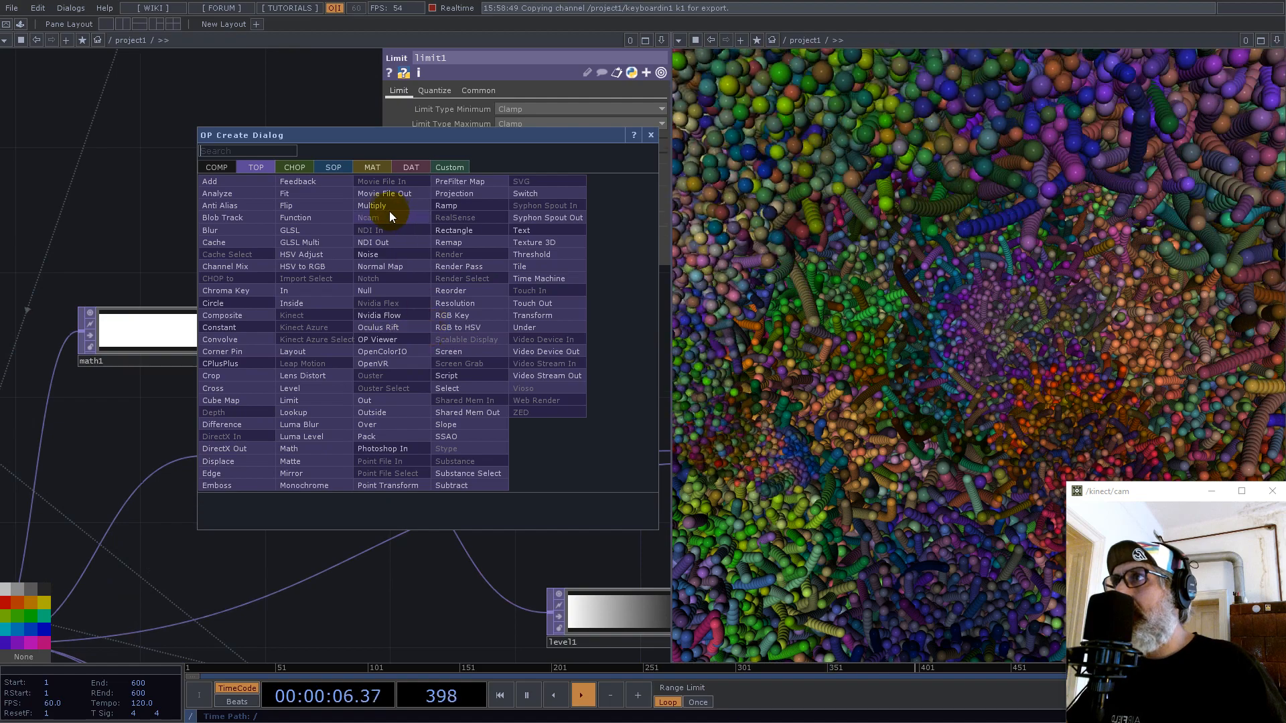
click(383, 205)
click(551, 383)
scroll(422, 451, down, 6)
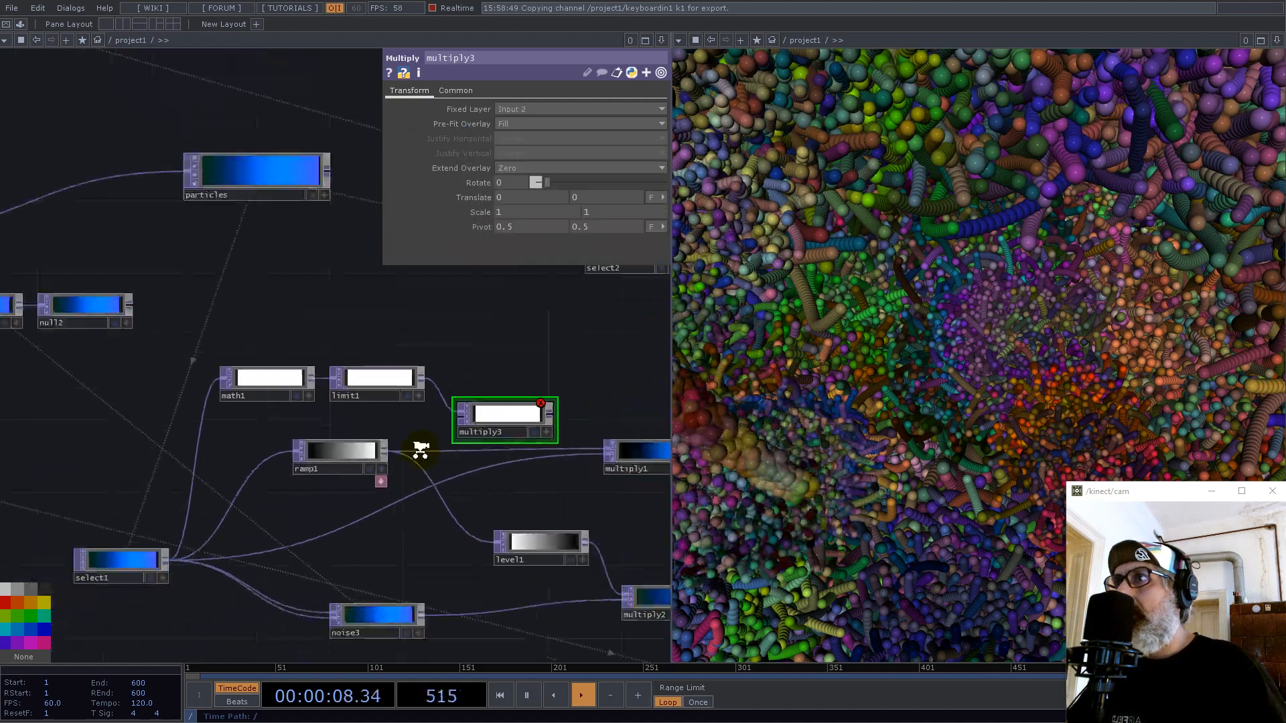
drag(503, 388, 396, 399)
scroll(395, 400, down, 2)
scroll(344, 428, up, 3)
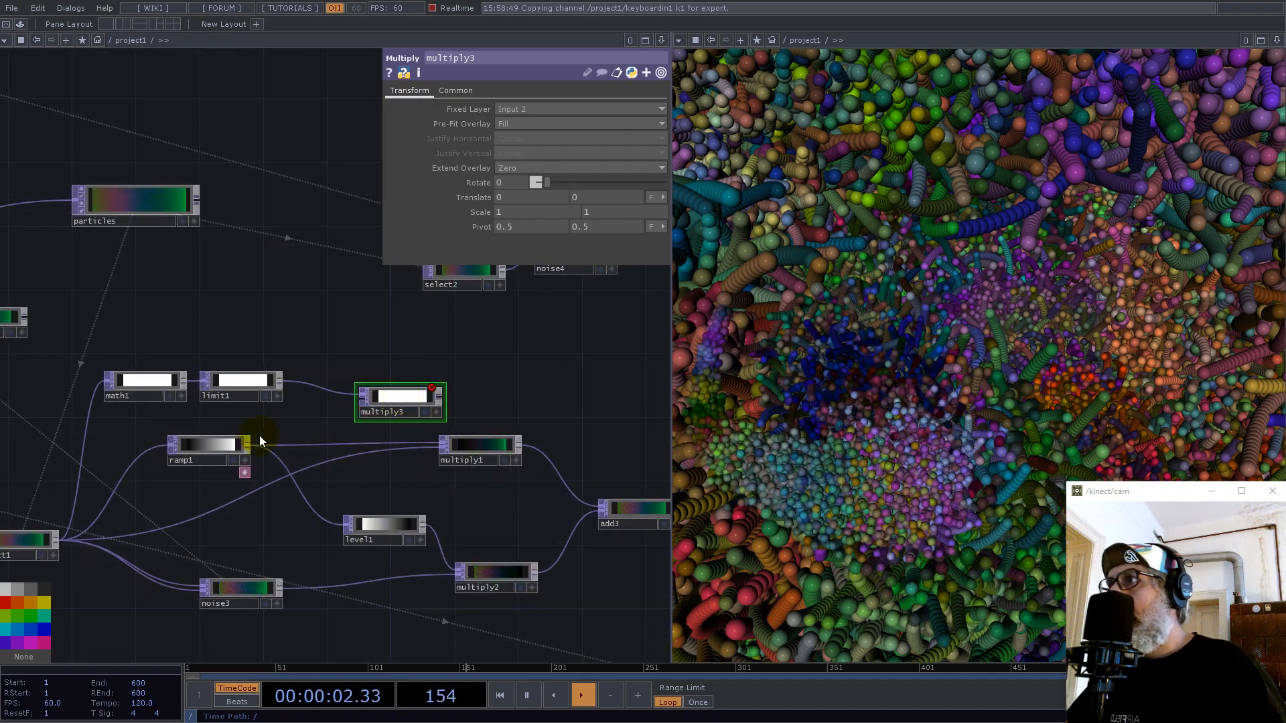
drag(249, 444, 355, 409)
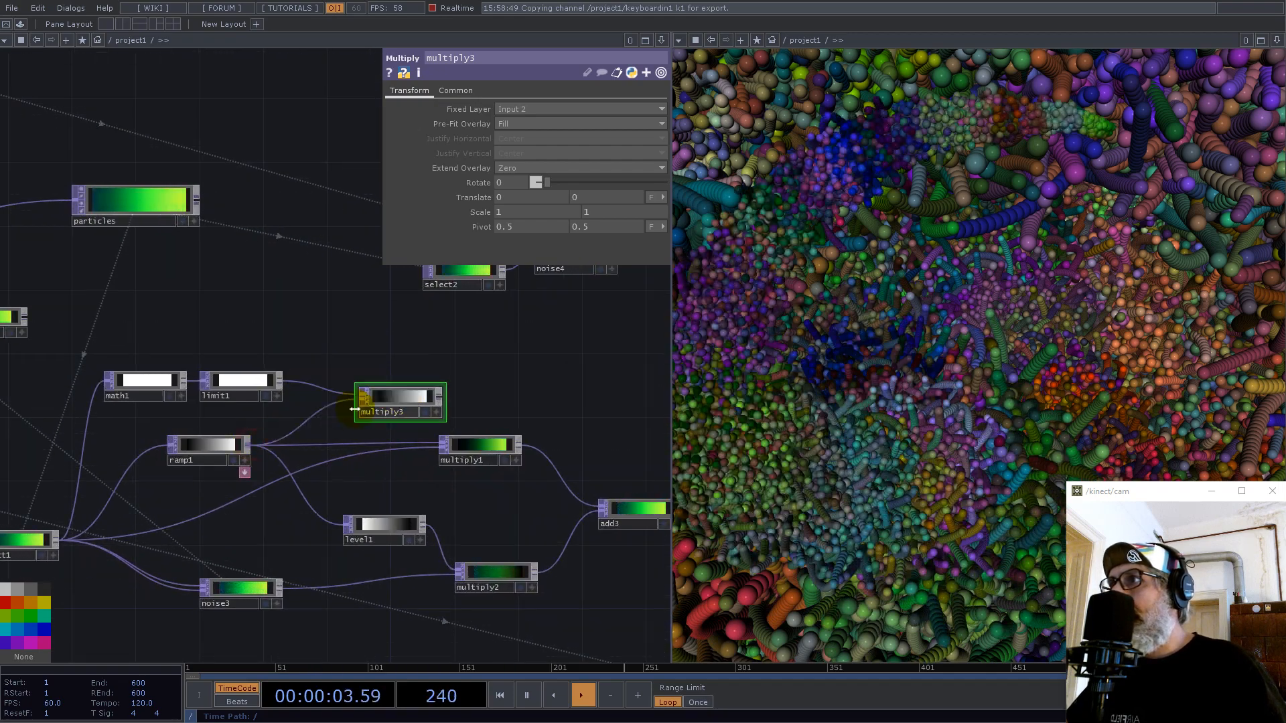
Step: Add a Null TOP after multiply3, place it beside the color node, and give it the same magenta node colour
right_click(441, 396)
click(401, 329)
scroll(456, 396, down, 3)
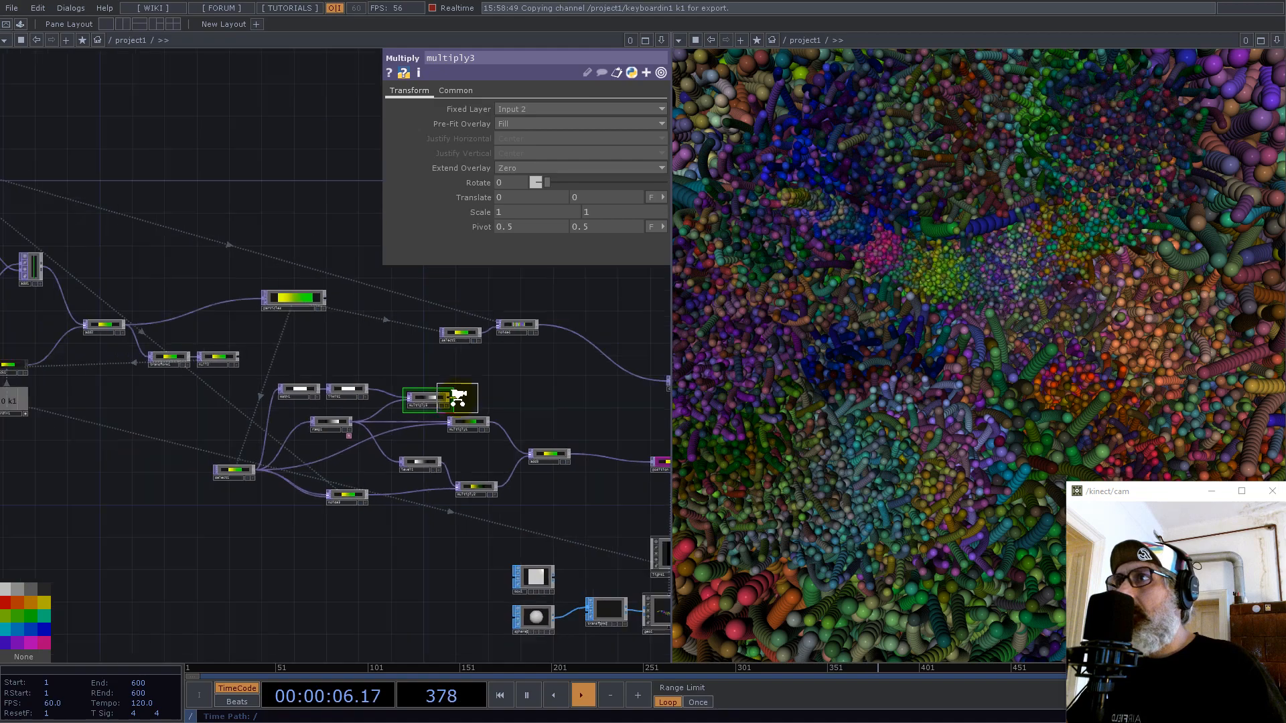
click(535, 401)
scroll(604, 392, up, 3)
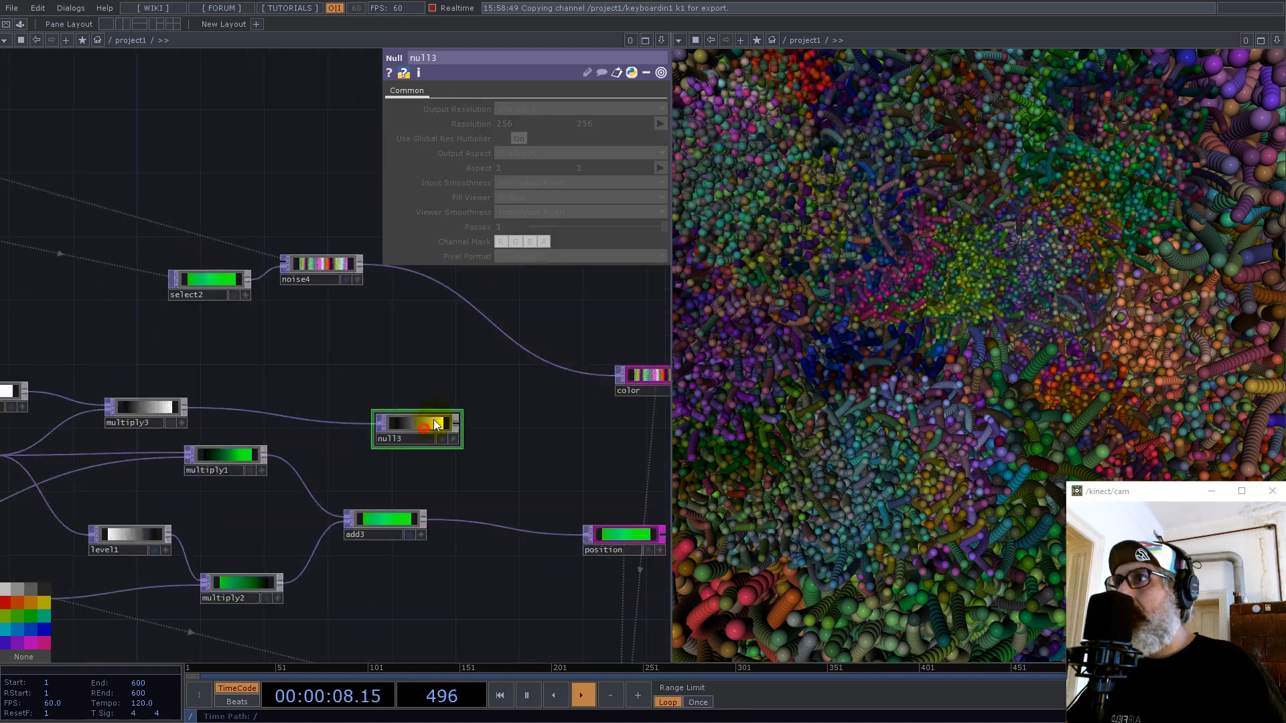
drag(423, 439, 454, 407)
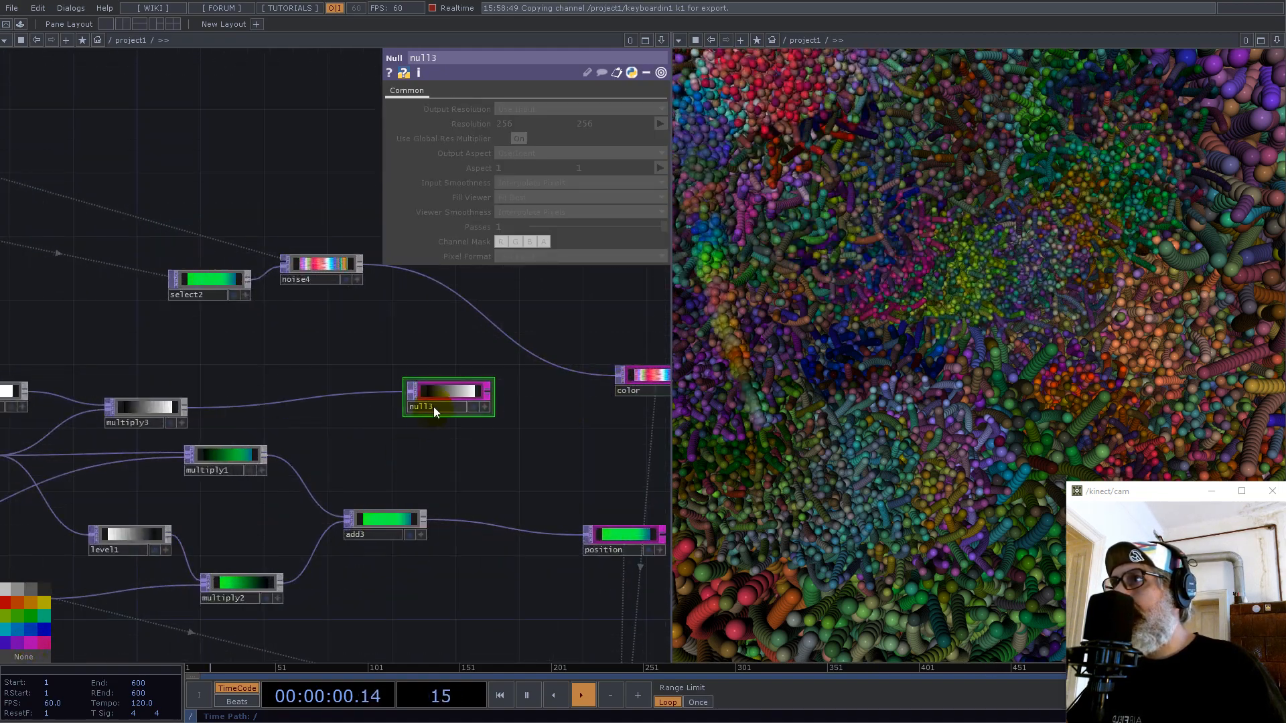
Step: Rename the new Null TOP as scale and place it directly above the position node, beneath color
text(scale)
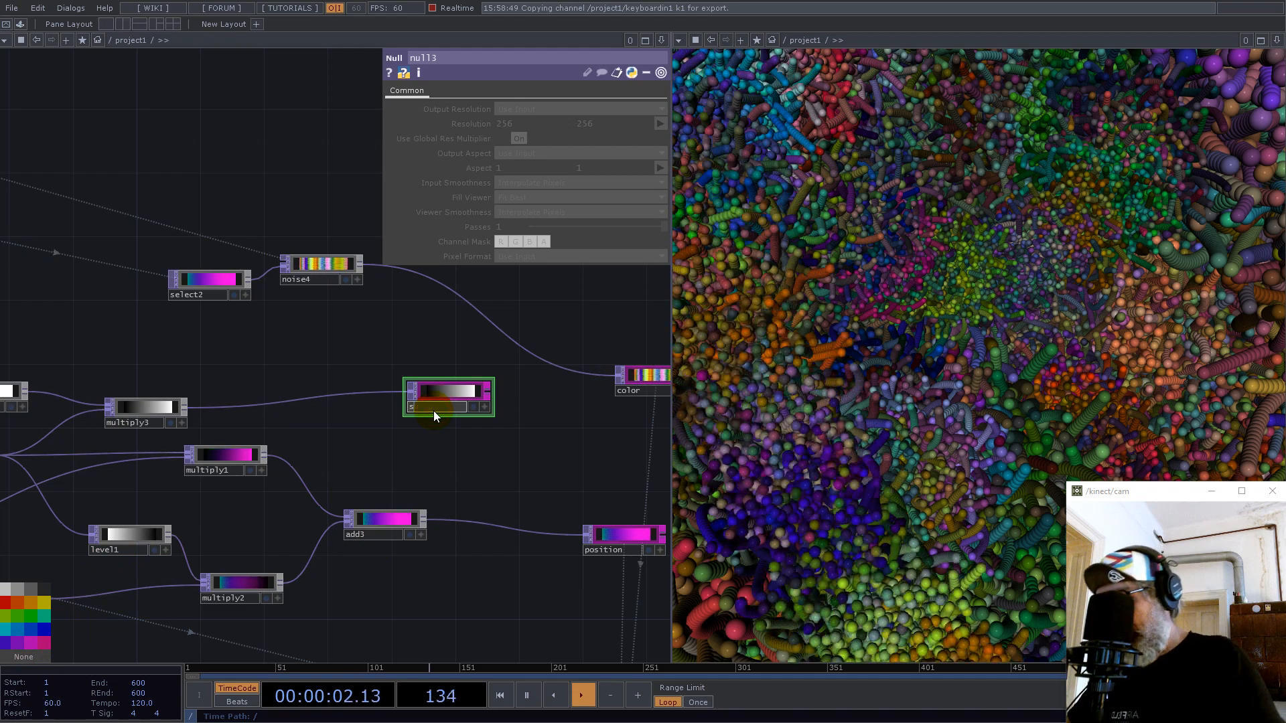
key(Return)
scroll(444, 412, down, 5)
click(500, 536)
scroll(450, 430, up, 5)
drag(323, 408, 507, 454)
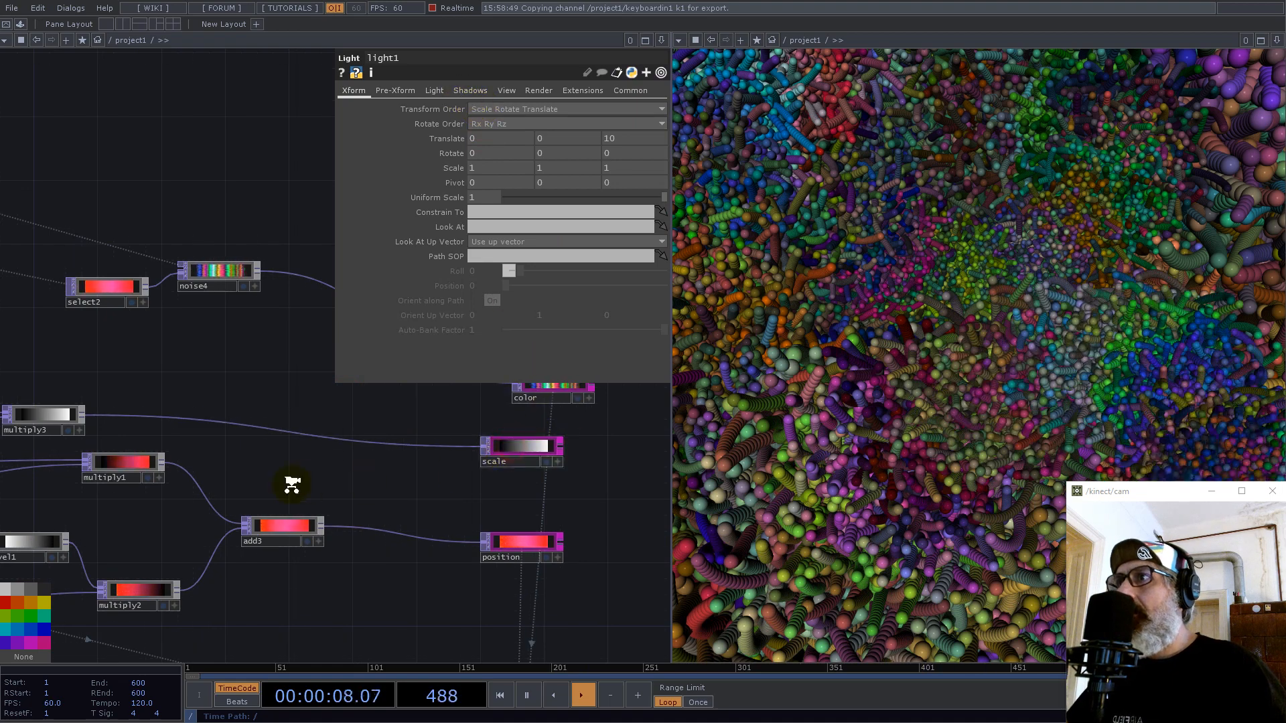
Step: Set geo1's instancing Scale OP to the scale node, with Scale X, Scale Y and Scale Z all using r
scroll(288, 428, down, 3)
drag(353, 454, 462, 292)
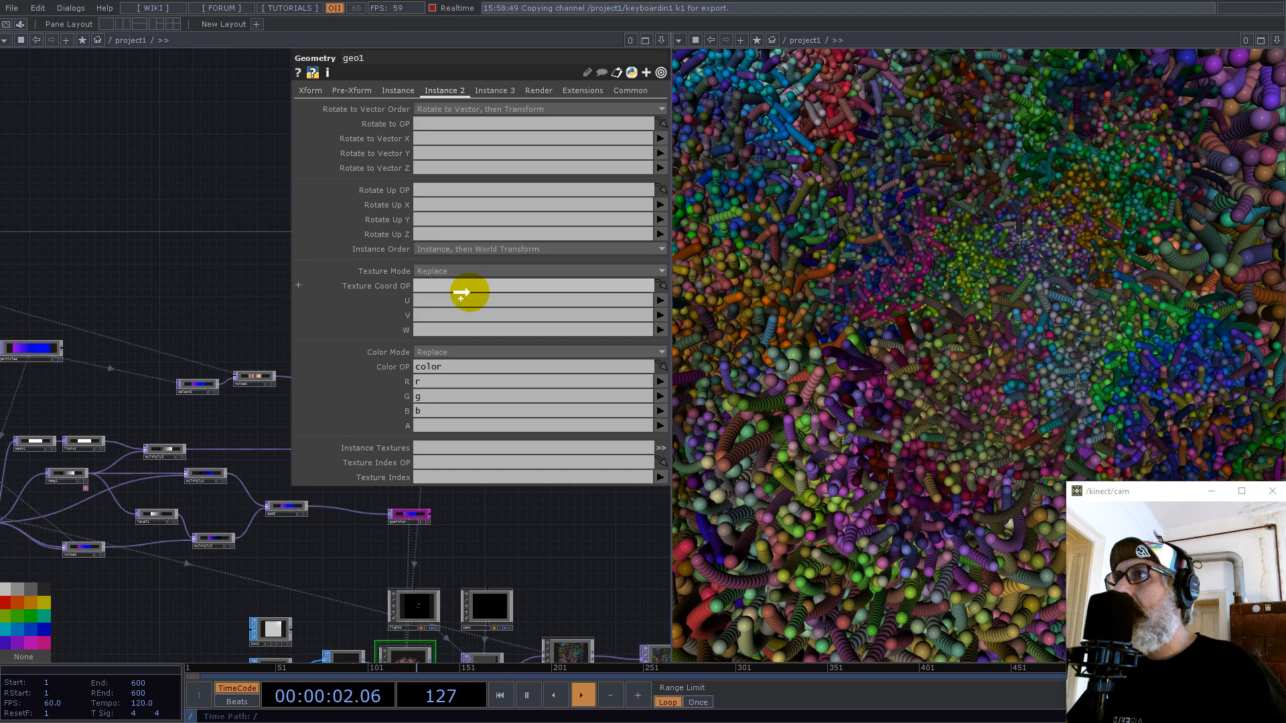
drag(397, 94, 429, 370)
click(433, 381)
text(r)
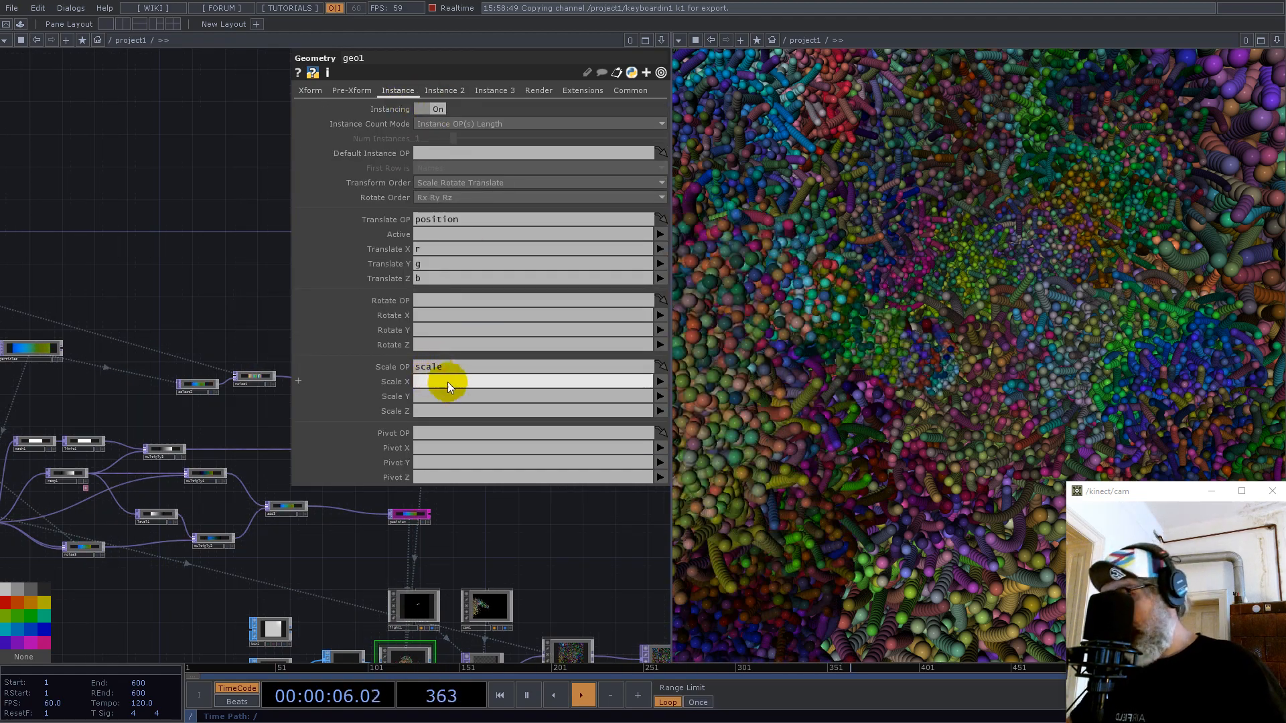
click(427, 394)
text(r)
click(425, 410)
text(r)
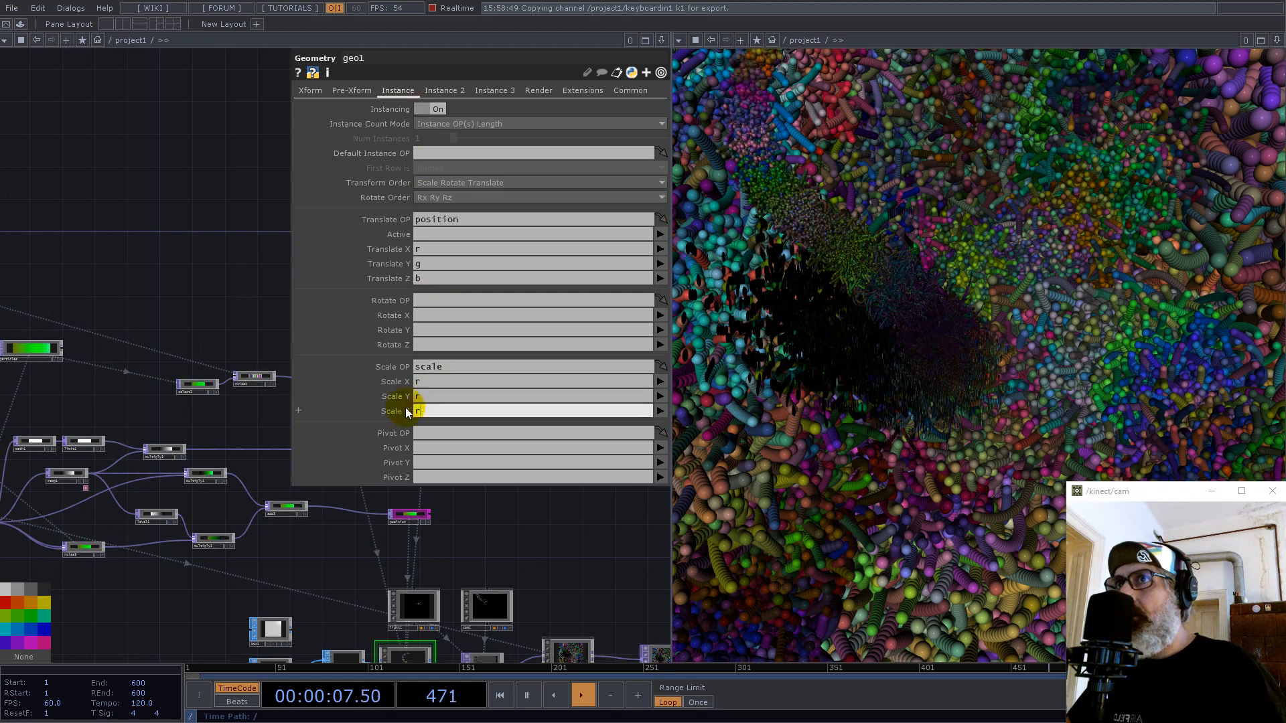
click(216, 294)
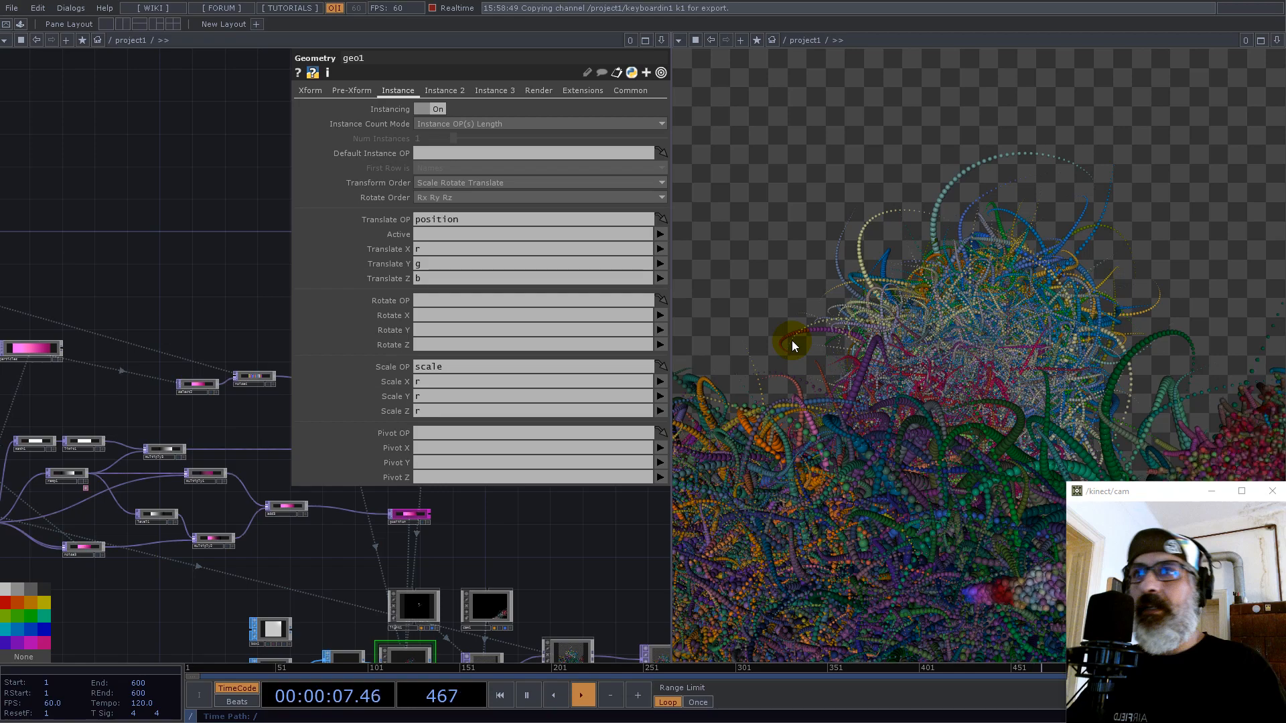
Step: Set the speed channel of constant1 to 0.062
scroll(425, 529, down, 5)
scroll(367, 561, up, 5)
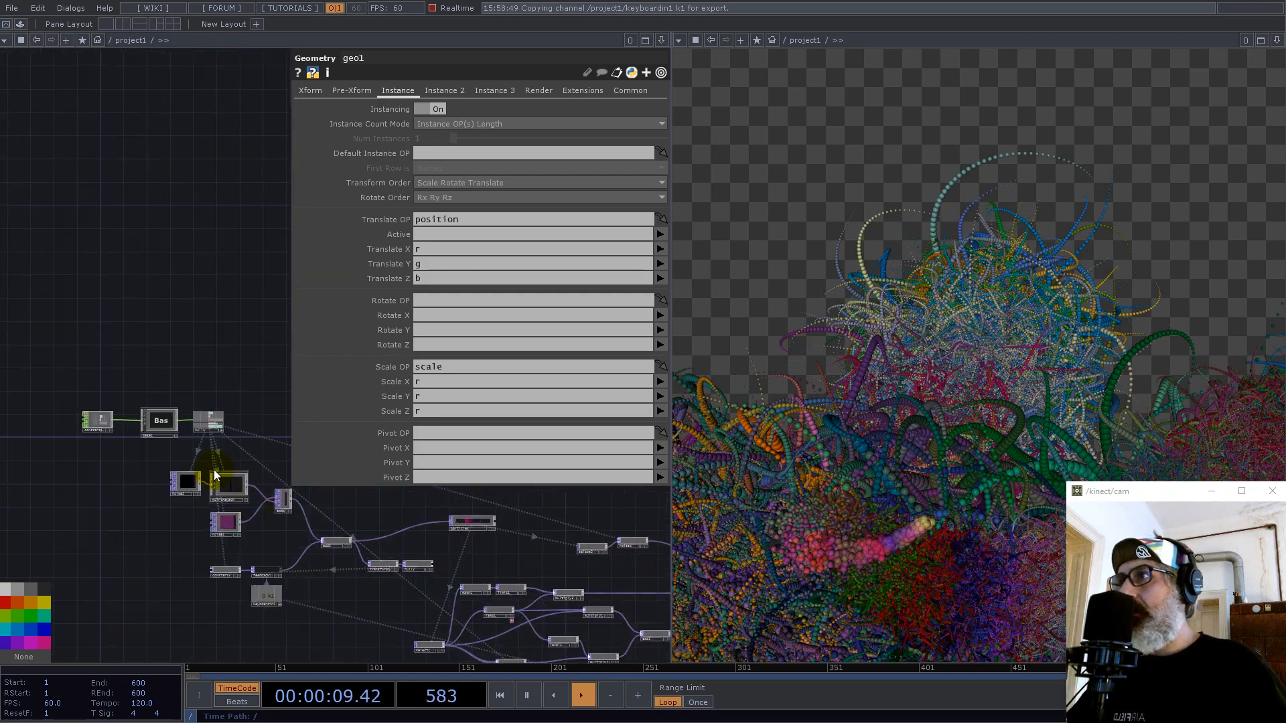
click(97, 421)
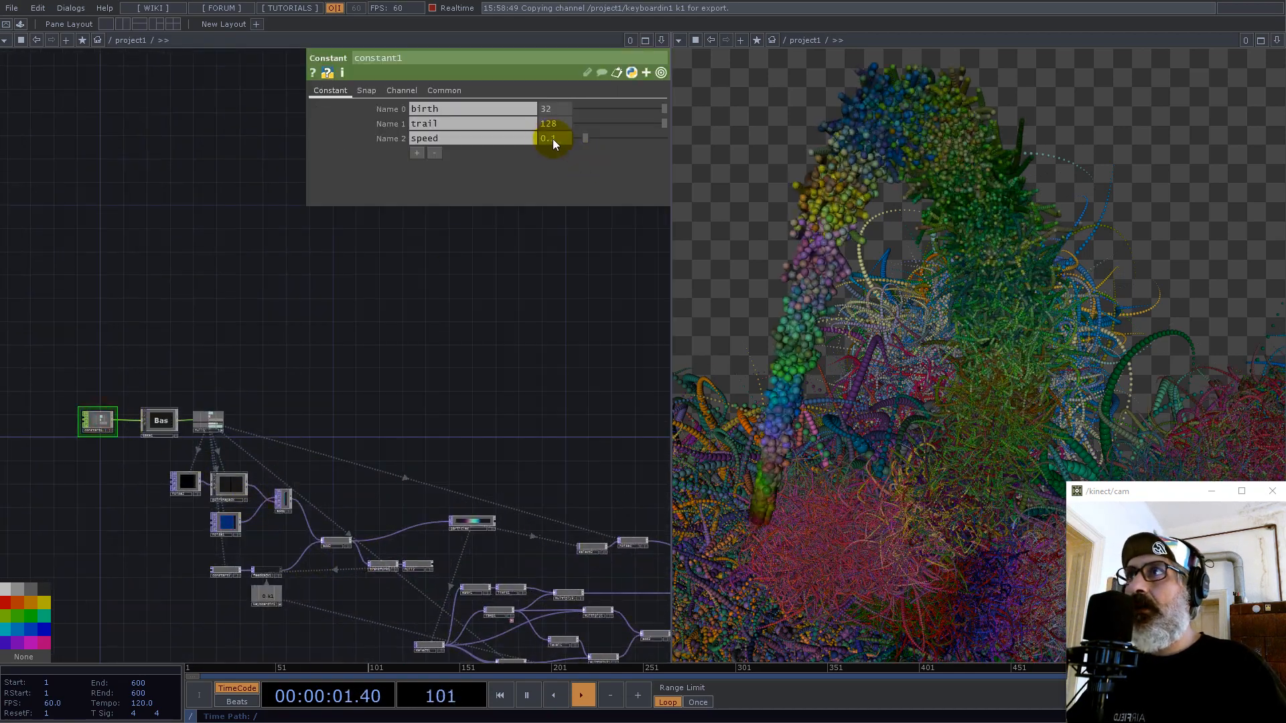
text(062)
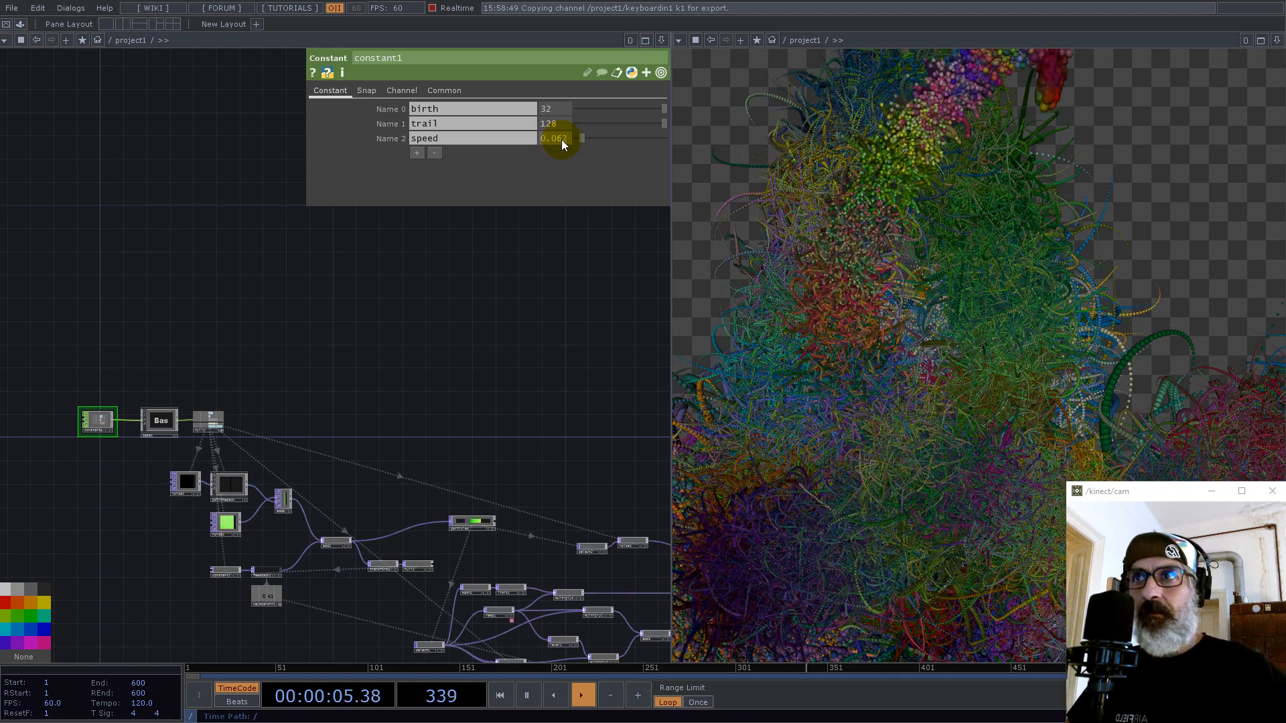
click(372, 323)
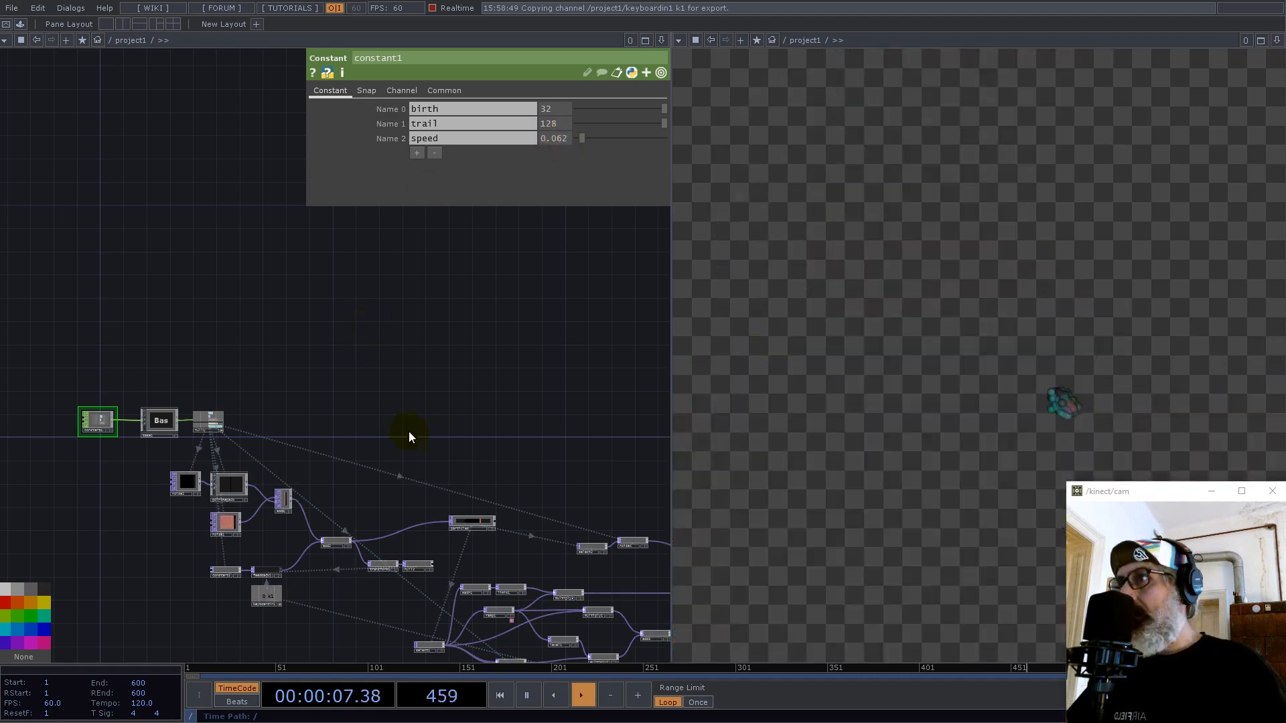
Step: Adjust noise3 to a Period of 0.01, an Exponent of 2.04, an Amplitude of 0.3 and Harmonics of 1
drag(409, 436, 333, 304)
scroll(432, 448, up, 4)
drag(444, 447, 401, 323)
click(344, 465)
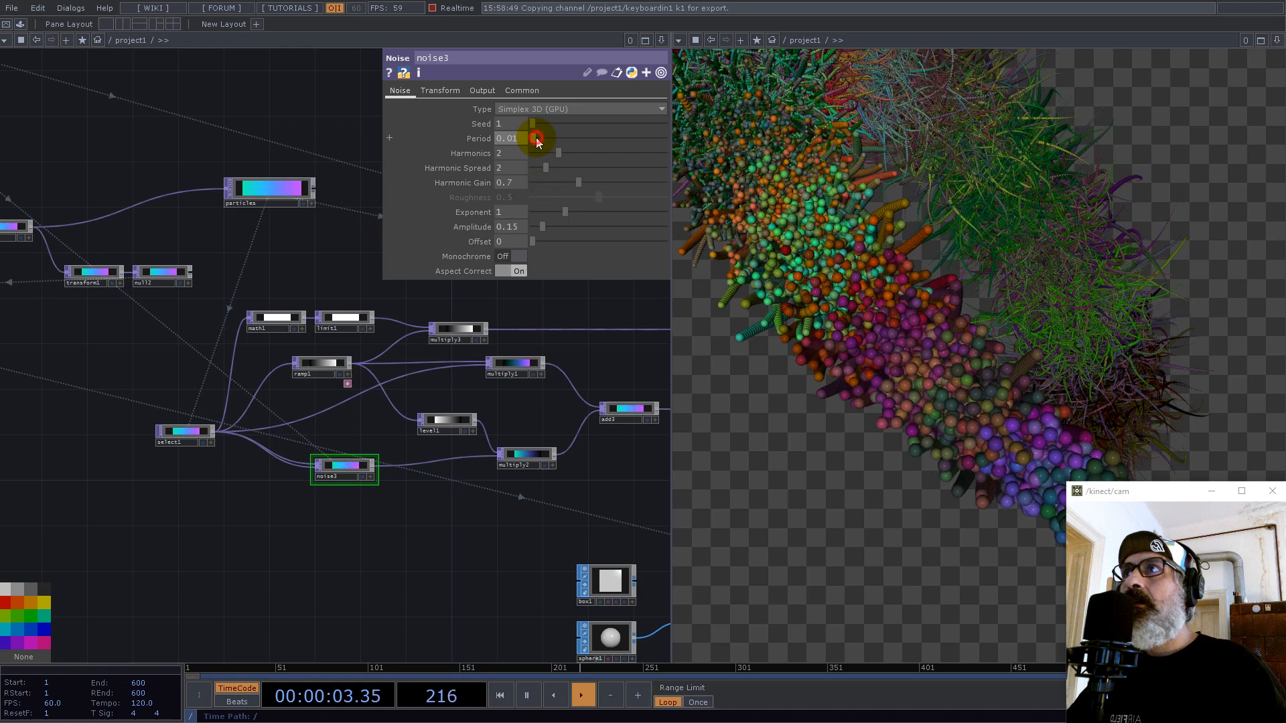
drag(565, 213, 597, 213)
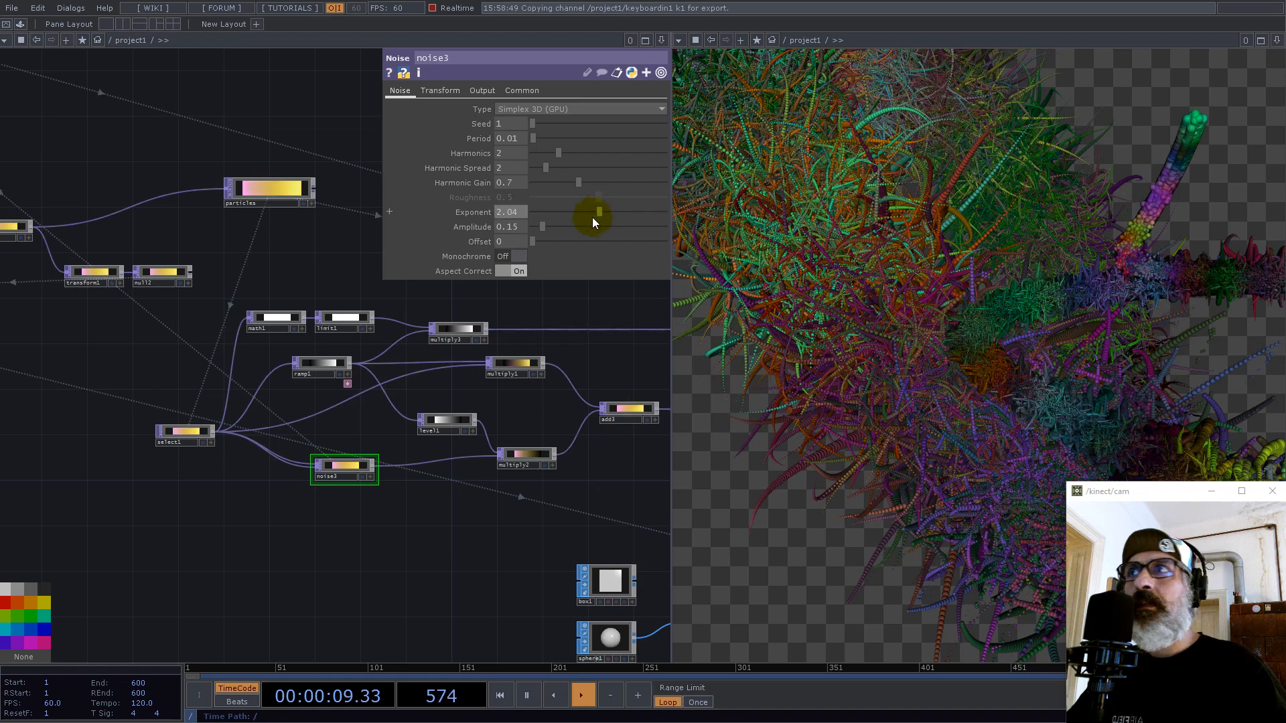
drag(545, 229, 553, 225)
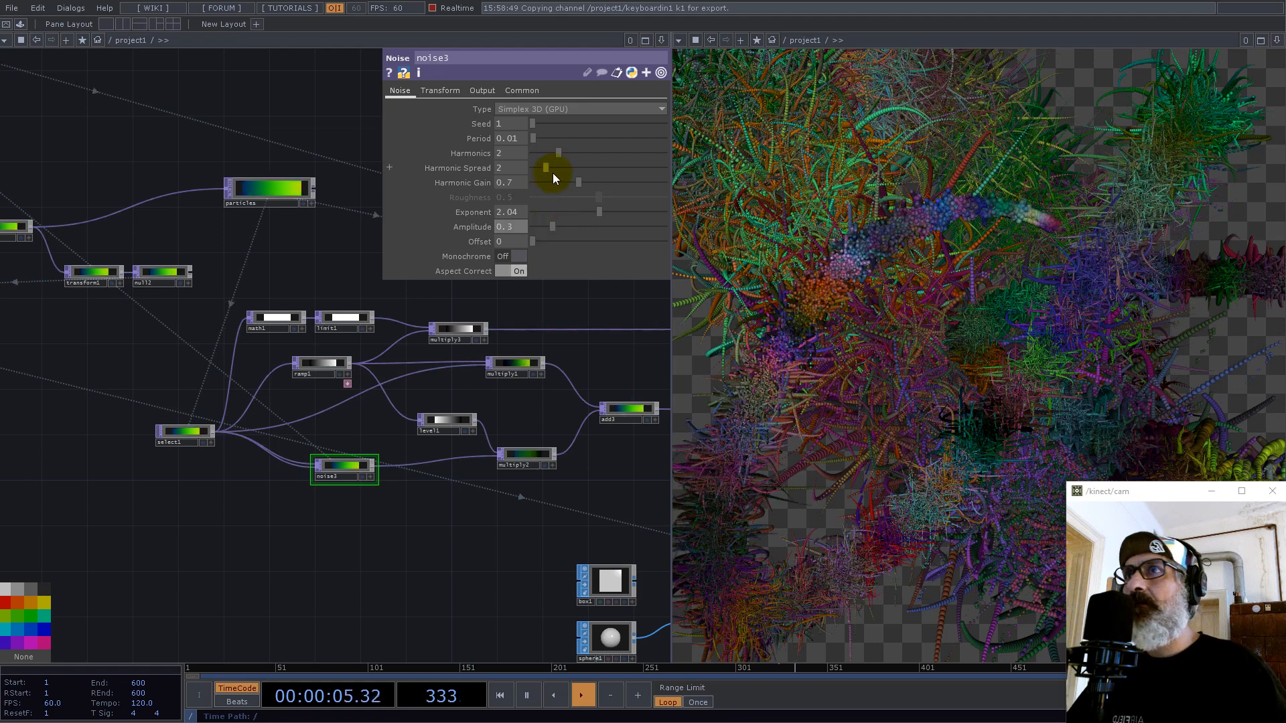
drag(557, 154, 547, 152)
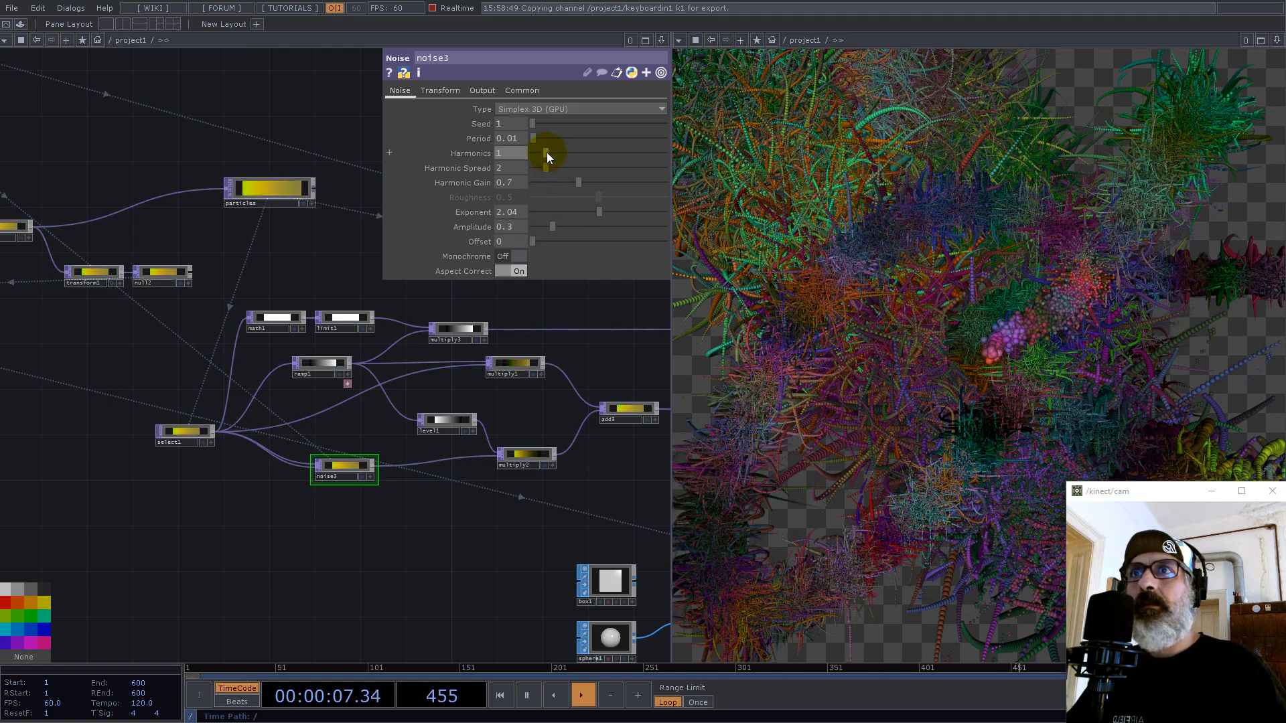
Step: Reset the image feedback to redraw the trail from a cleared canvas
key(1)
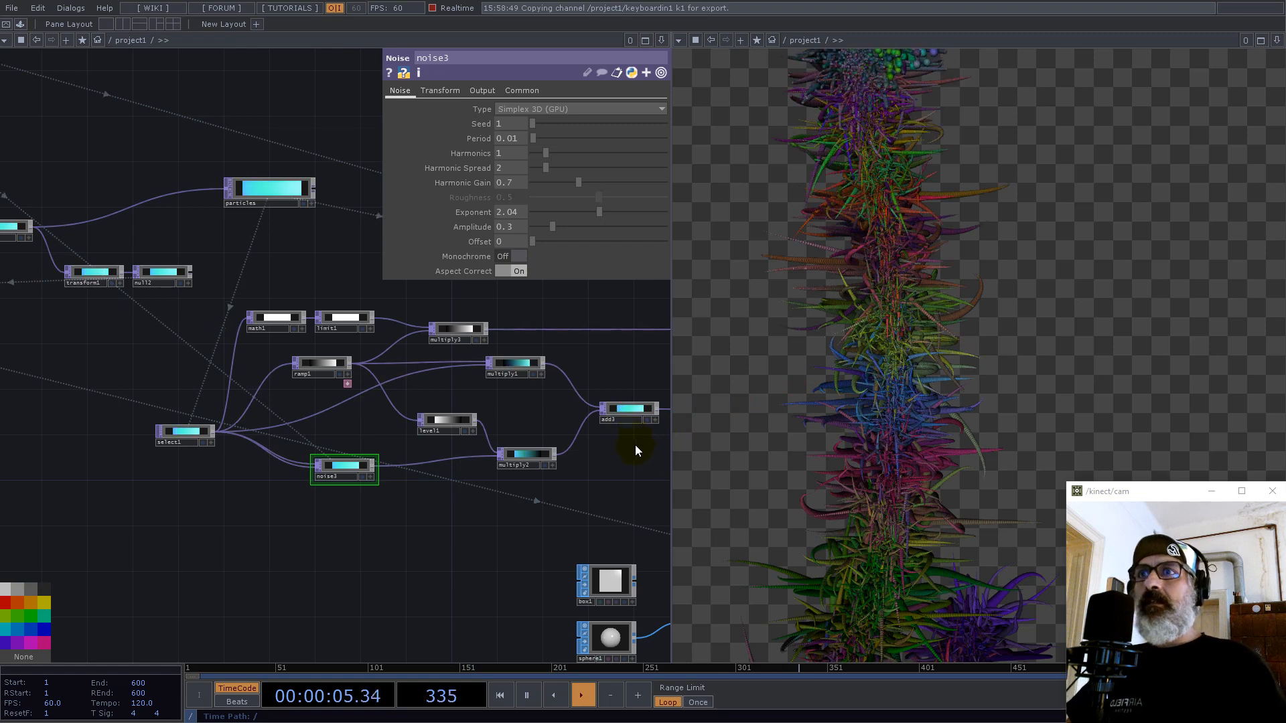
scroll(518, 489, down, 5)
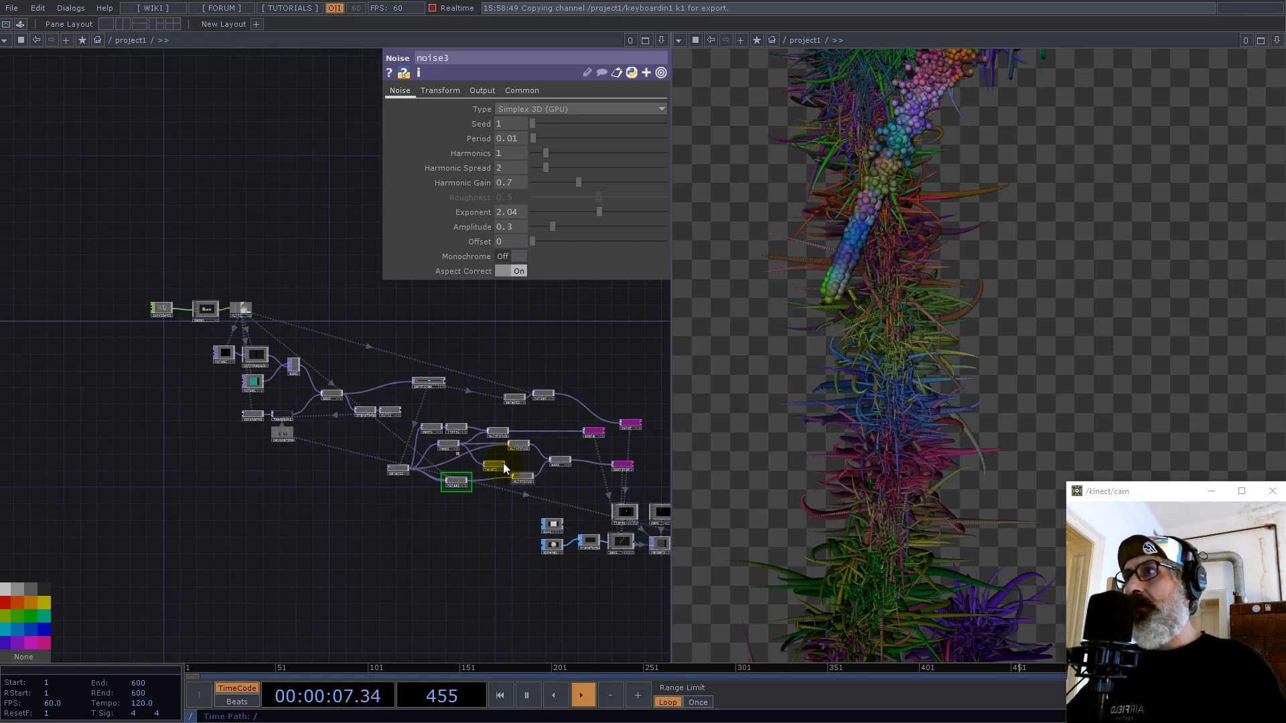
drag(488, 342, 338, 336)
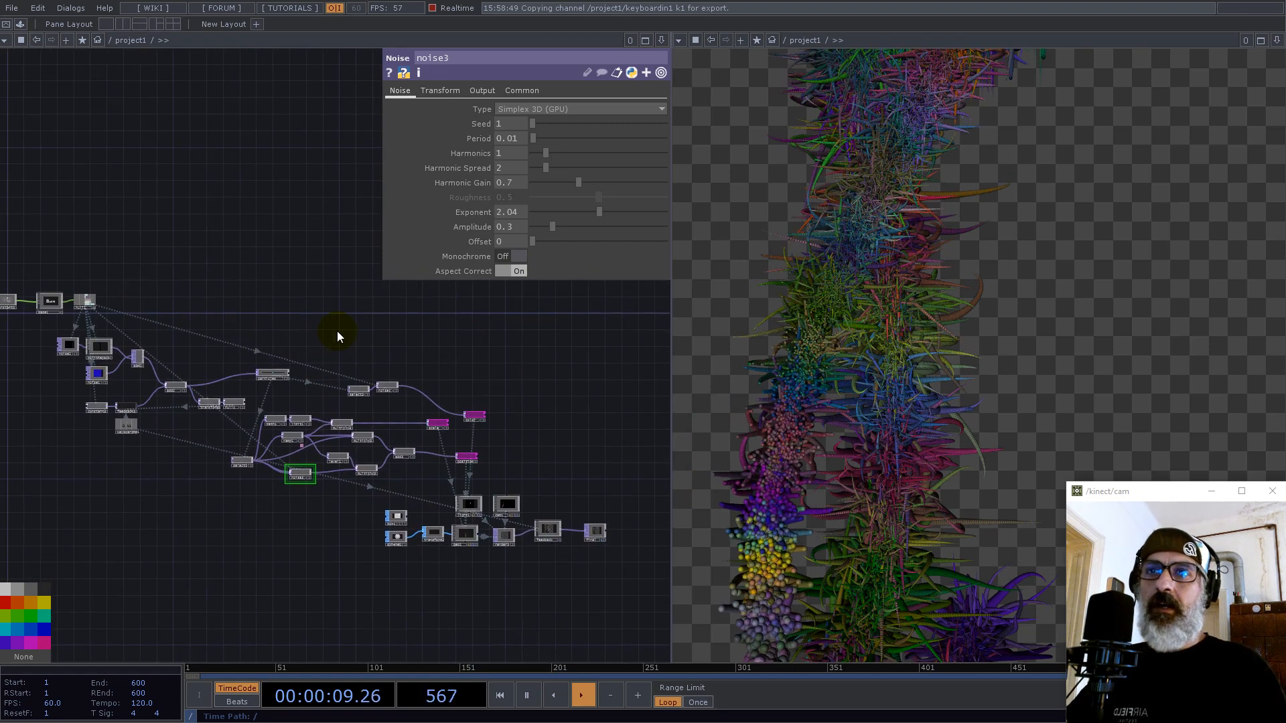